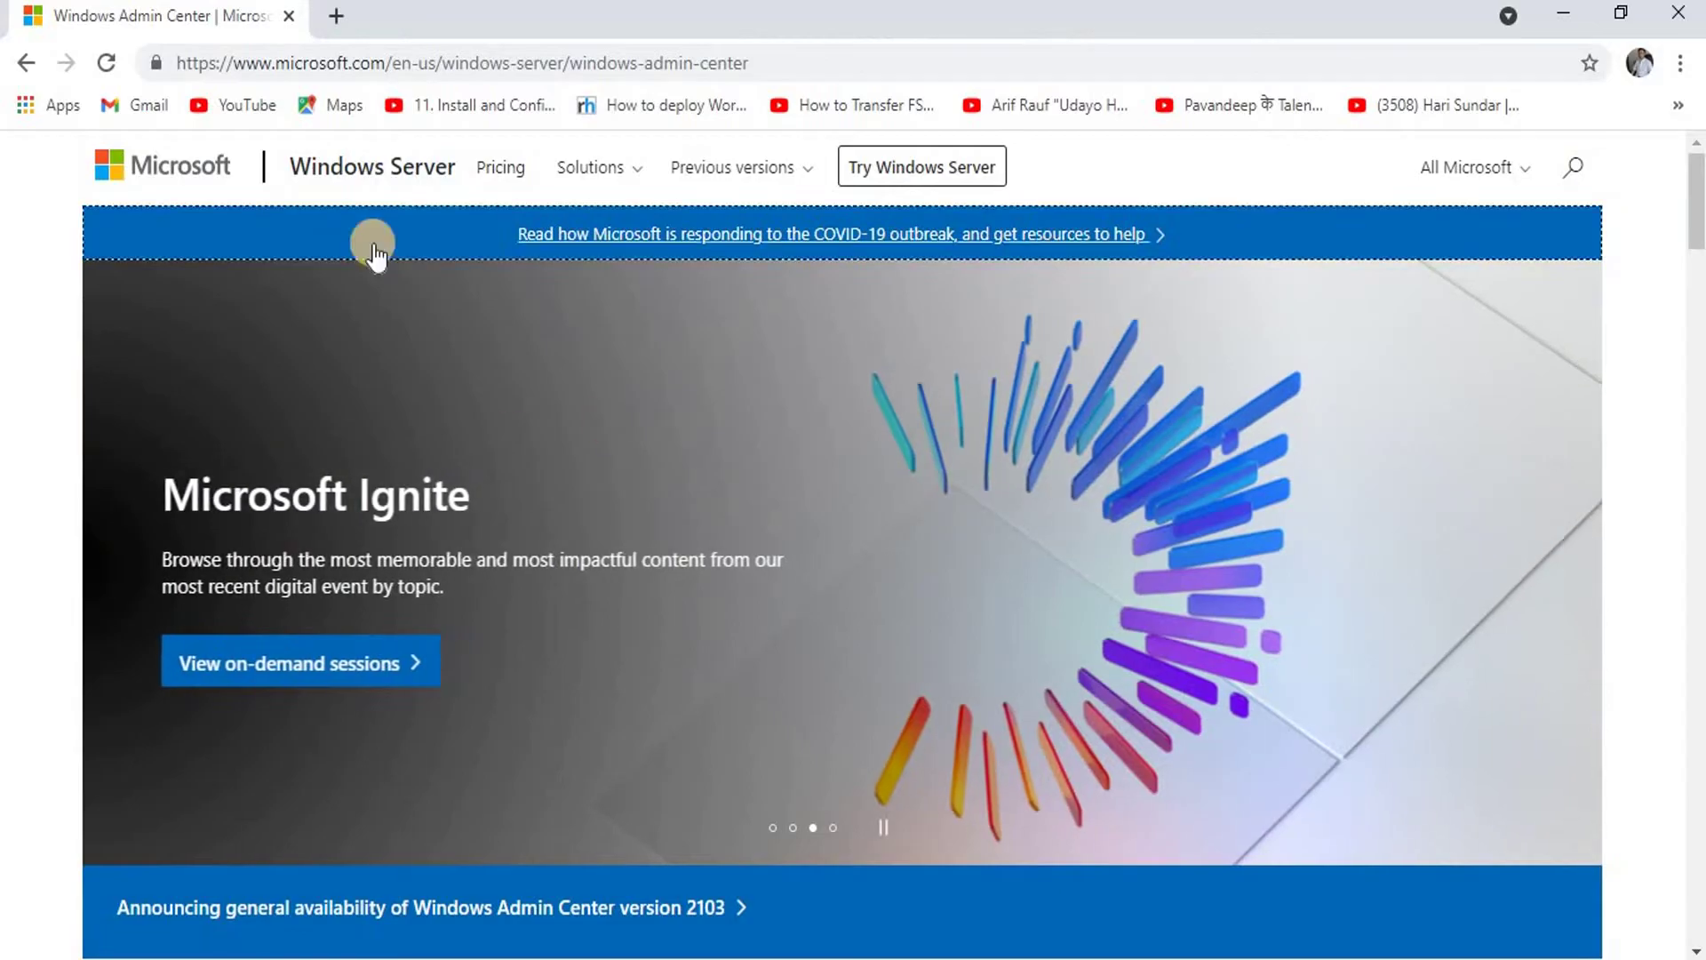
Go to Google and search for windows admin center
click(415, 62)
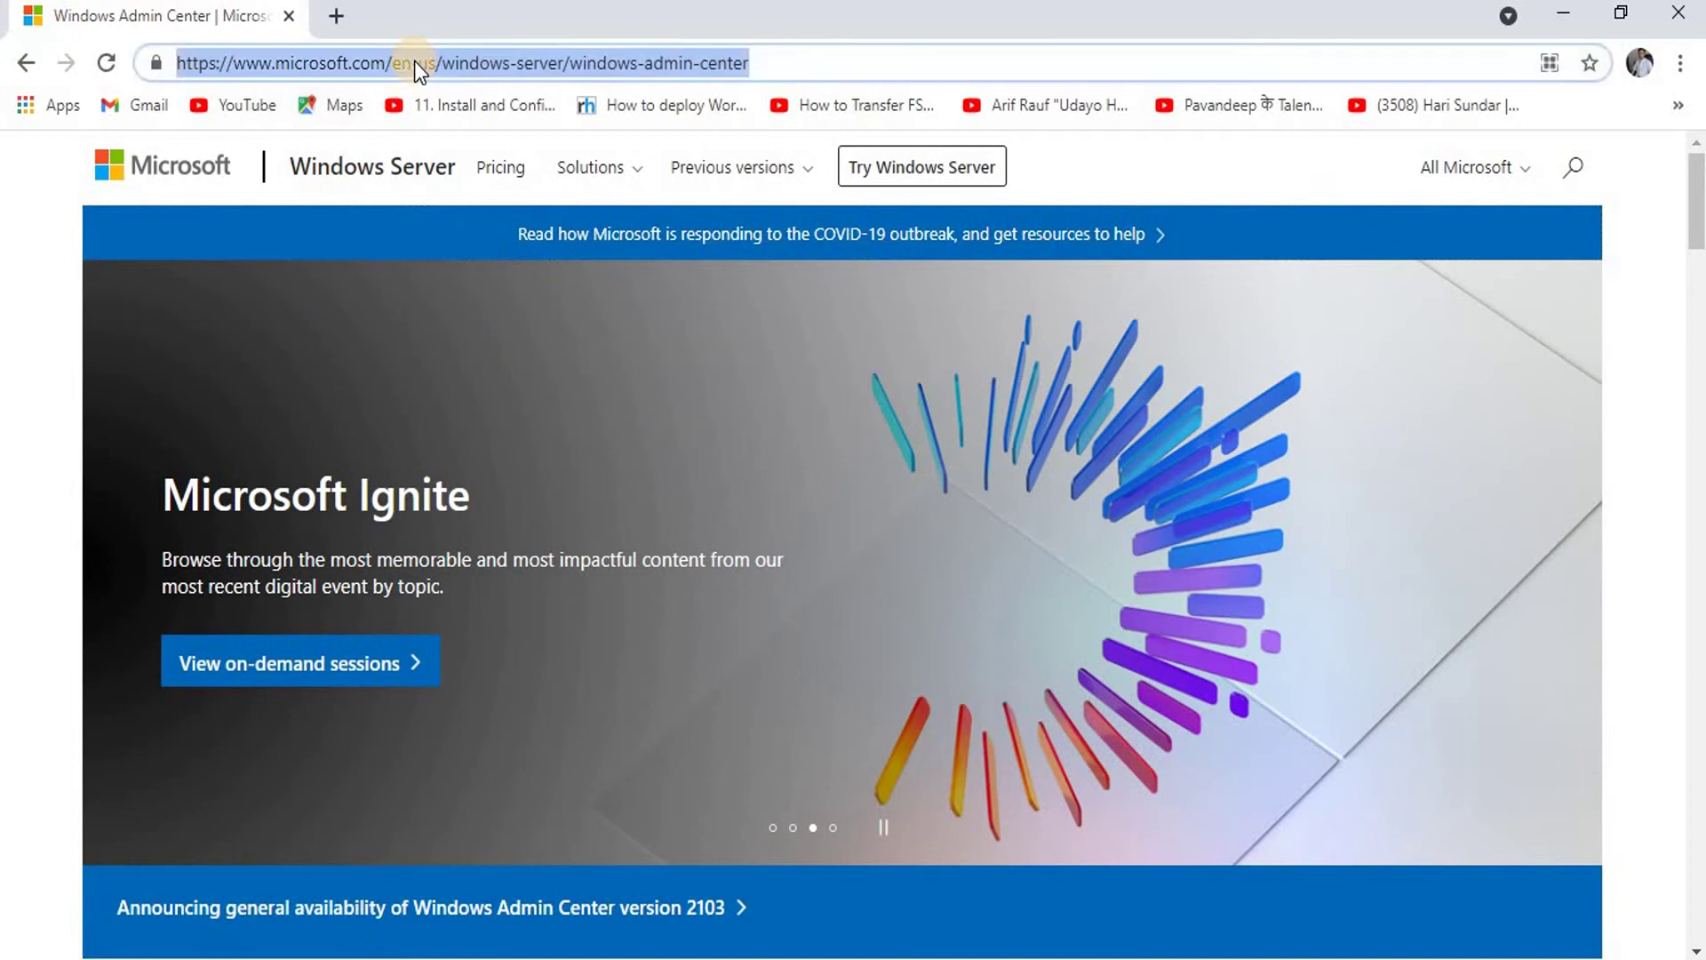
text(go)
key(Return)
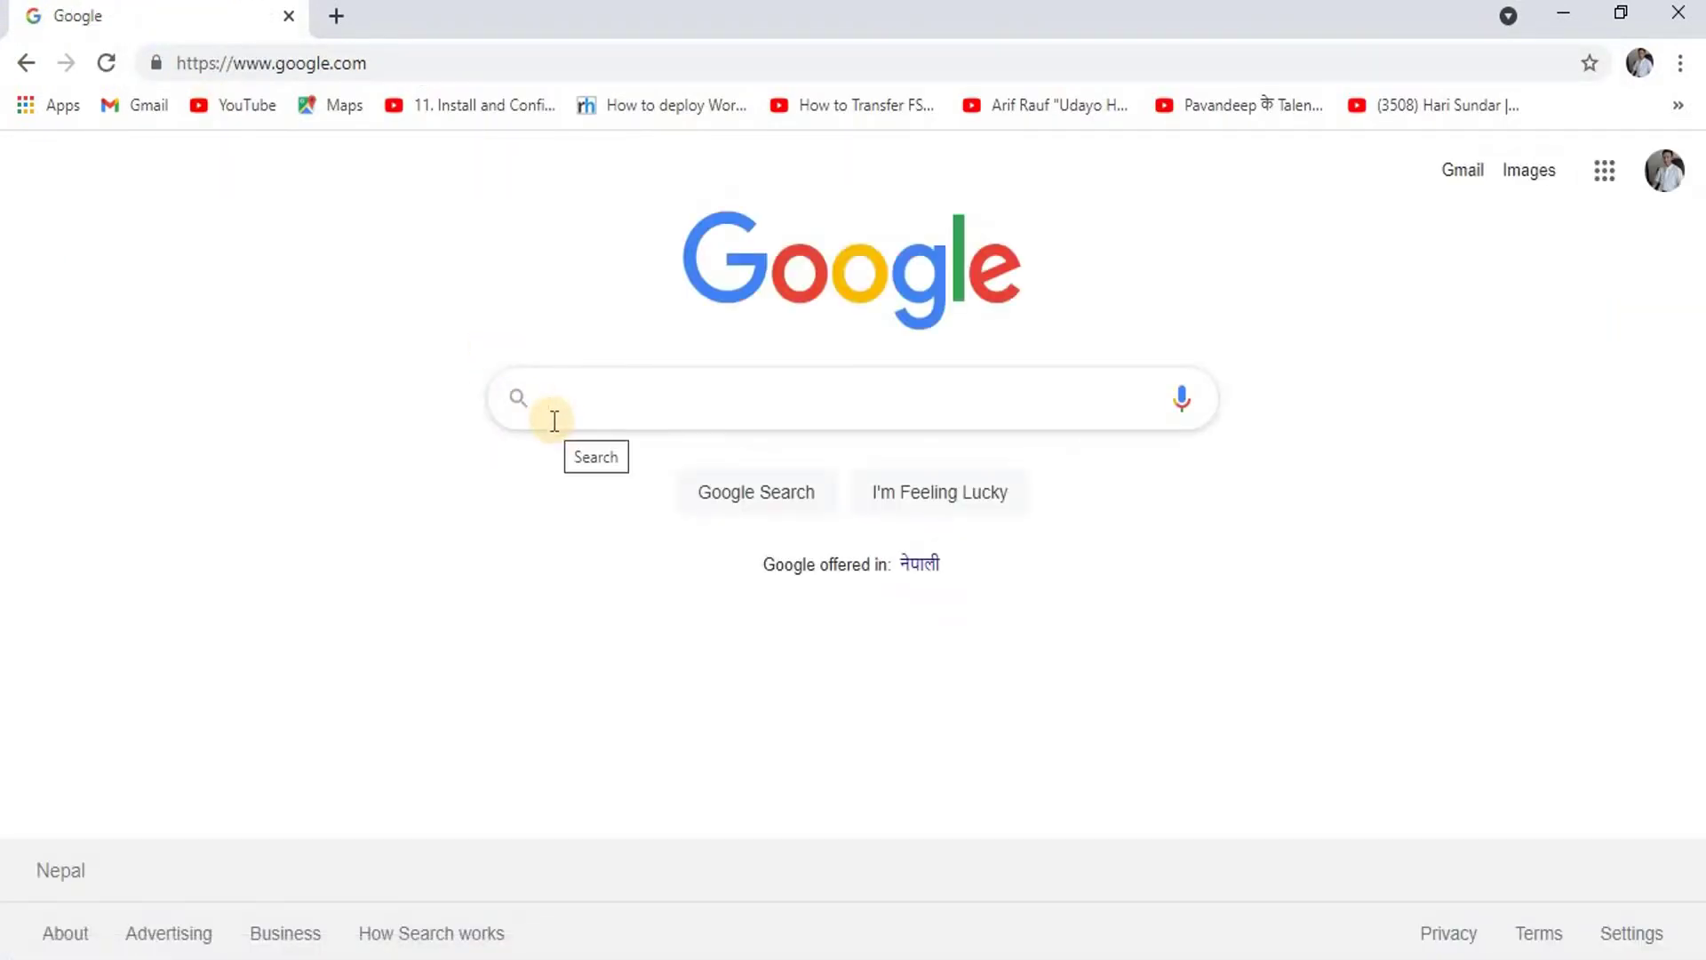
text(window)
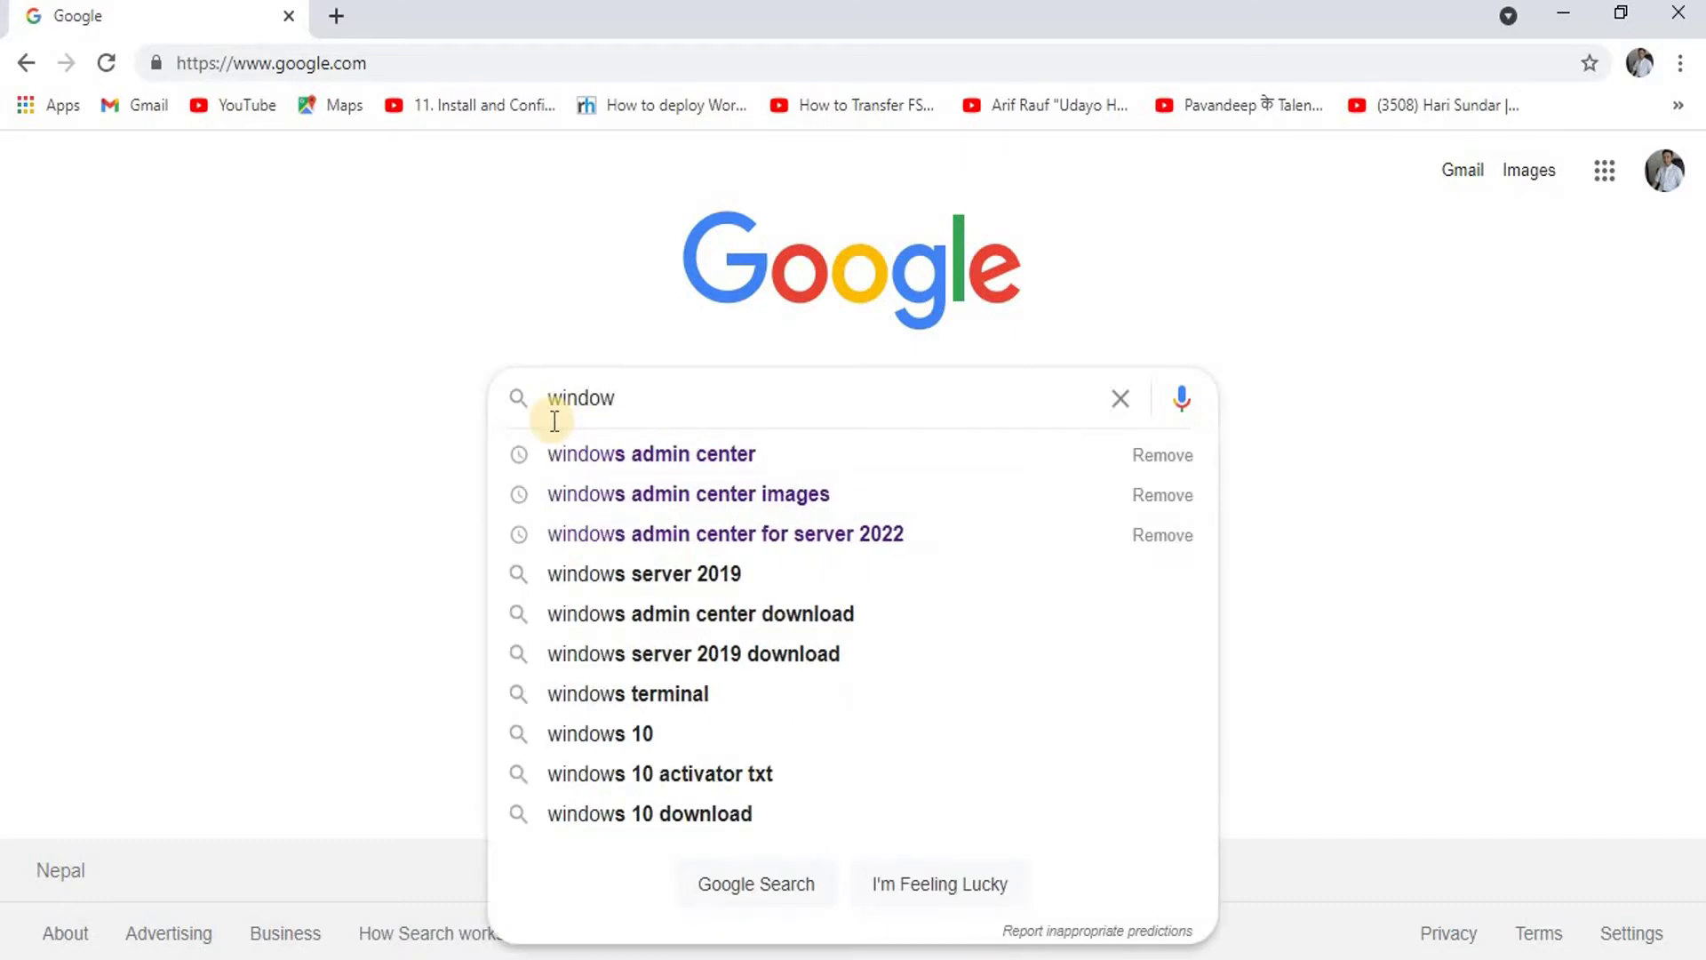
key(Down)
key(Return)
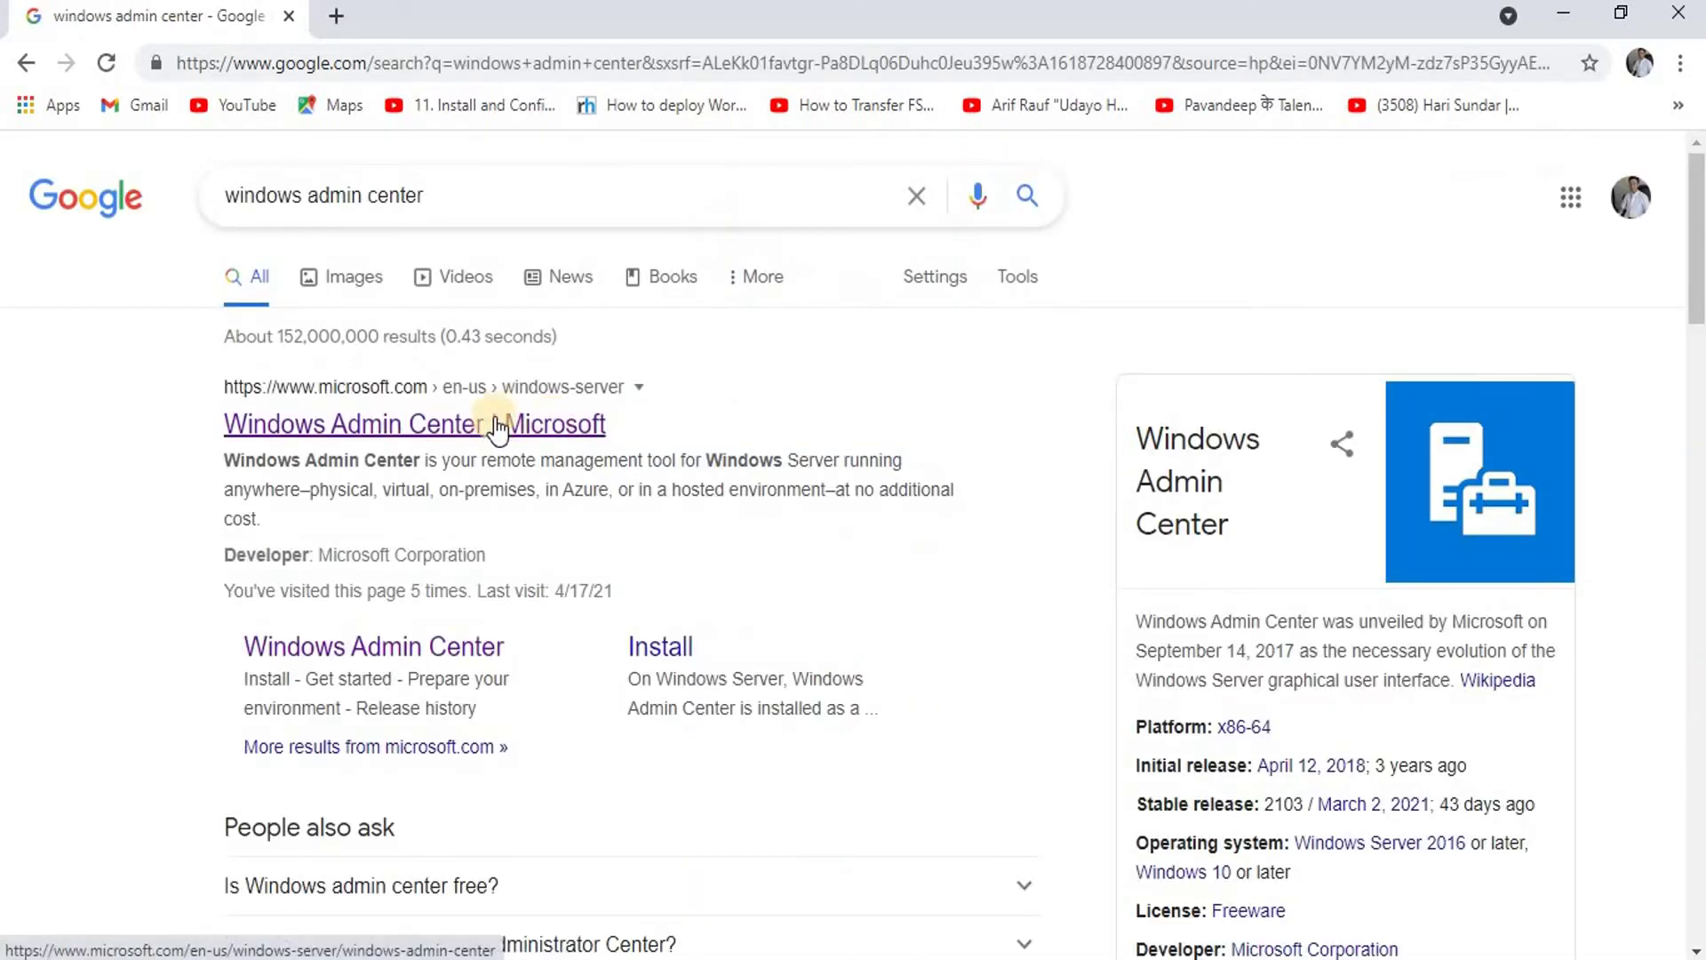
Open Microsoft's Windows Admin Center page from the results, follow its download link, and minimize the browser
click(384, 430)
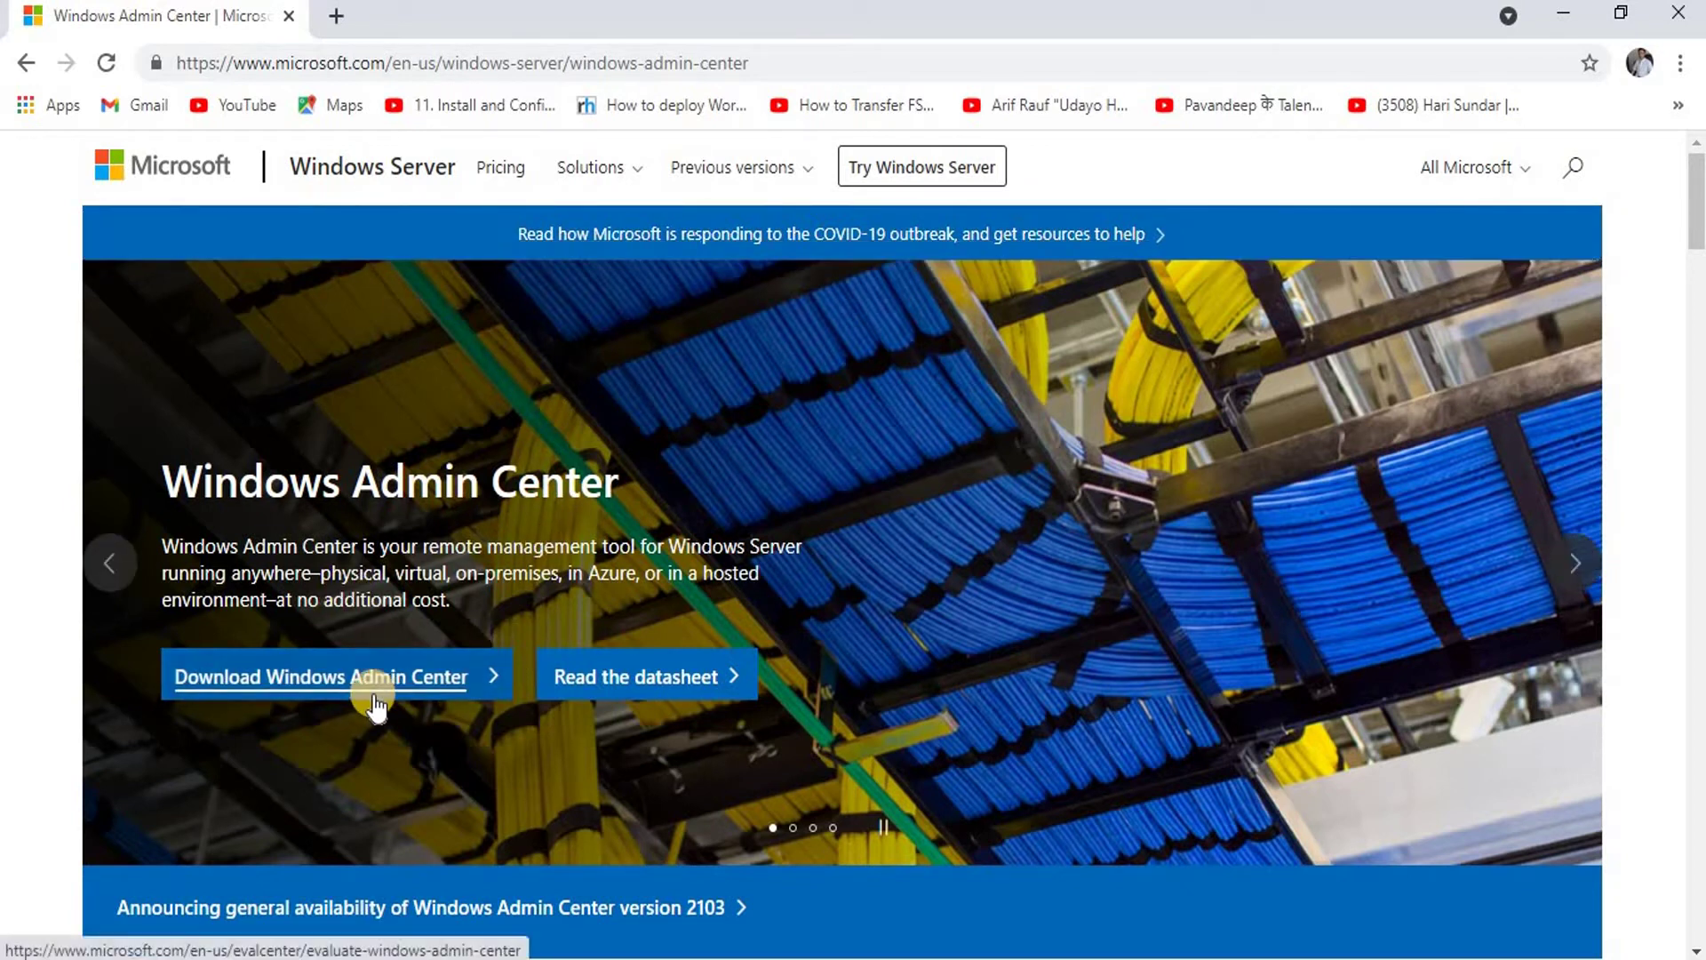
click(350, 686)
click(1563, 13)
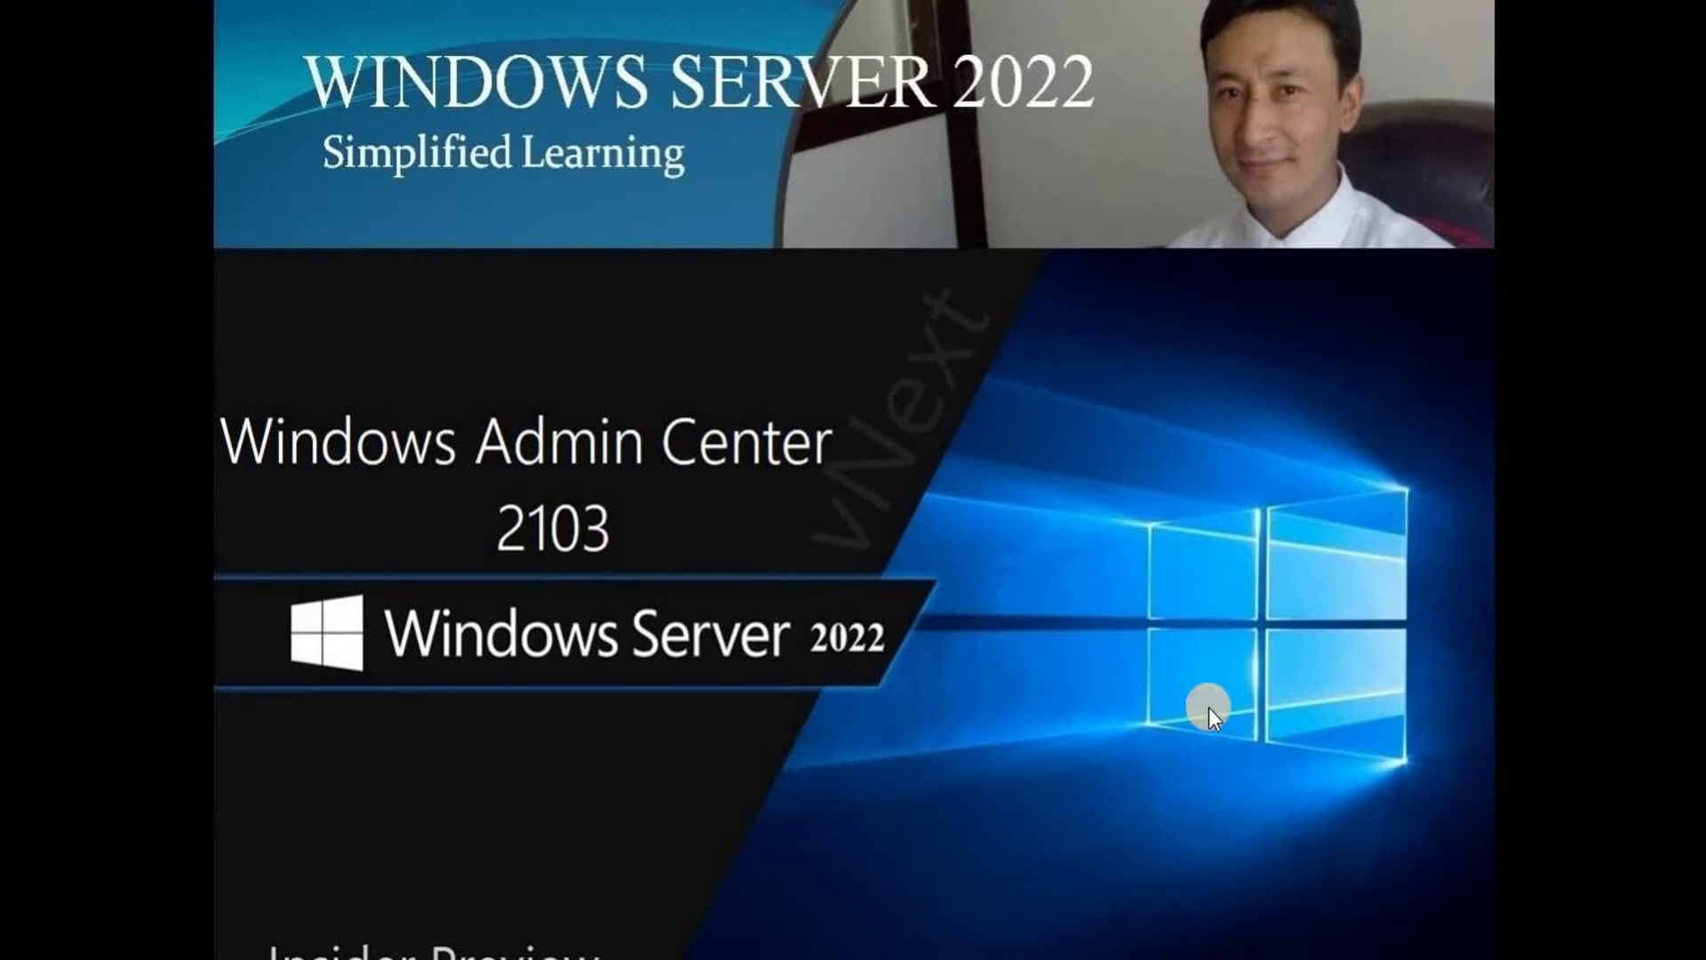
View the admin center.jpg picture of manageable servers and the desktop of the win10 virtual machine
key(alt+Tab)
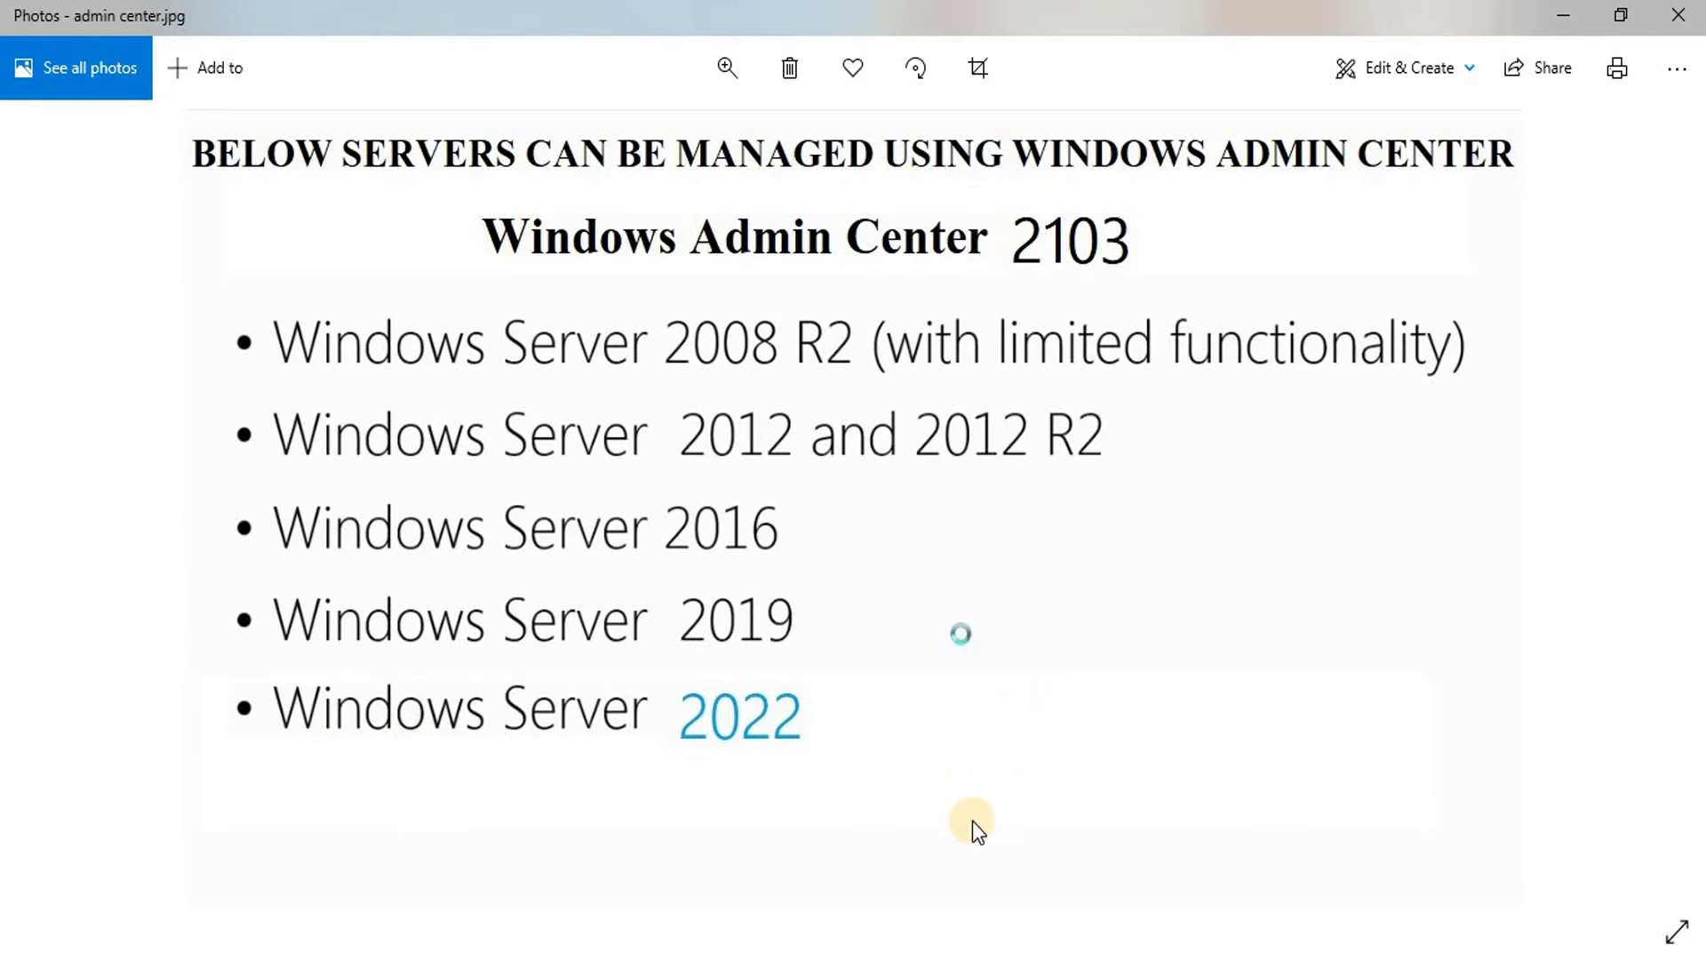
click(1571, 19)
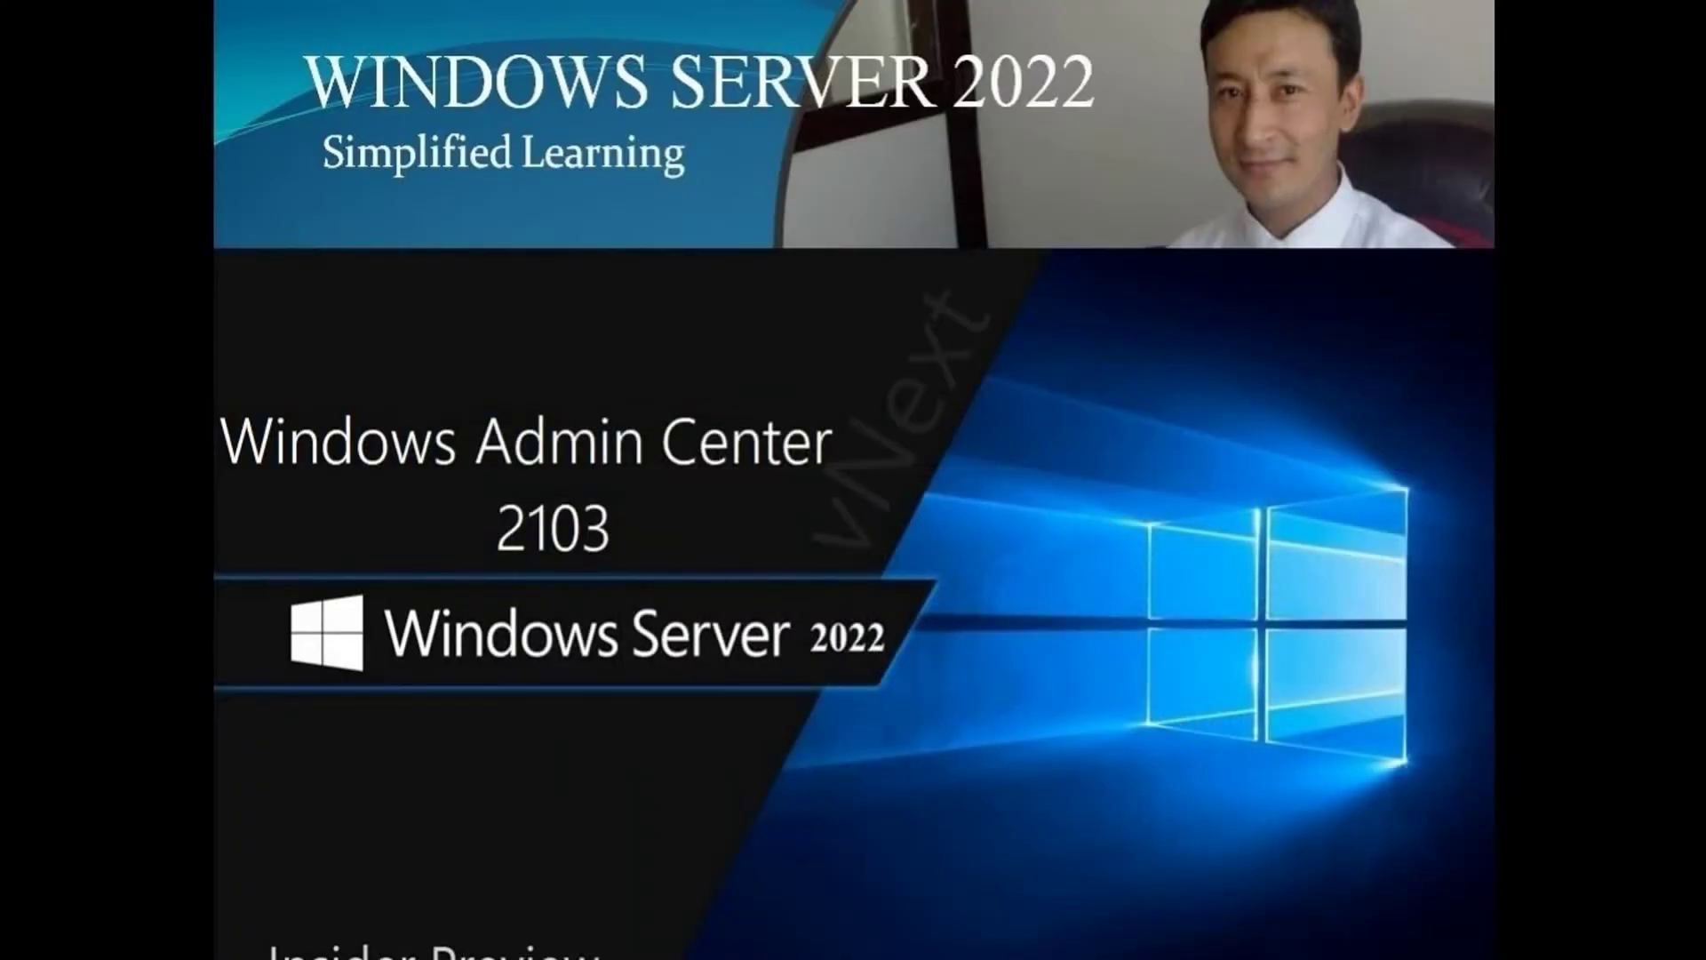
click(1268, 888)
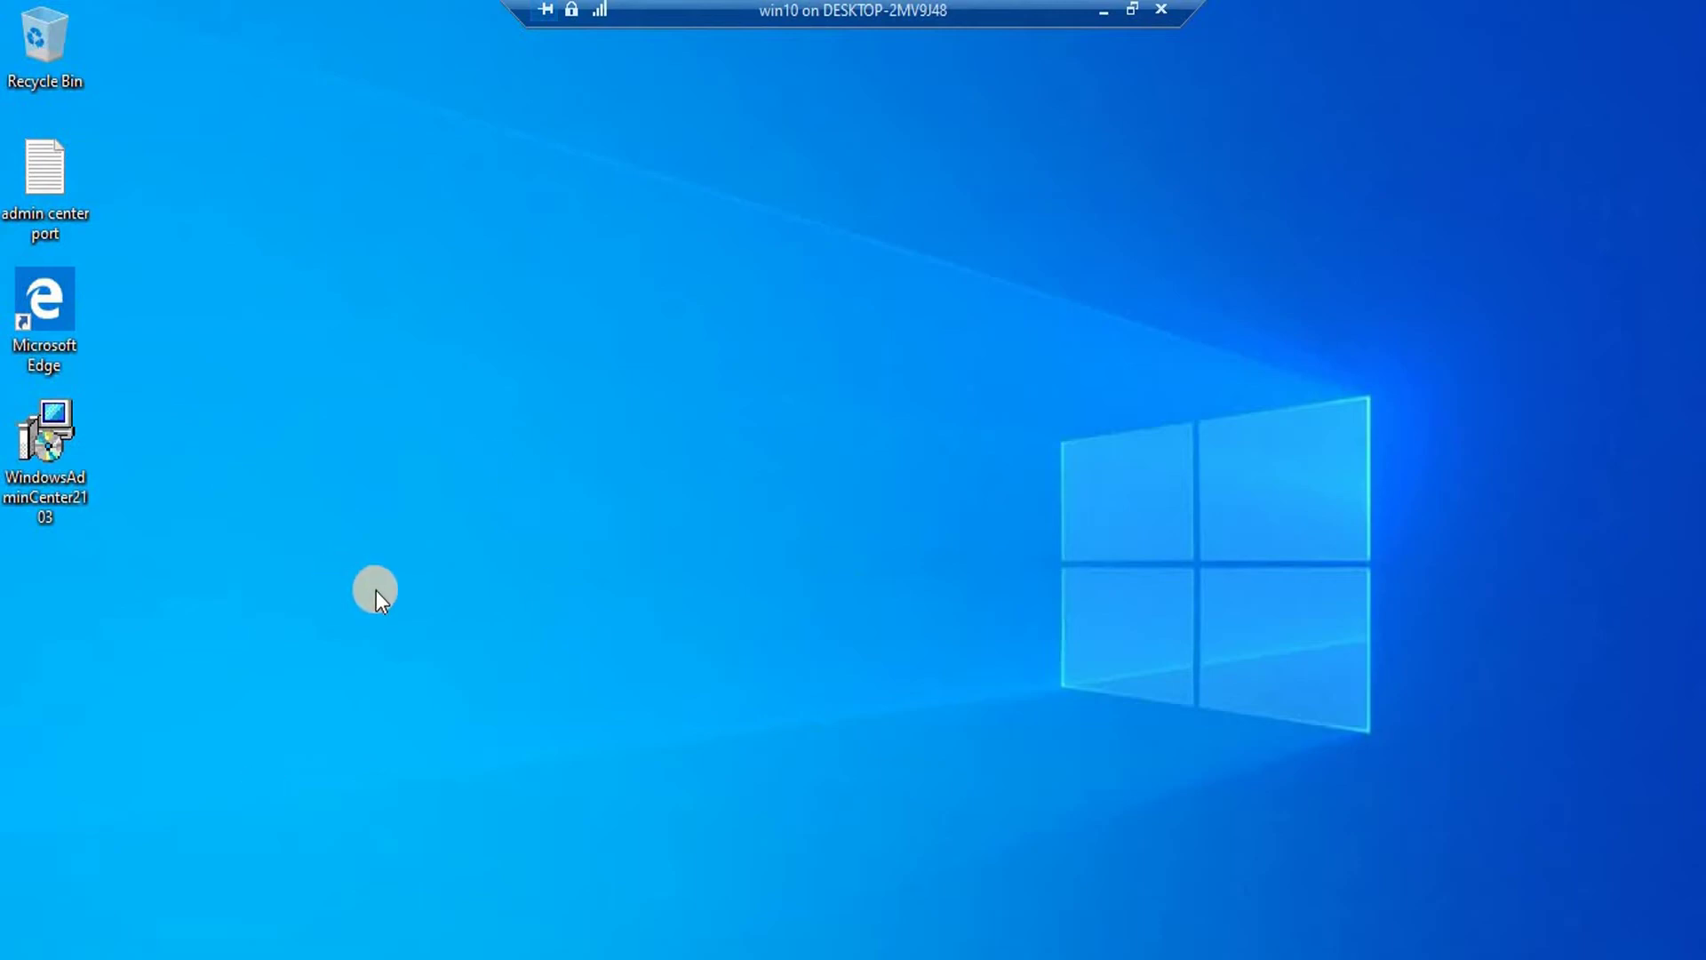
click(1105, 13)
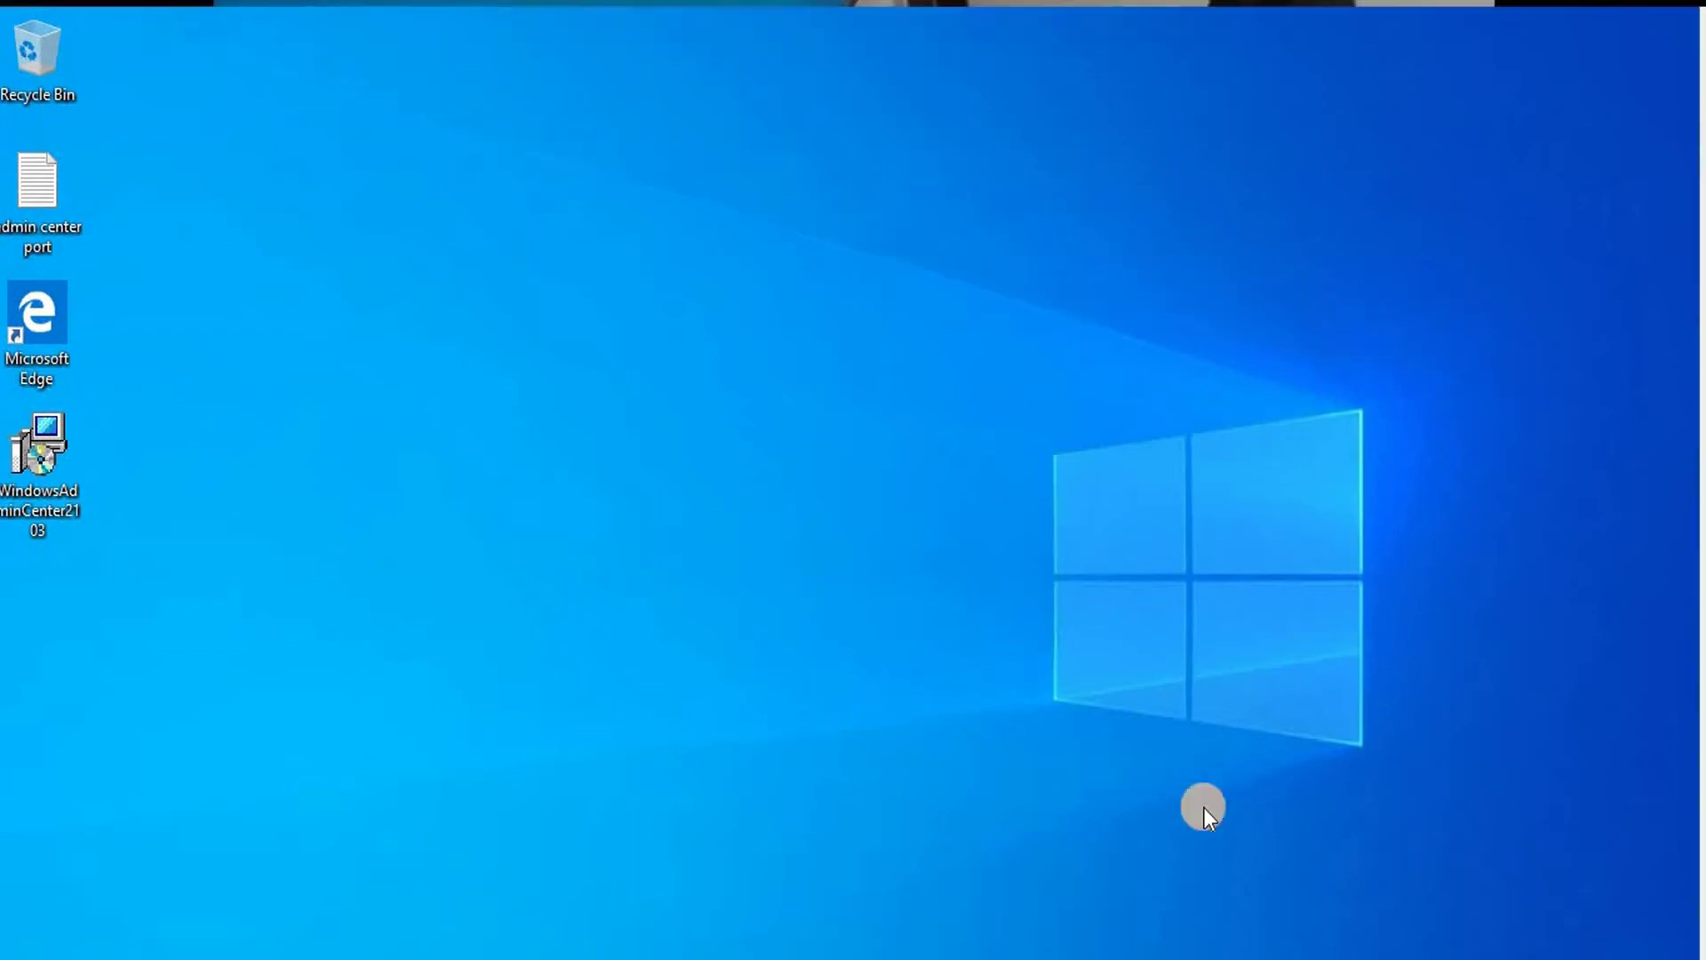
Switch to the virtual machine named 22 and refresh its desktop
mouse_move(1244, 937)
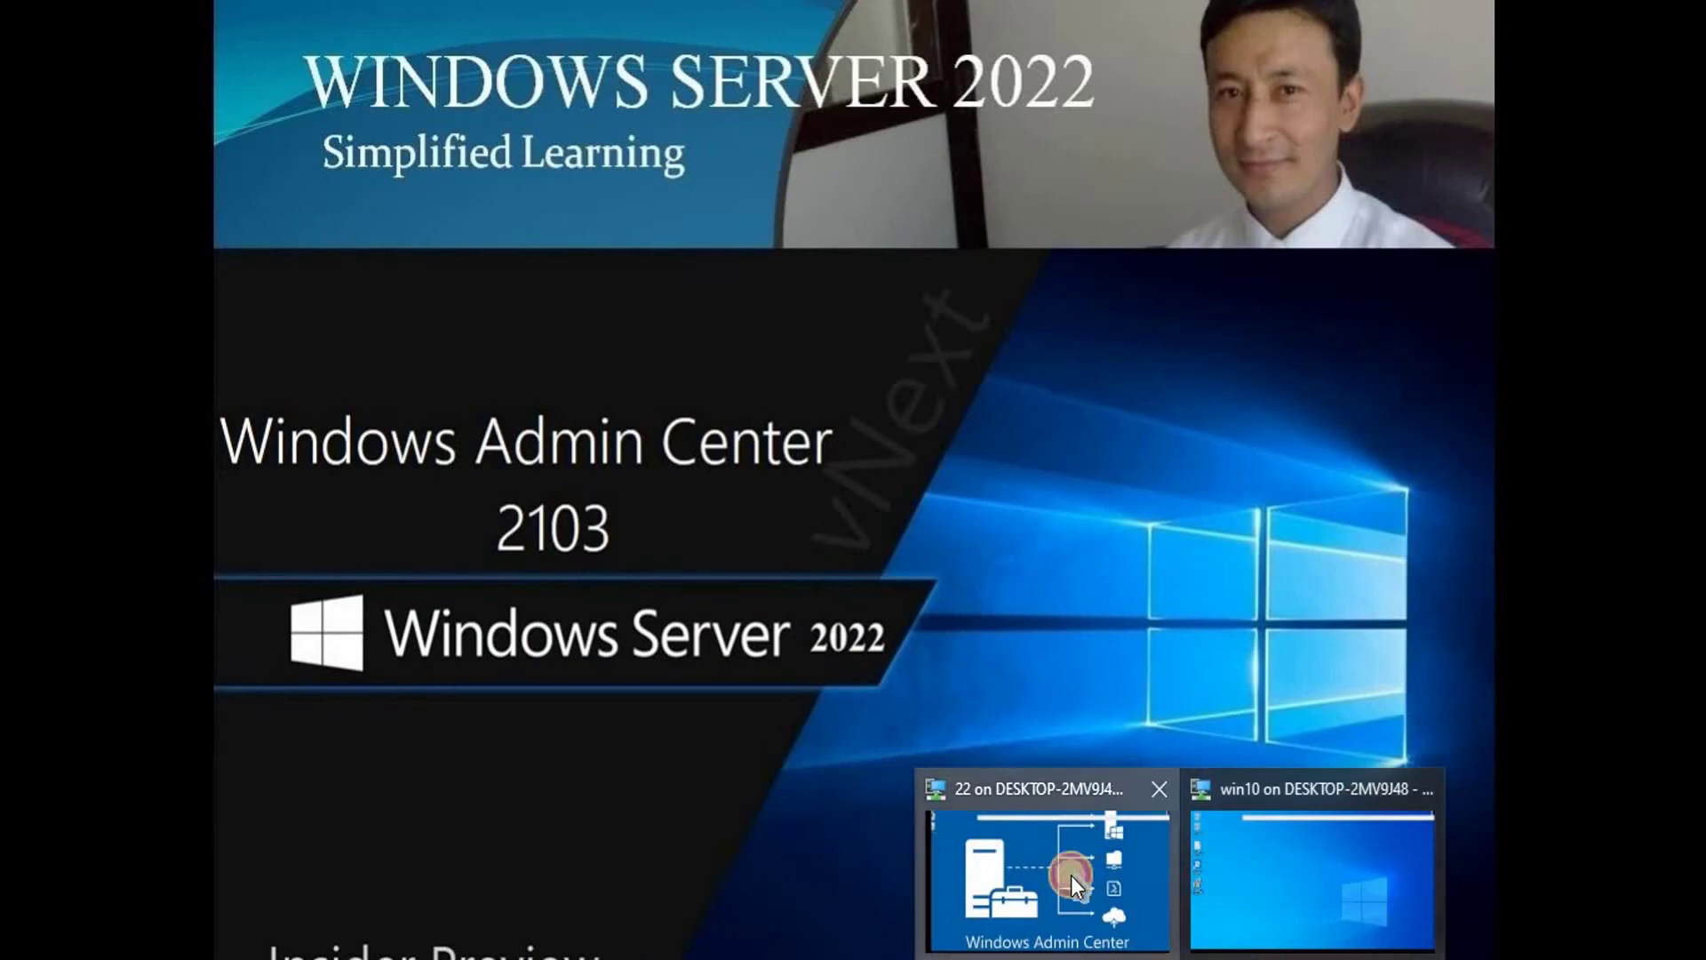
click(1049, 858)
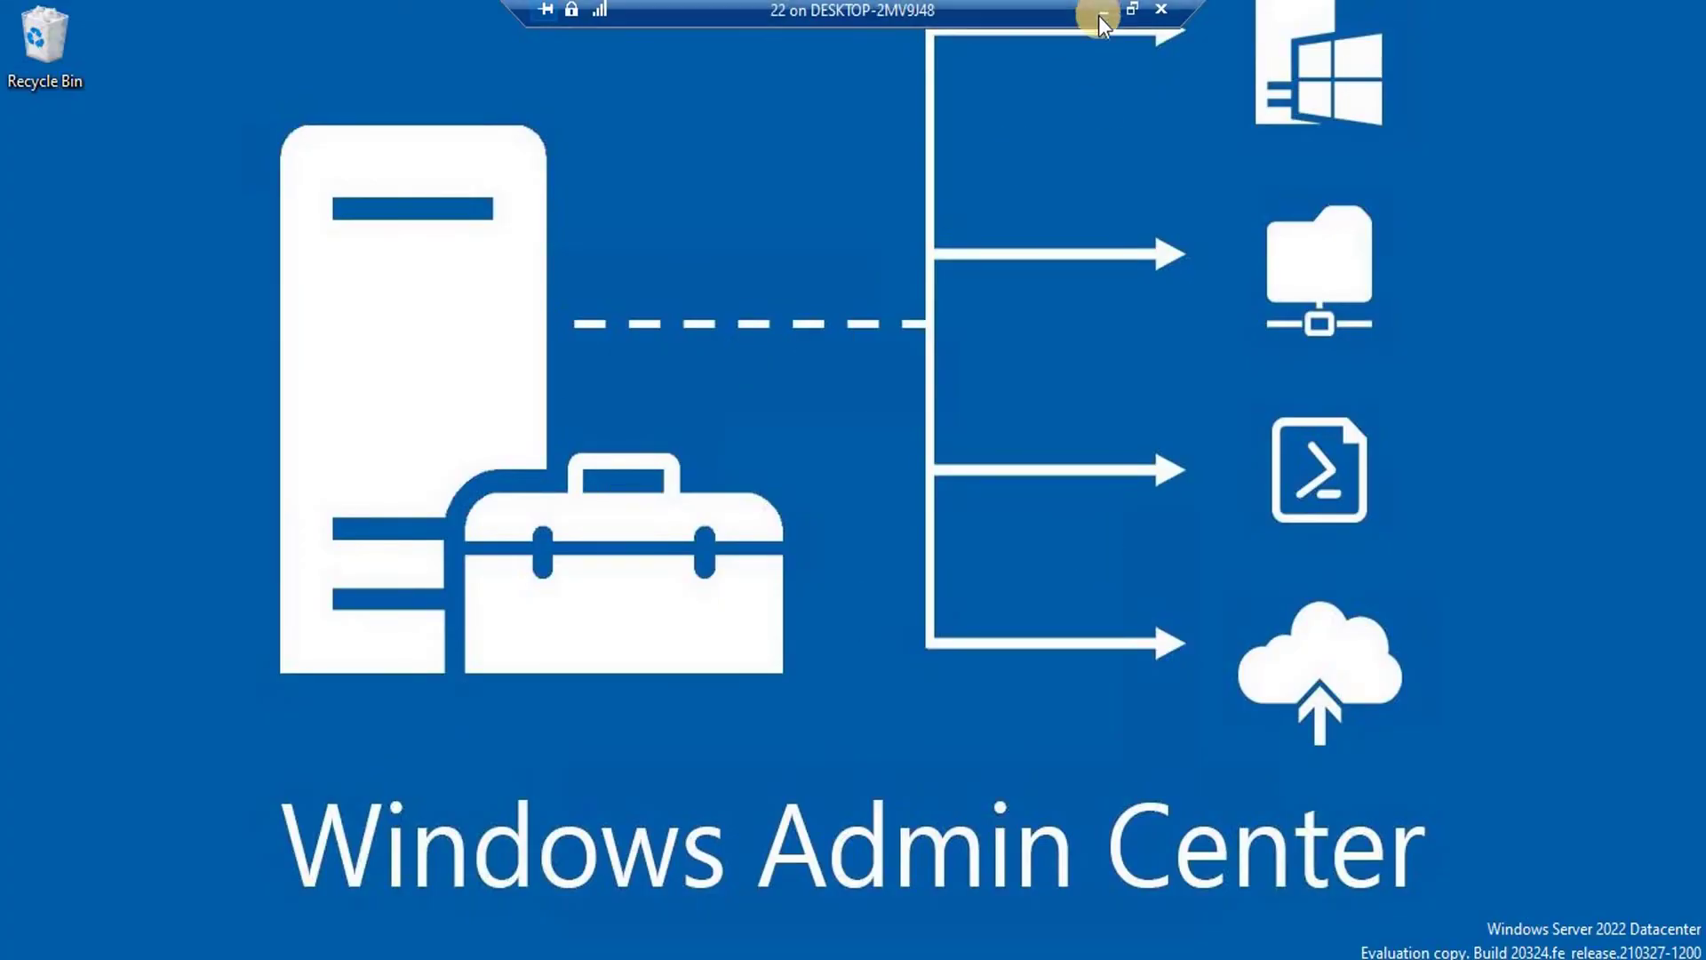
click(839, 506)
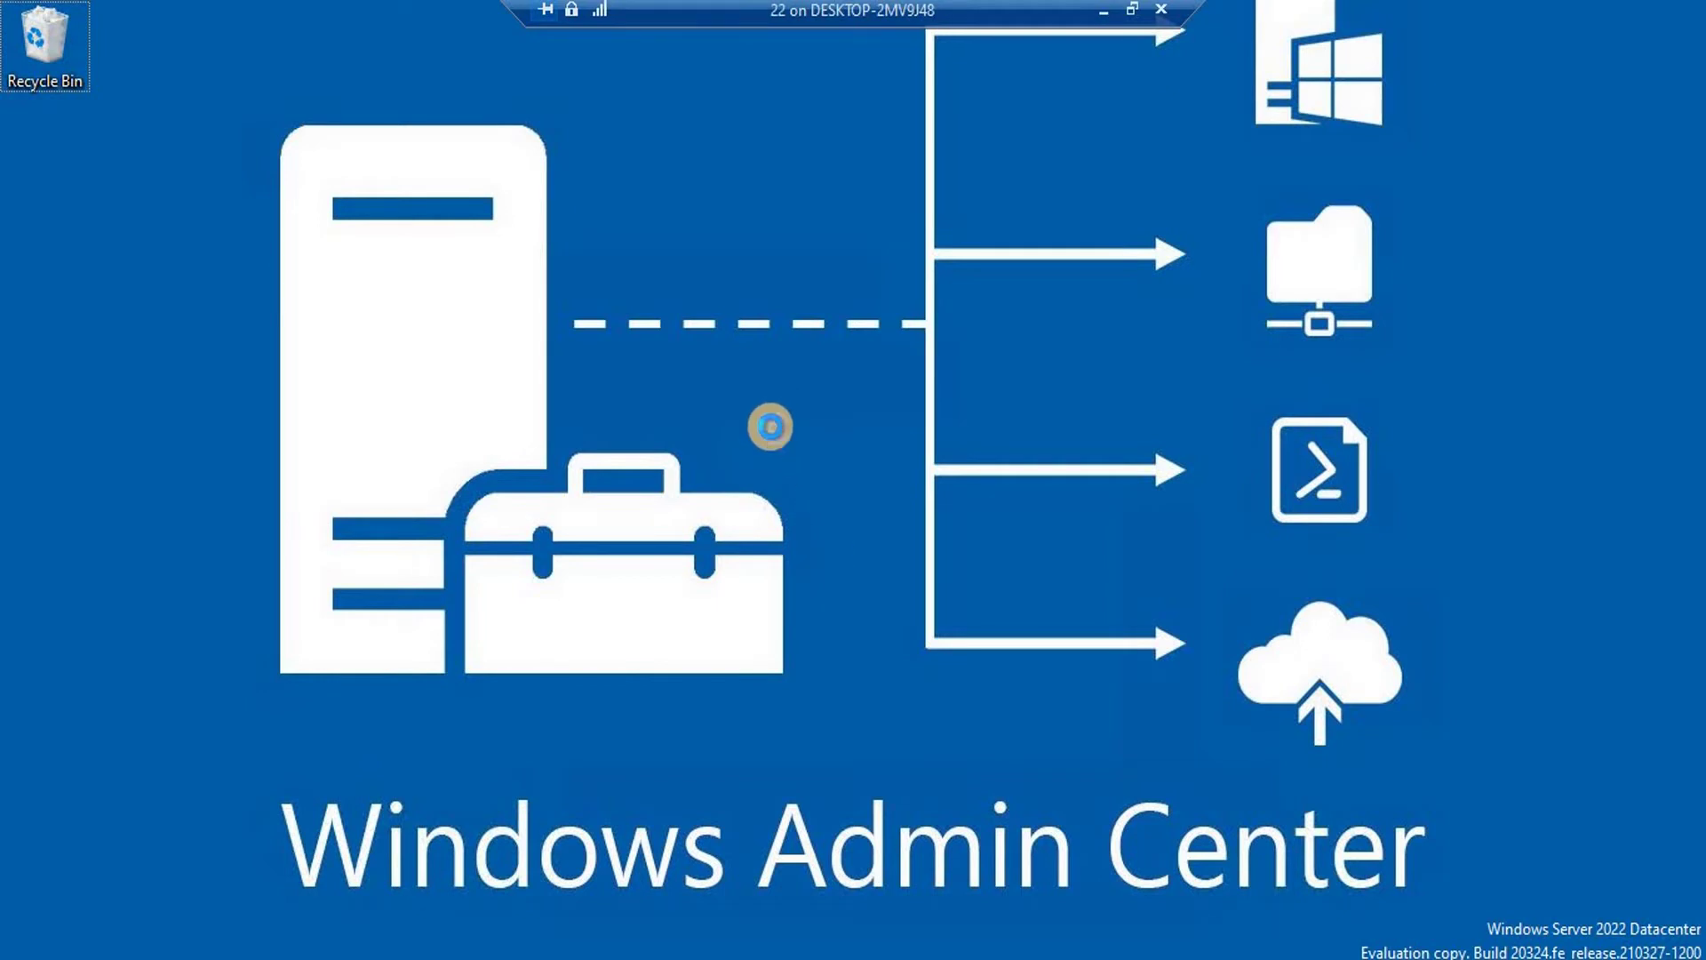
right_click(809, 439)
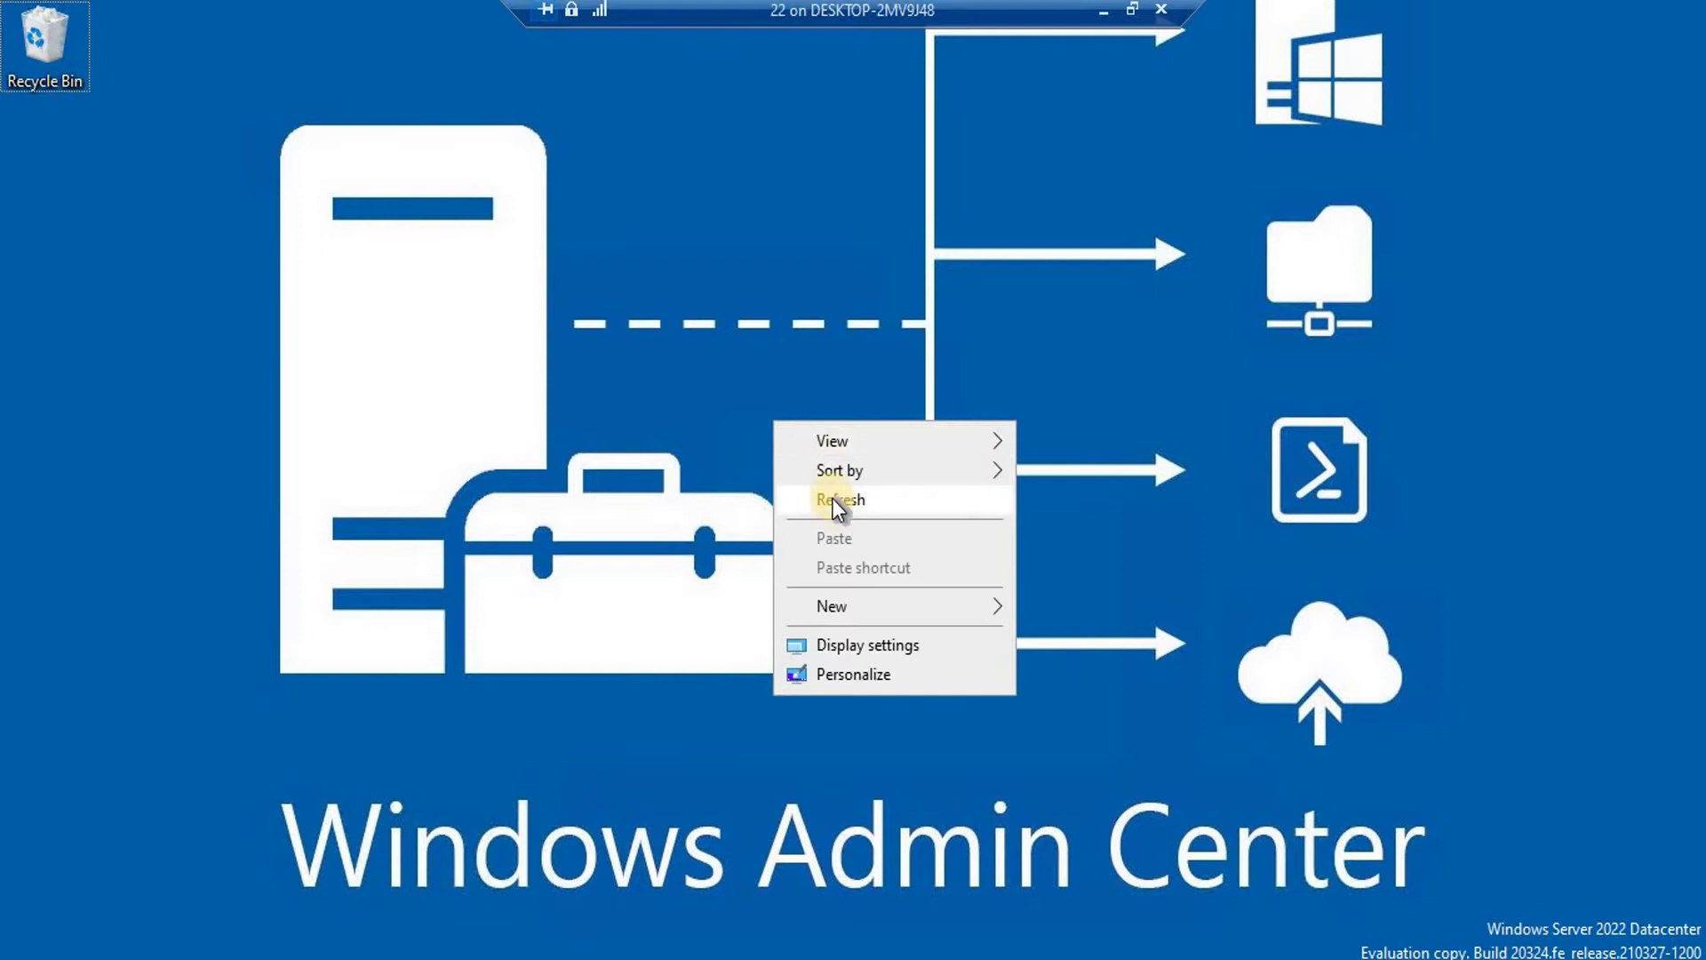
click(832, 497)
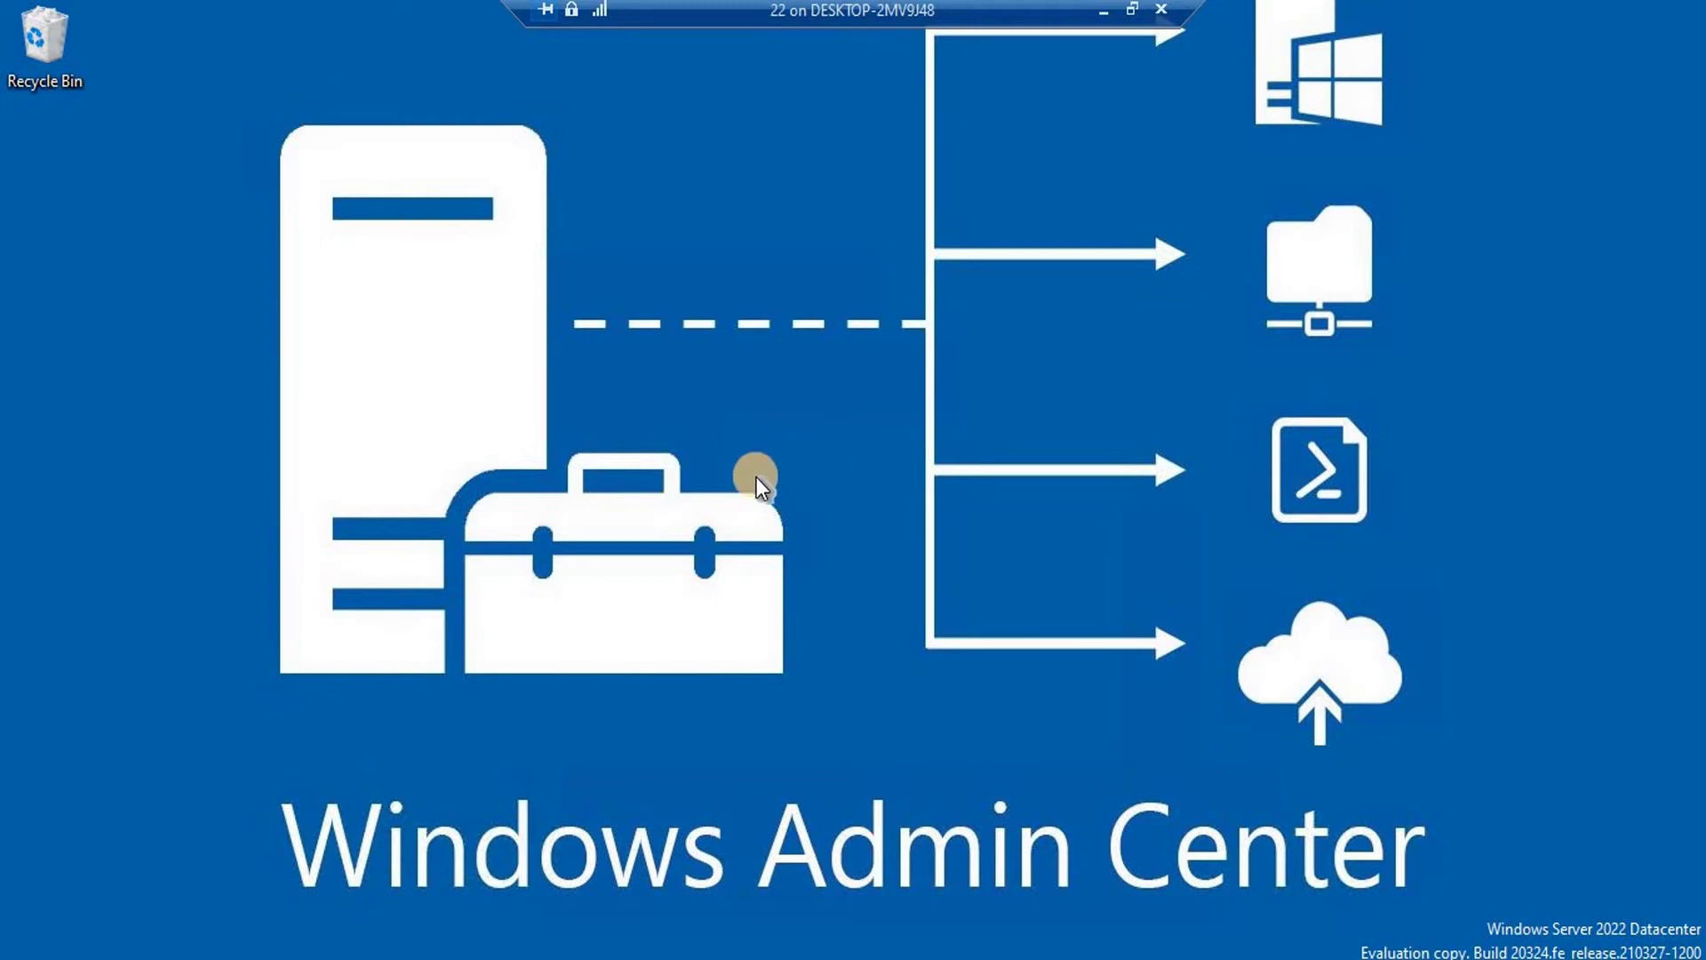
Browse in File Explorer to the first share folder on Local Disk (C:)
key(super+e)
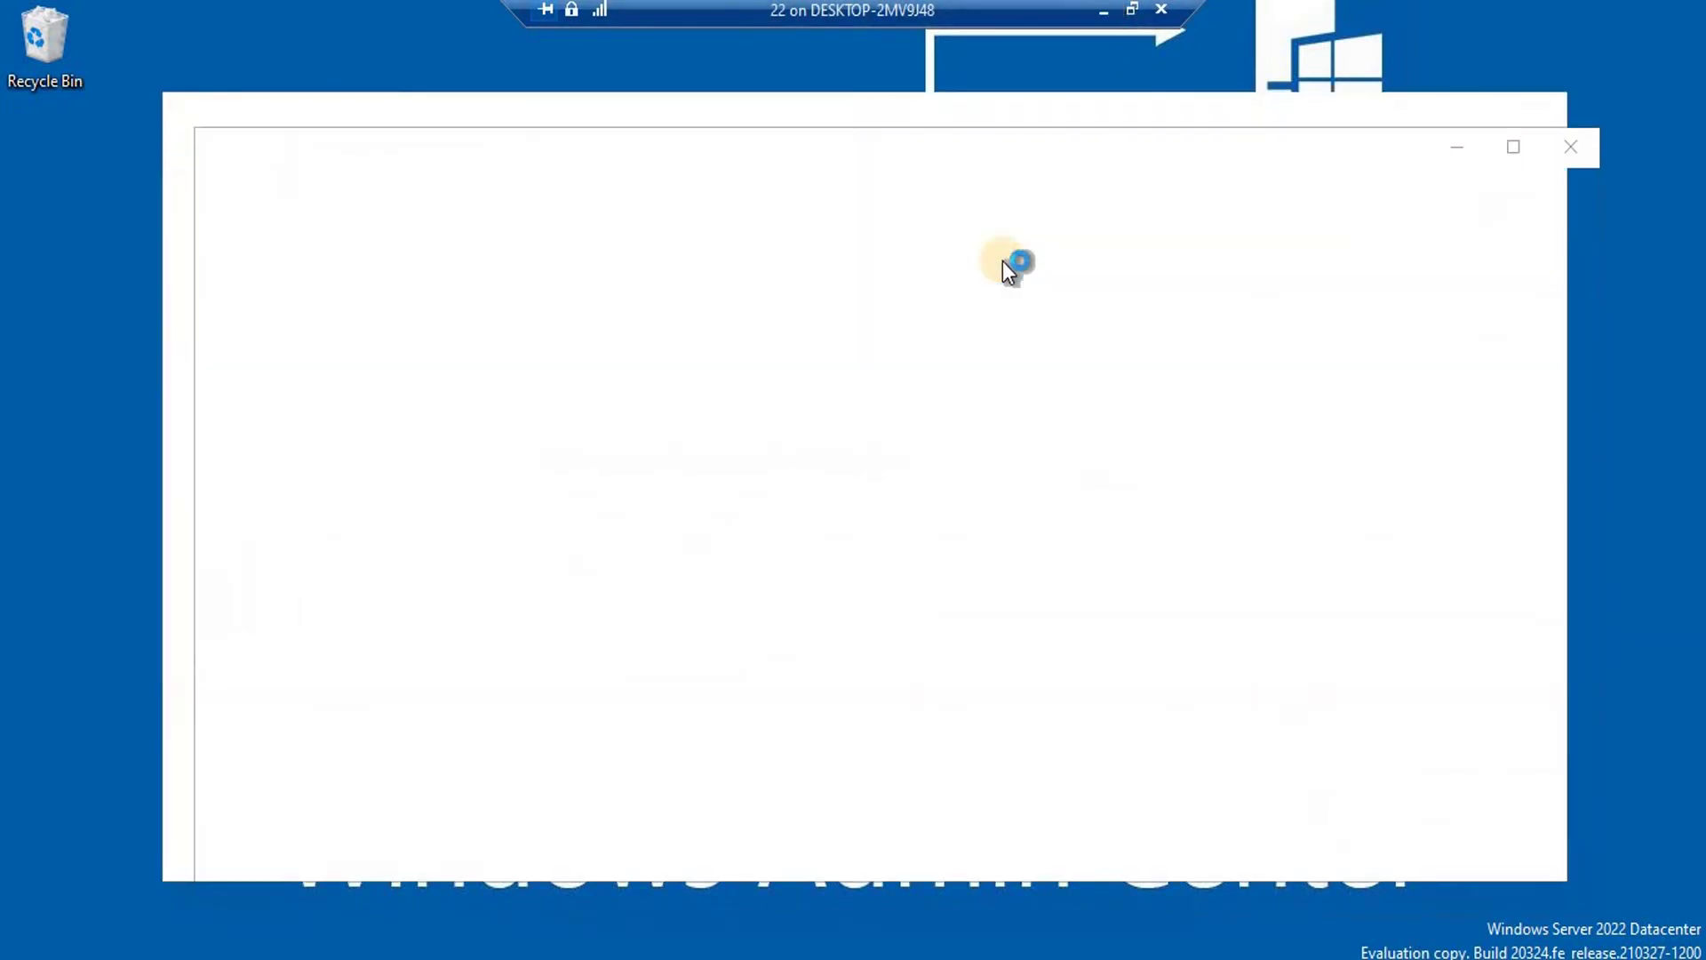
key(super+e)
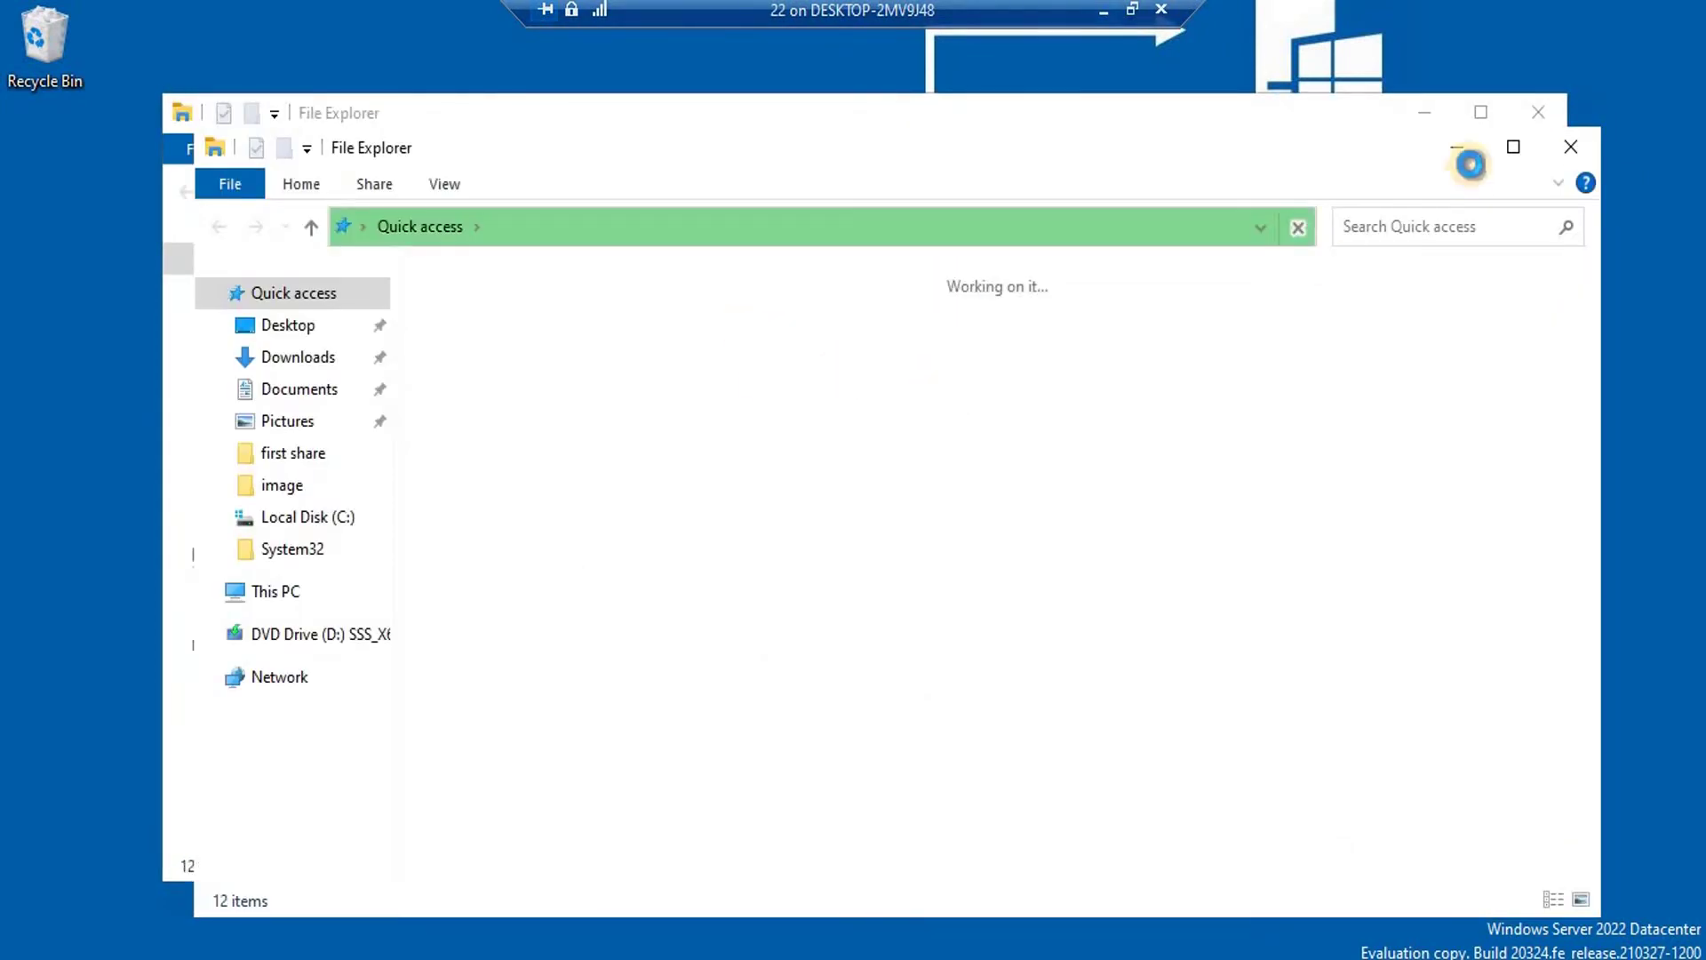
click(1570, 146)
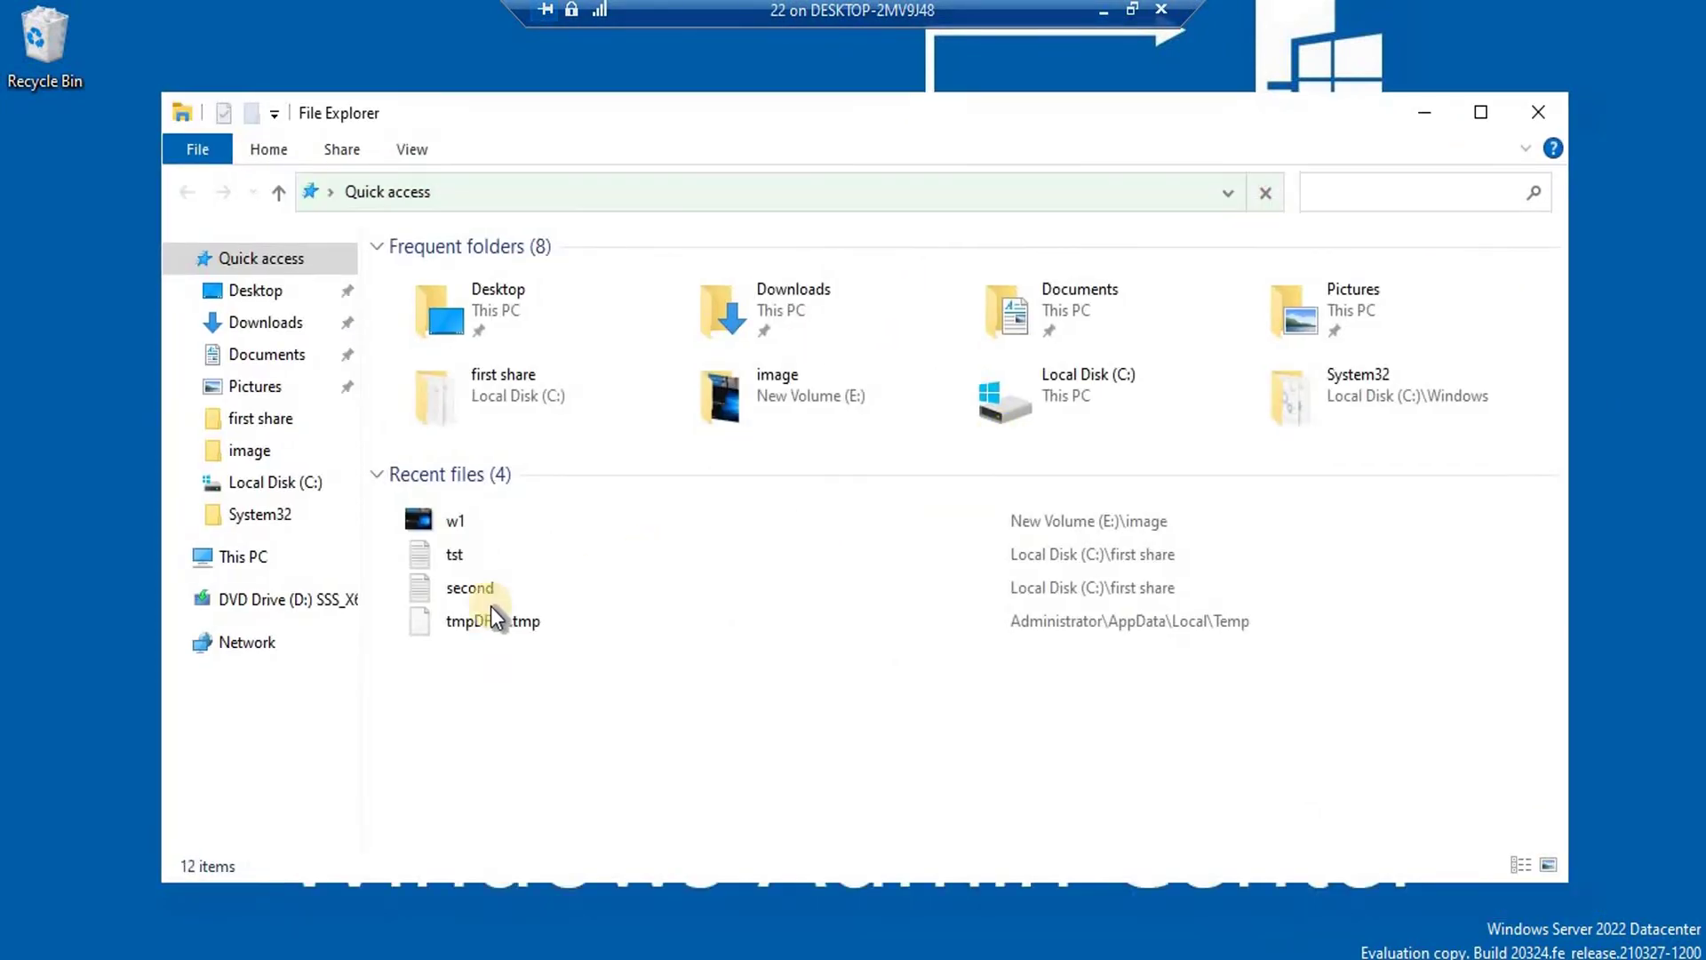
click(243, 557)
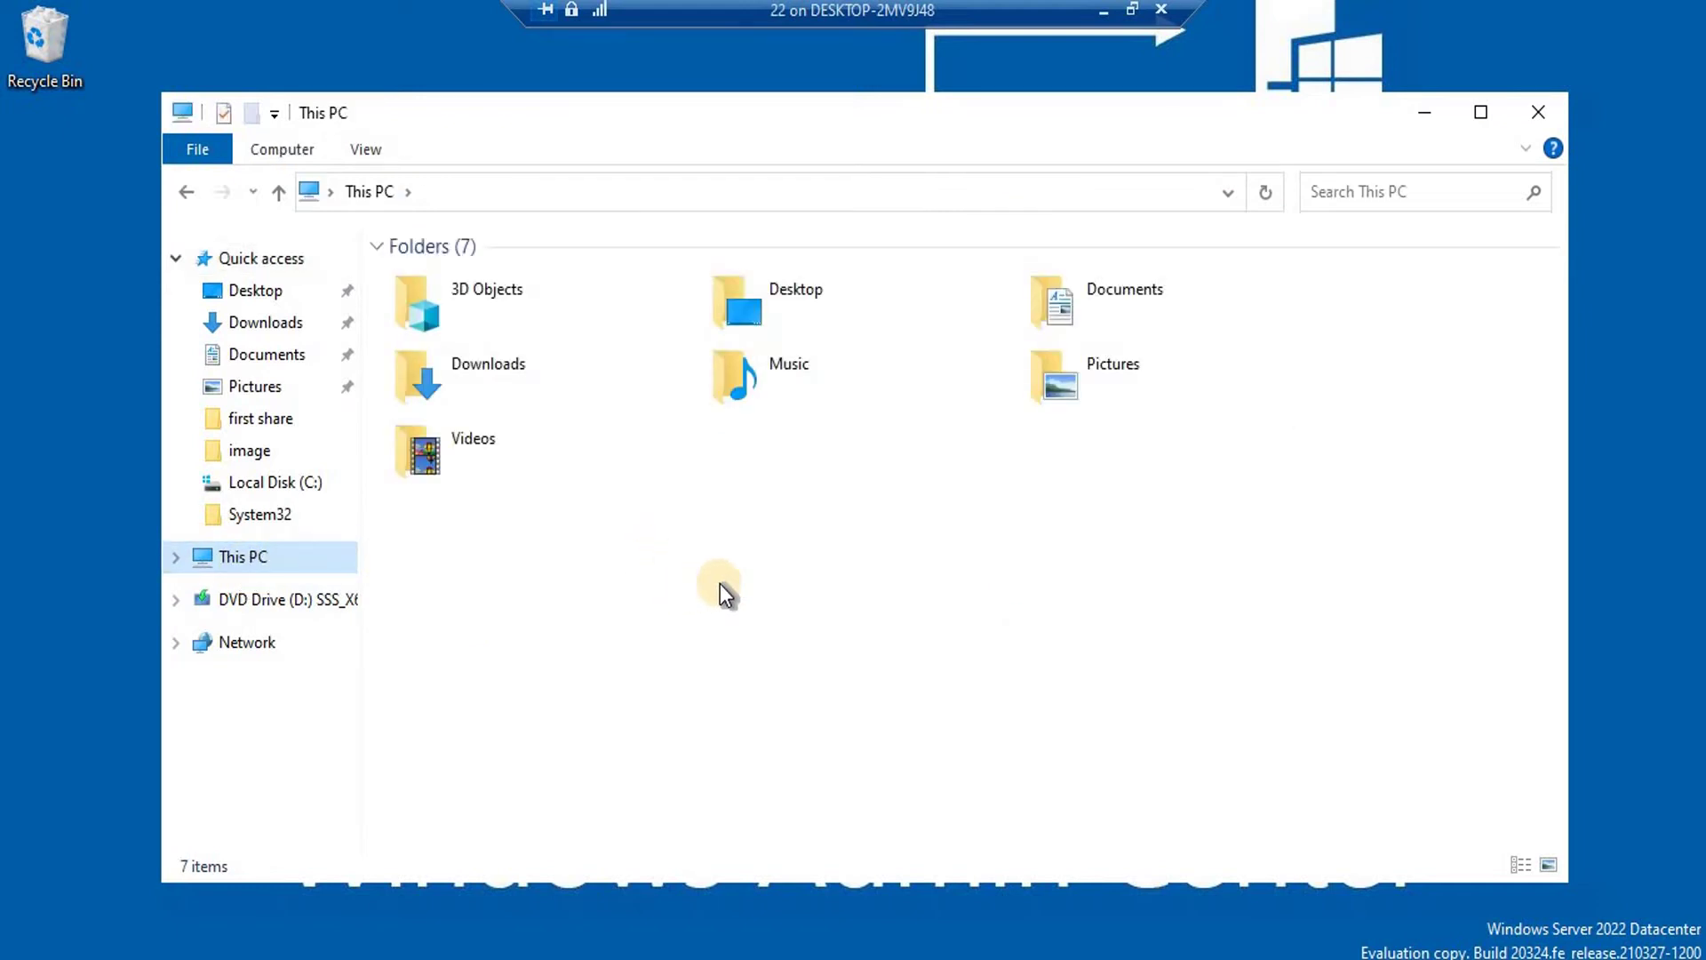
double_click(563, 626)
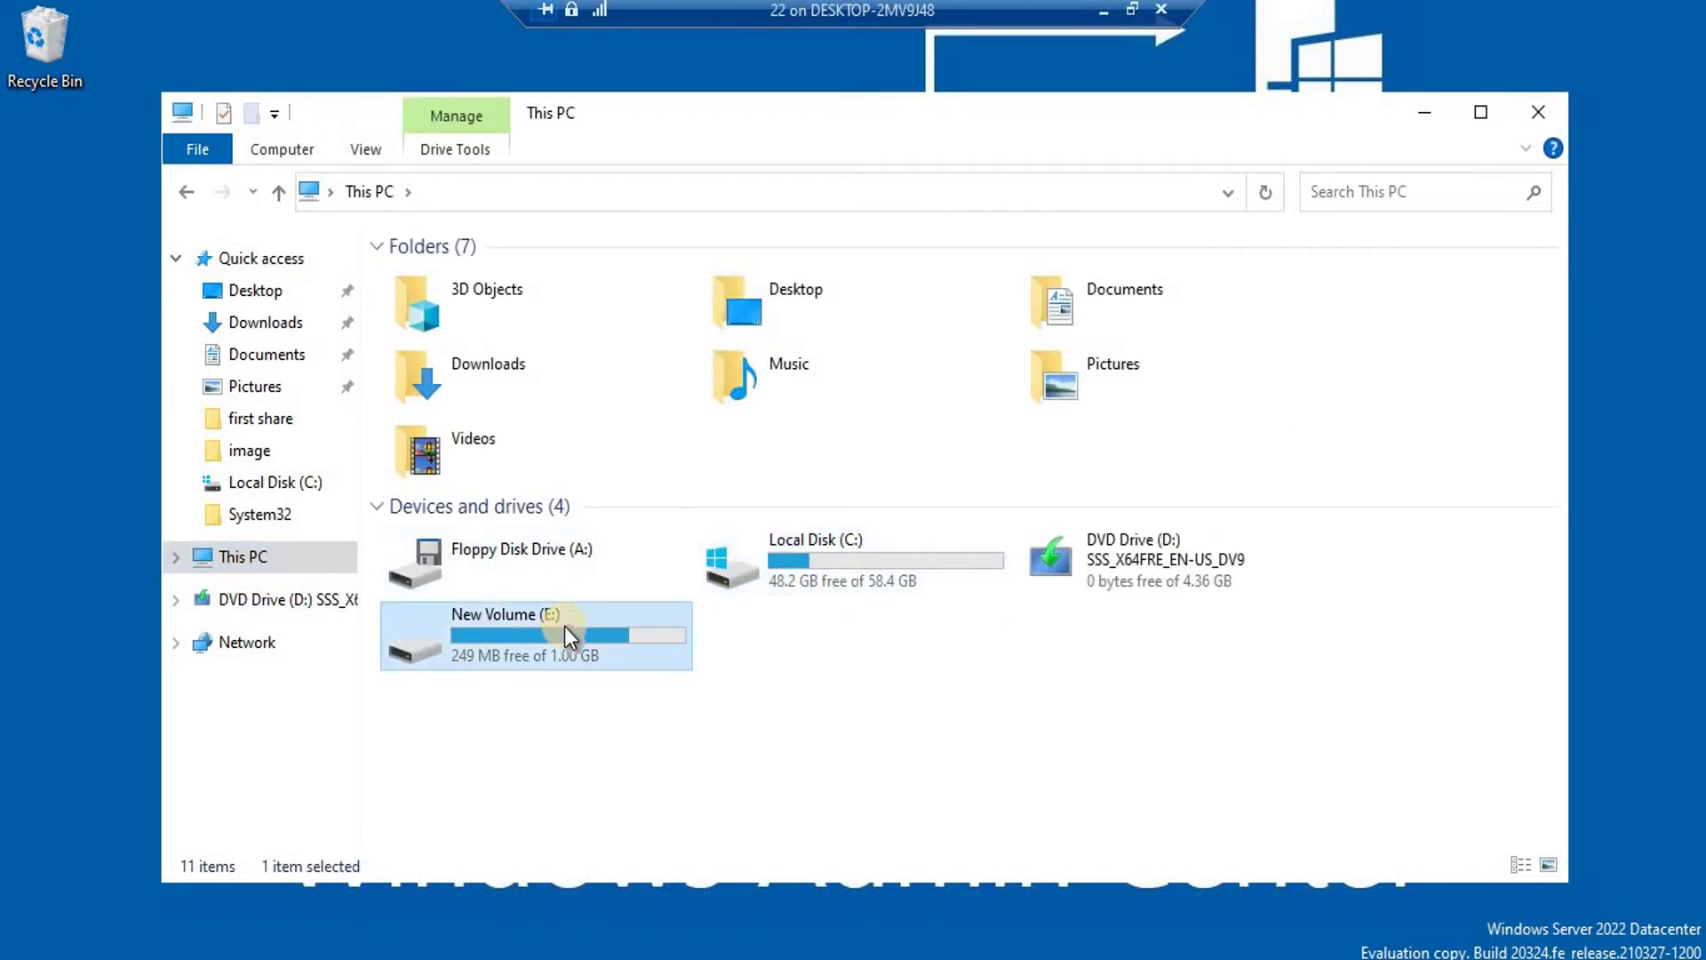
click(278, 192)
double_click(829, 548)
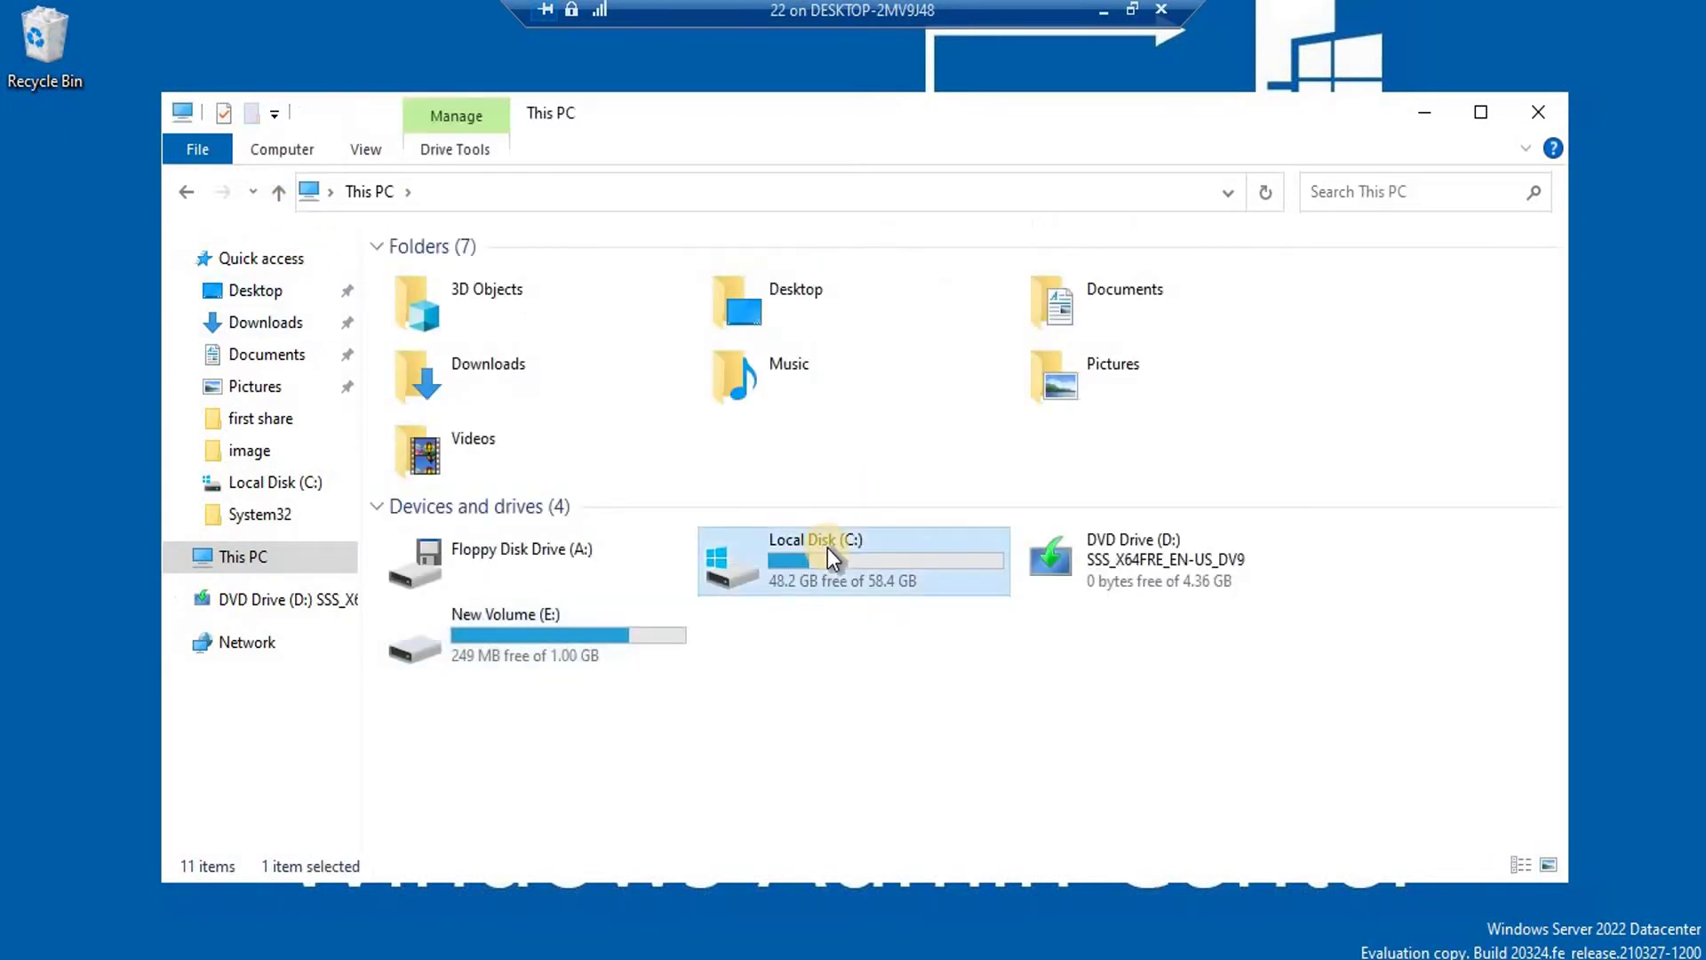
double_click(462, 277)
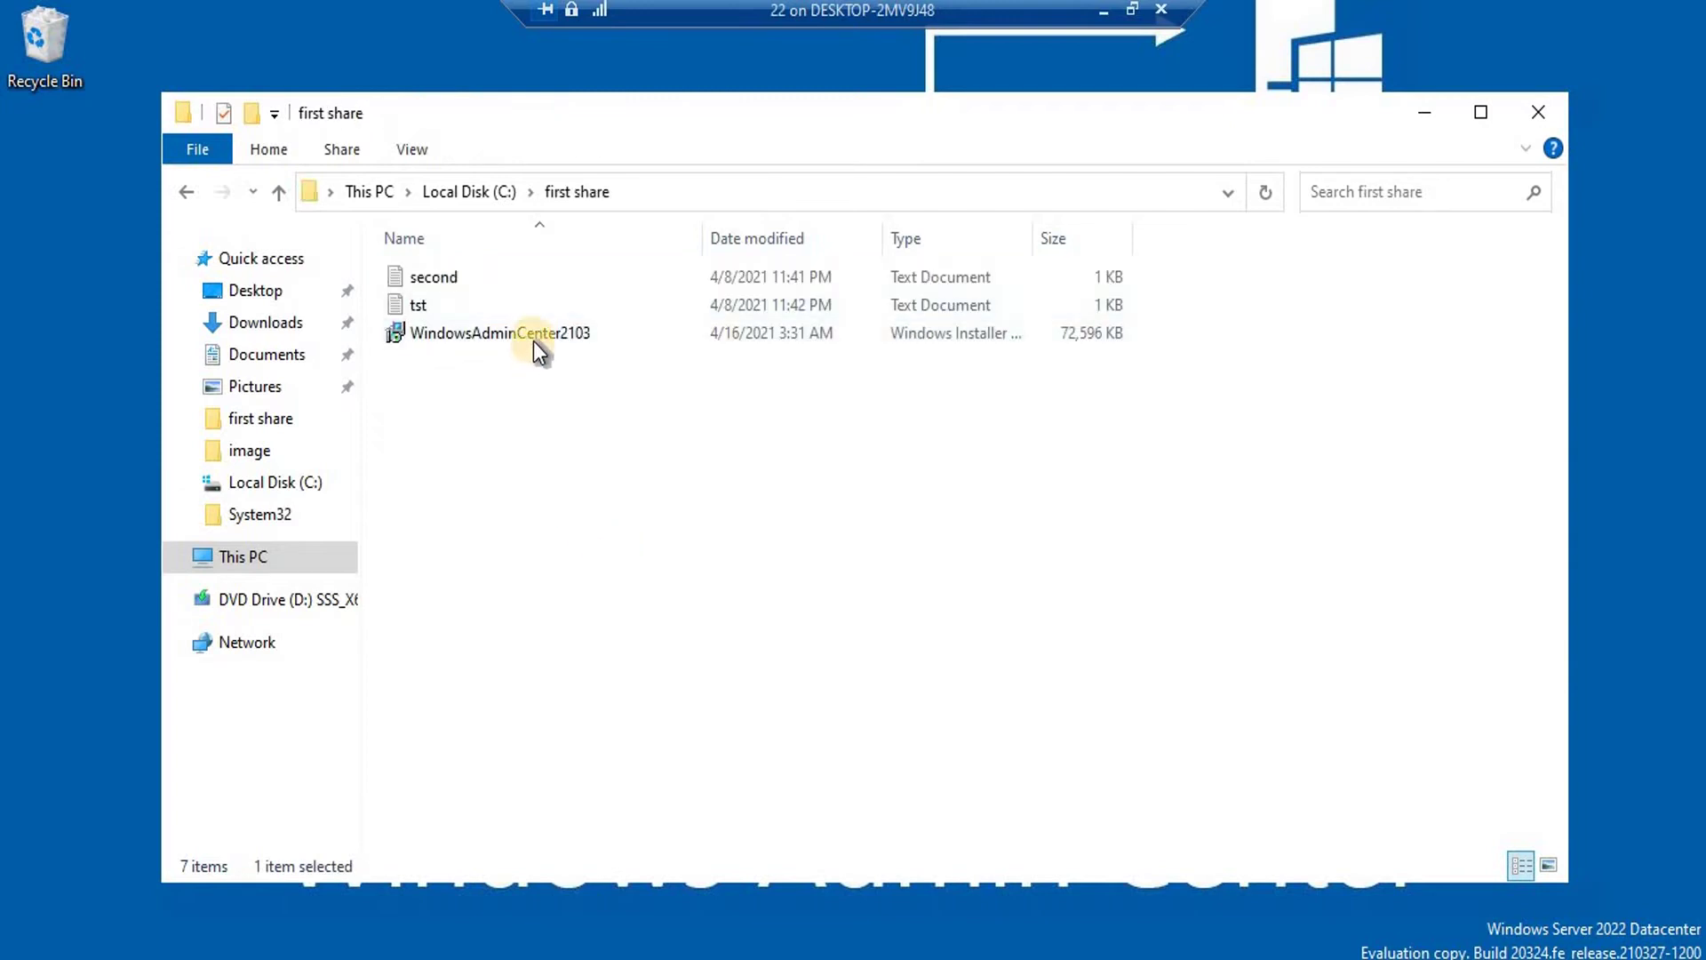
Try to install Windows Admin Center on this server with the WindowsAdminCenter2103 installer, and exit the setup wizard
double_click(533, 338)
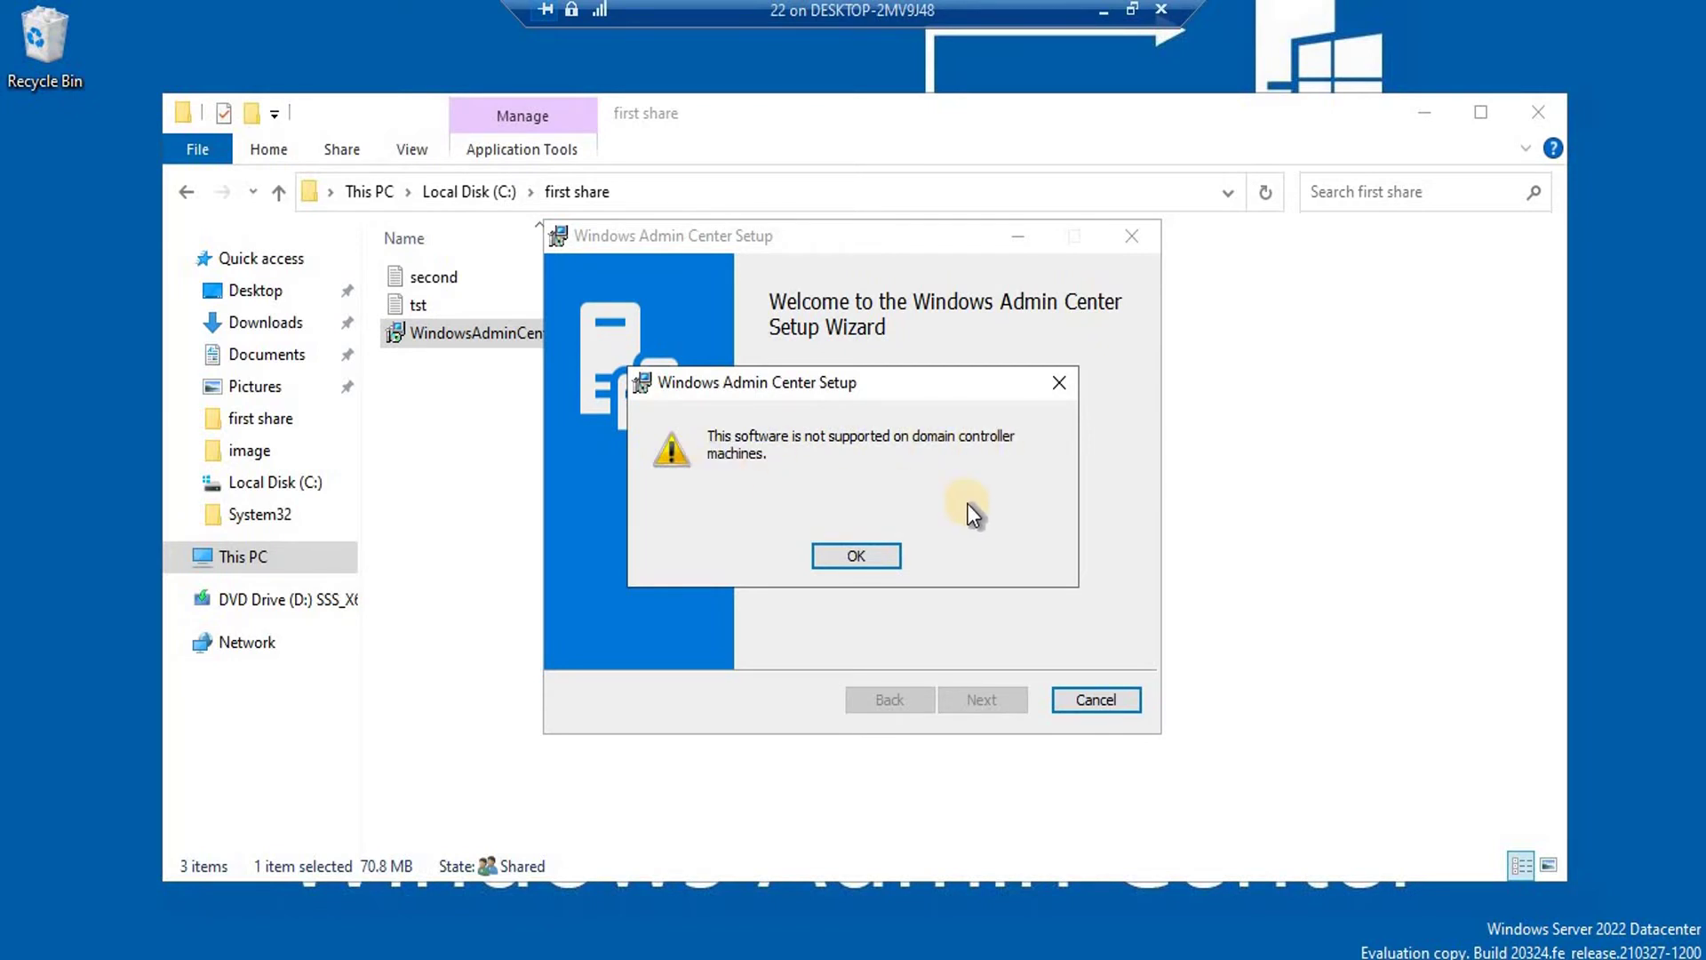
click(853, 558)
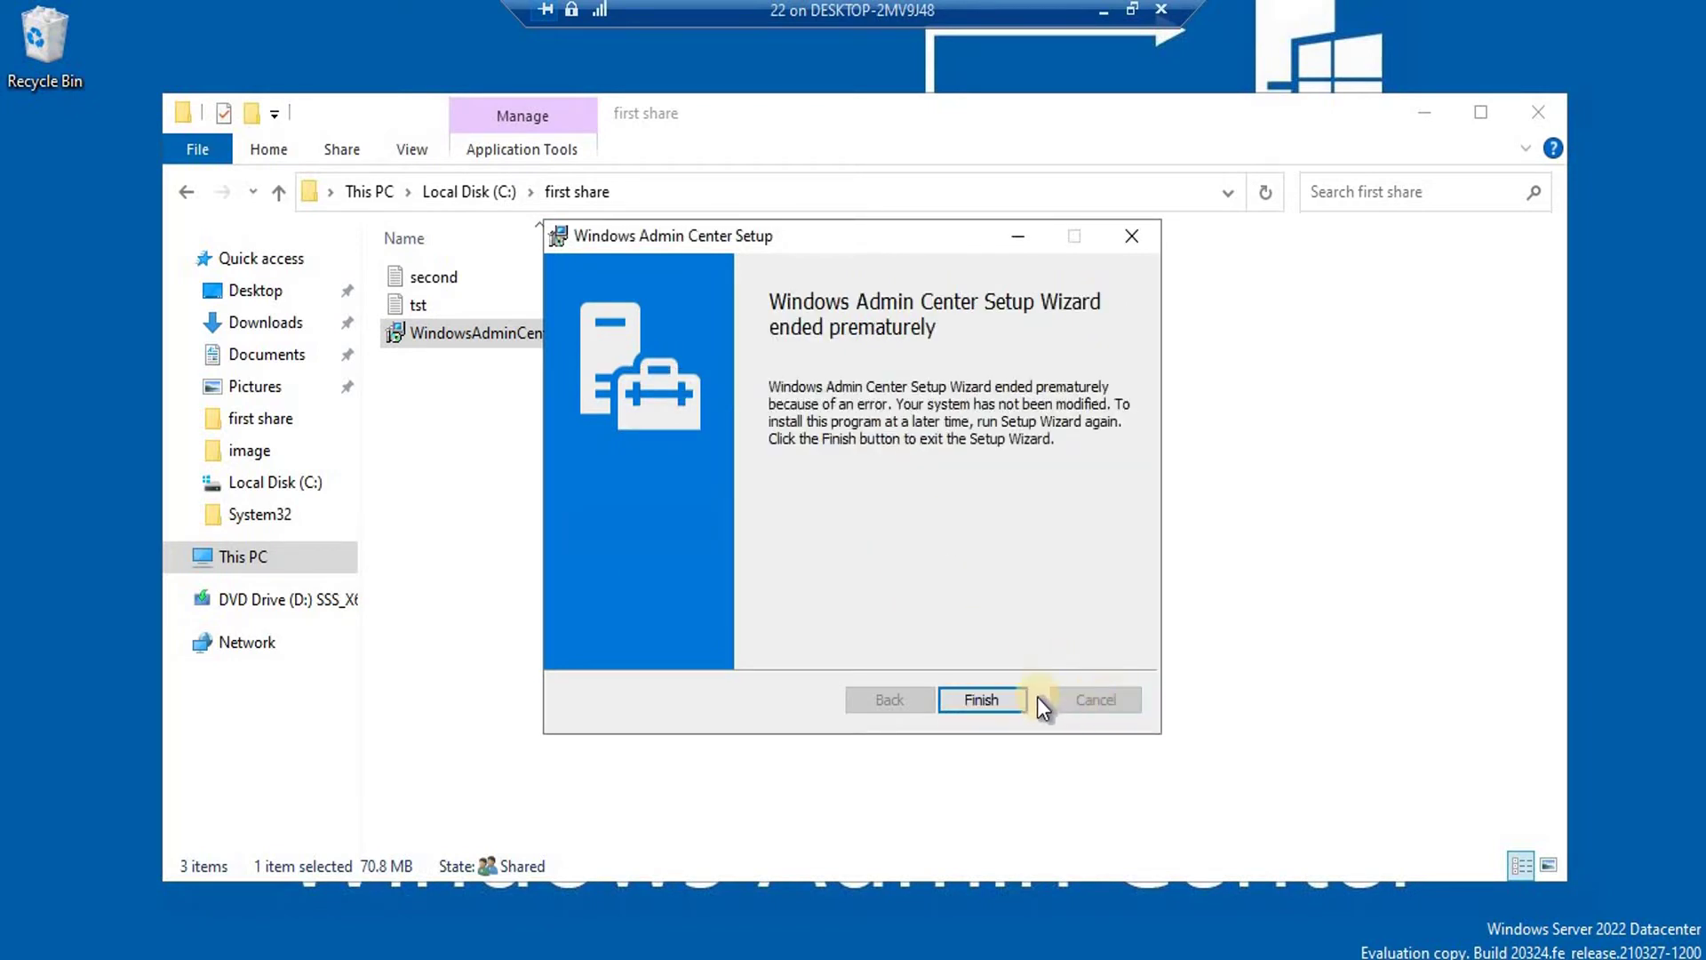
click(1001, 698)
Switch to the win10 virtual machine and launch the WindowsAdminCenter2103 installer from its desktop
click(1100, 12)
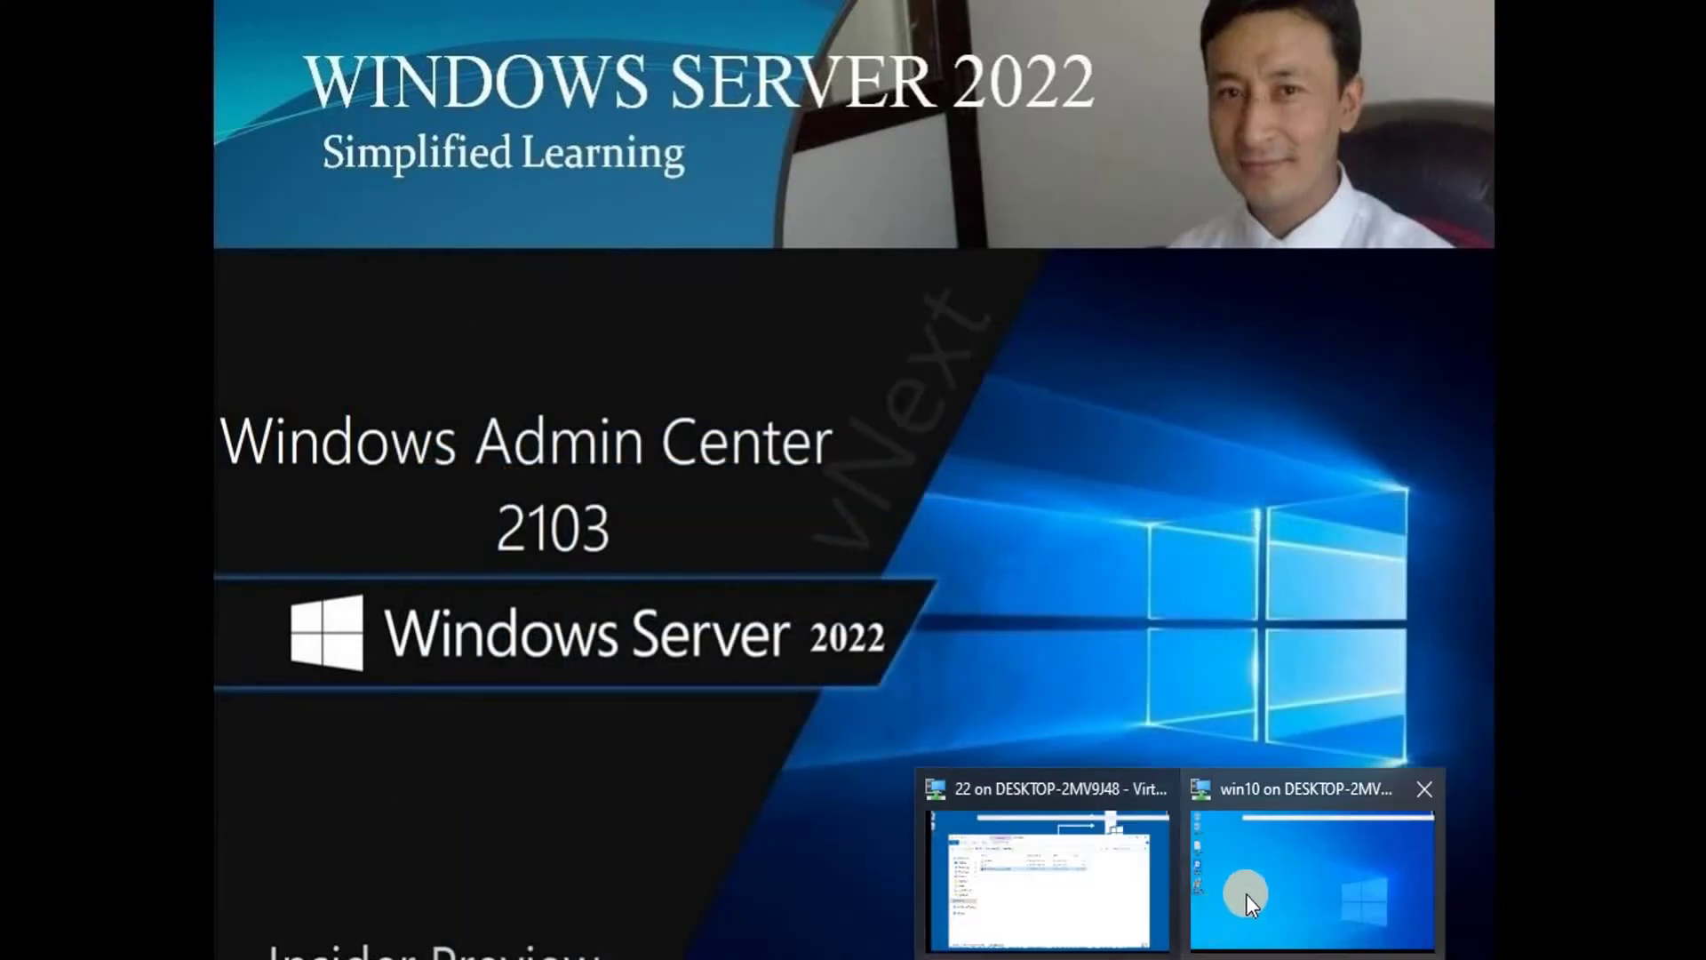
click(1061, 807)
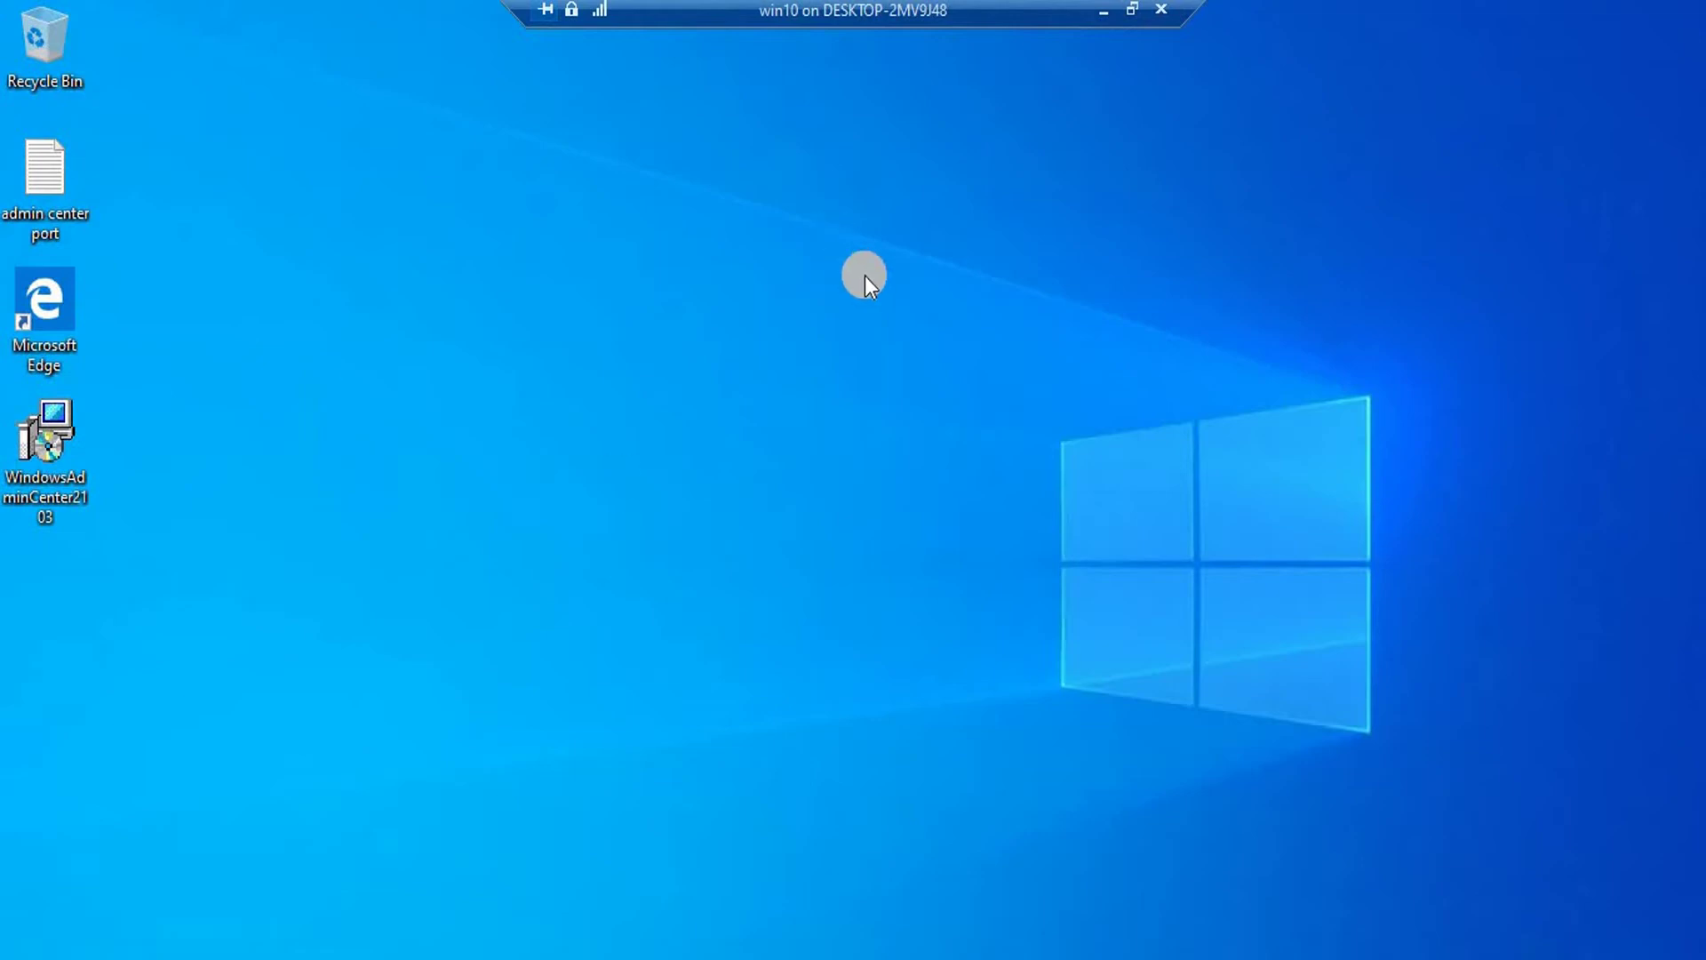
double_click(41, 443)
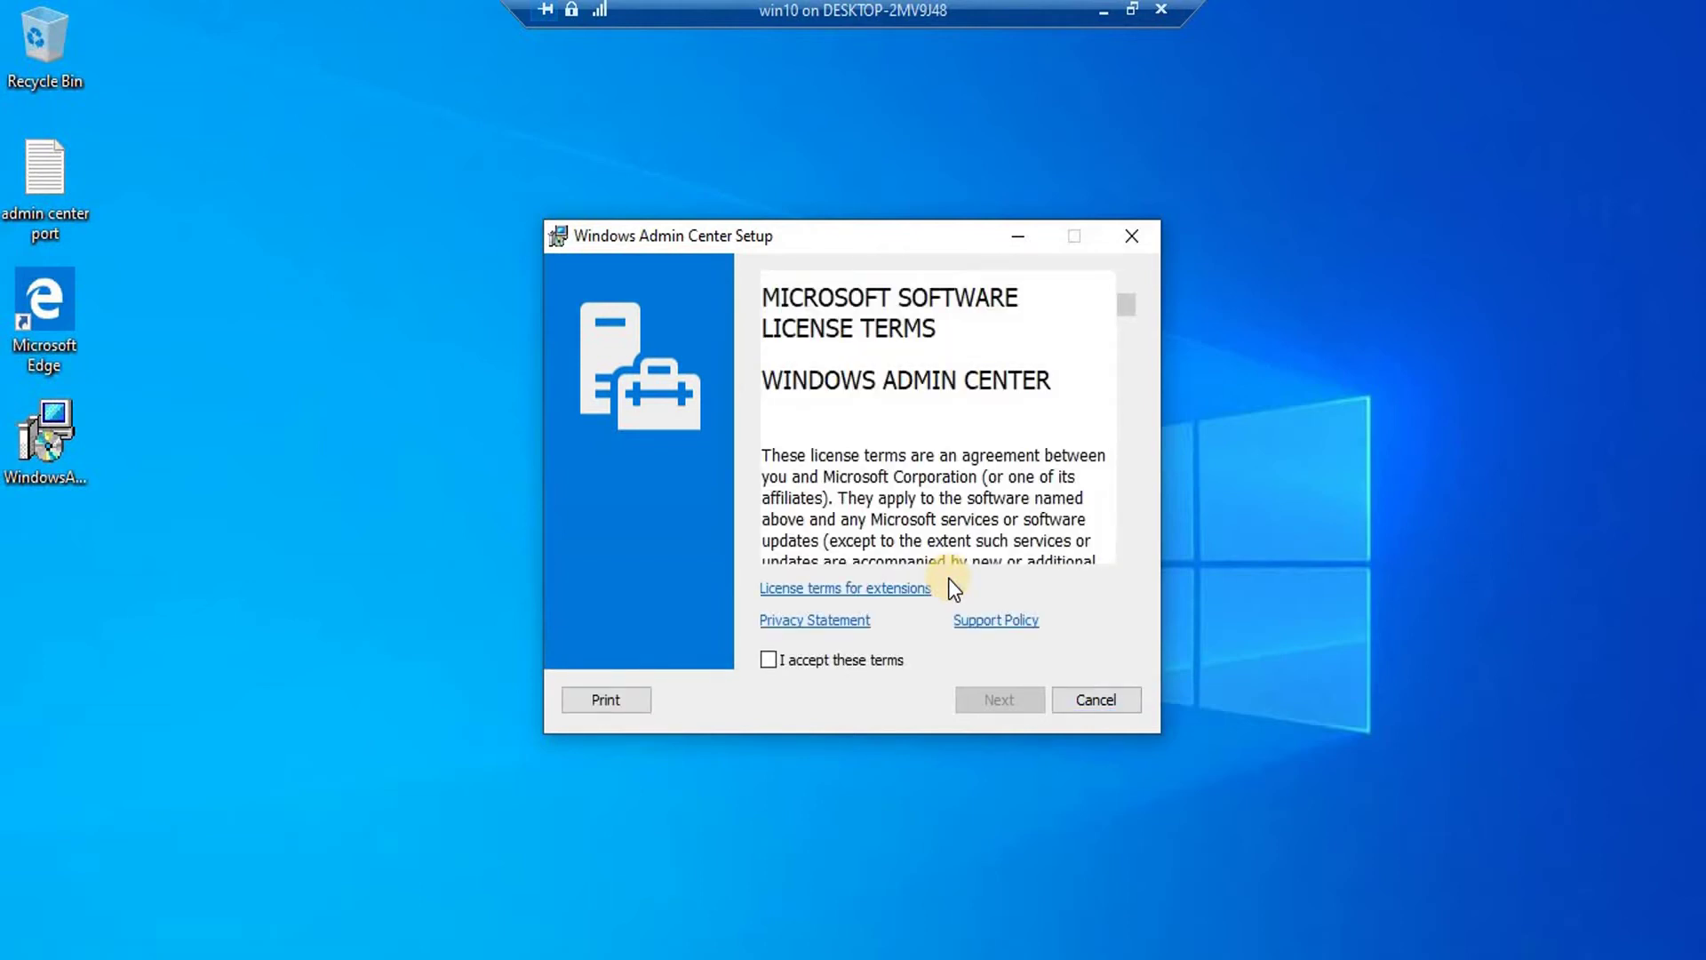
Accept the Windows Admin Center license terms, skim through them, and continue the setup
click(774, 663)
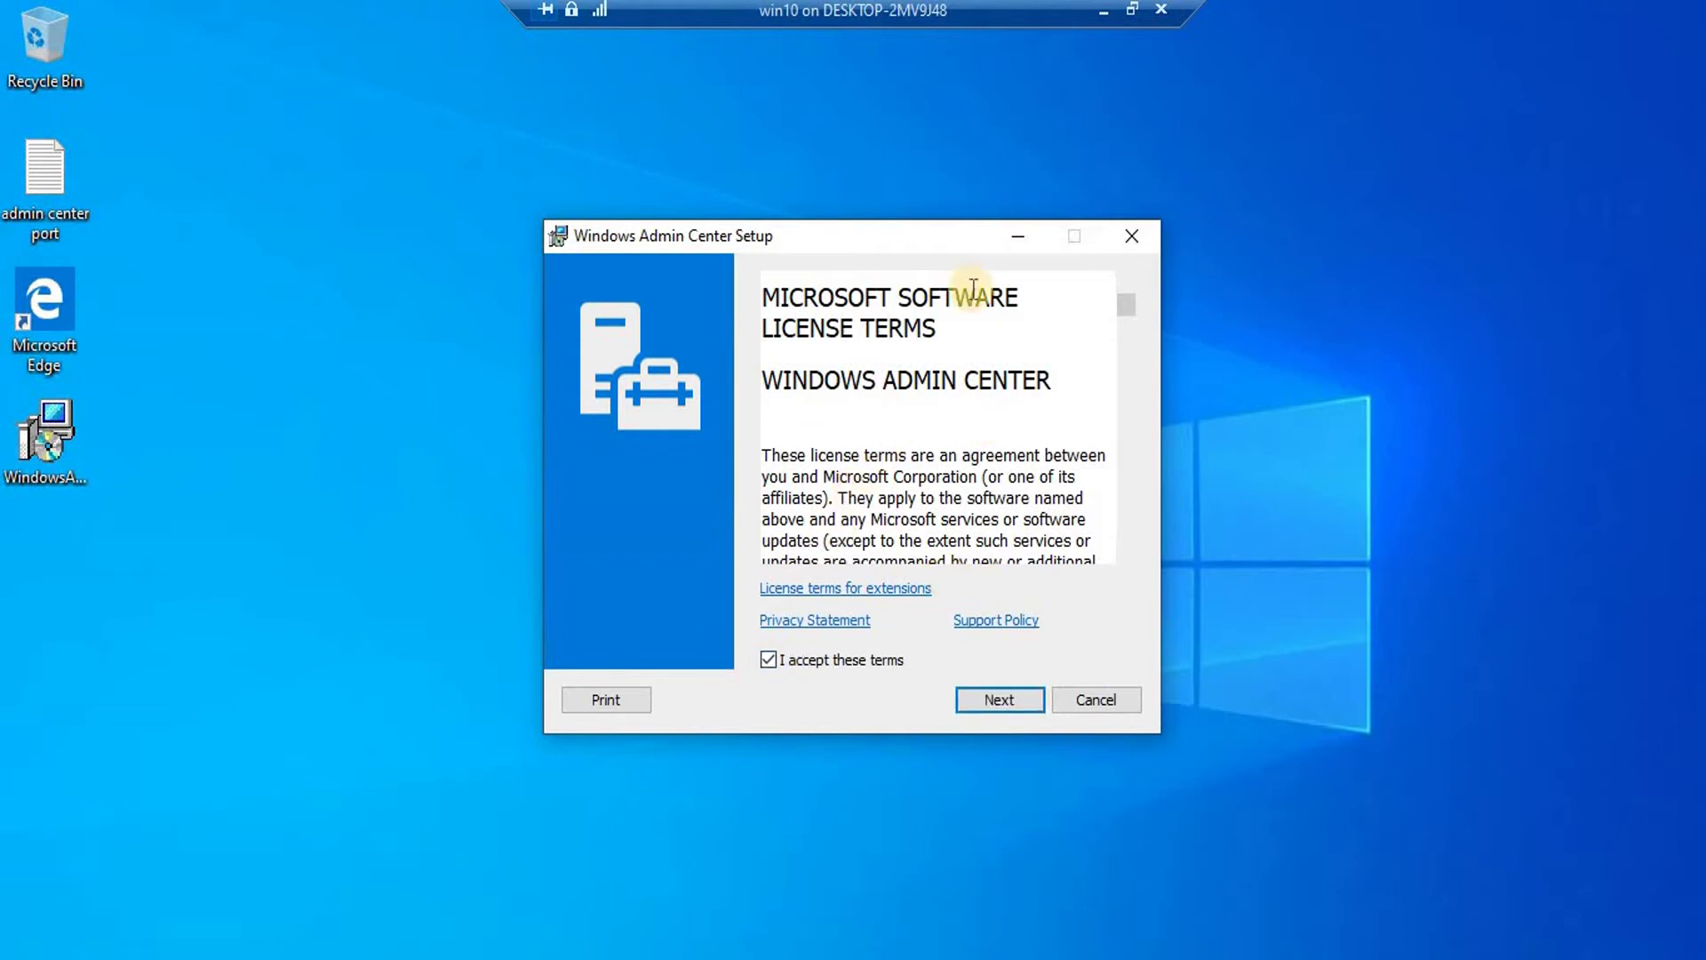
drag(896, 249, 823, 147)
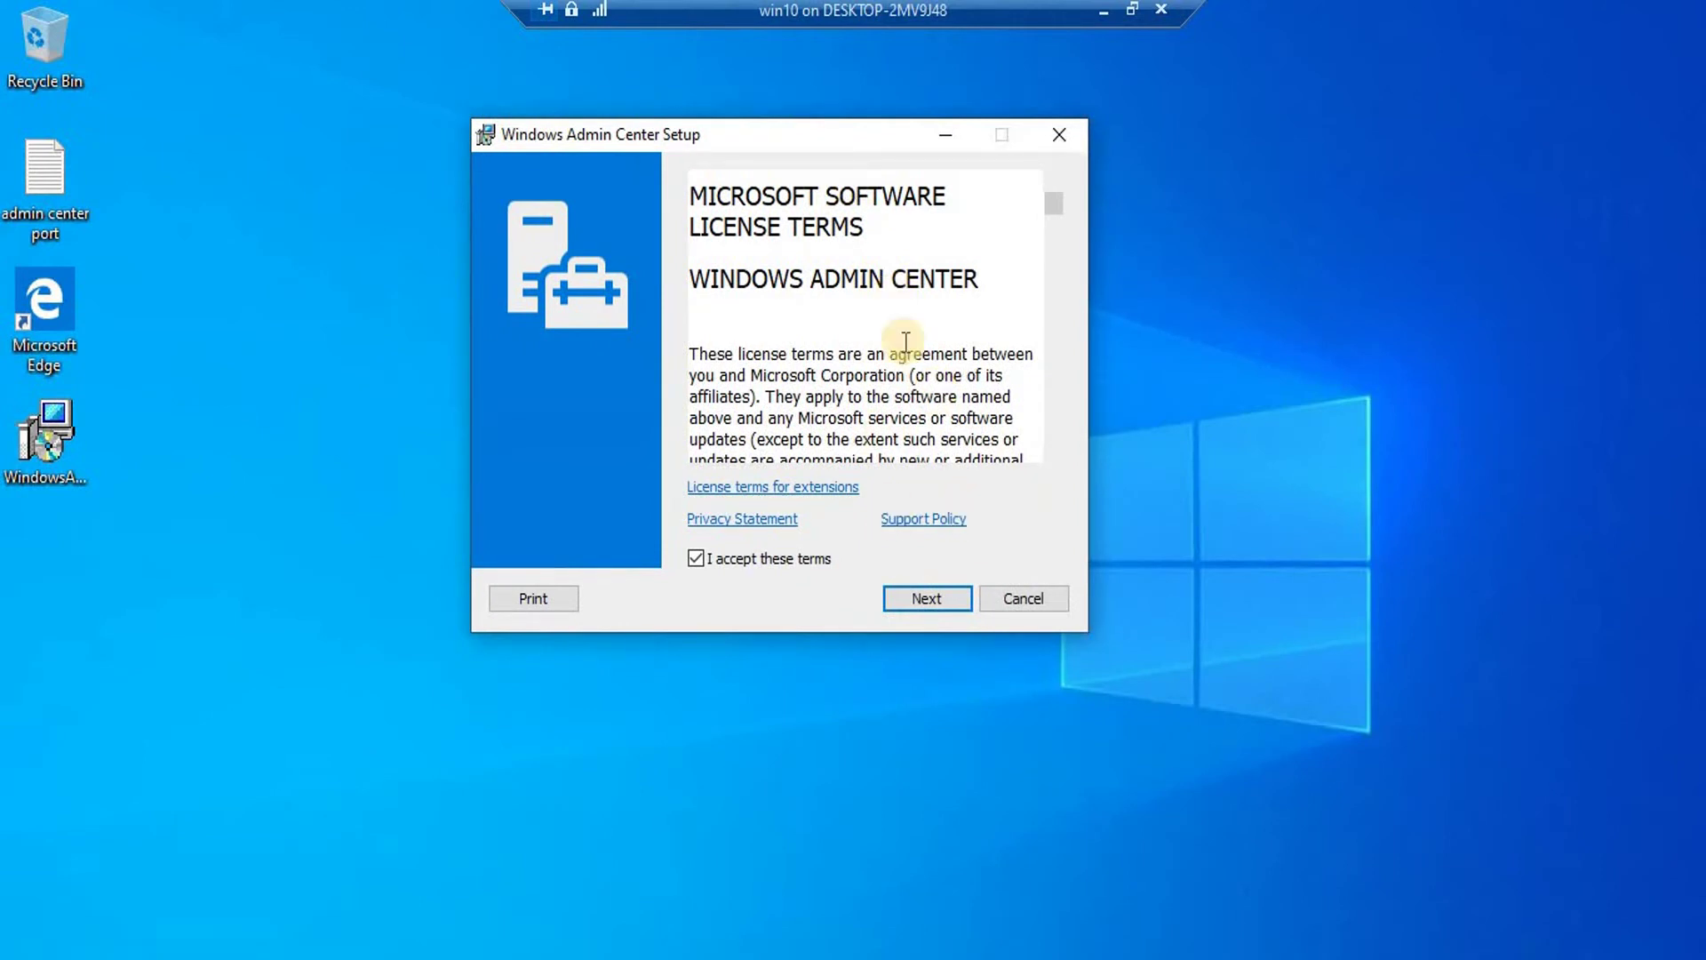
scroll(903, 343, down, 10)
scroll(921, 609, down, 4)
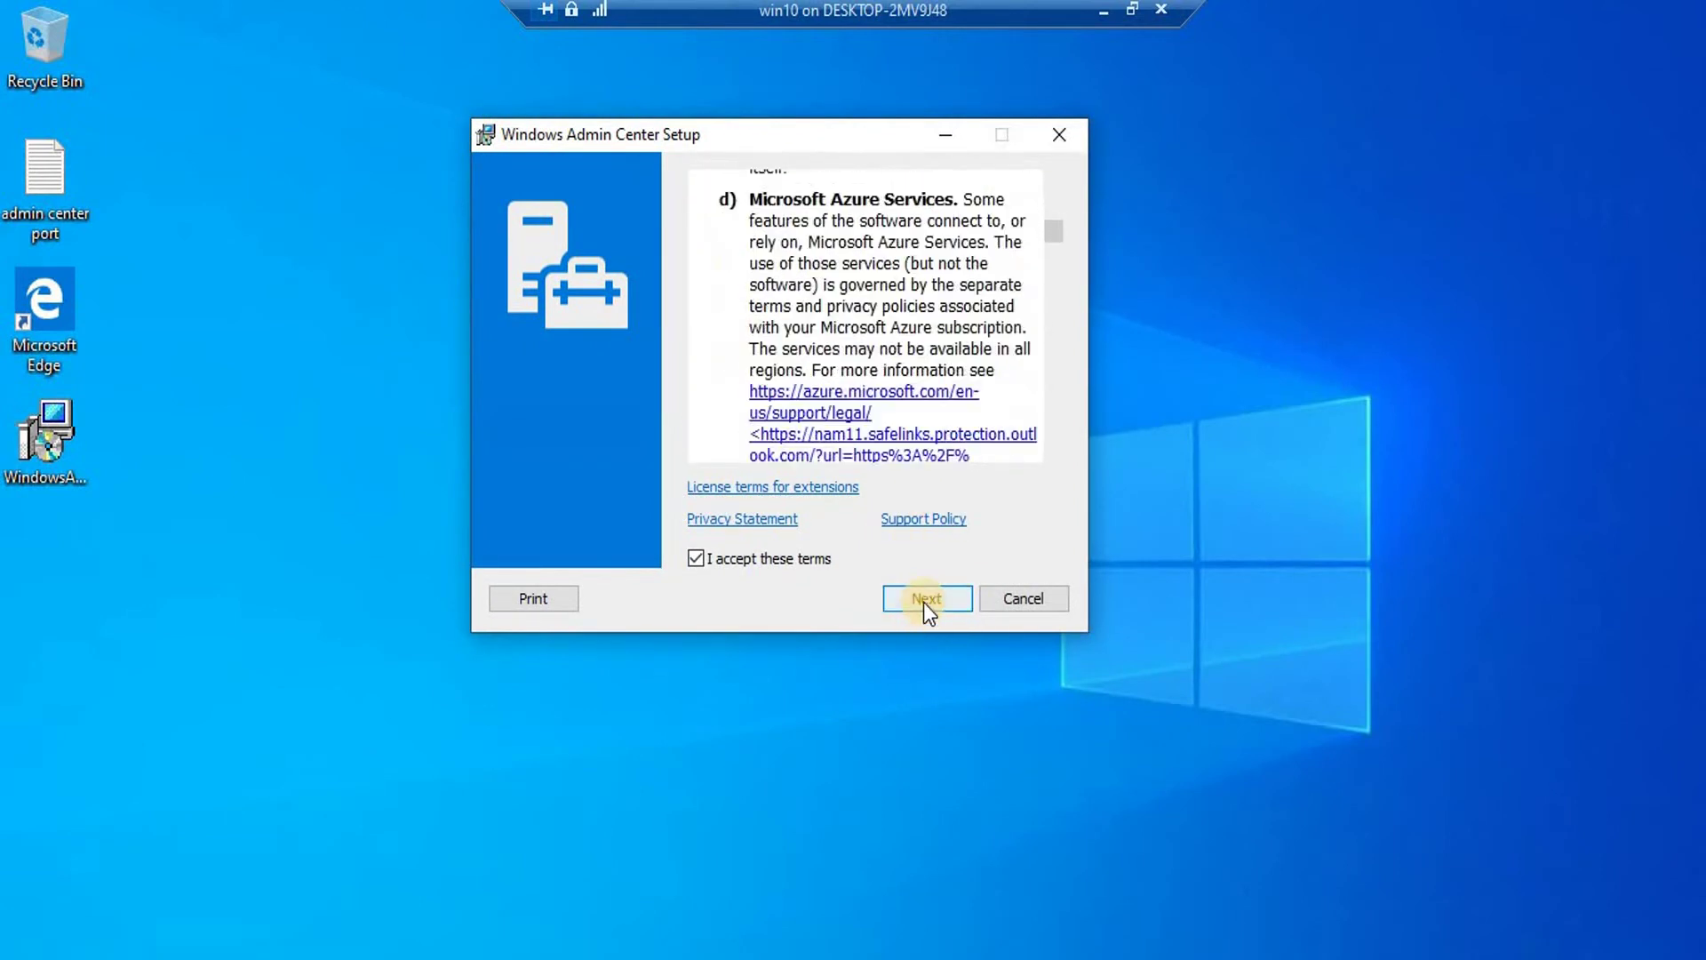
click(925, 599)
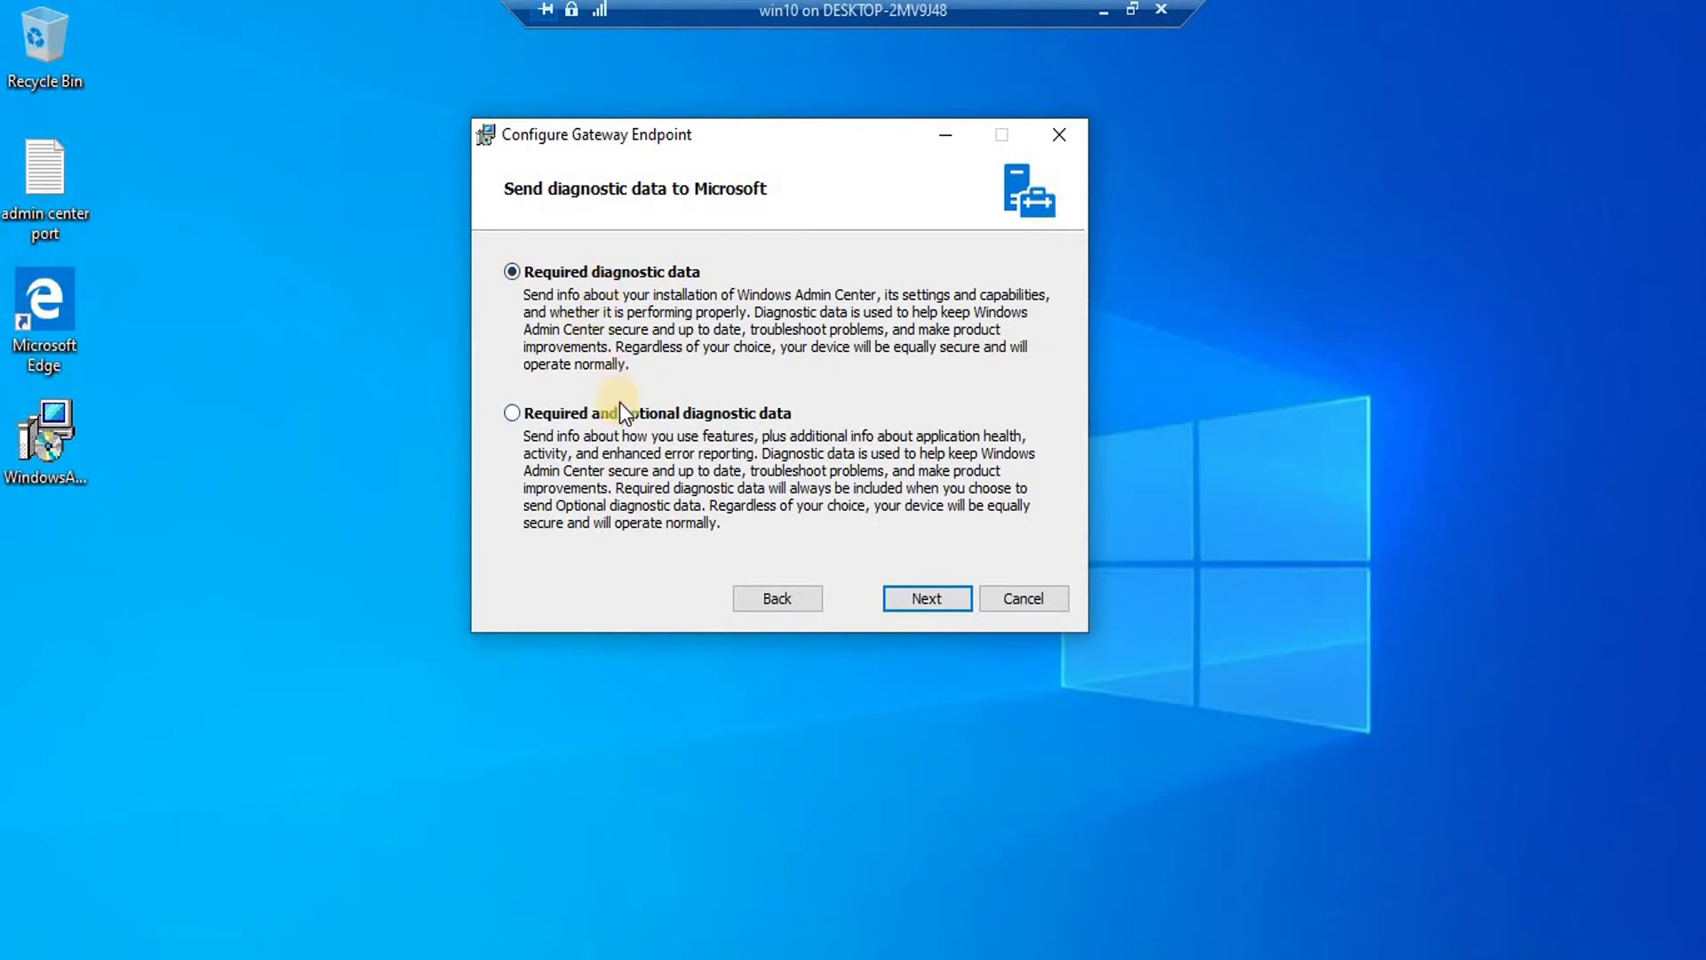
Continue the setup with Required diagnostic data and without Microsoft Update, up to the port and installation options
click(951, 590)
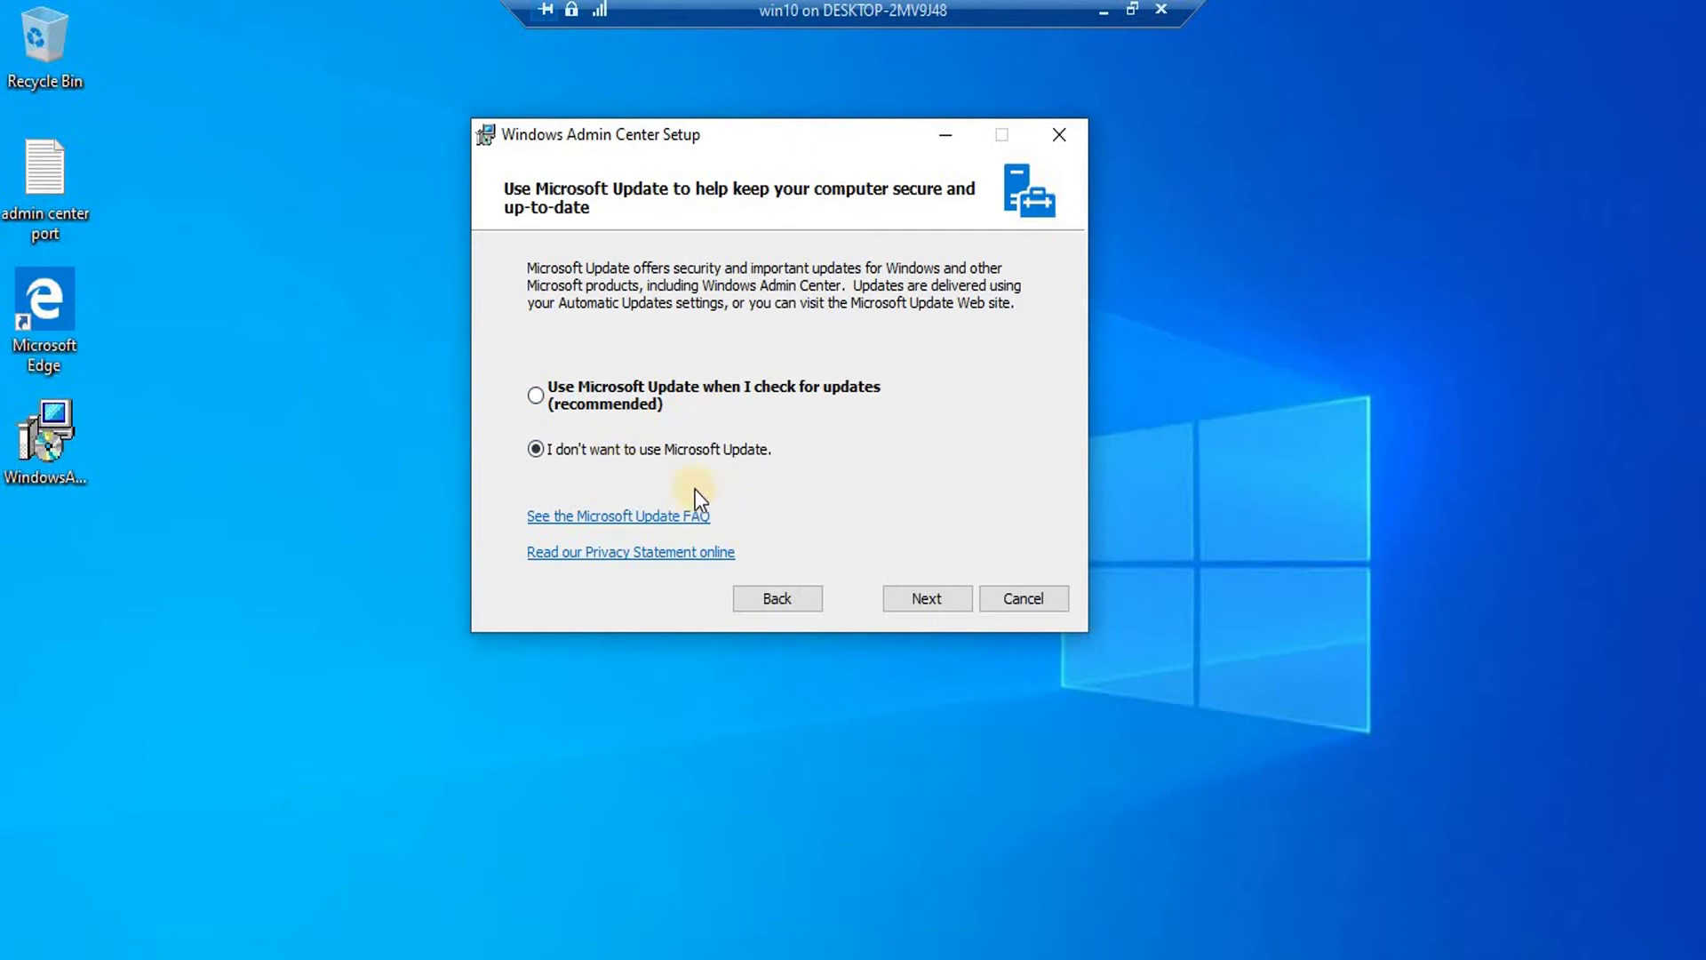
click(932, 596)
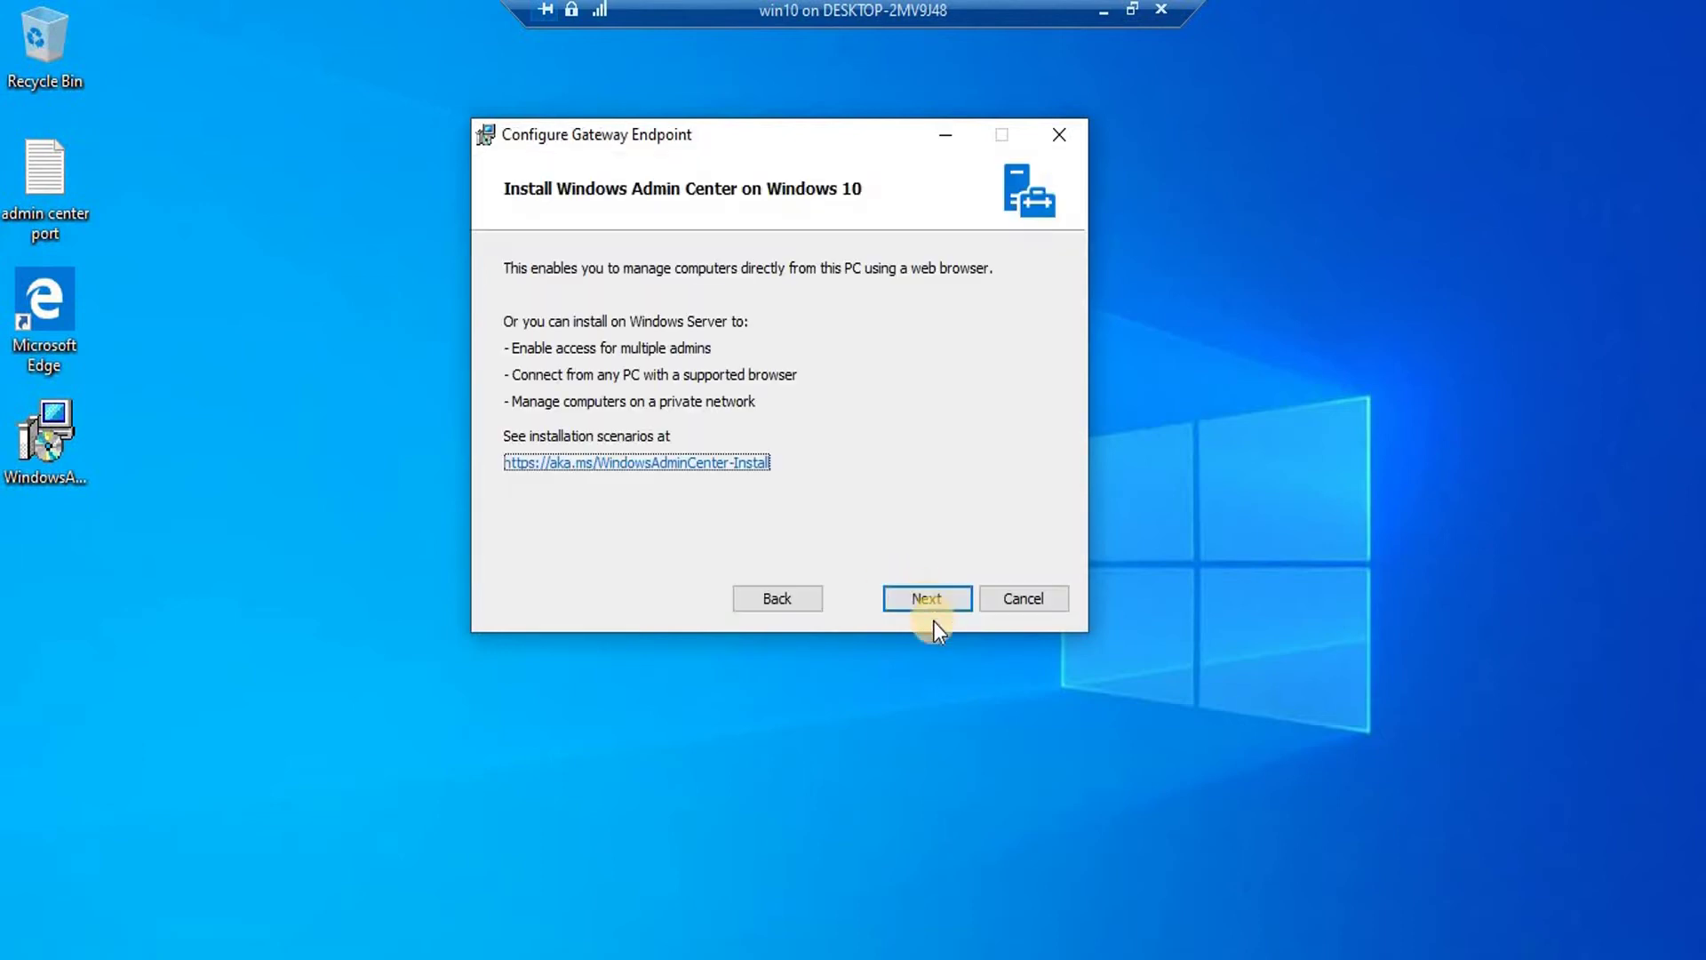
click(933, 600)
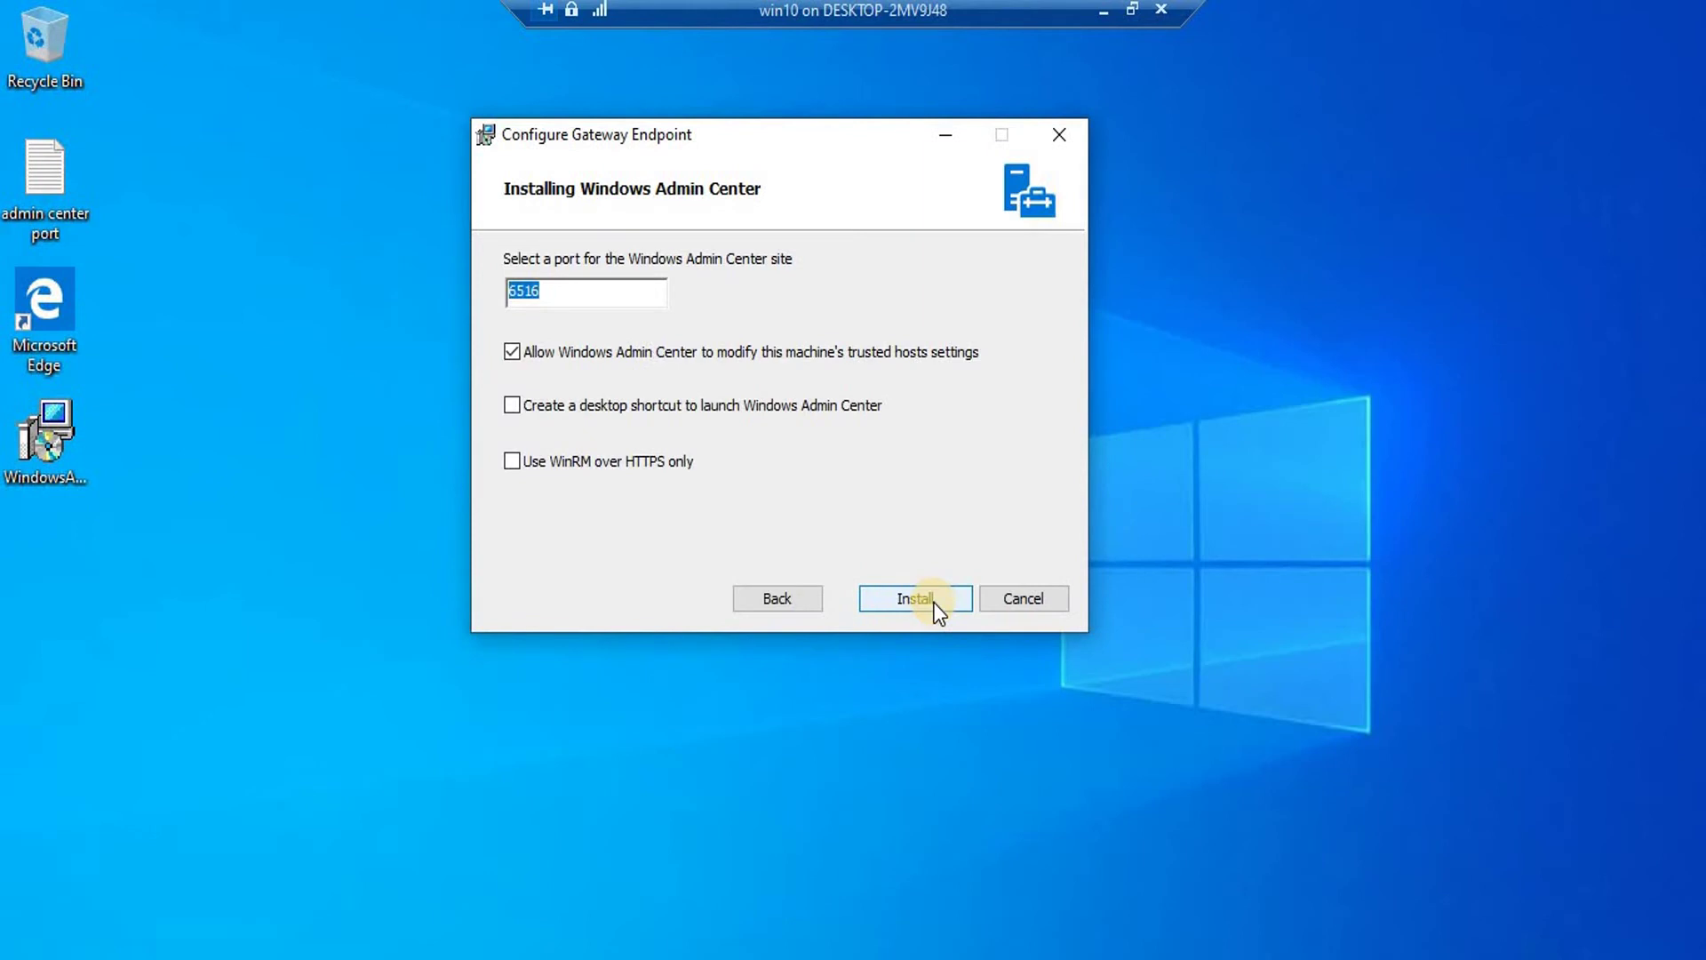
Install Windows Admin Center on port 6516 with trusted hosts modification allowed, without a desktop shortcut or HTTPS-only WinRM
click(568, 293)
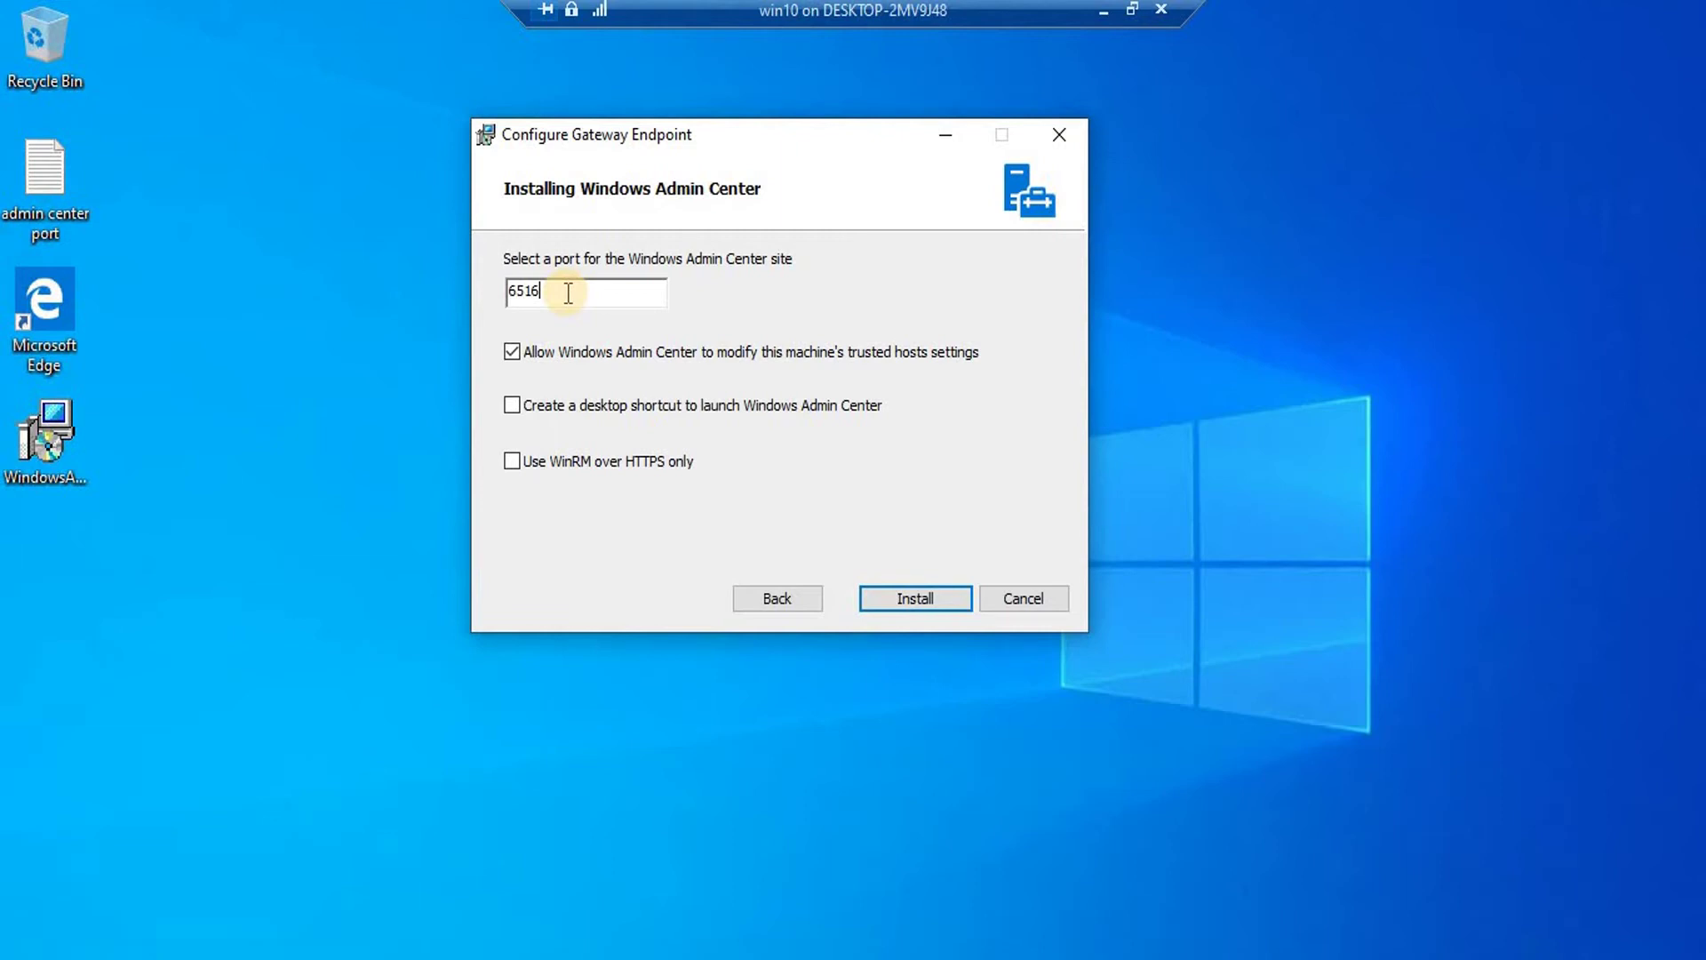
click(61, 447)
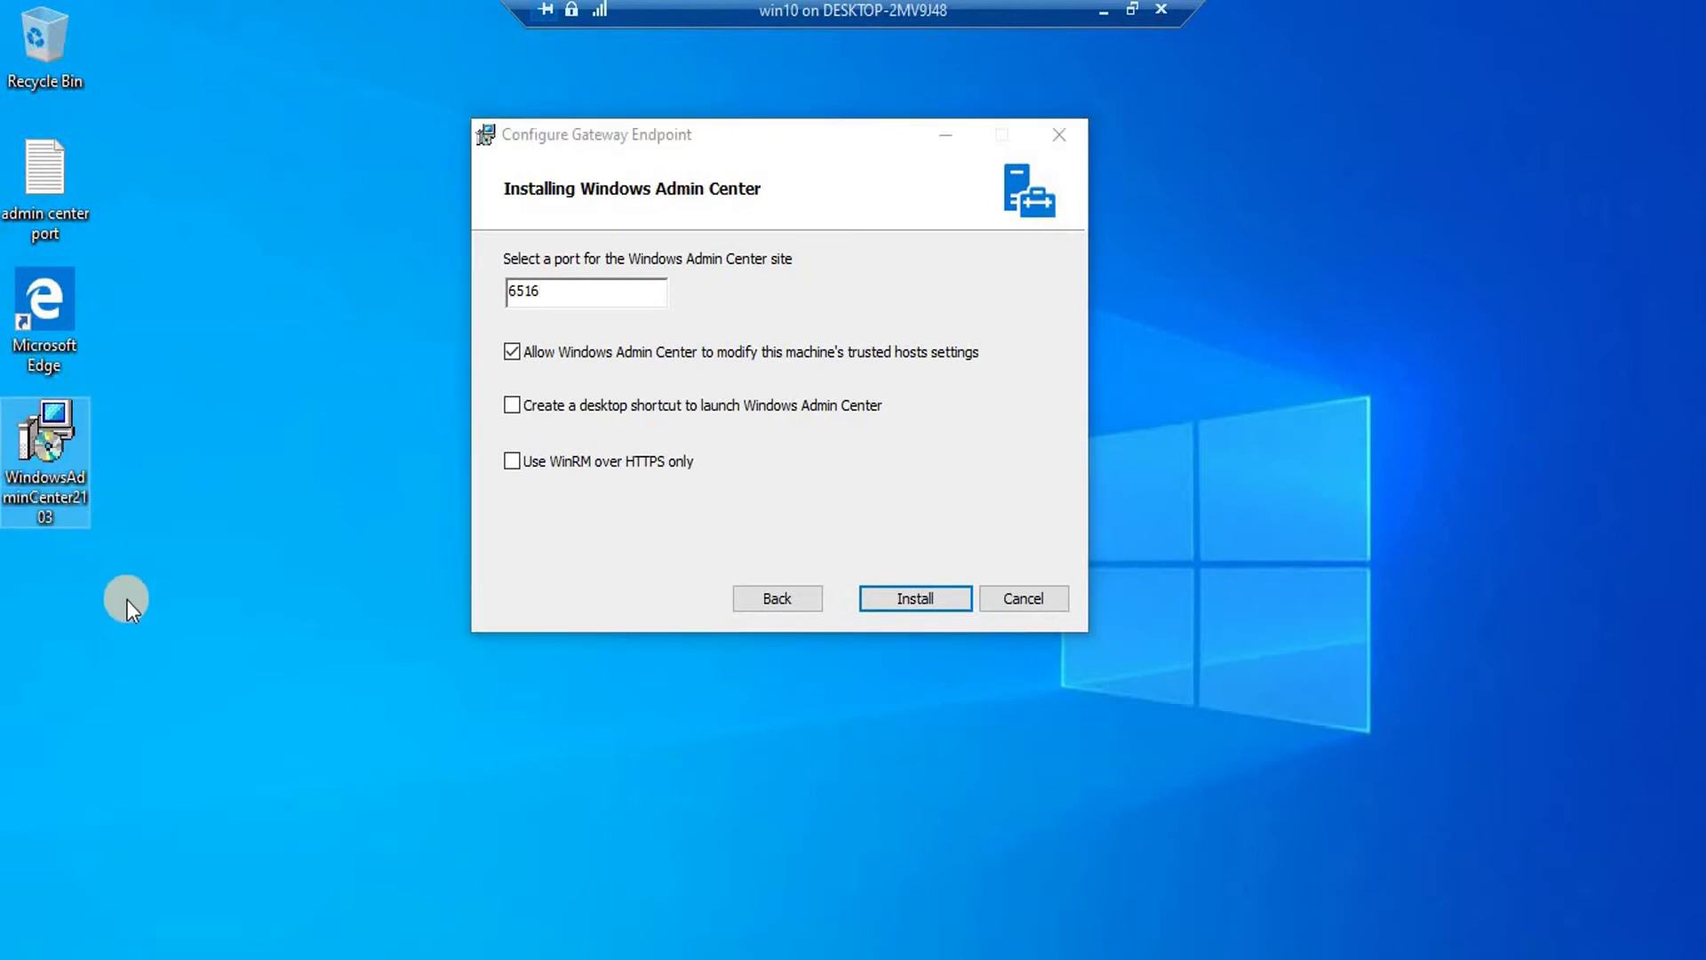
click(766, 135)
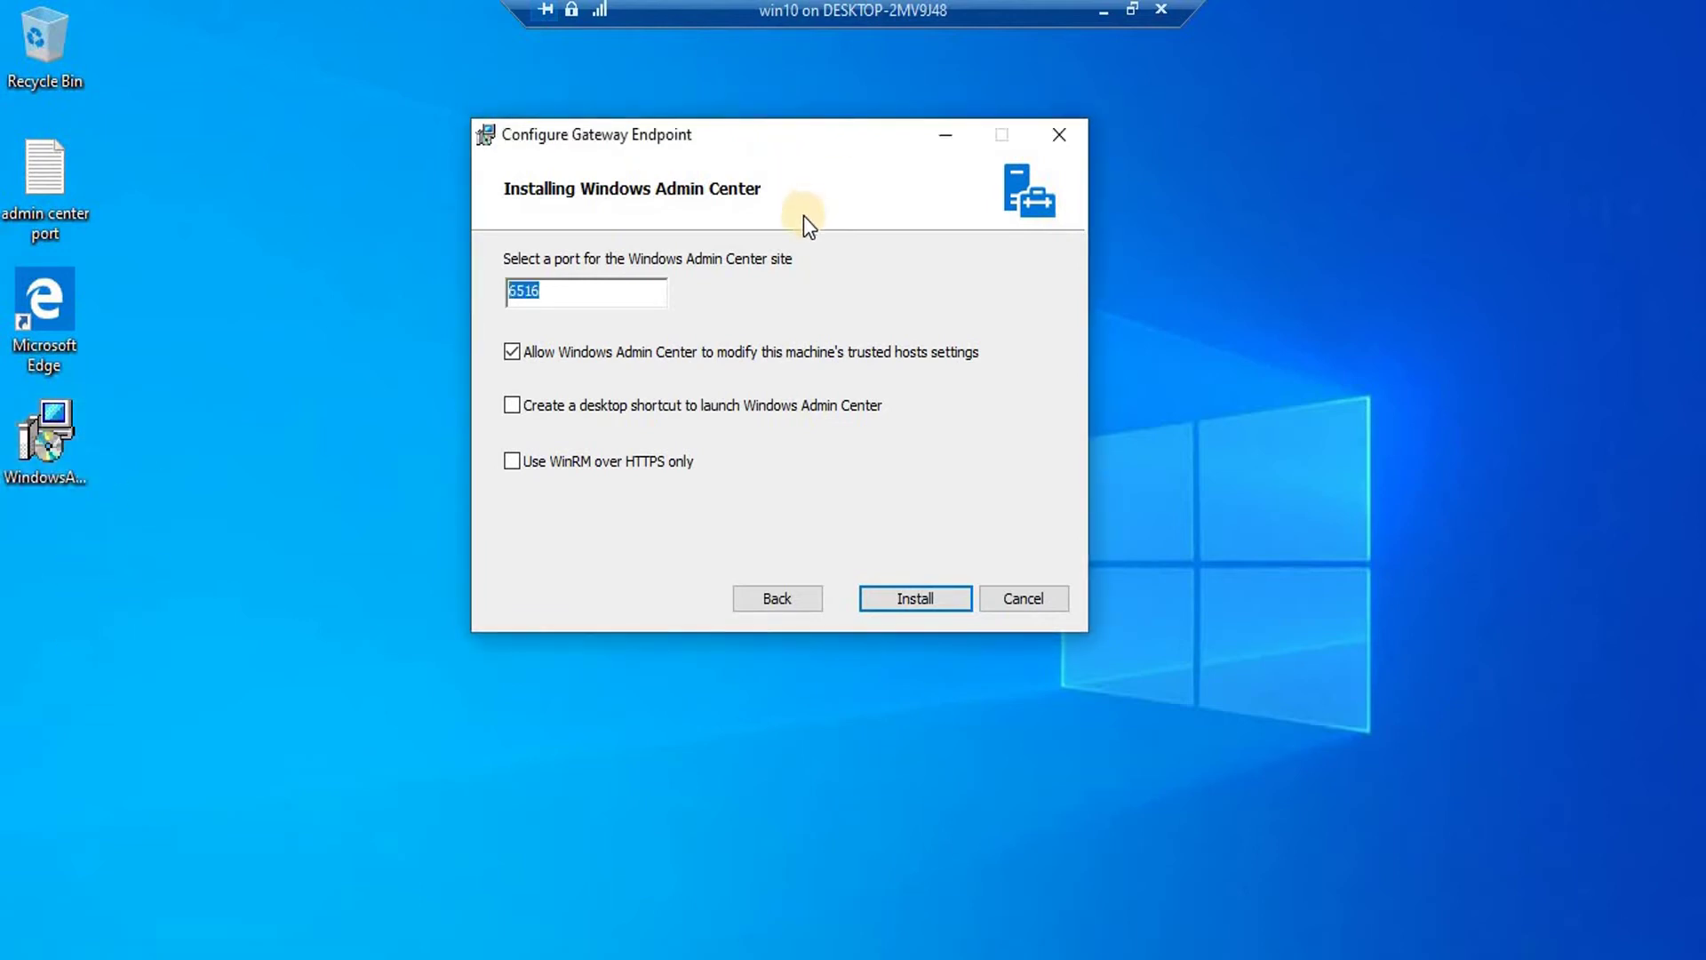
click(553, 289)
click(906, 596)
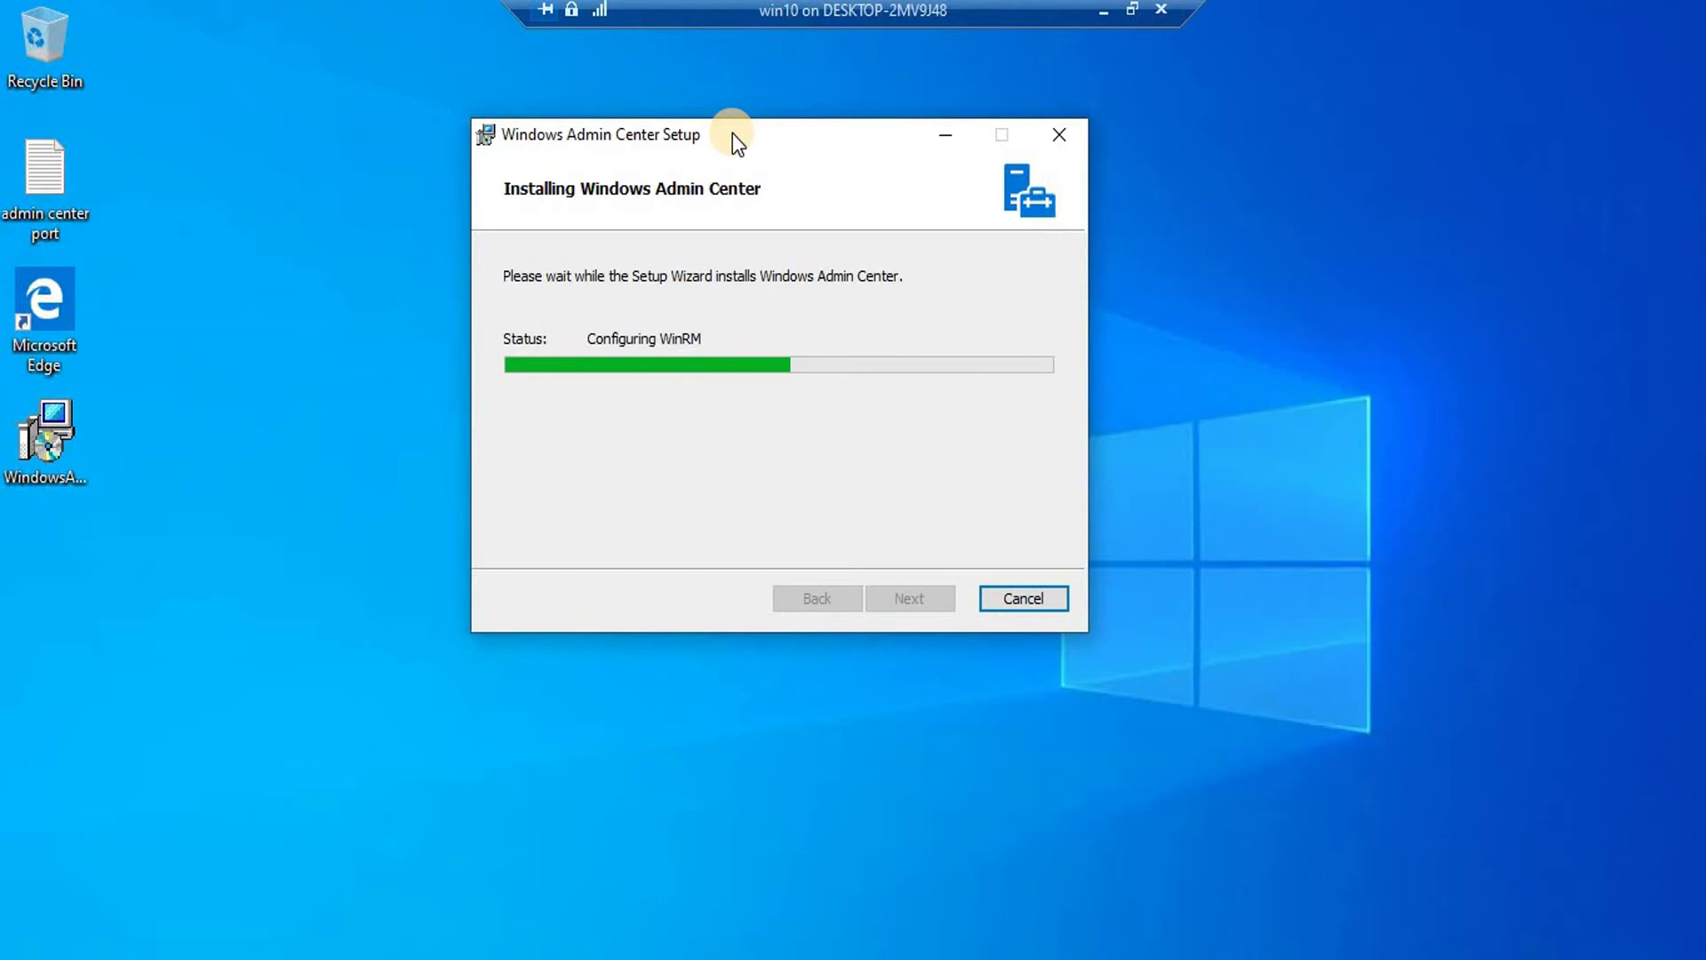
drag(732, 133, 762, 188)
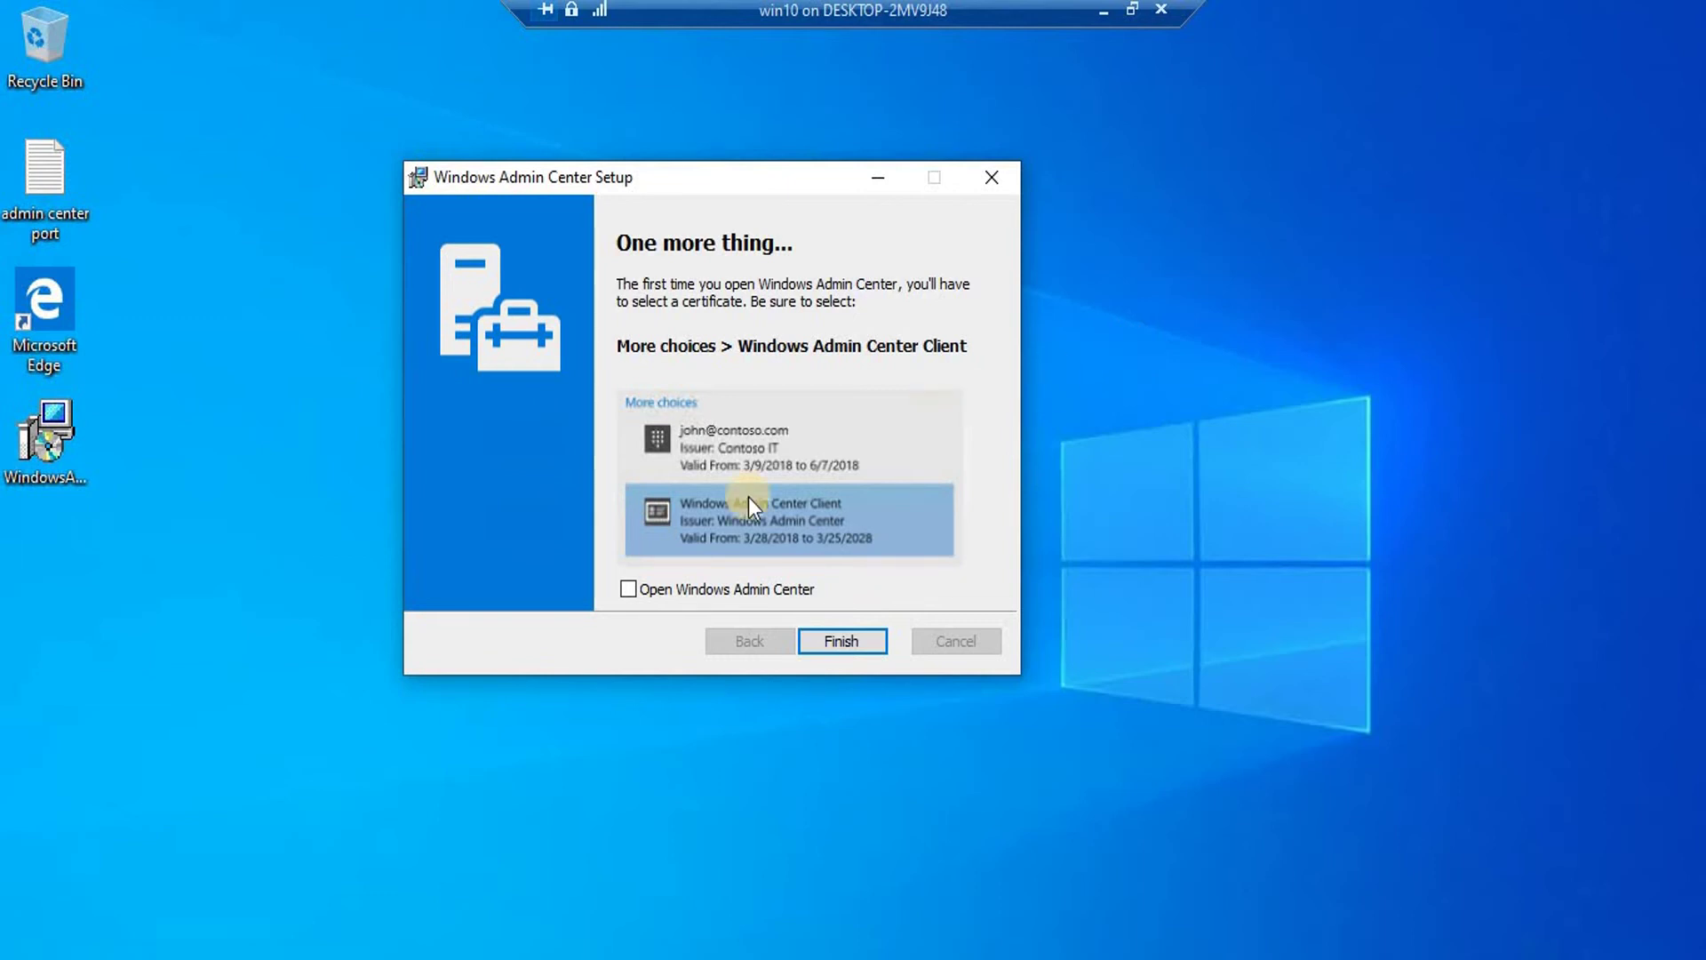
Finish the Windows Admin Center setup wizard and refresh the desktop
click(628, 589)
click(840, 640)
click(841, 638)
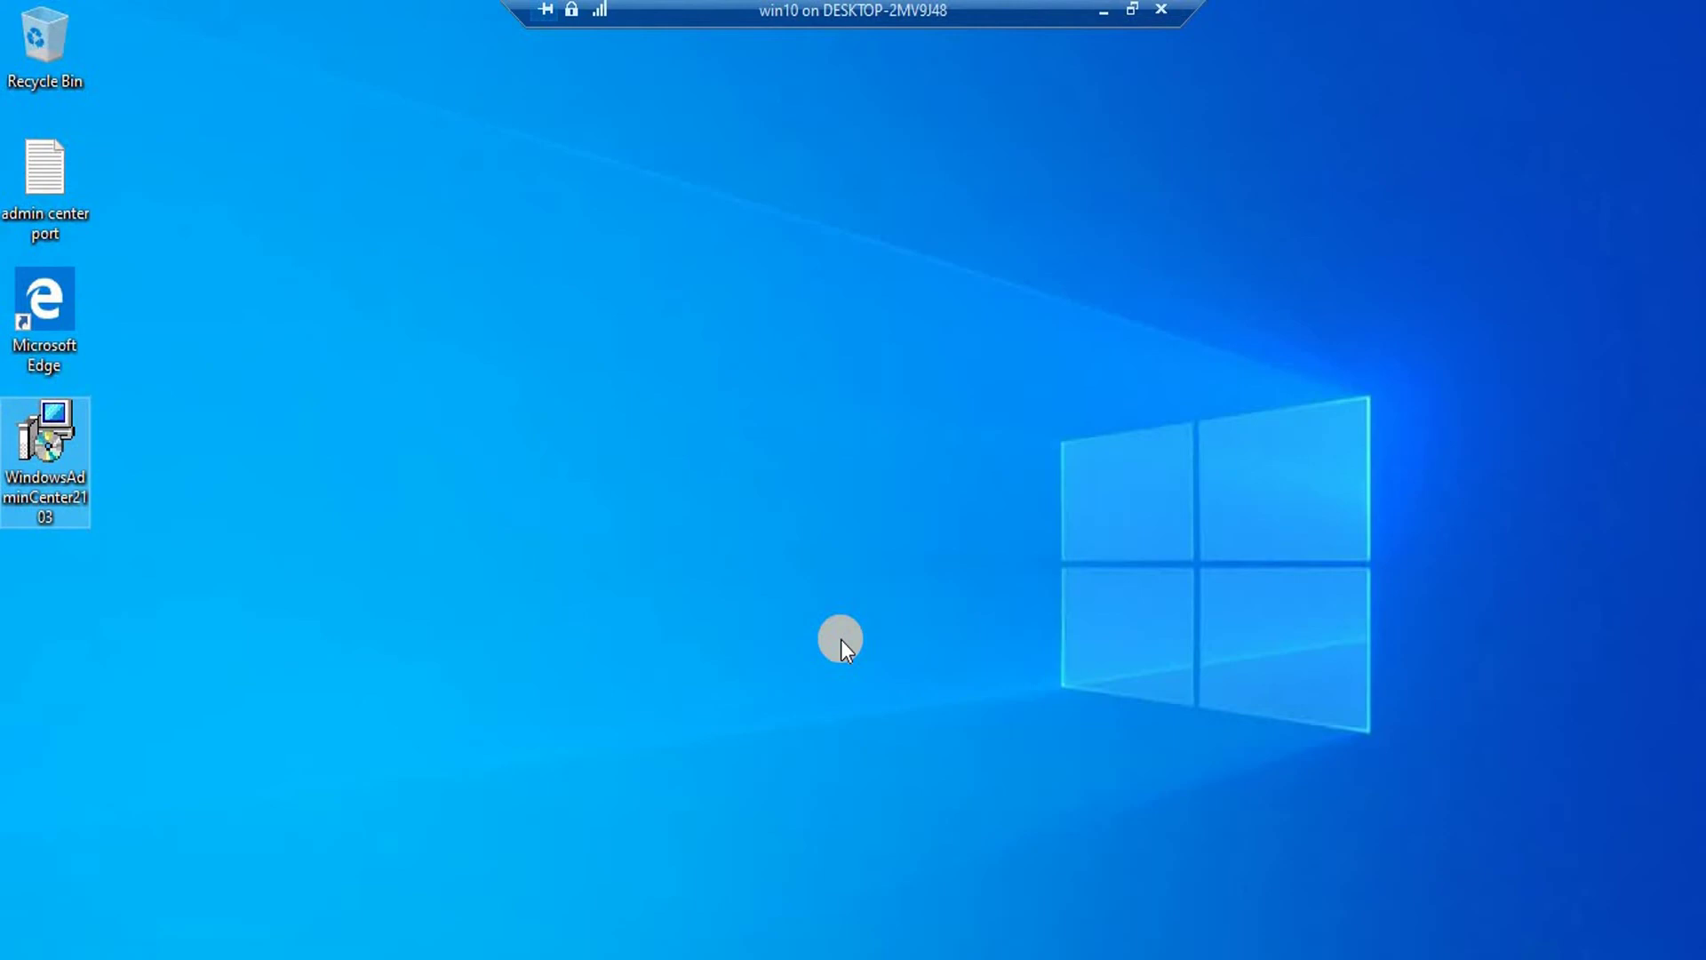
right_click(728, 311)
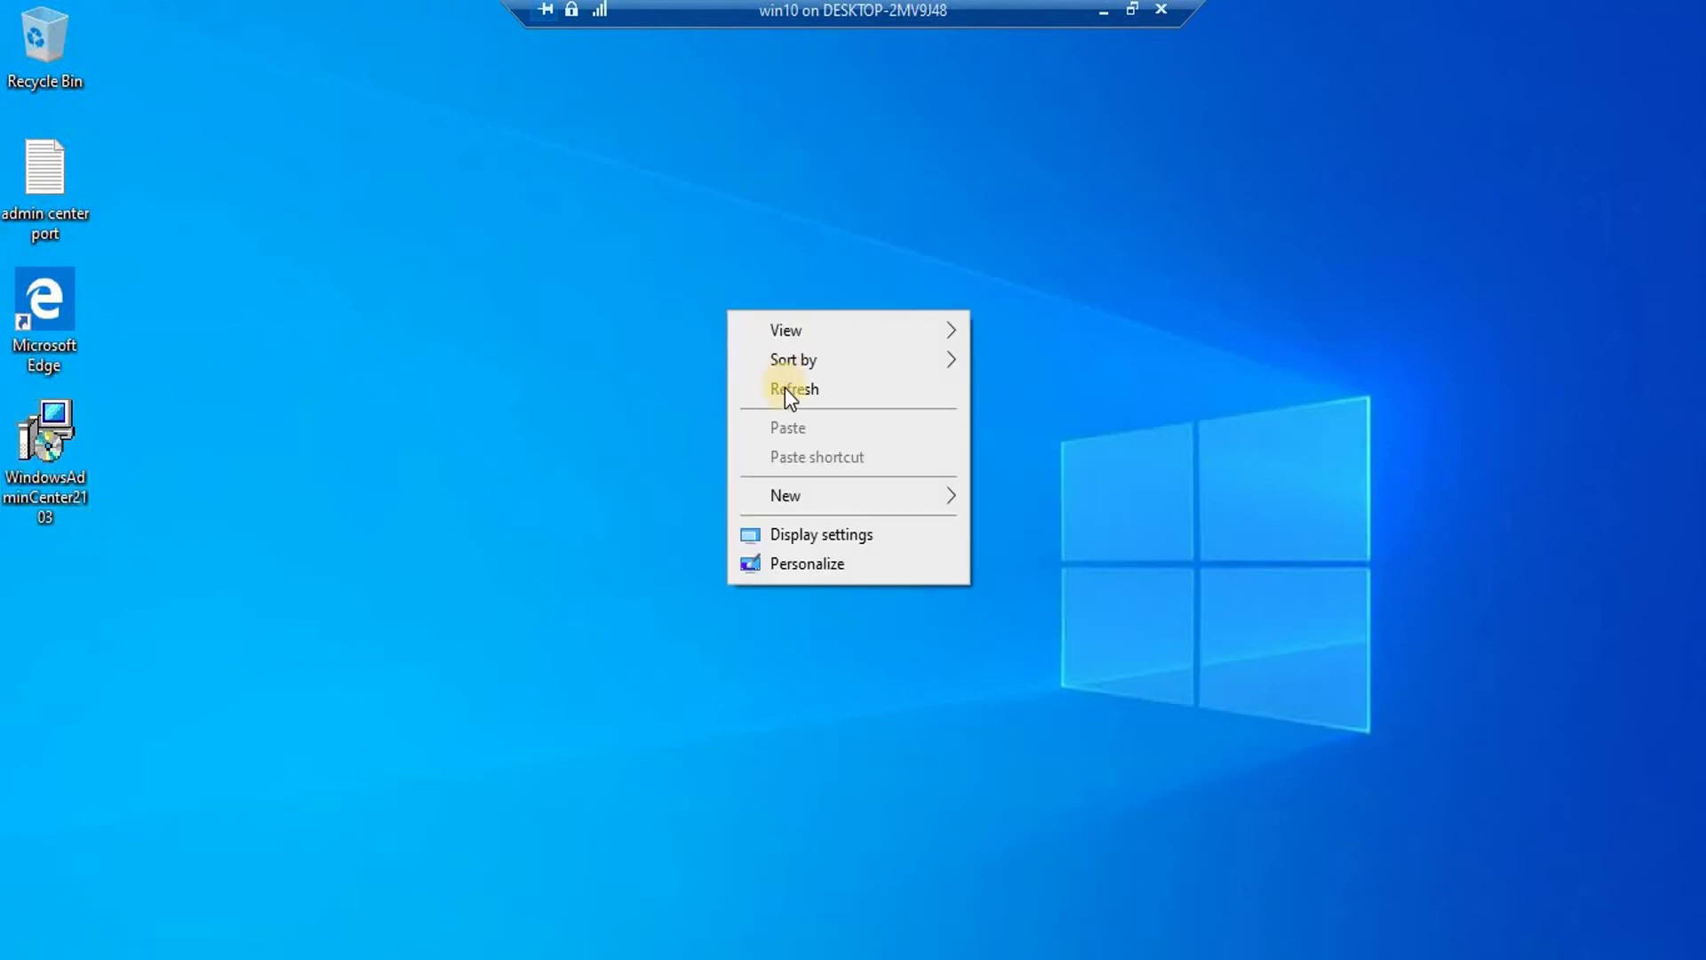
click(741, 398)
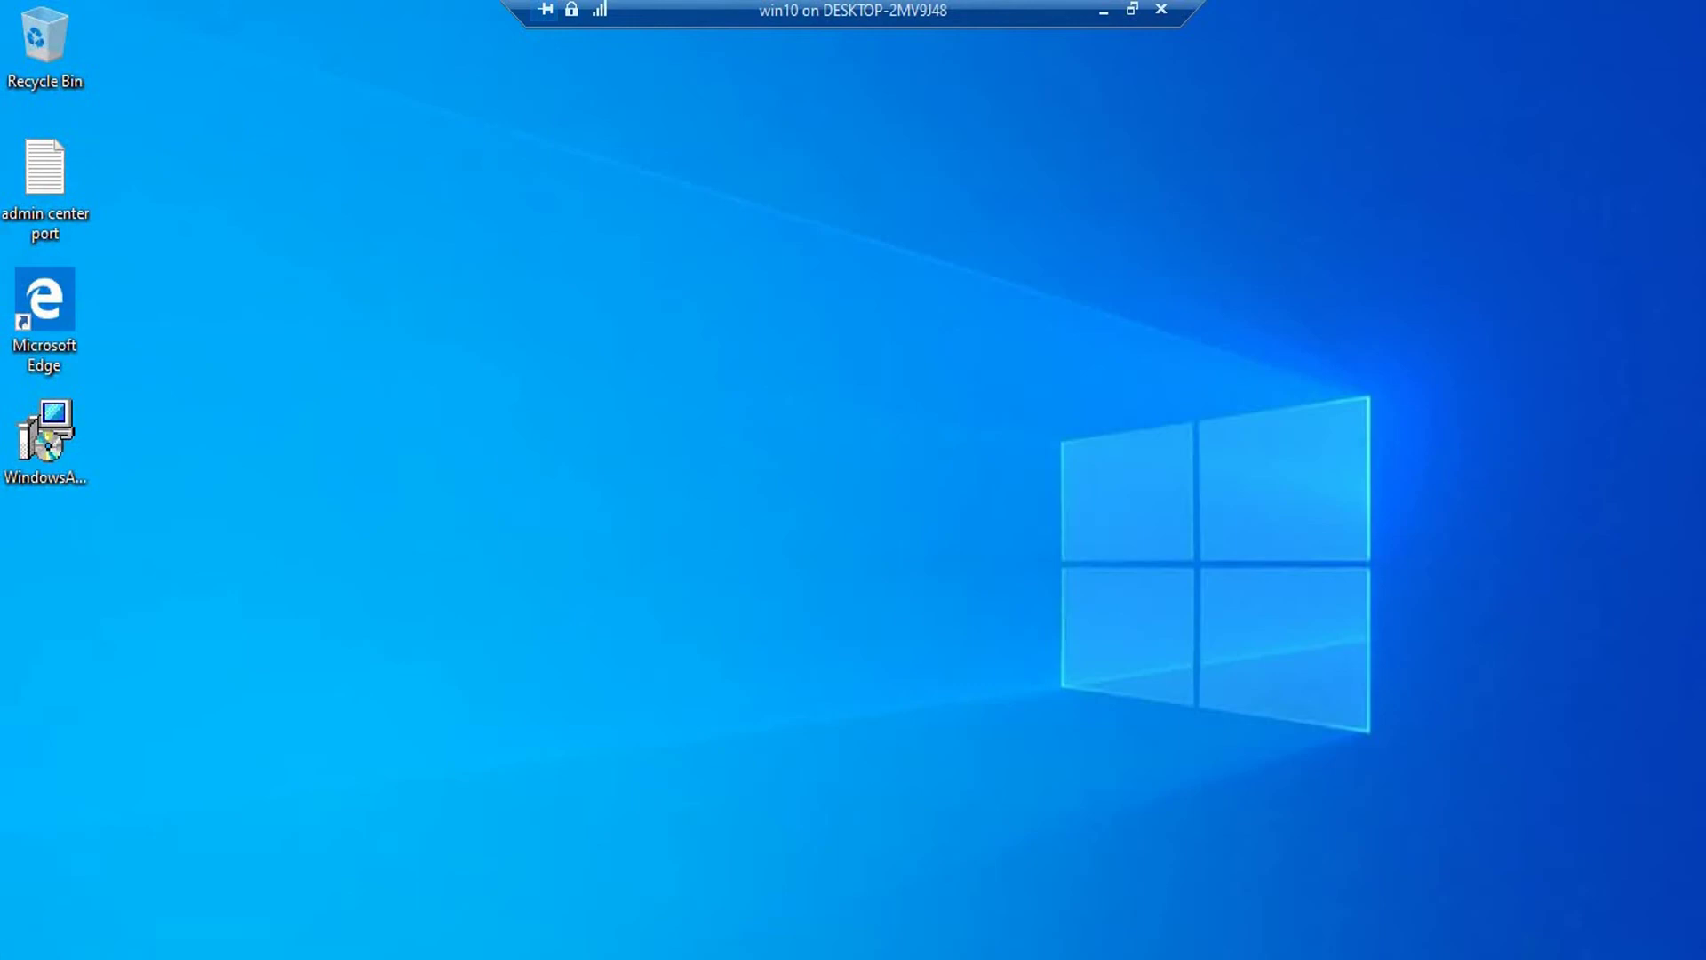
Launch the newly installed Windows Admin Center and postpone the Microsoft 365 trial offer
key(super)
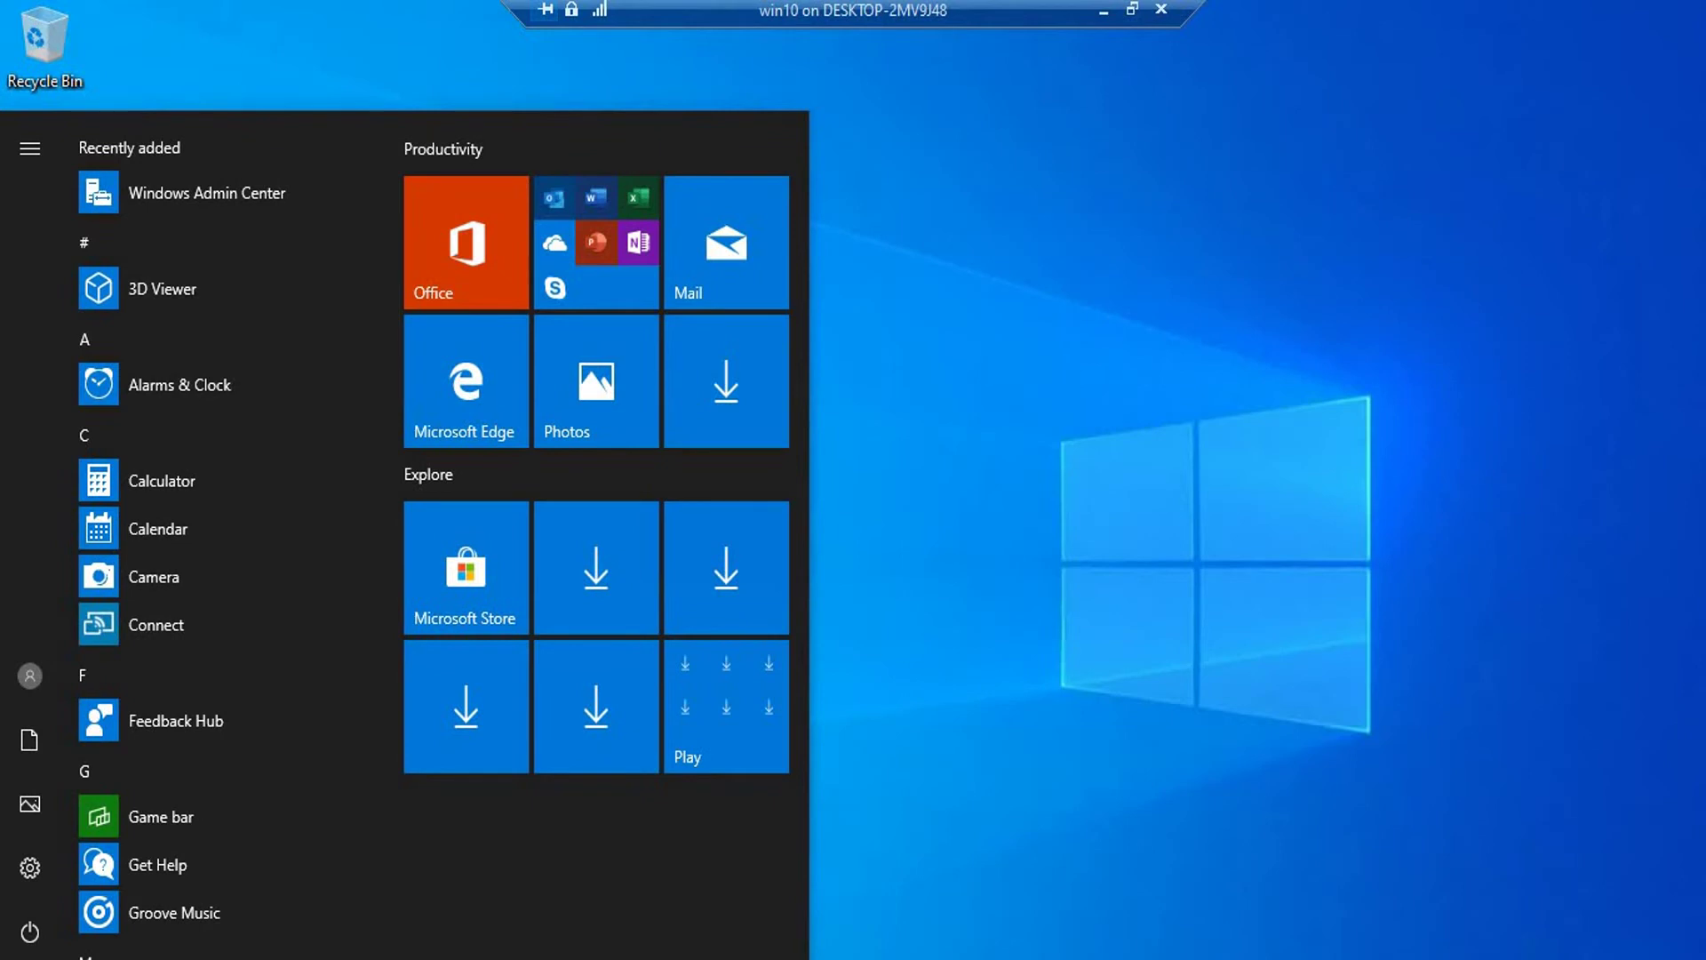
key(Escape)
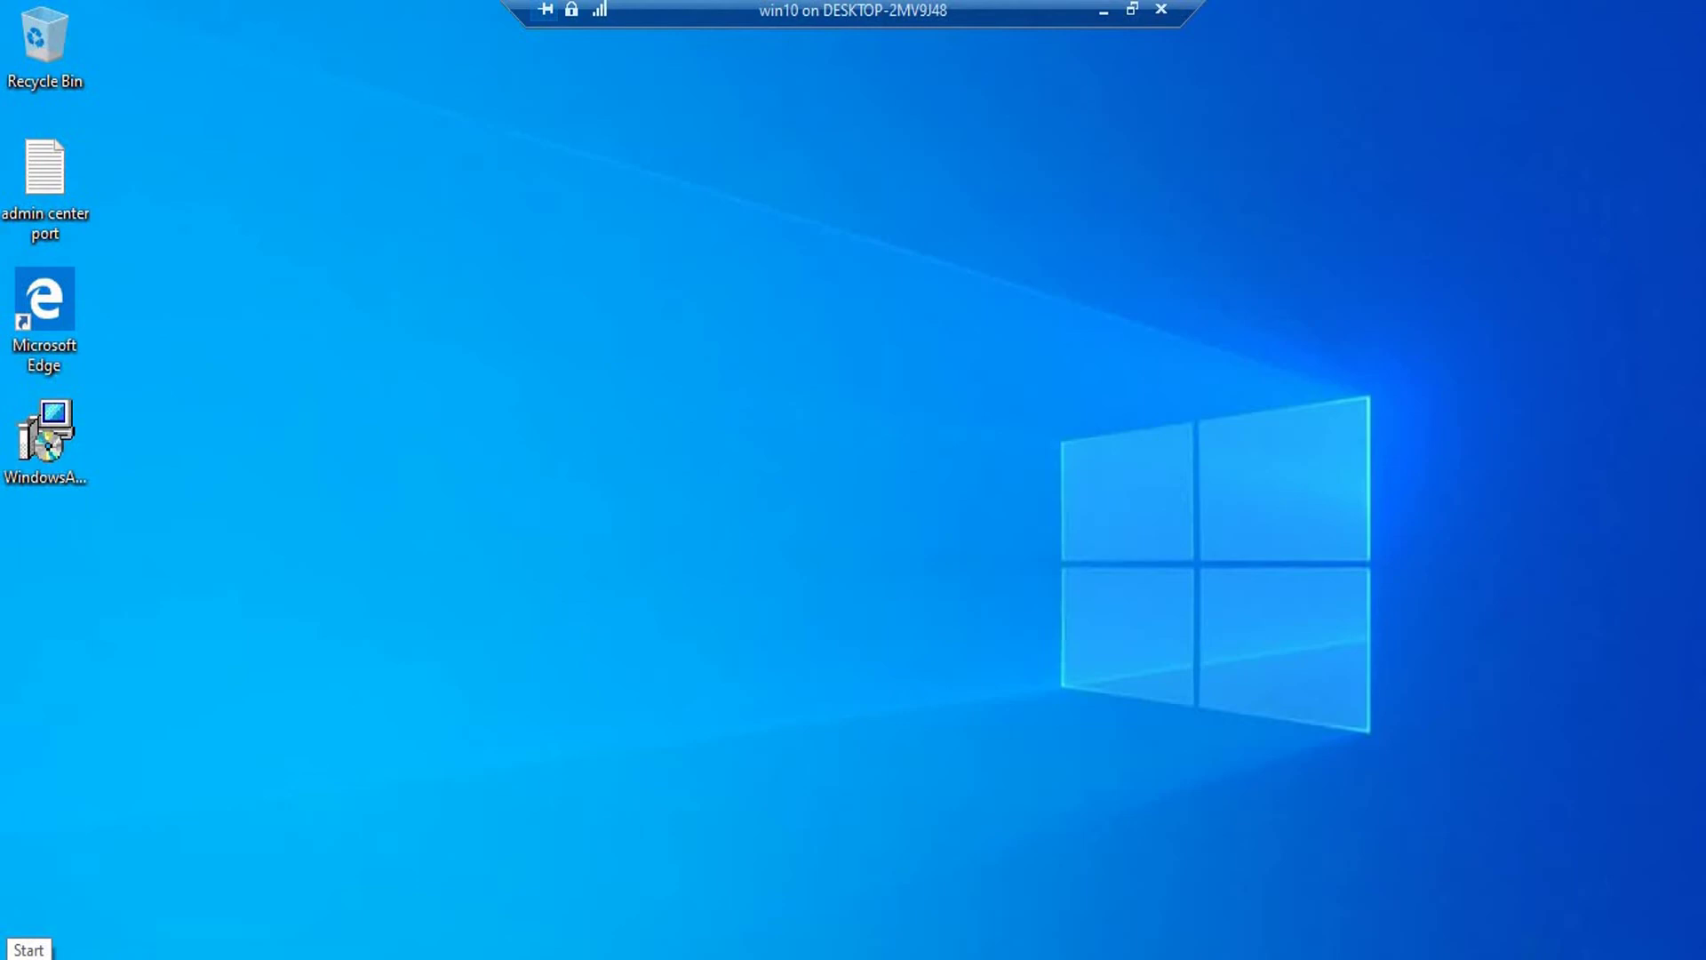
key(super)
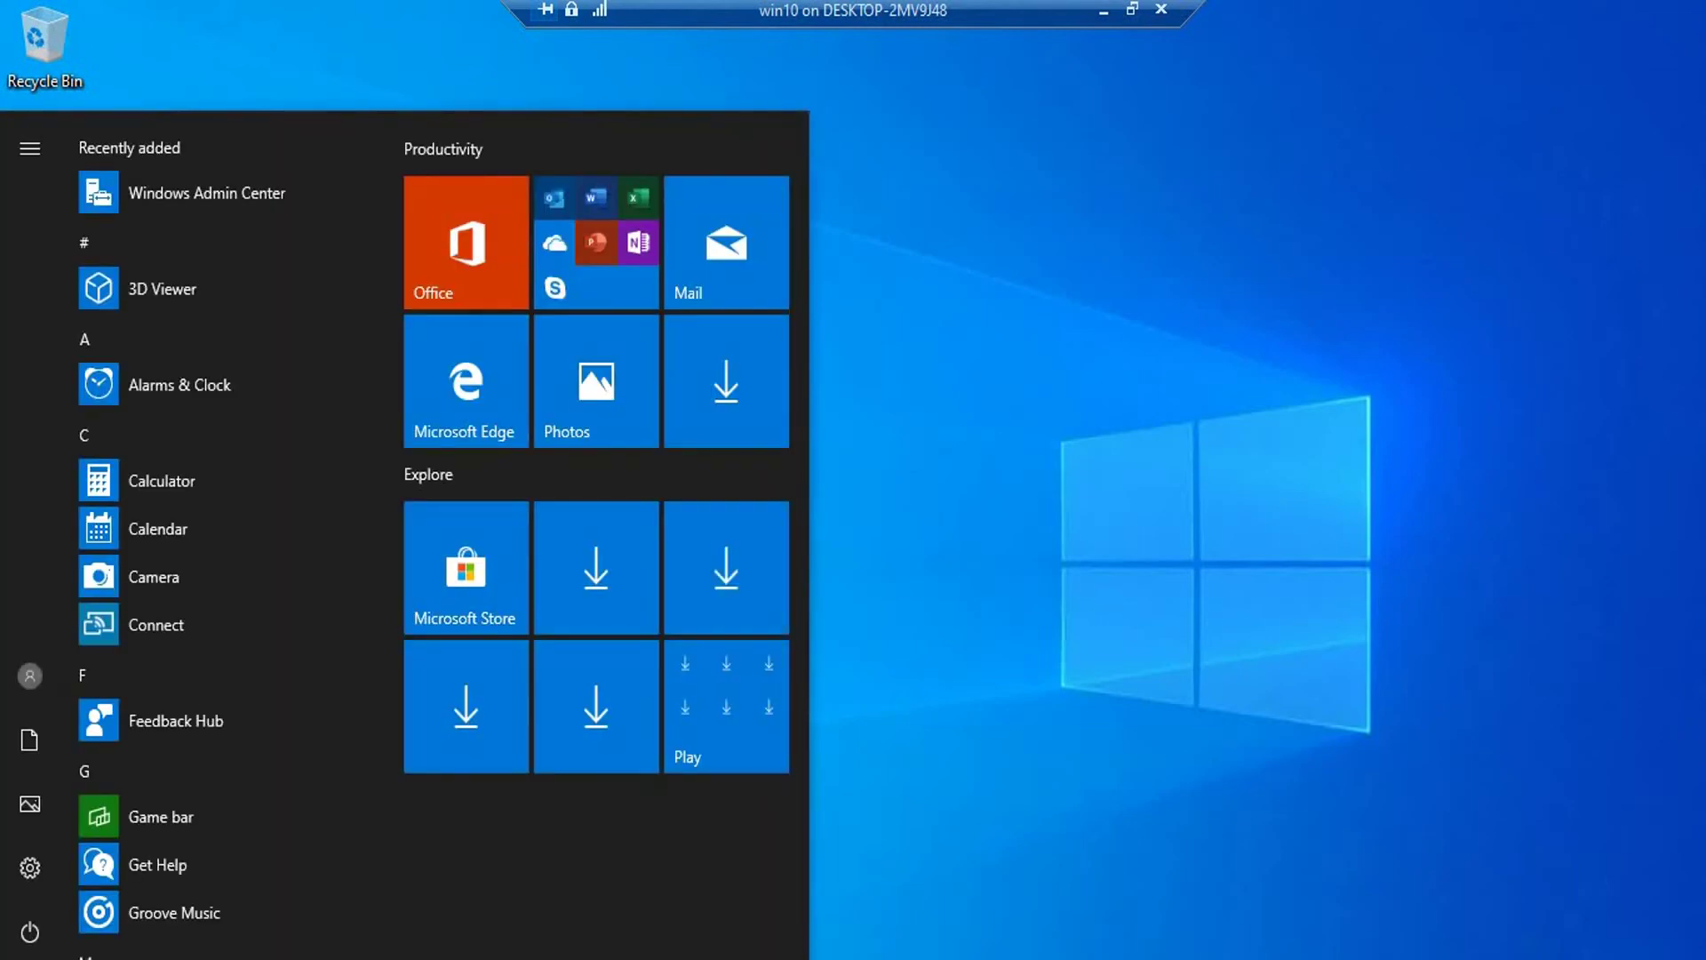
click(206, 189)
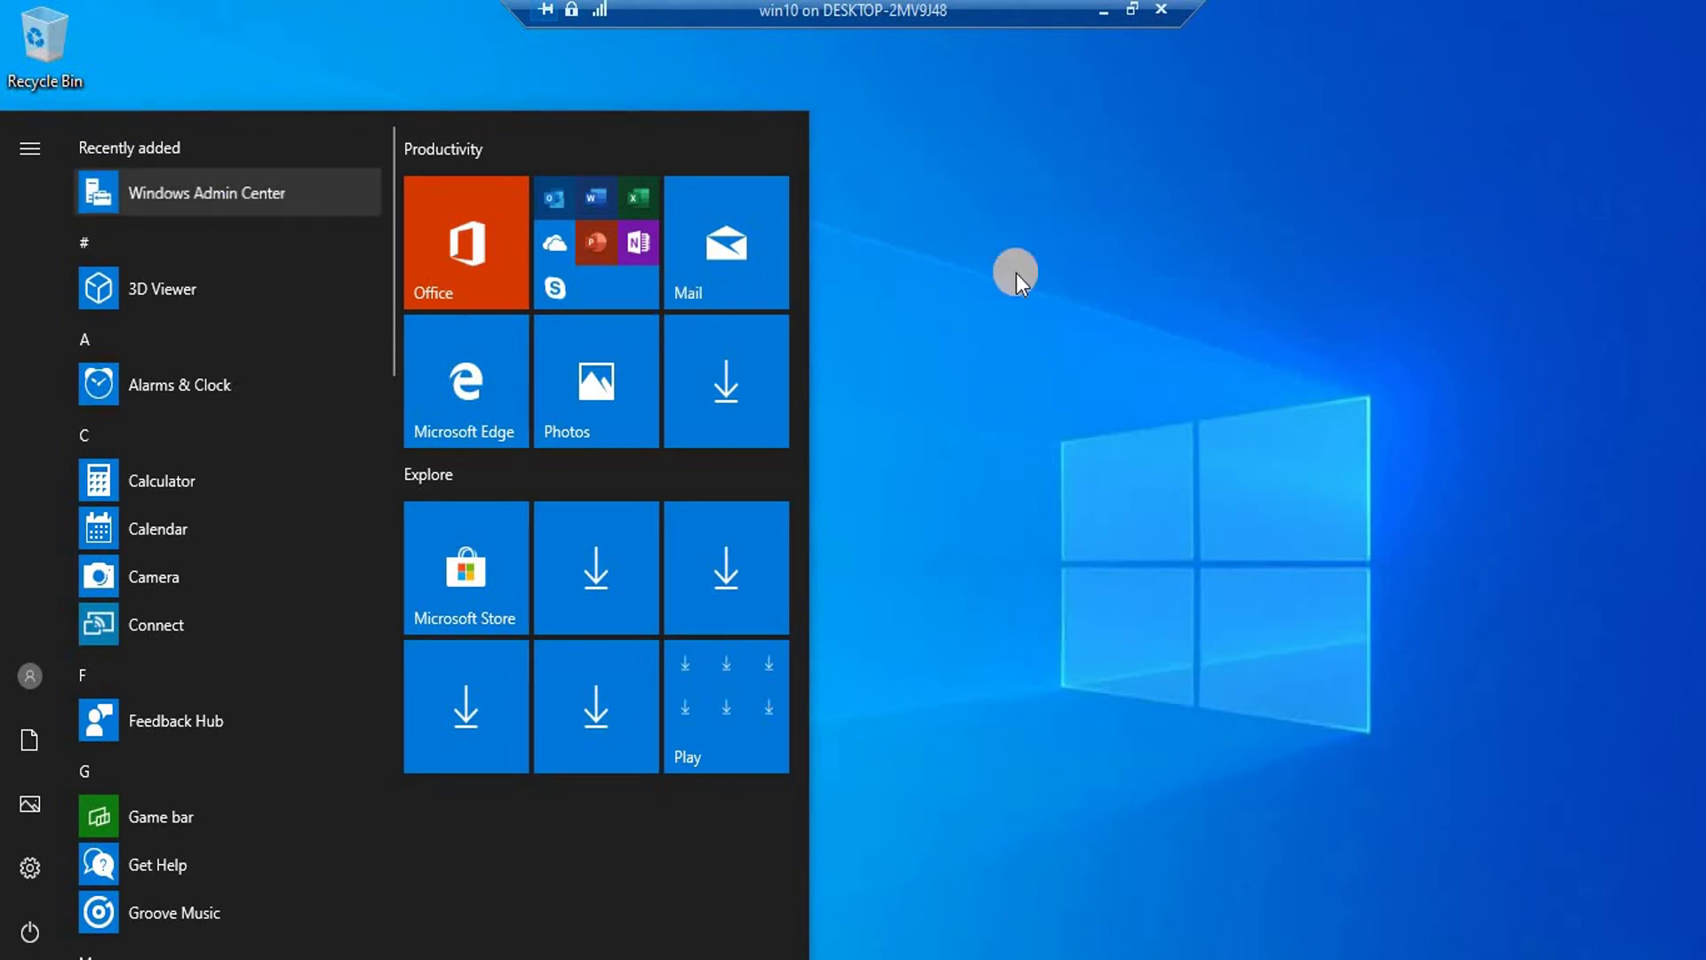
key(Tab)
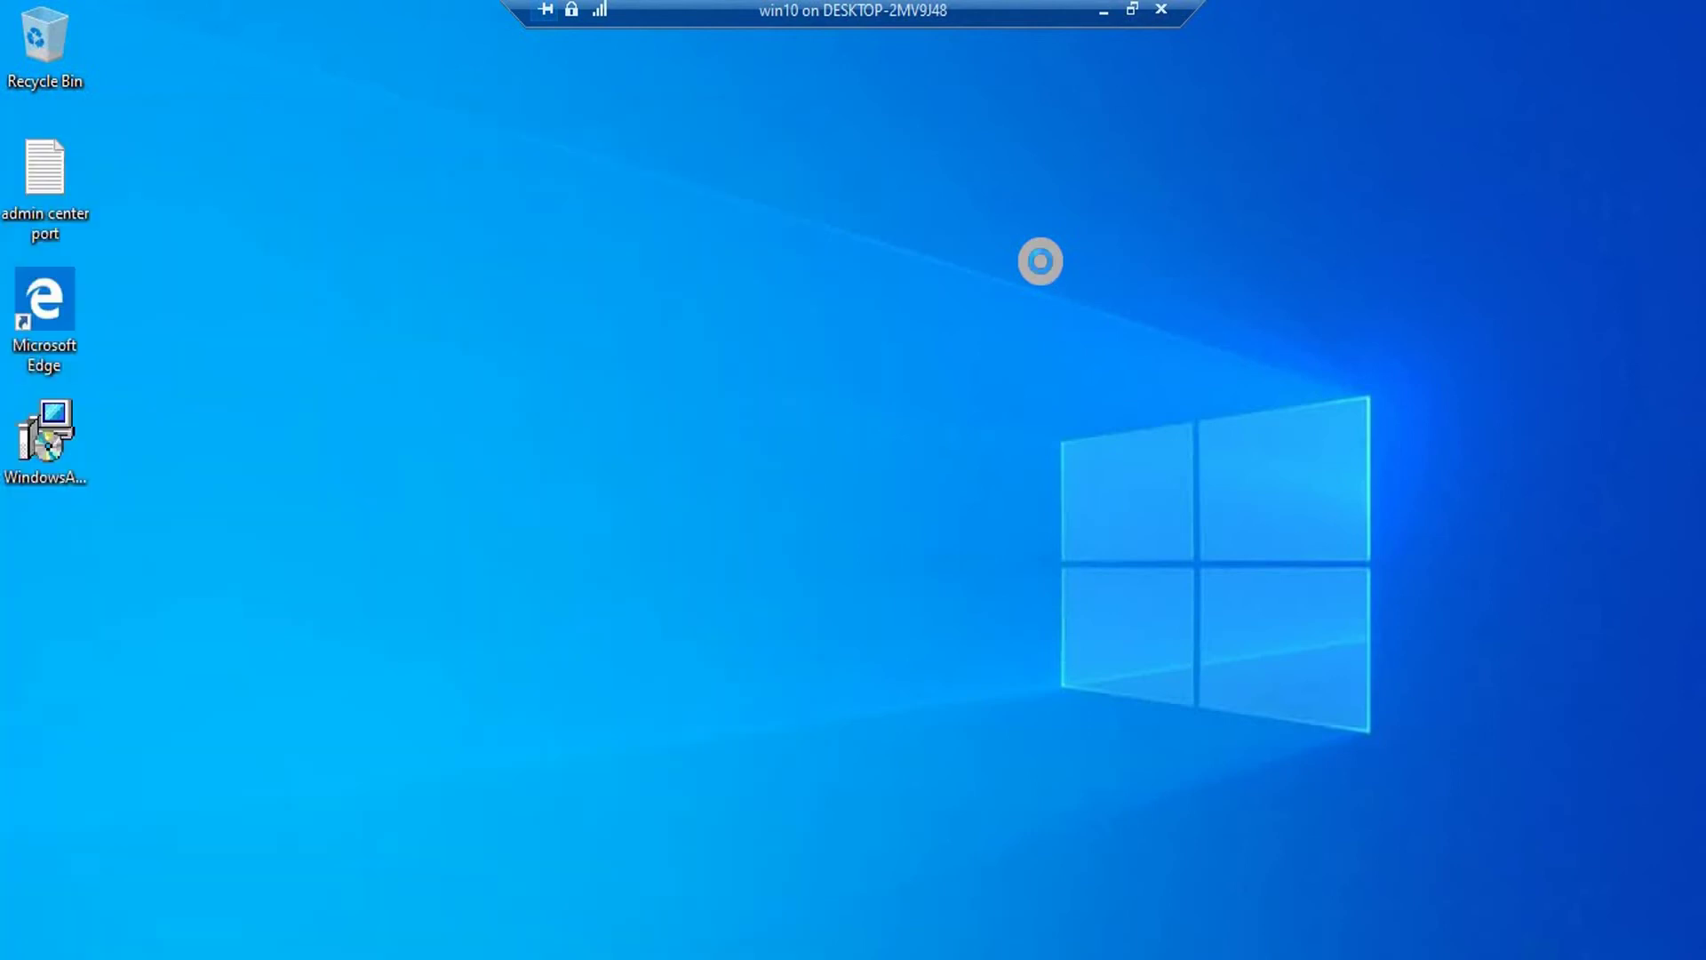
right_click(1031, 246)
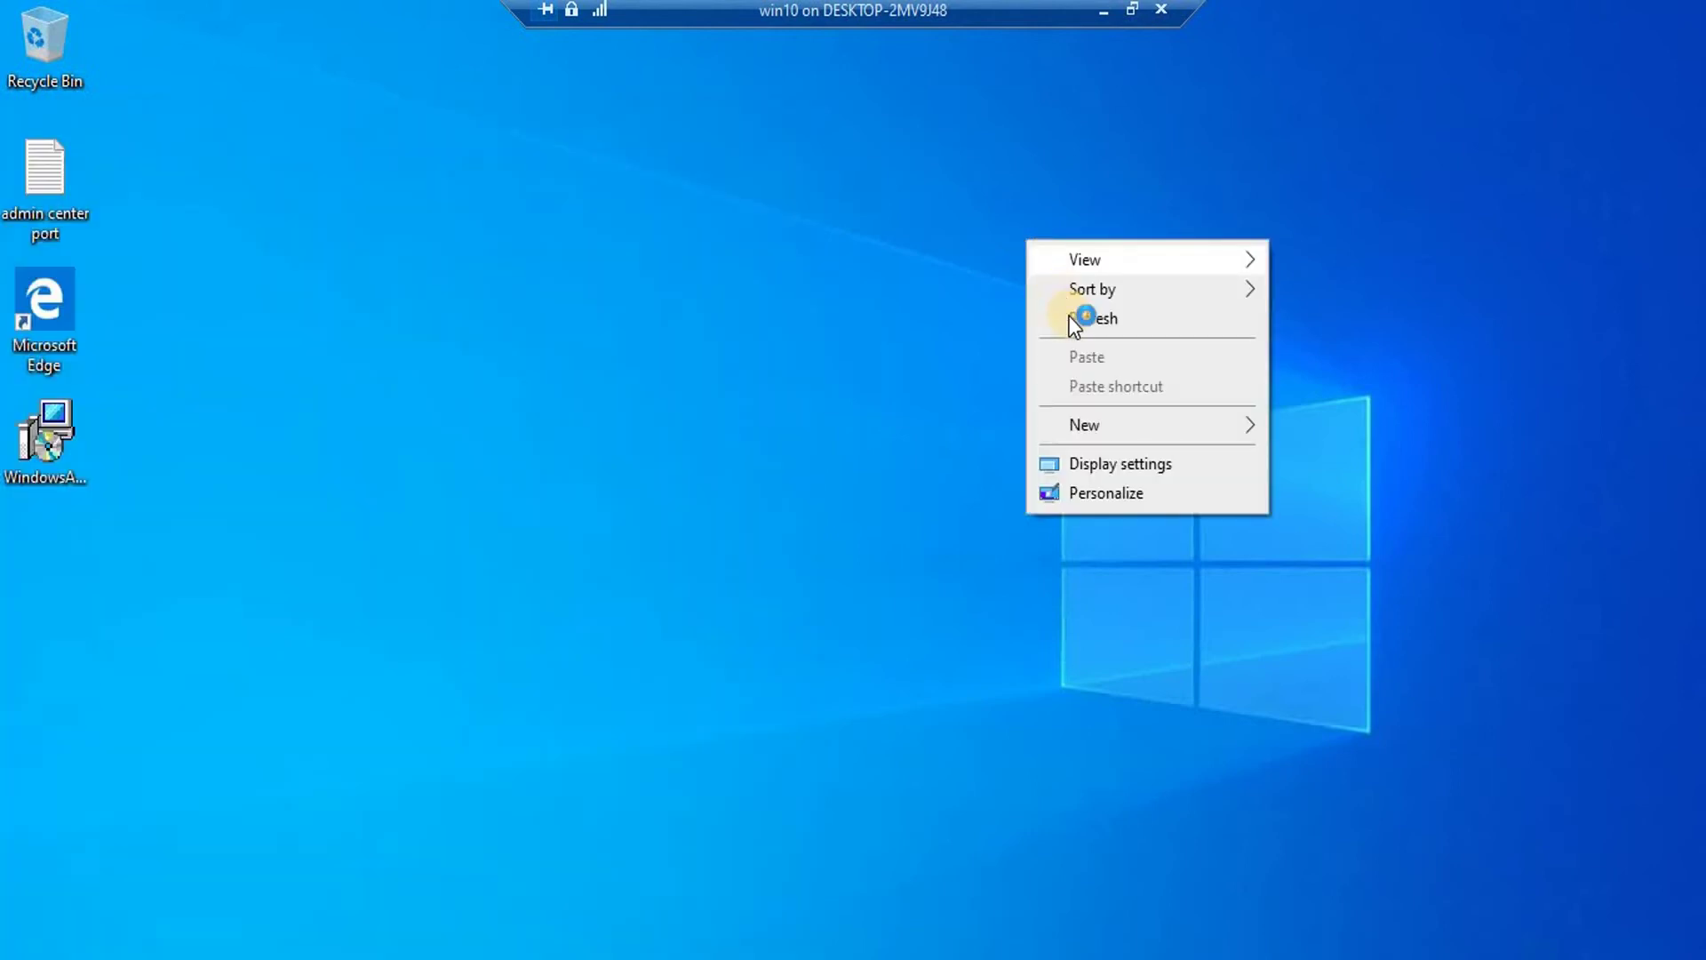
click(1070, 316)
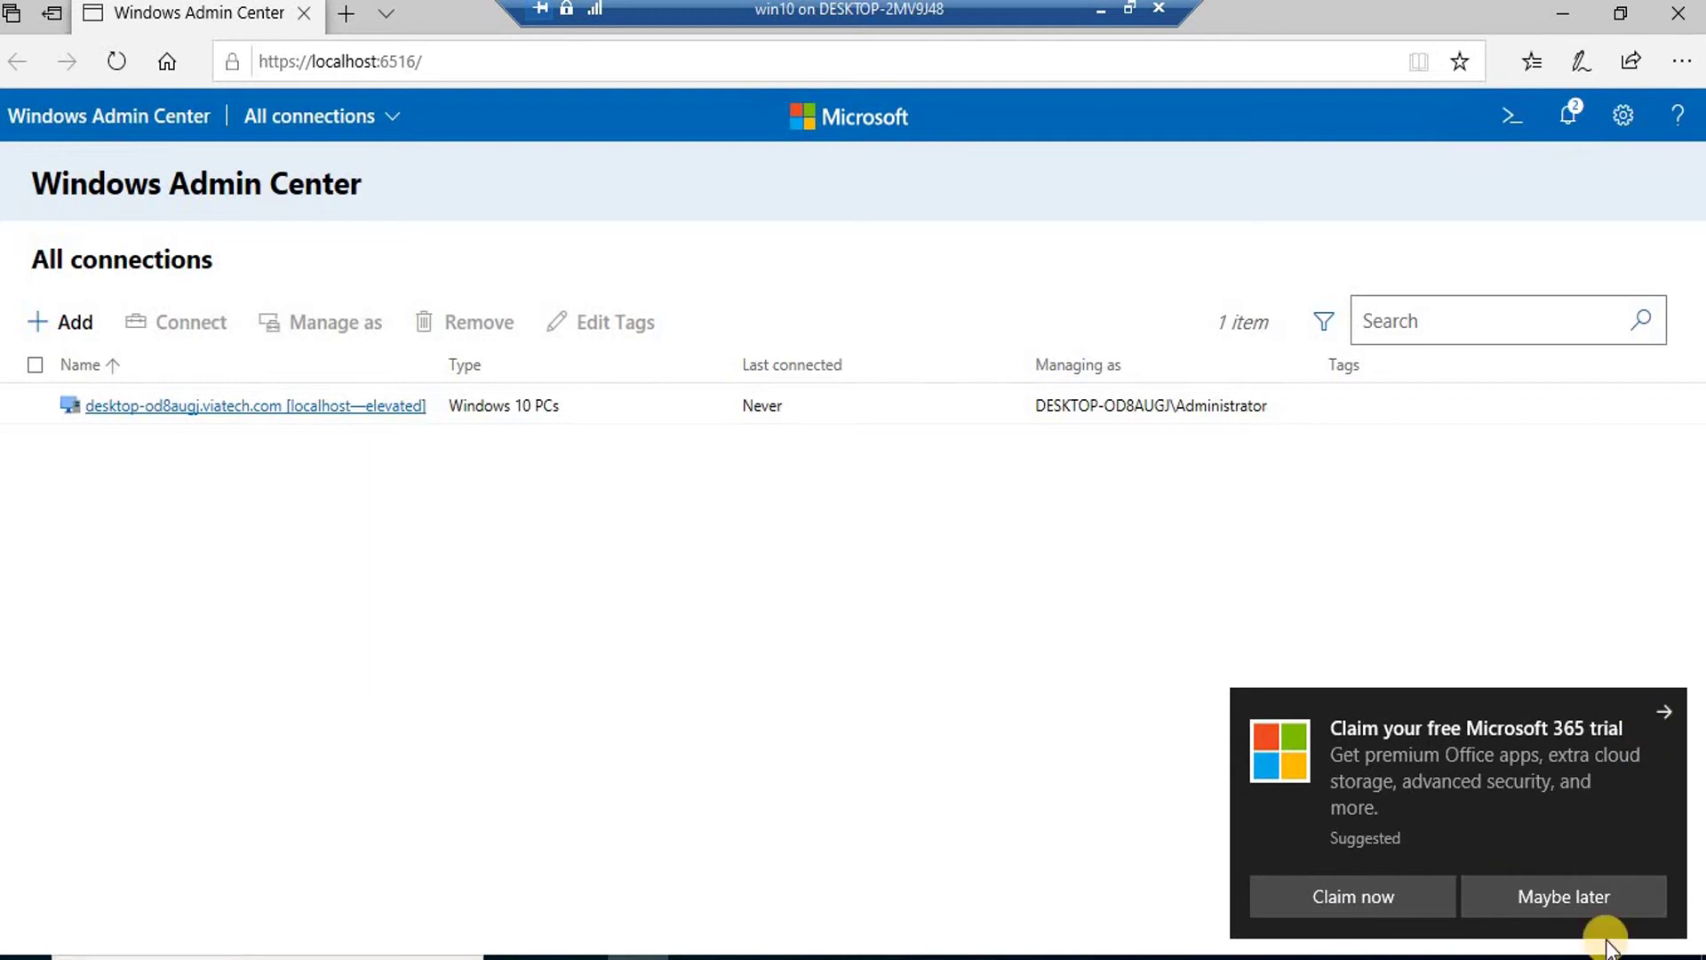
click(1591, 893)
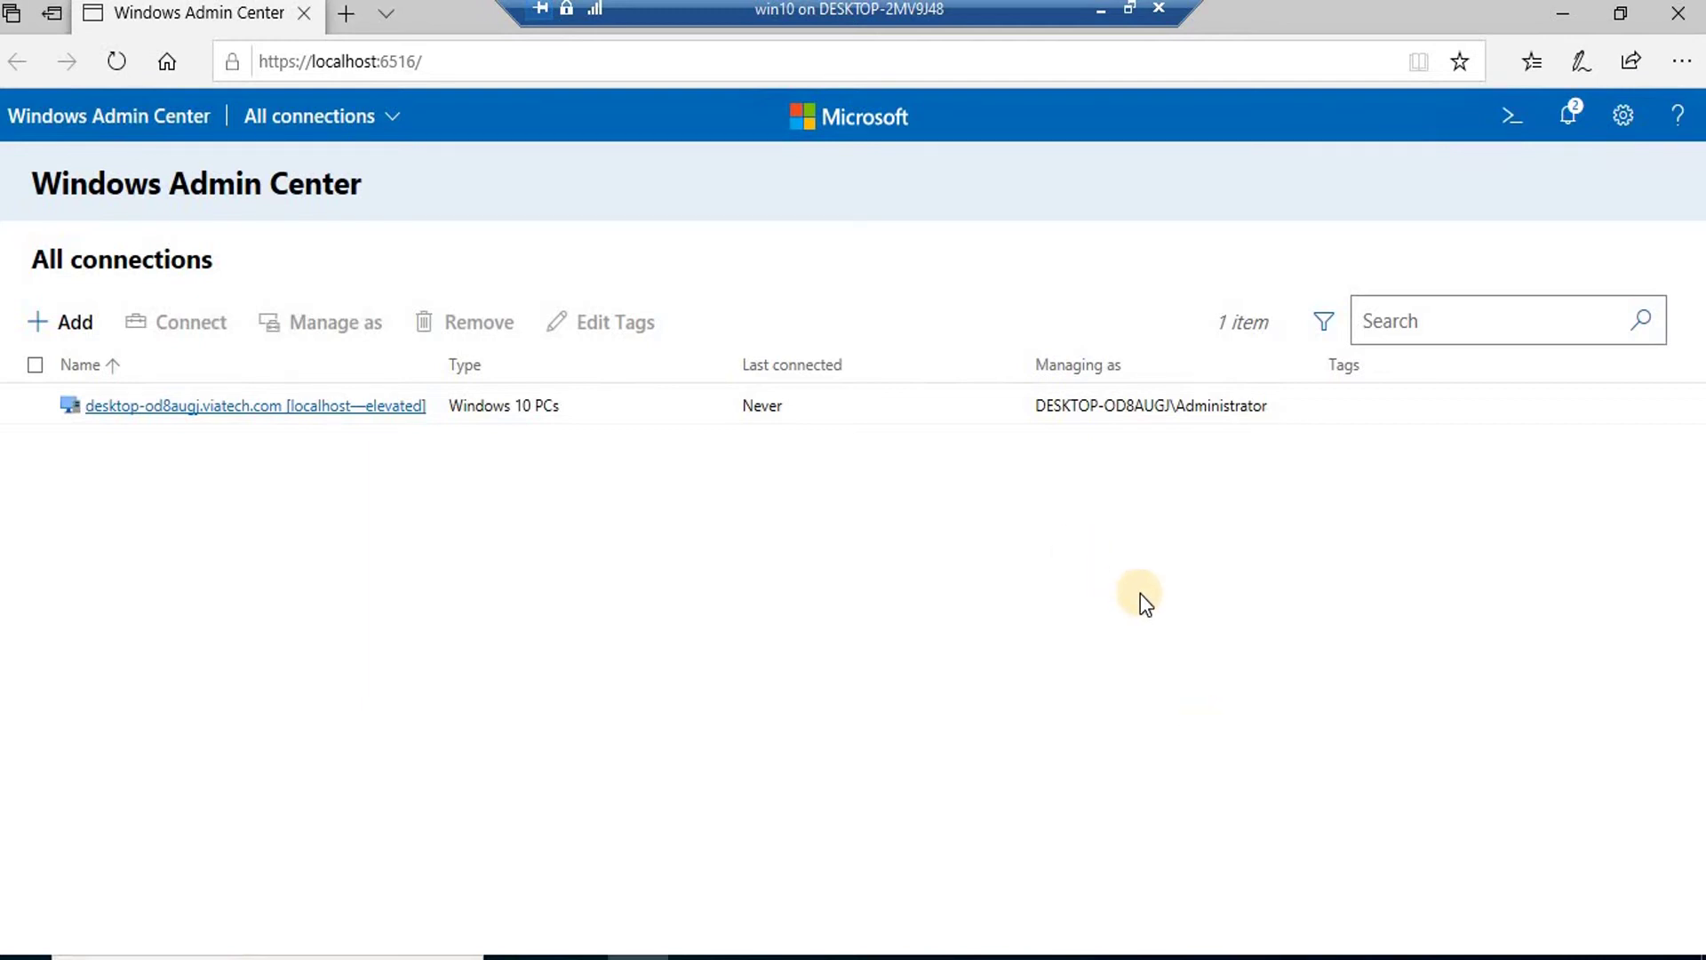
Run ncpa.cpl and open the Internet Protocol Version 4 (TCP/IPv4) properties of the Ethernet adapter
key(super+r)
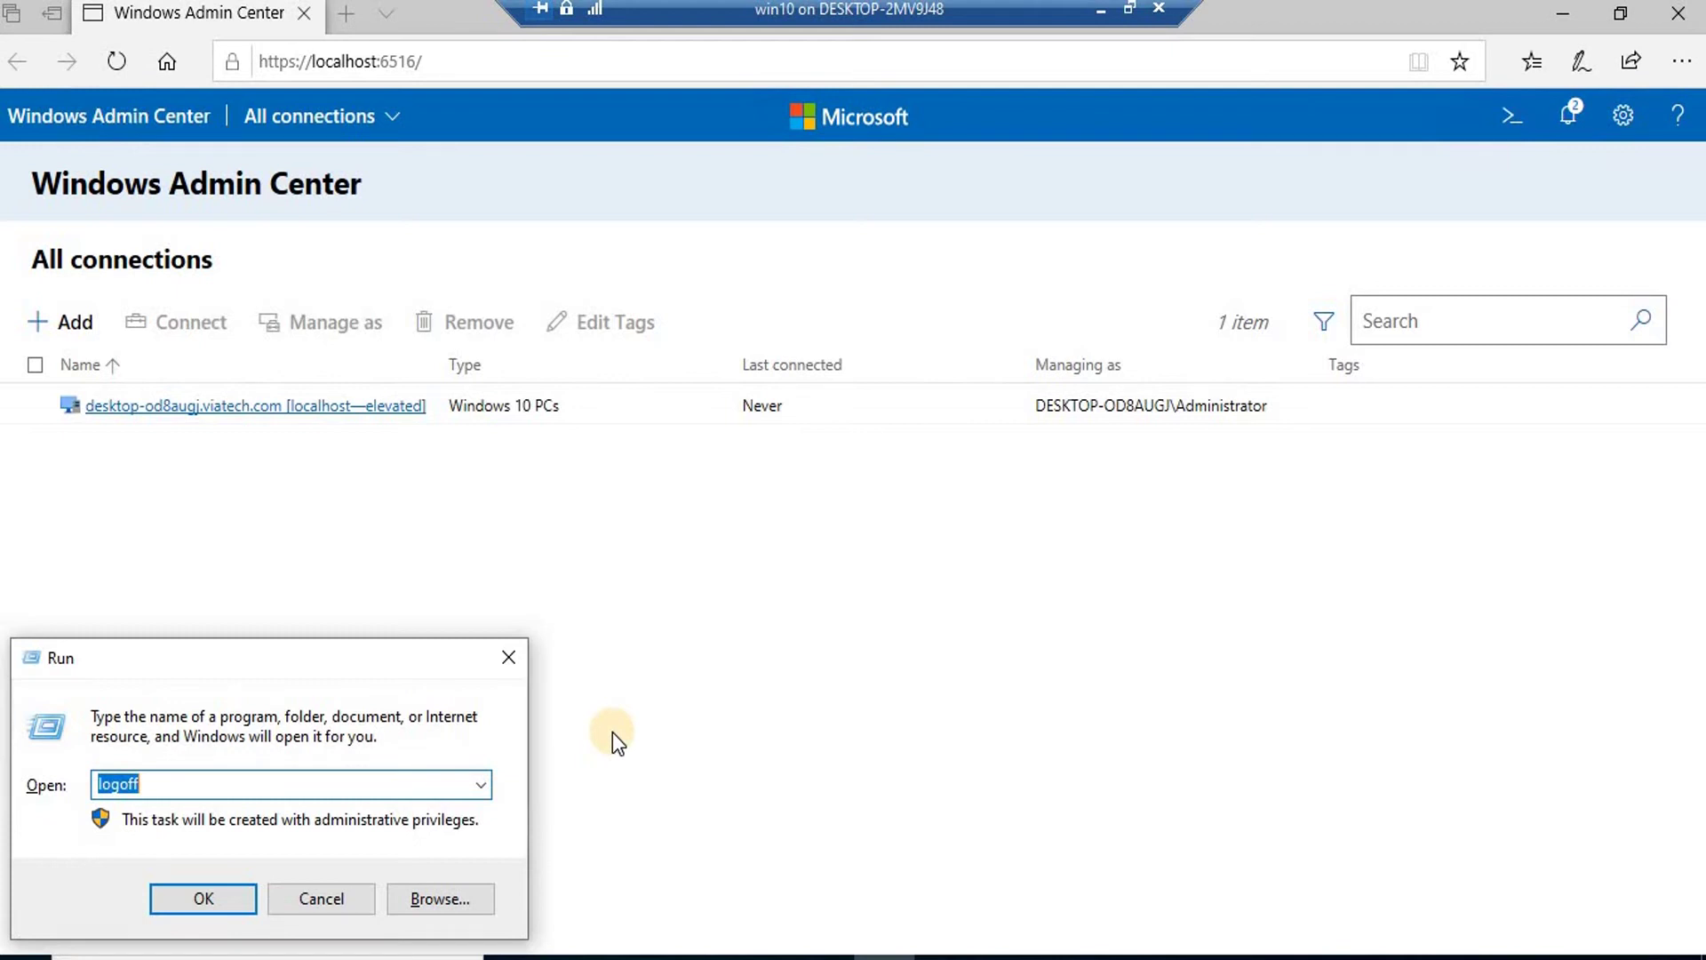
text(ncpa.cpl)
key(Return)
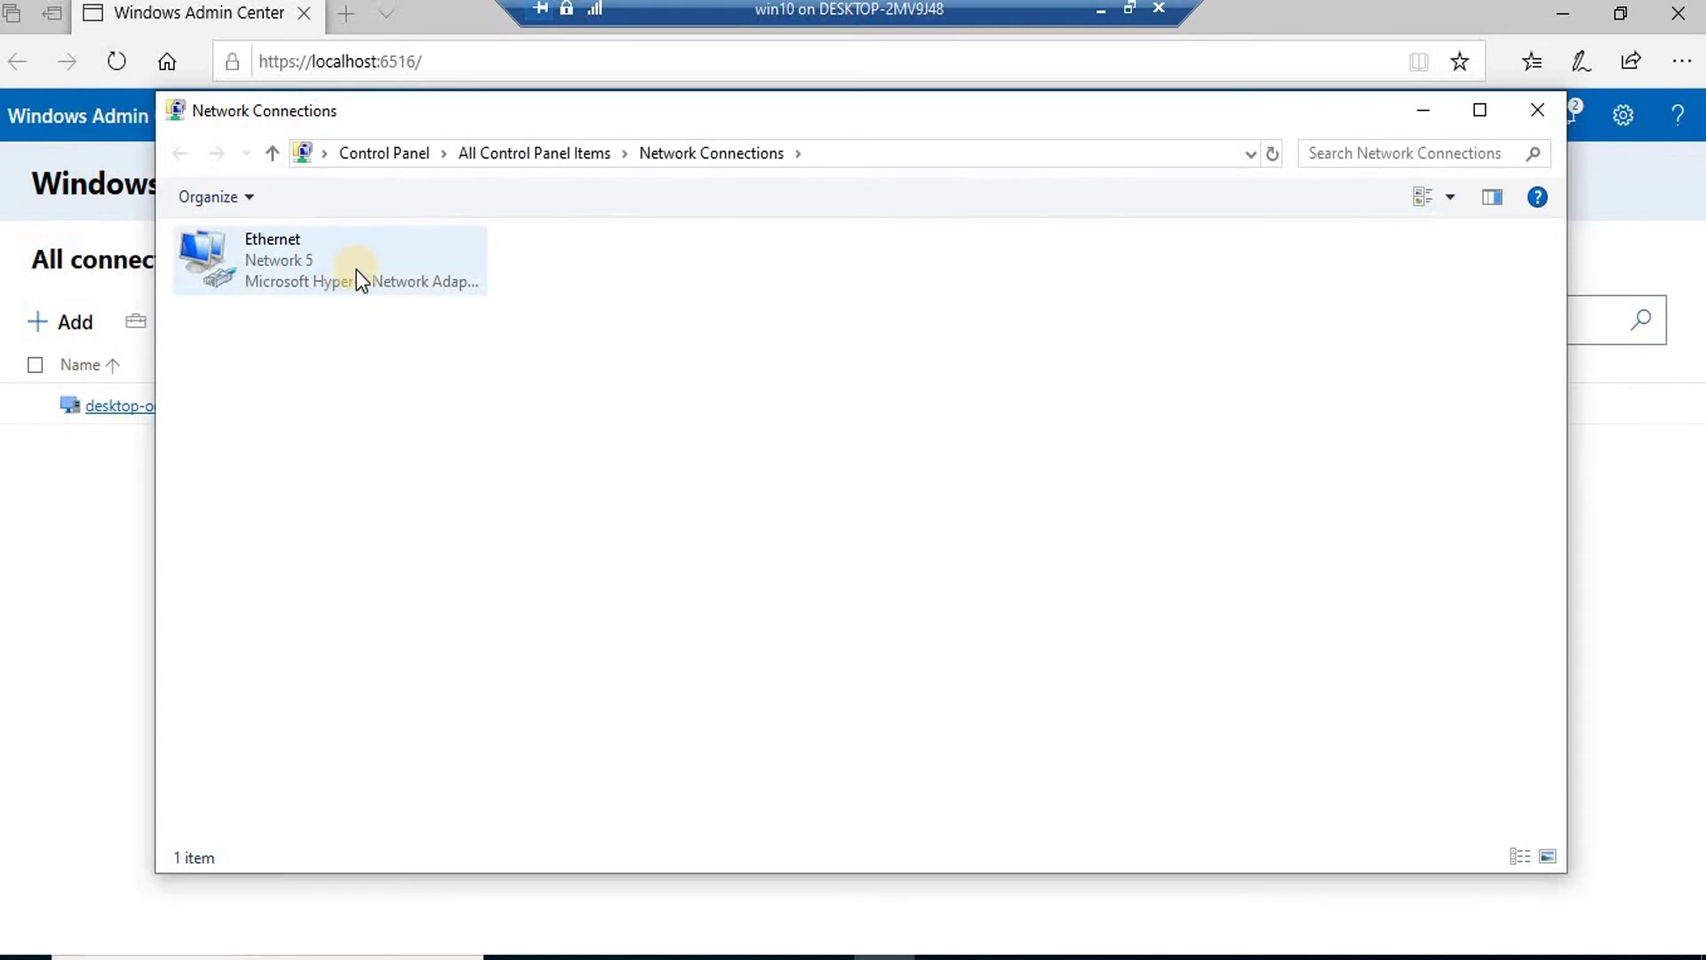
right_click(357, 272)
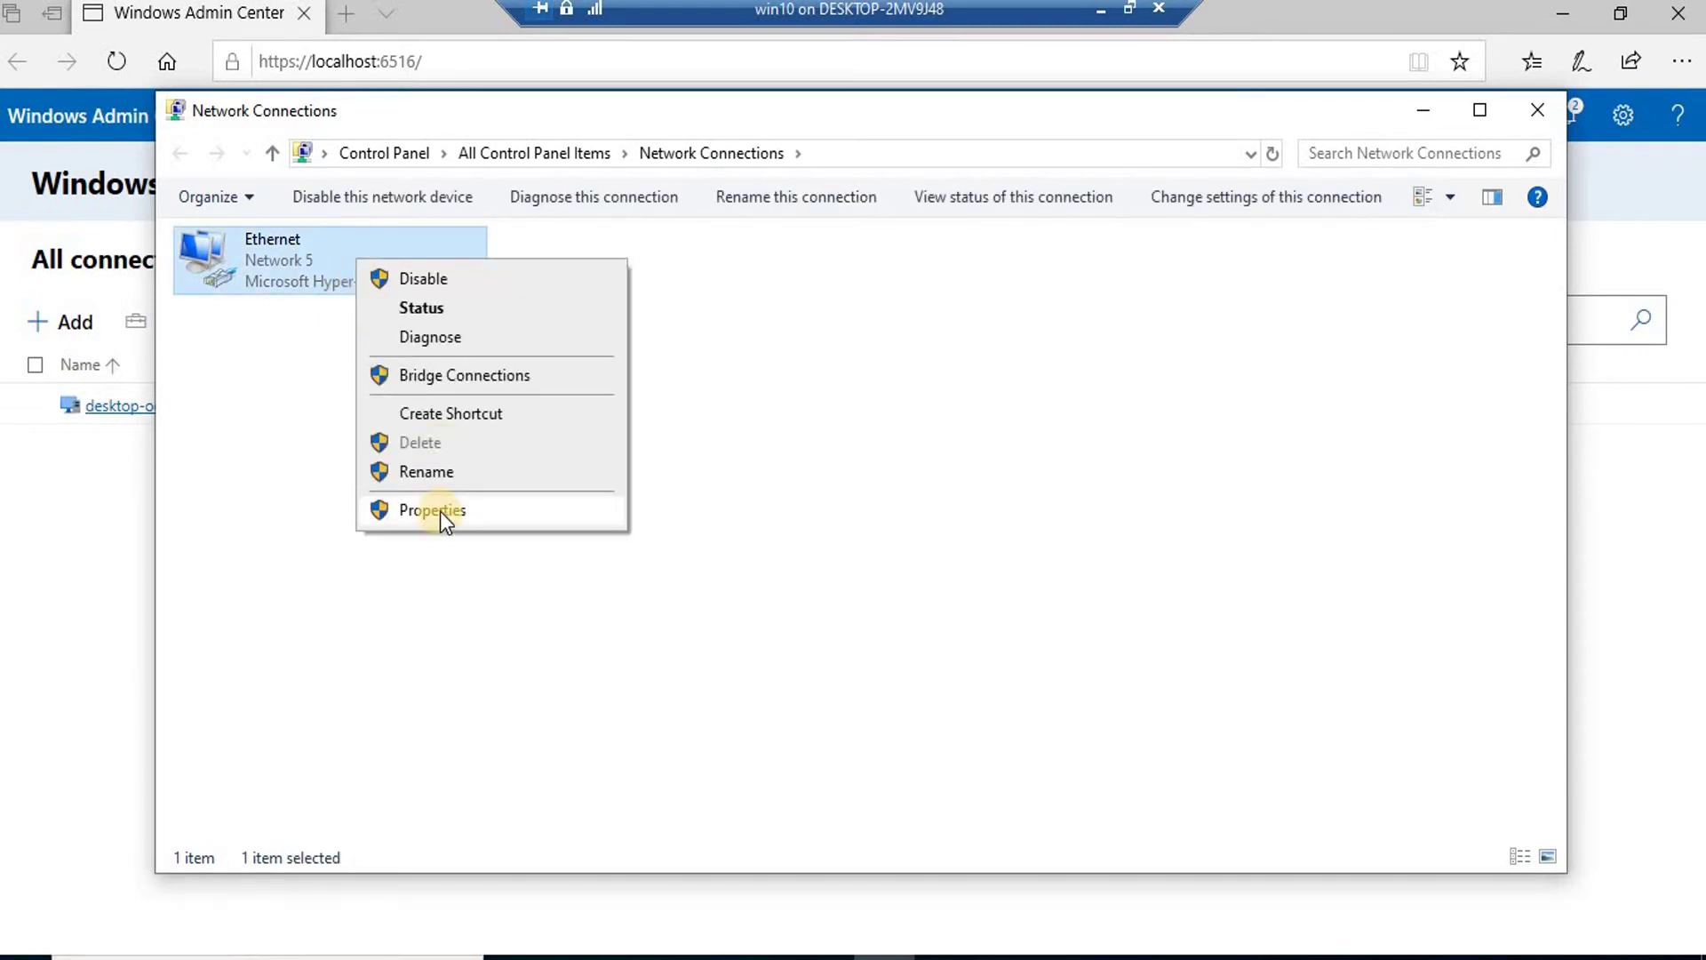
click(440, 510)
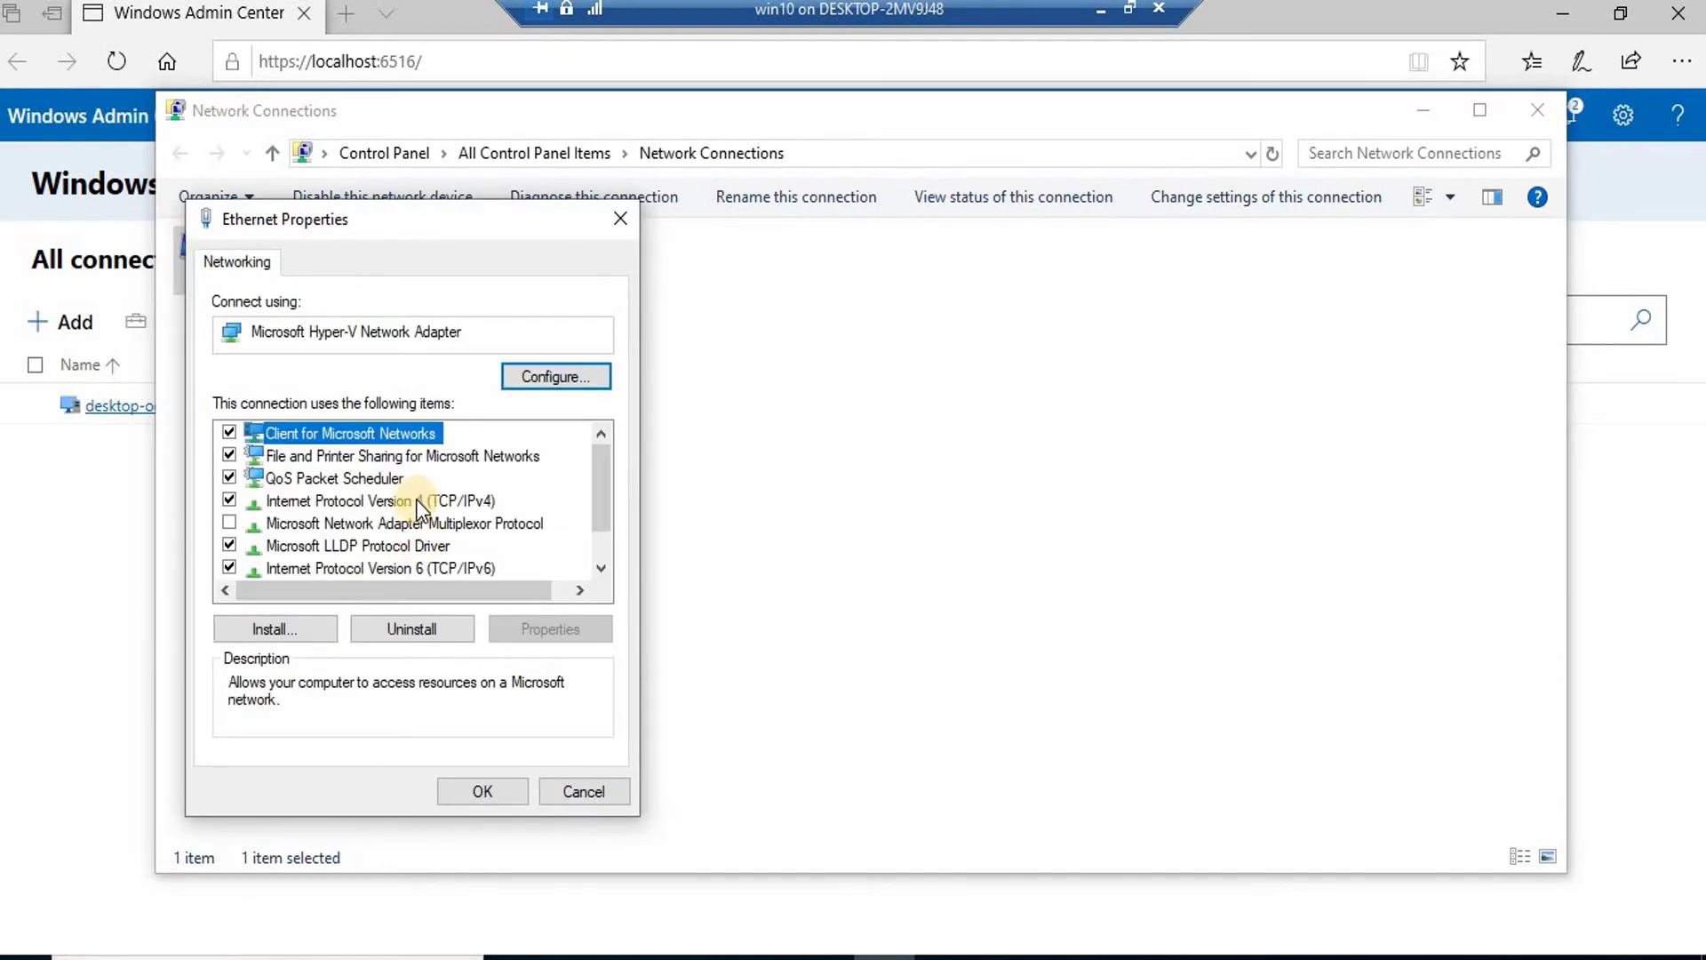
double_click(418, 502)
Assign the Ethernet adapter the static IP address 192.168.200.2 with subnet mask 255.255.255.0 and no default gateway
click(306, 512)
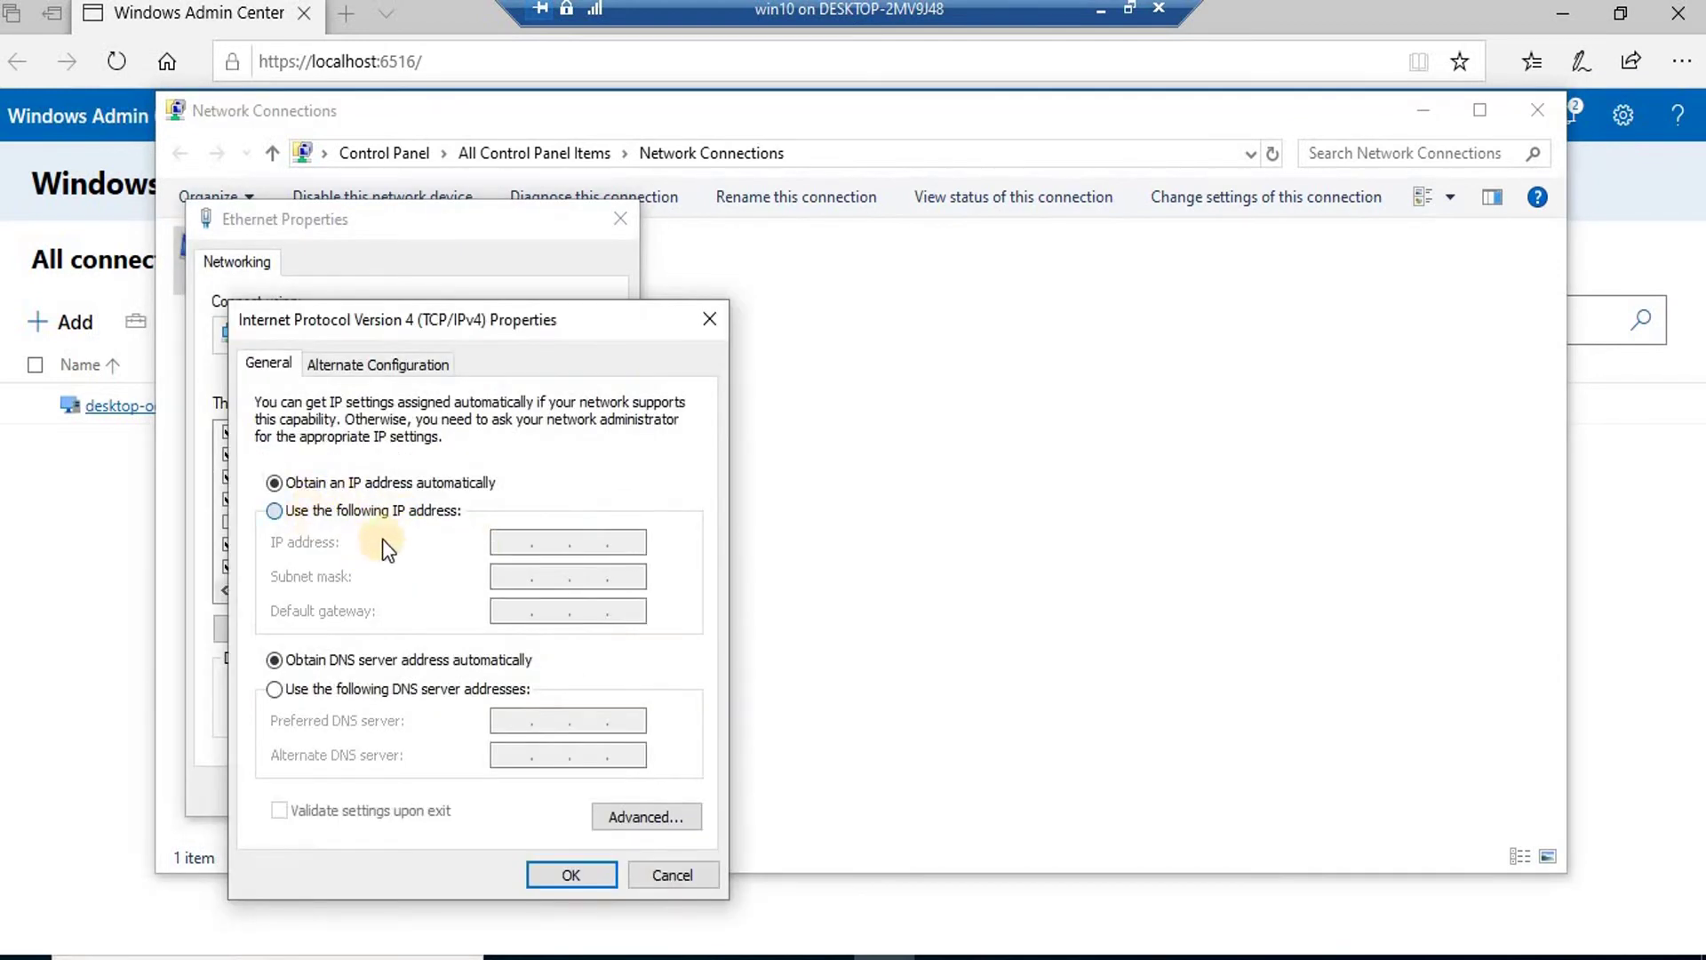
click(509, 540)
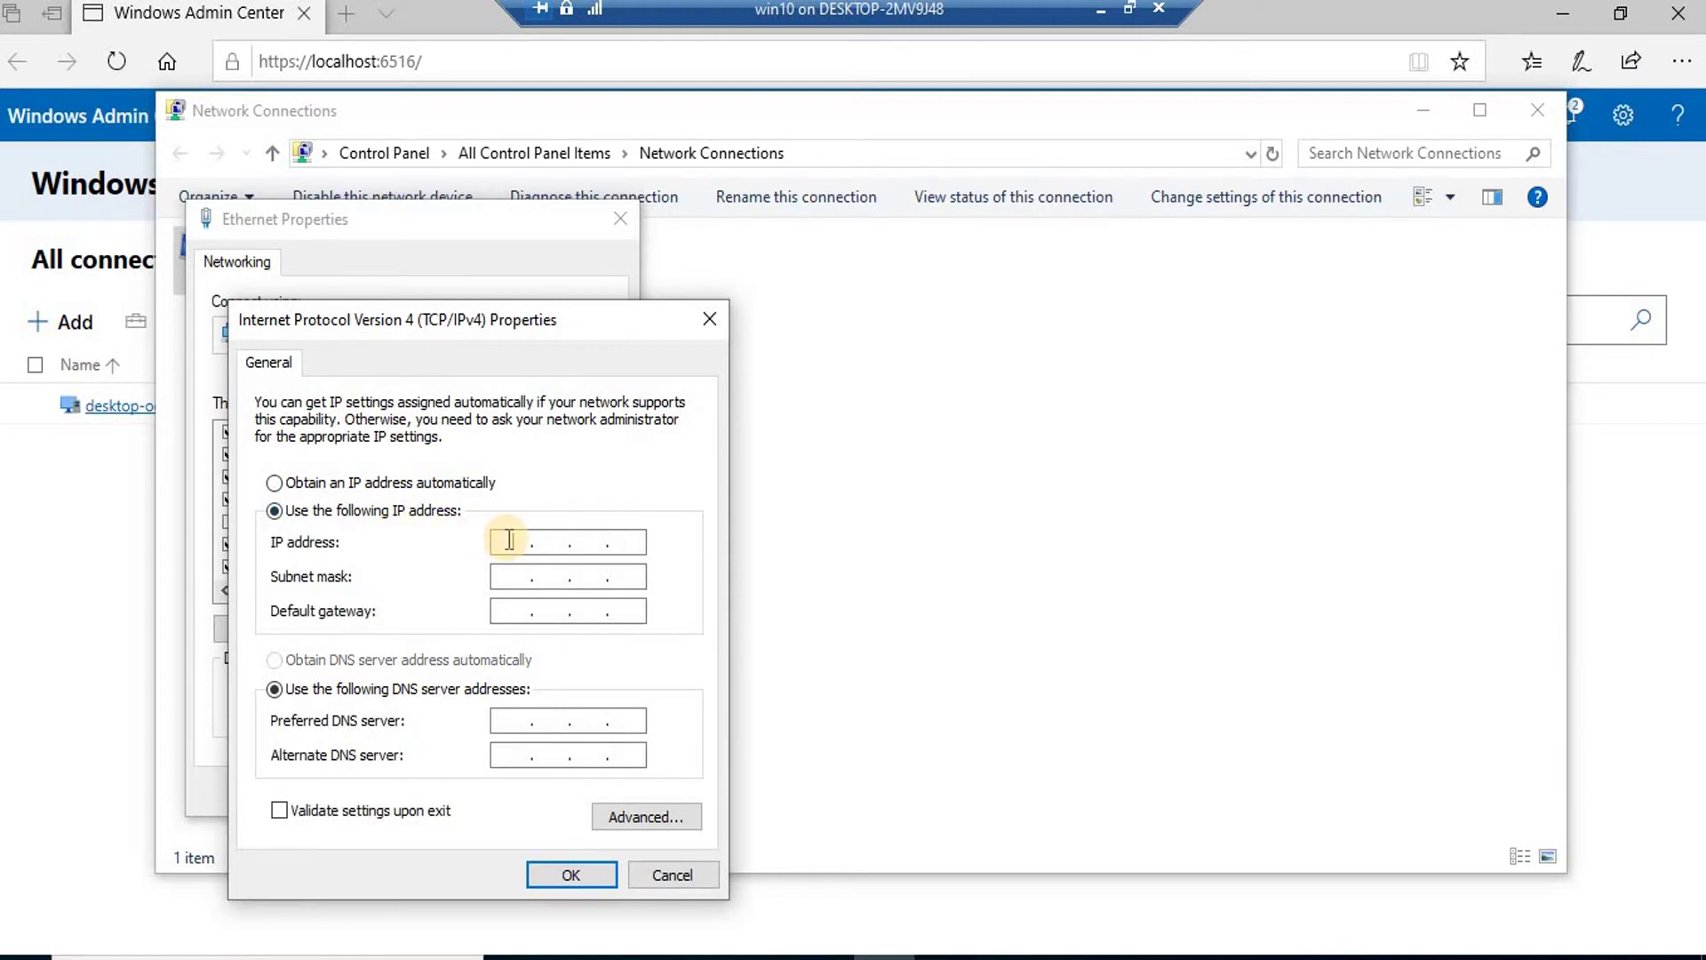
text(192.168.200.2)
key(Tab)
key(Tab)
key(Tab)
key(Tab)
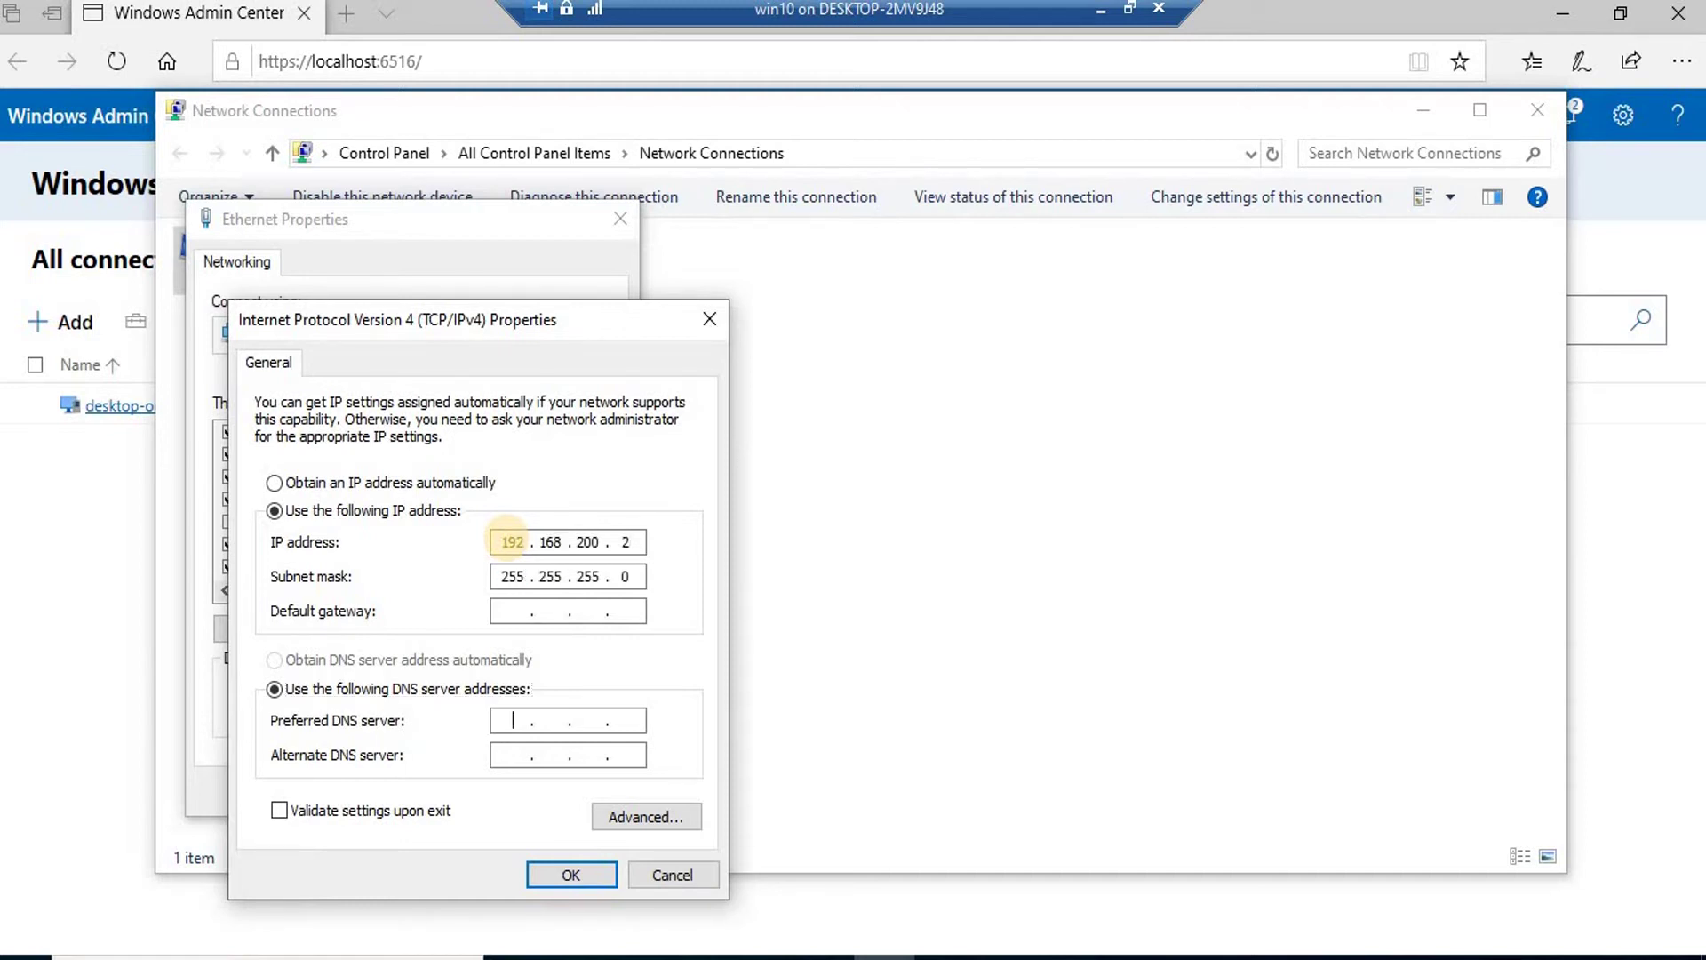
Set the preferred DNS server to 192.168.200.200, apply the adapter settings and return to the Windows Admin Center page
text(192 . 168 . 200 . 200)
key(Tab)
click(556, 875)
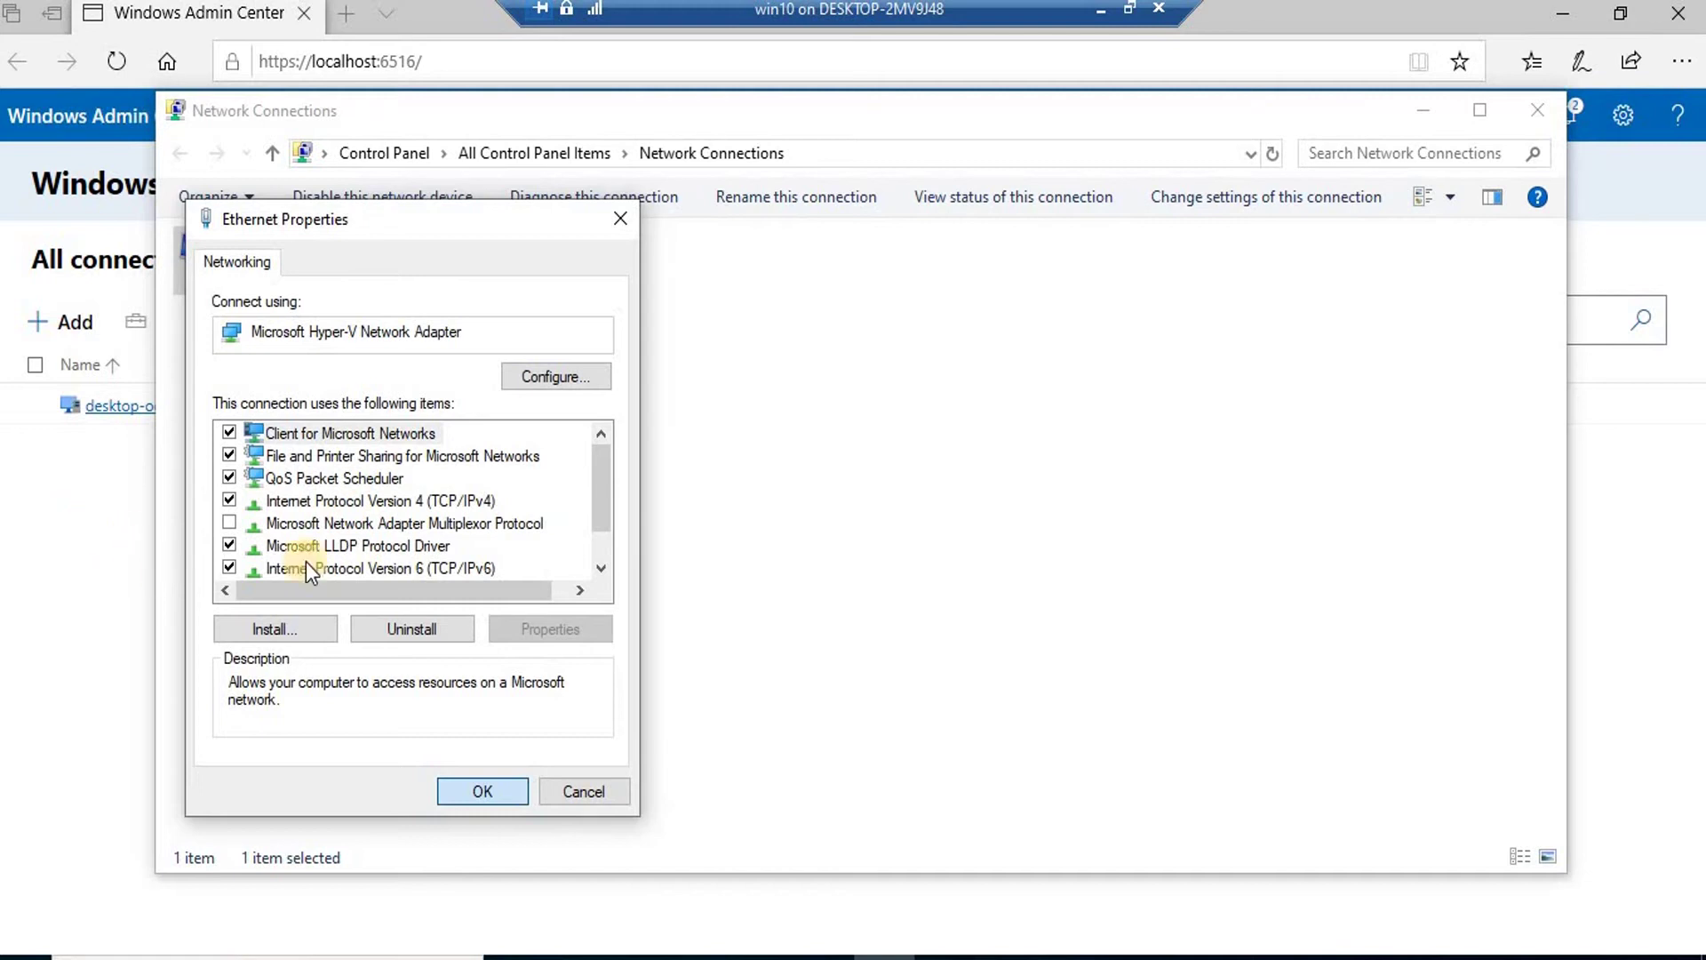
click(478, 793)
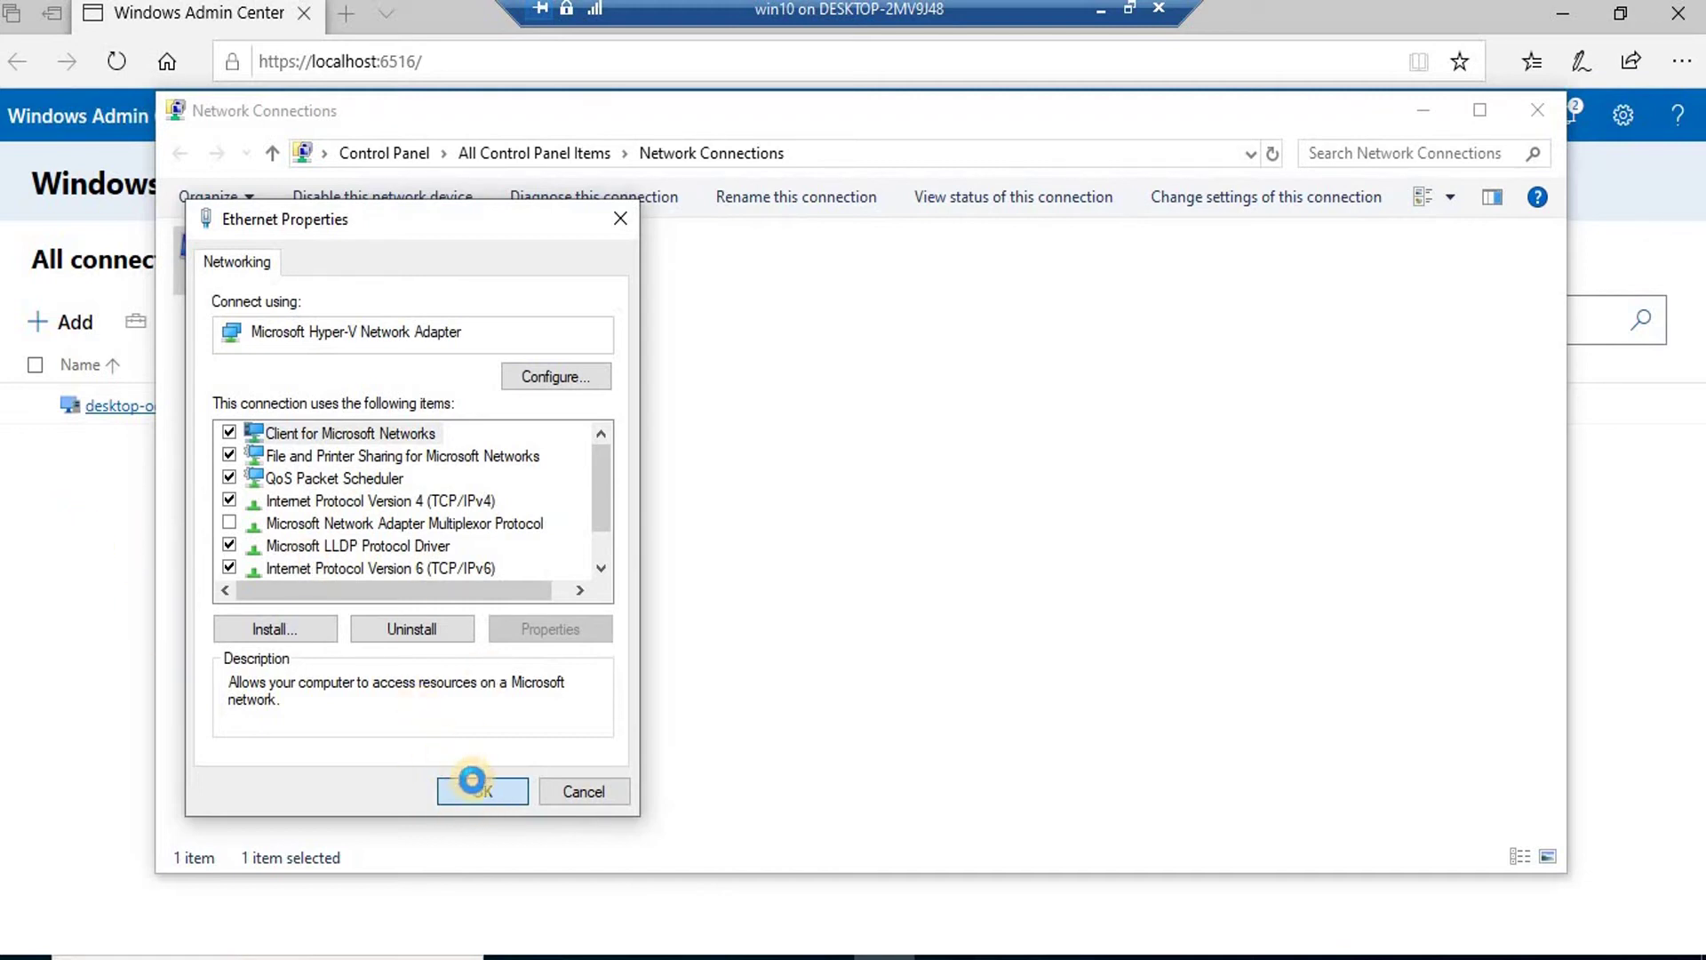
click(87, 498)
Open a Command Prompt and try to ping viatehc.com, interrupting the command
key(super+r)
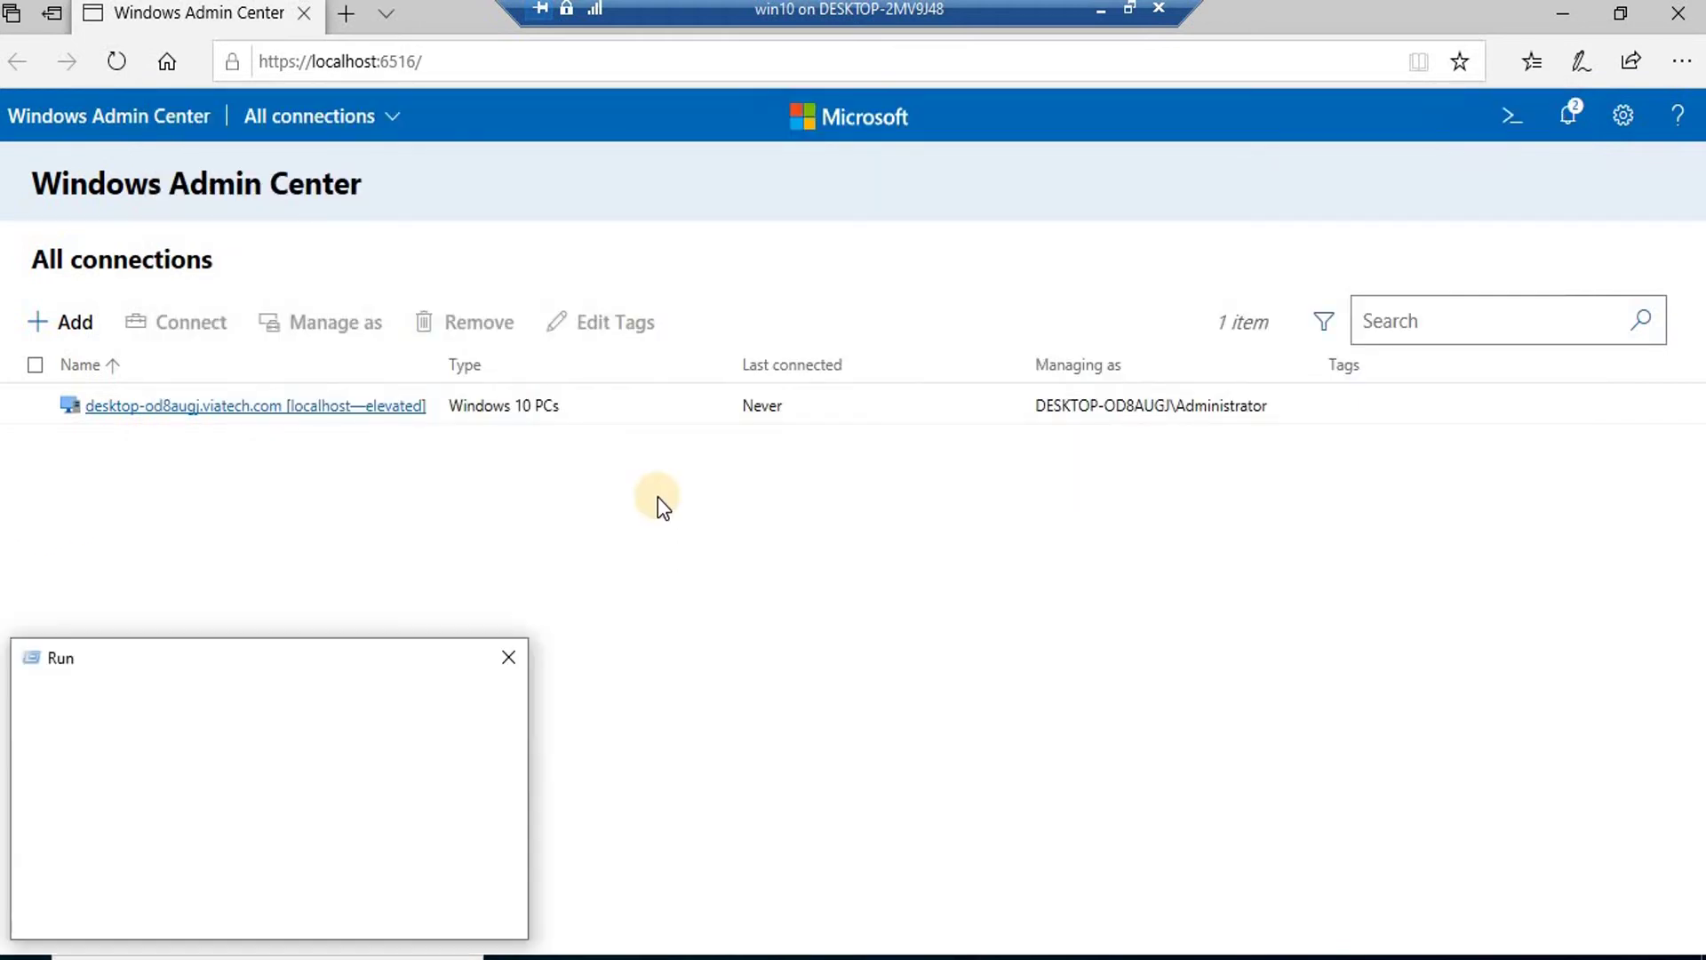
text(cmd)
key(Return)
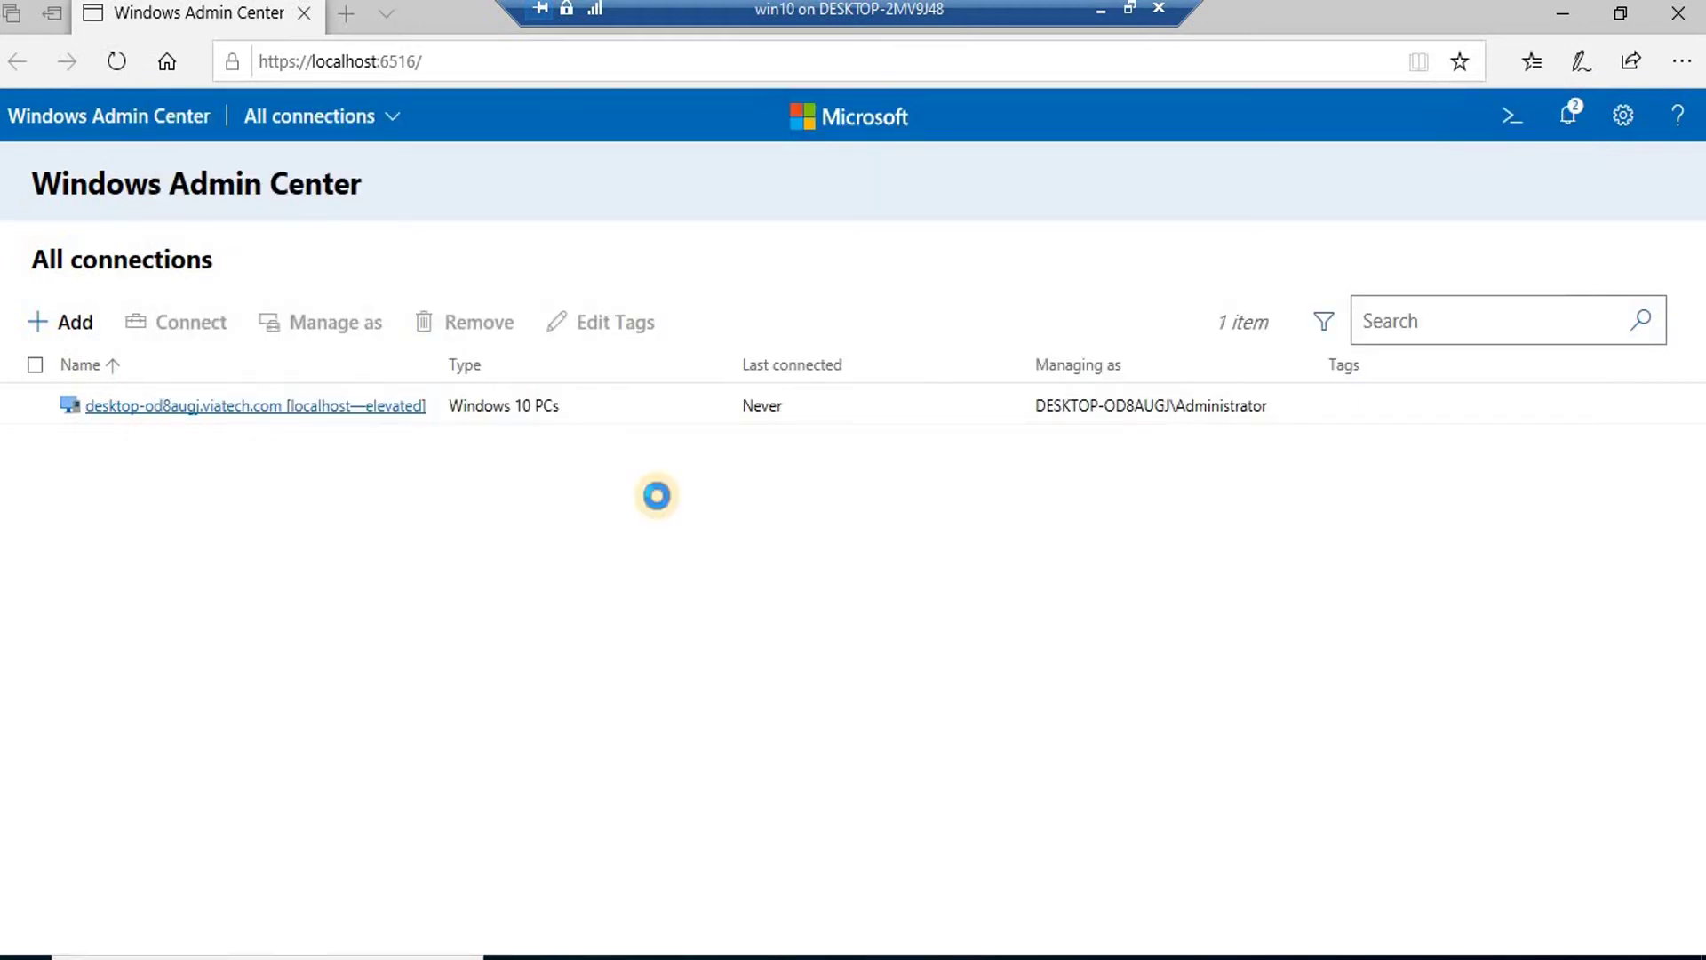
text(ping viate)
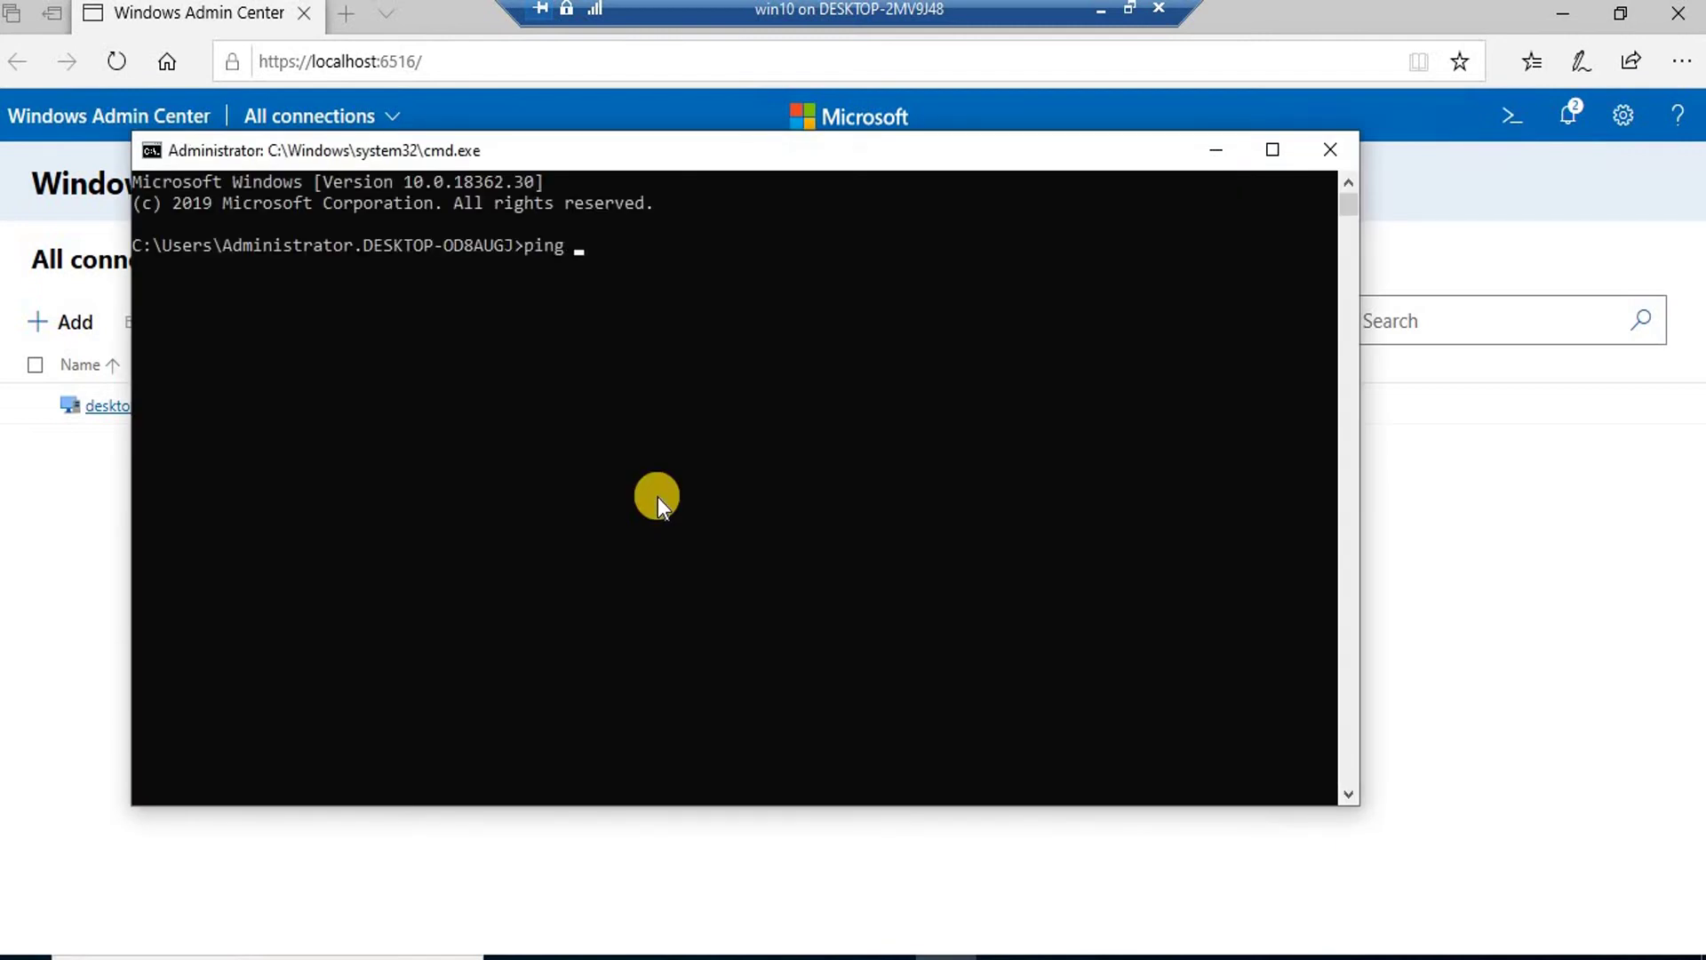
text(hc.com)
key(Return)
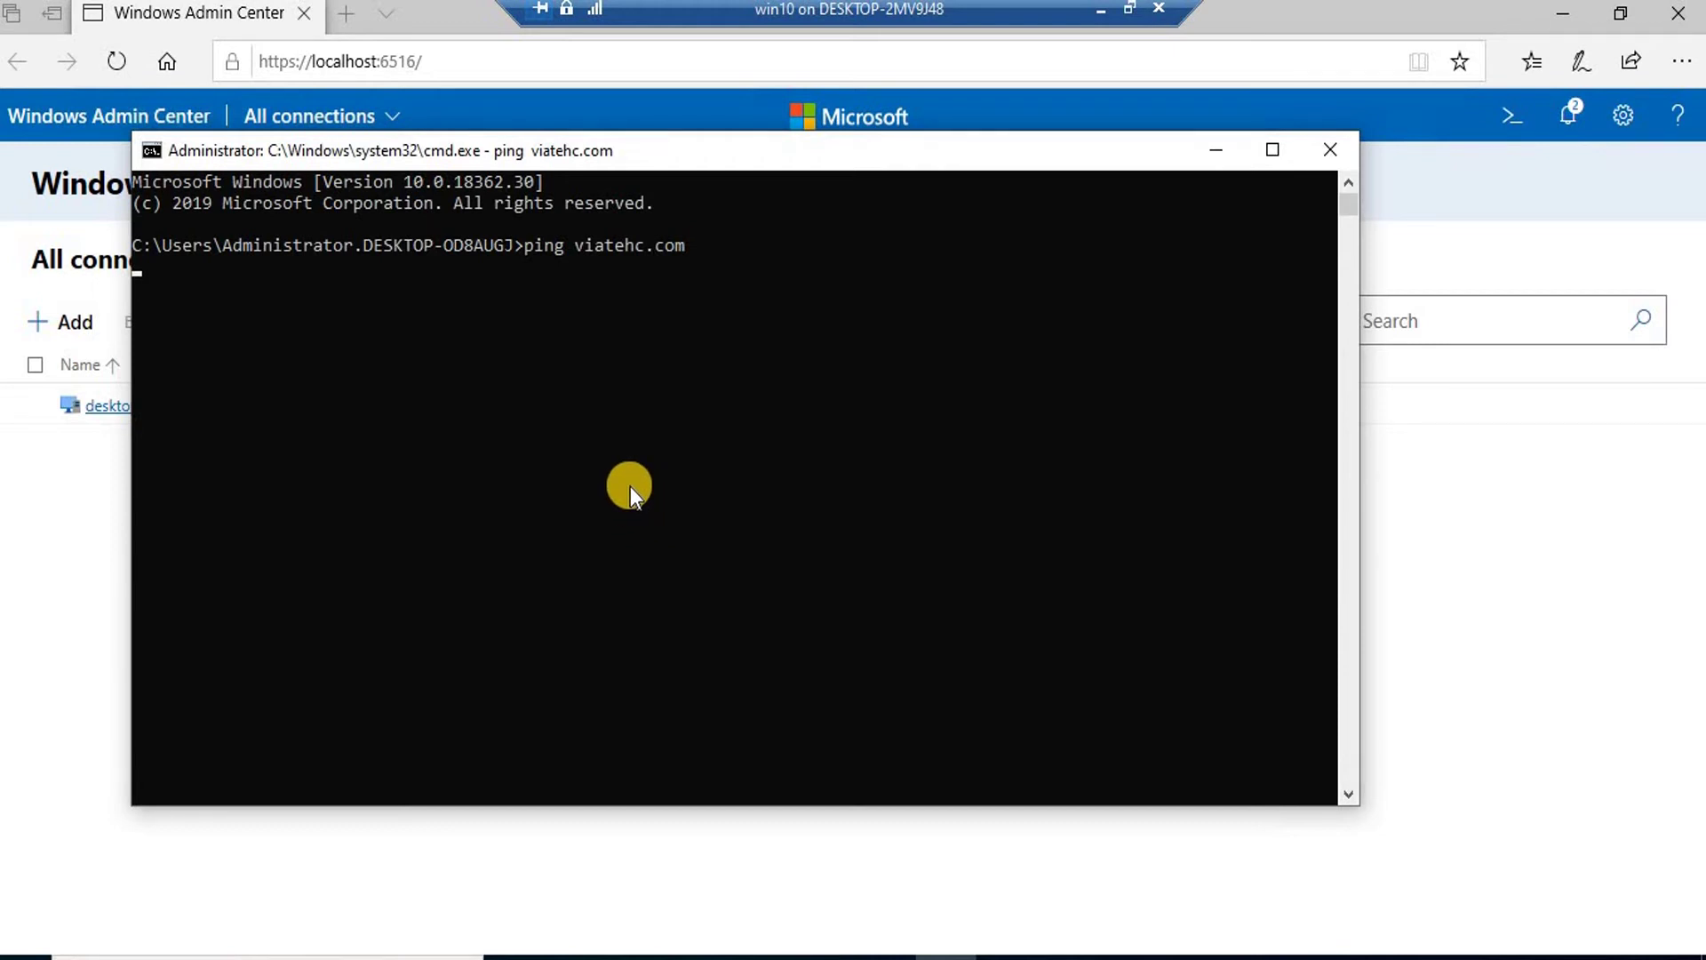
key(ctrl+c)
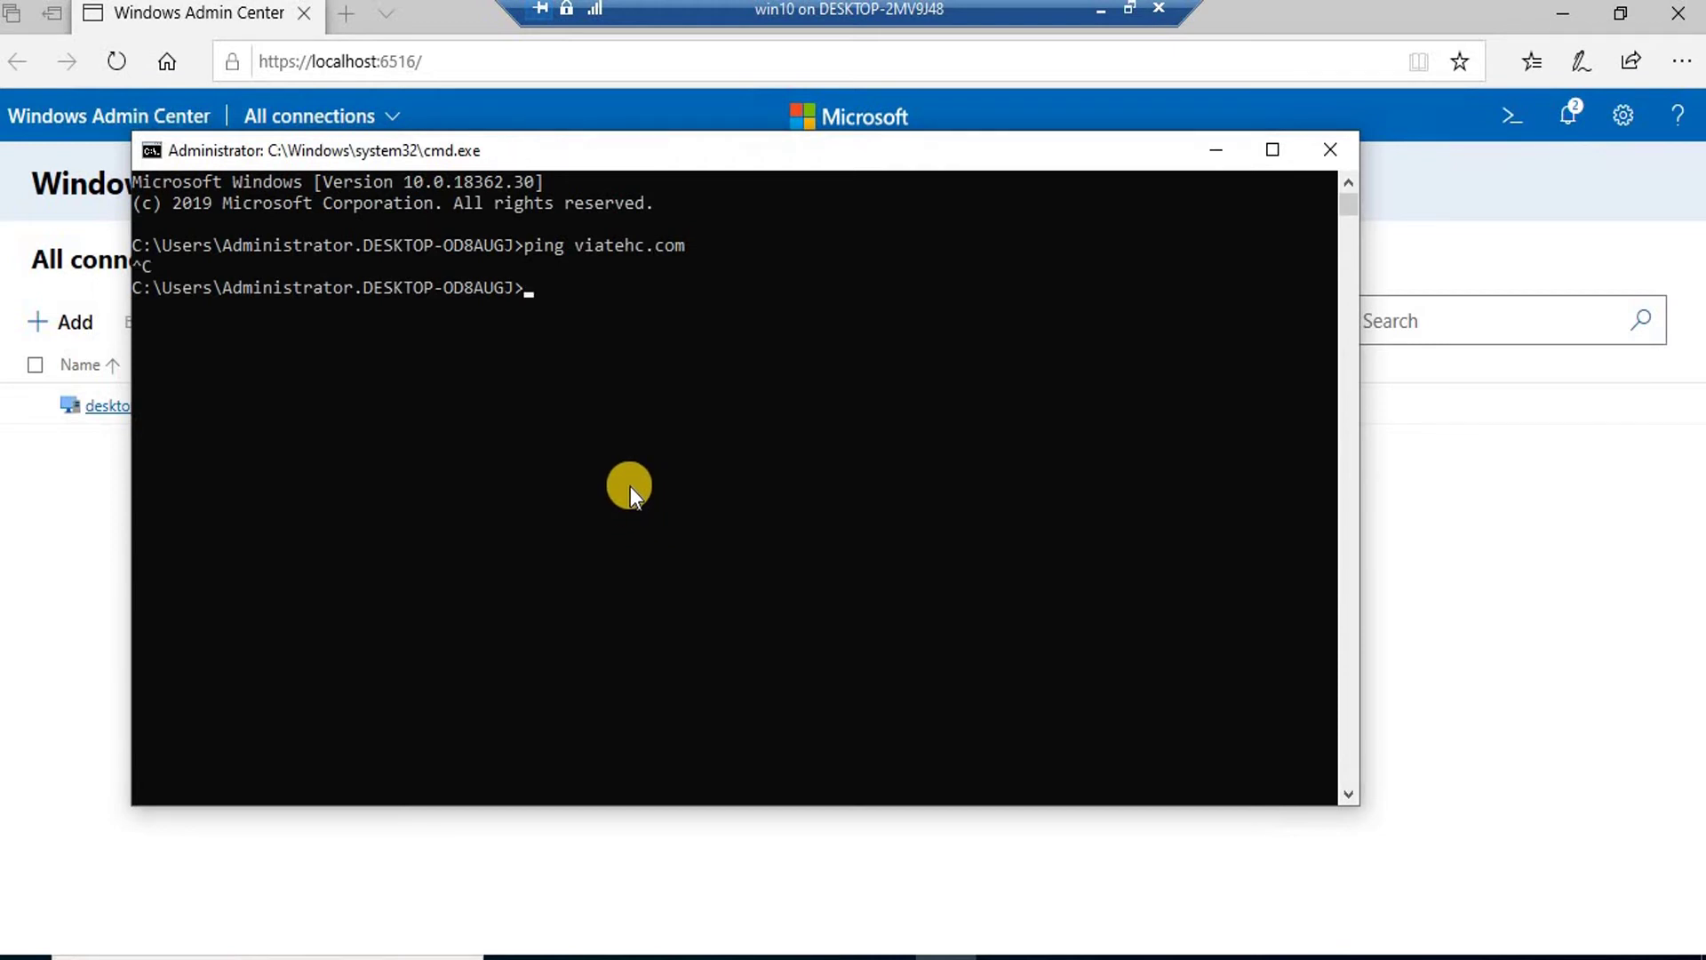
Ping the domain viatech.com from the Command Prompt to test the connection
text(ping viate)
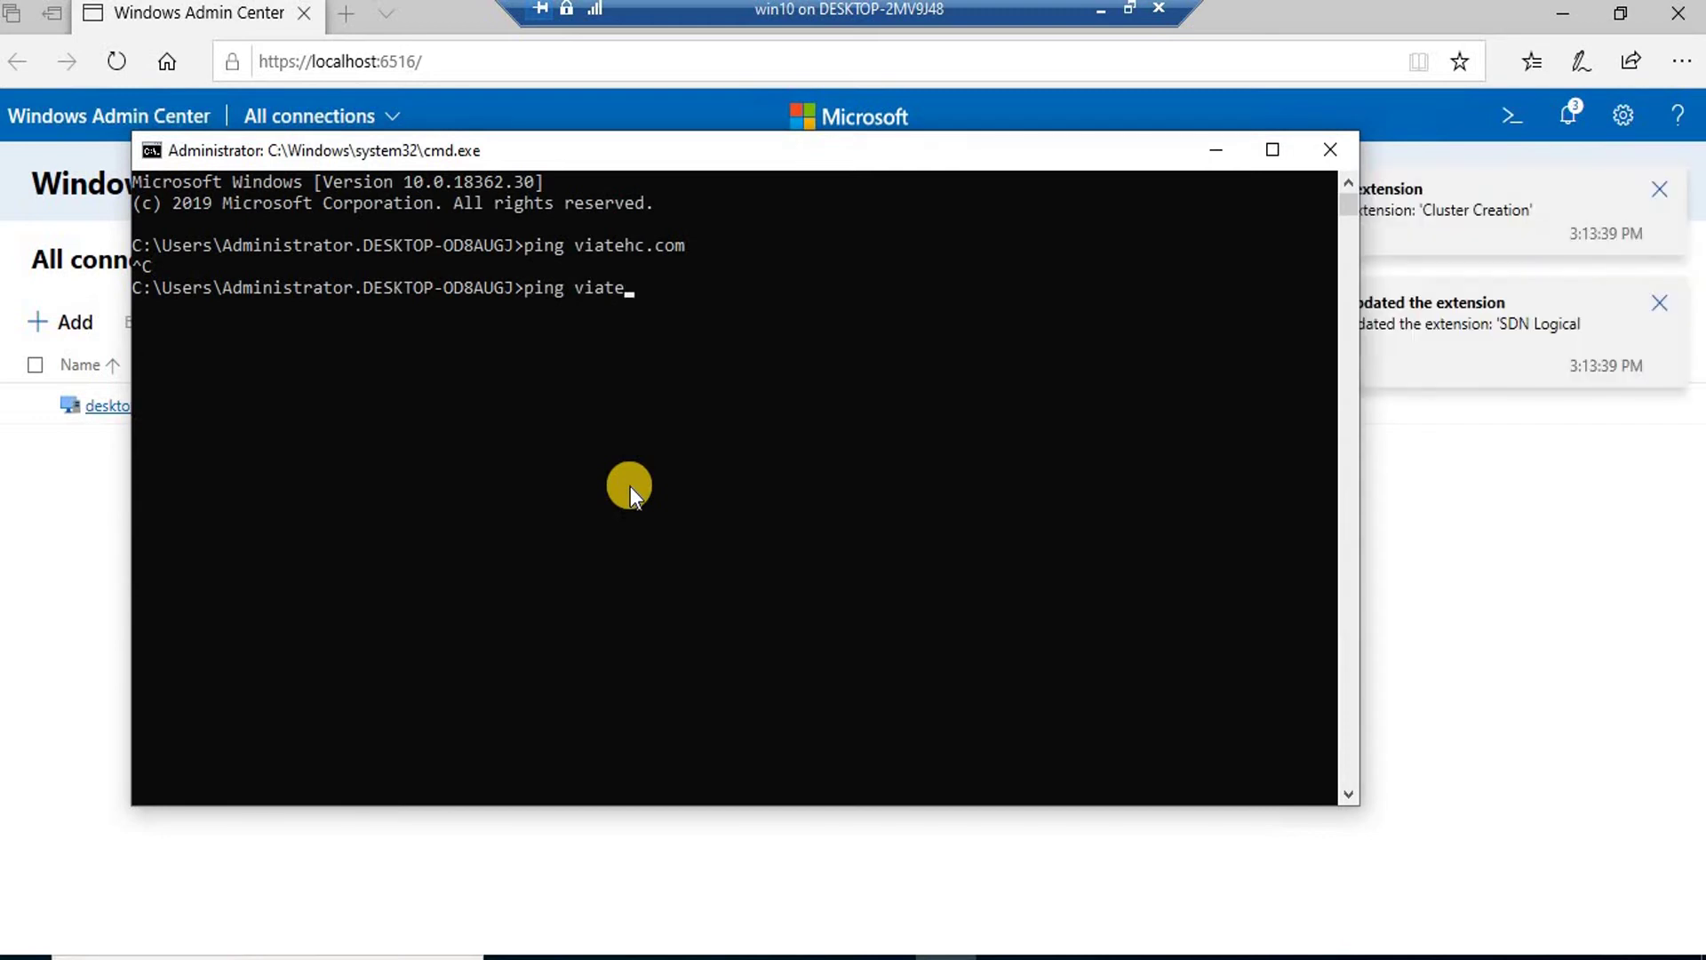
text(ch.com)
key(Return)
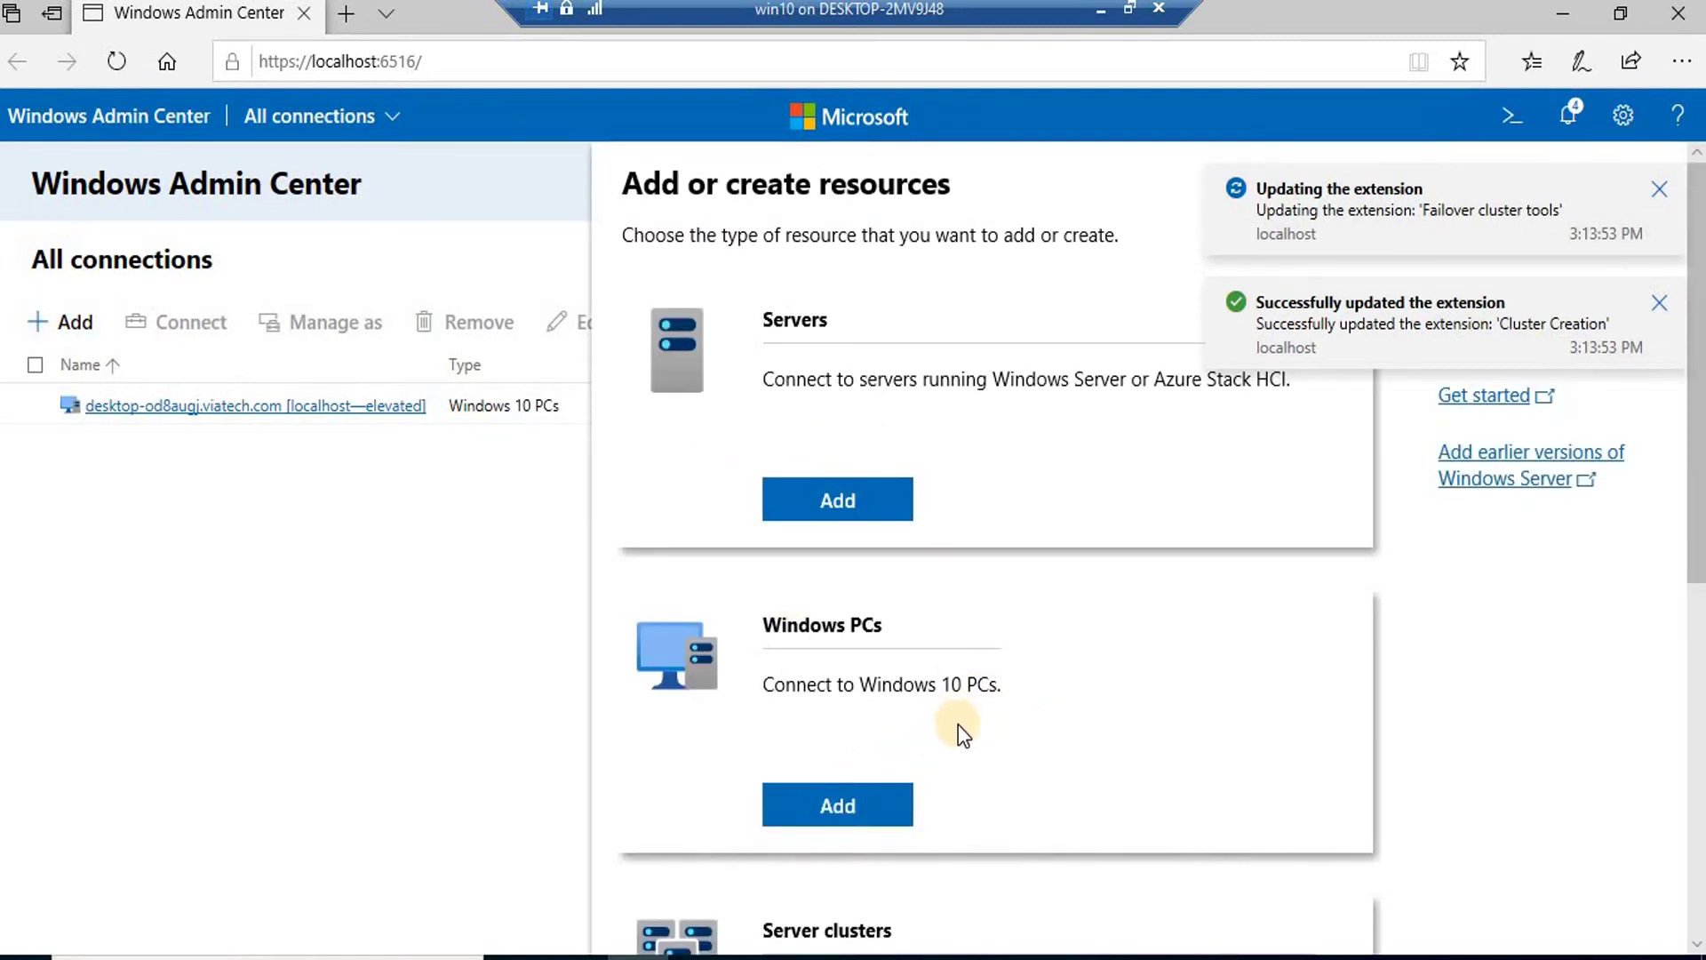
Look through the resource types that can be added or created in Windows Admin Center
click(887, 831)
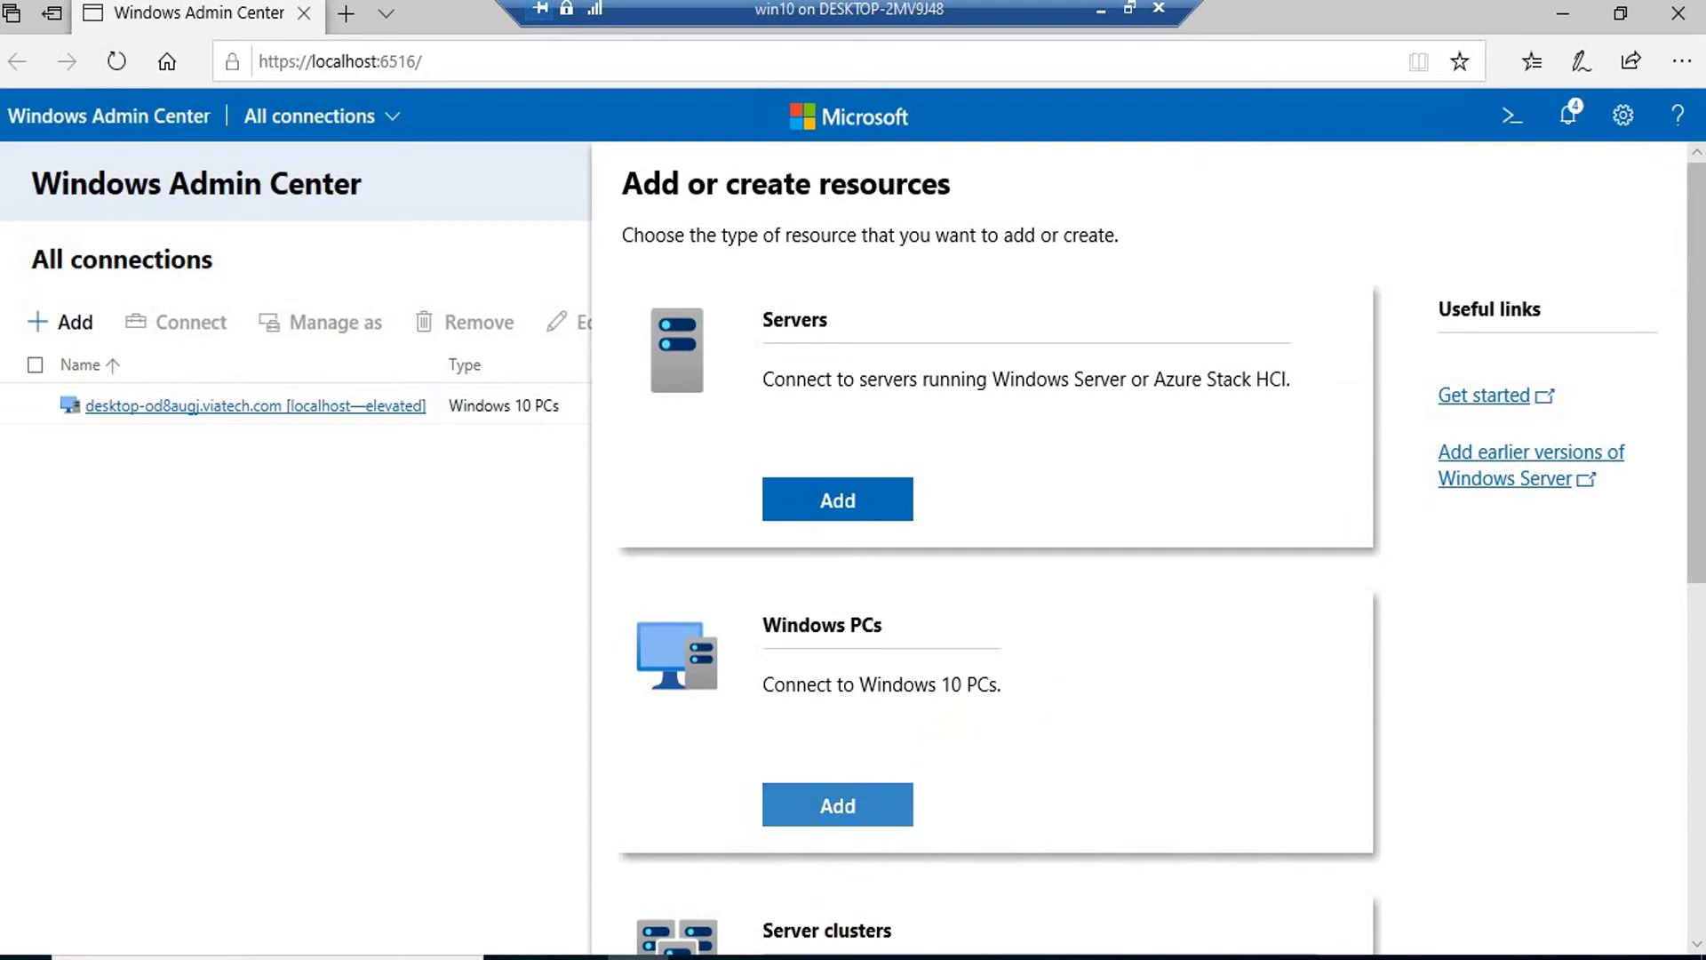
scroll(1161, 510, down, 6)
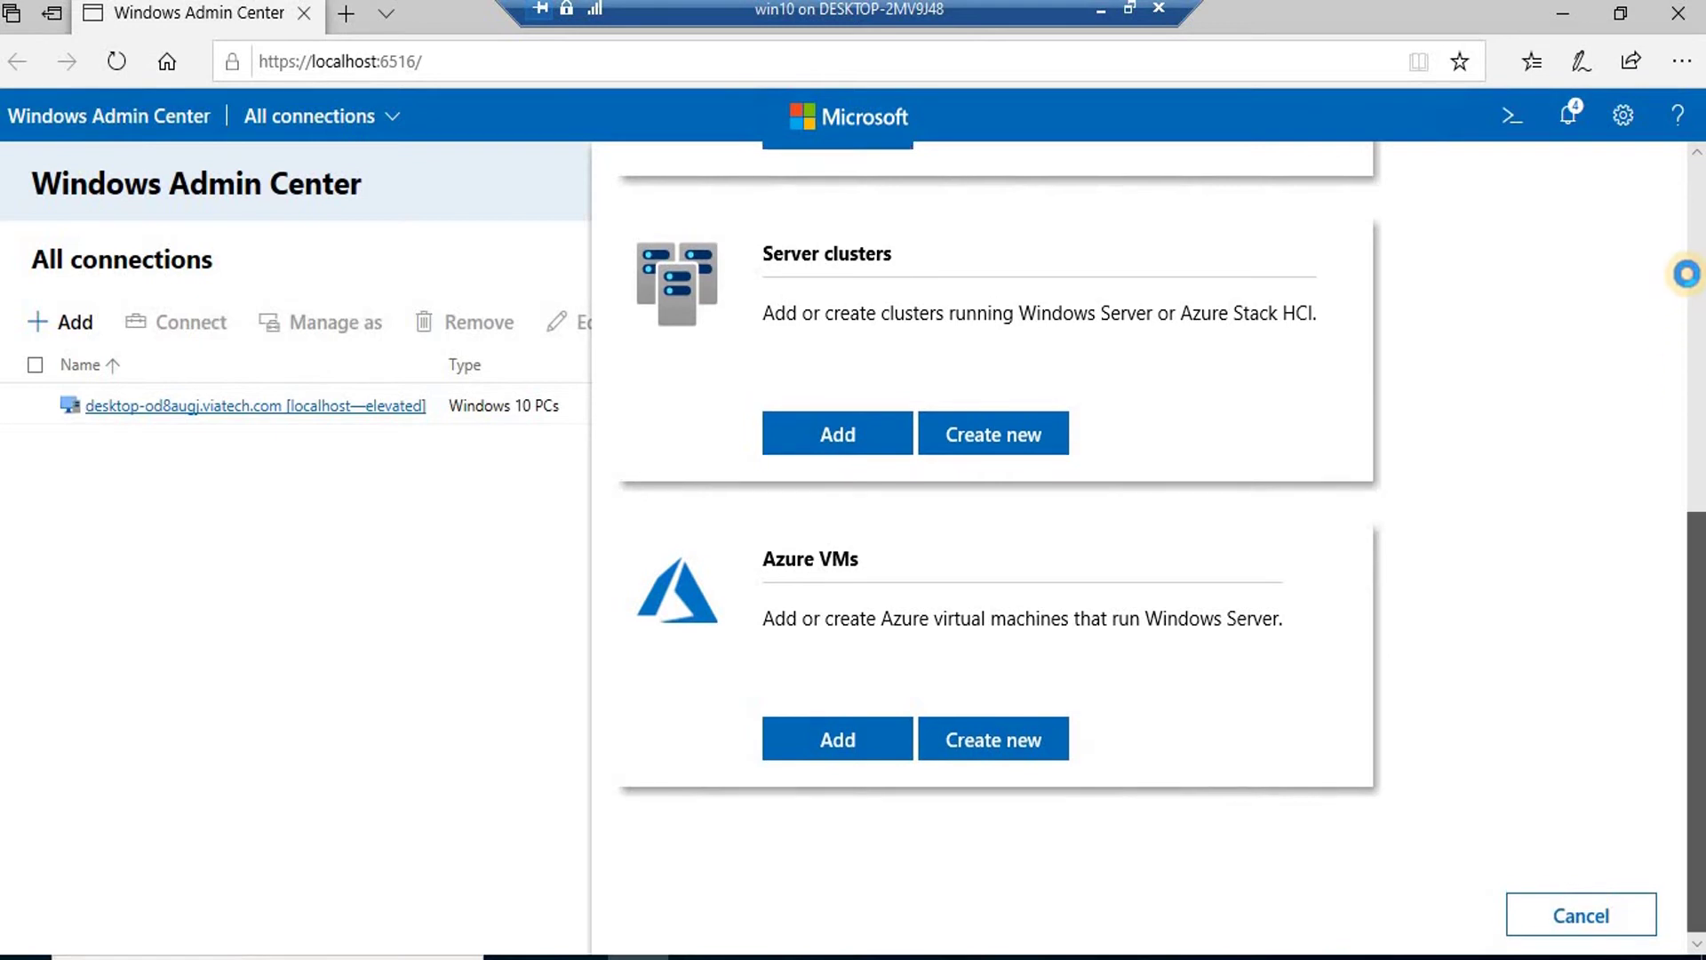
scroll(1697, 537, up, 6)
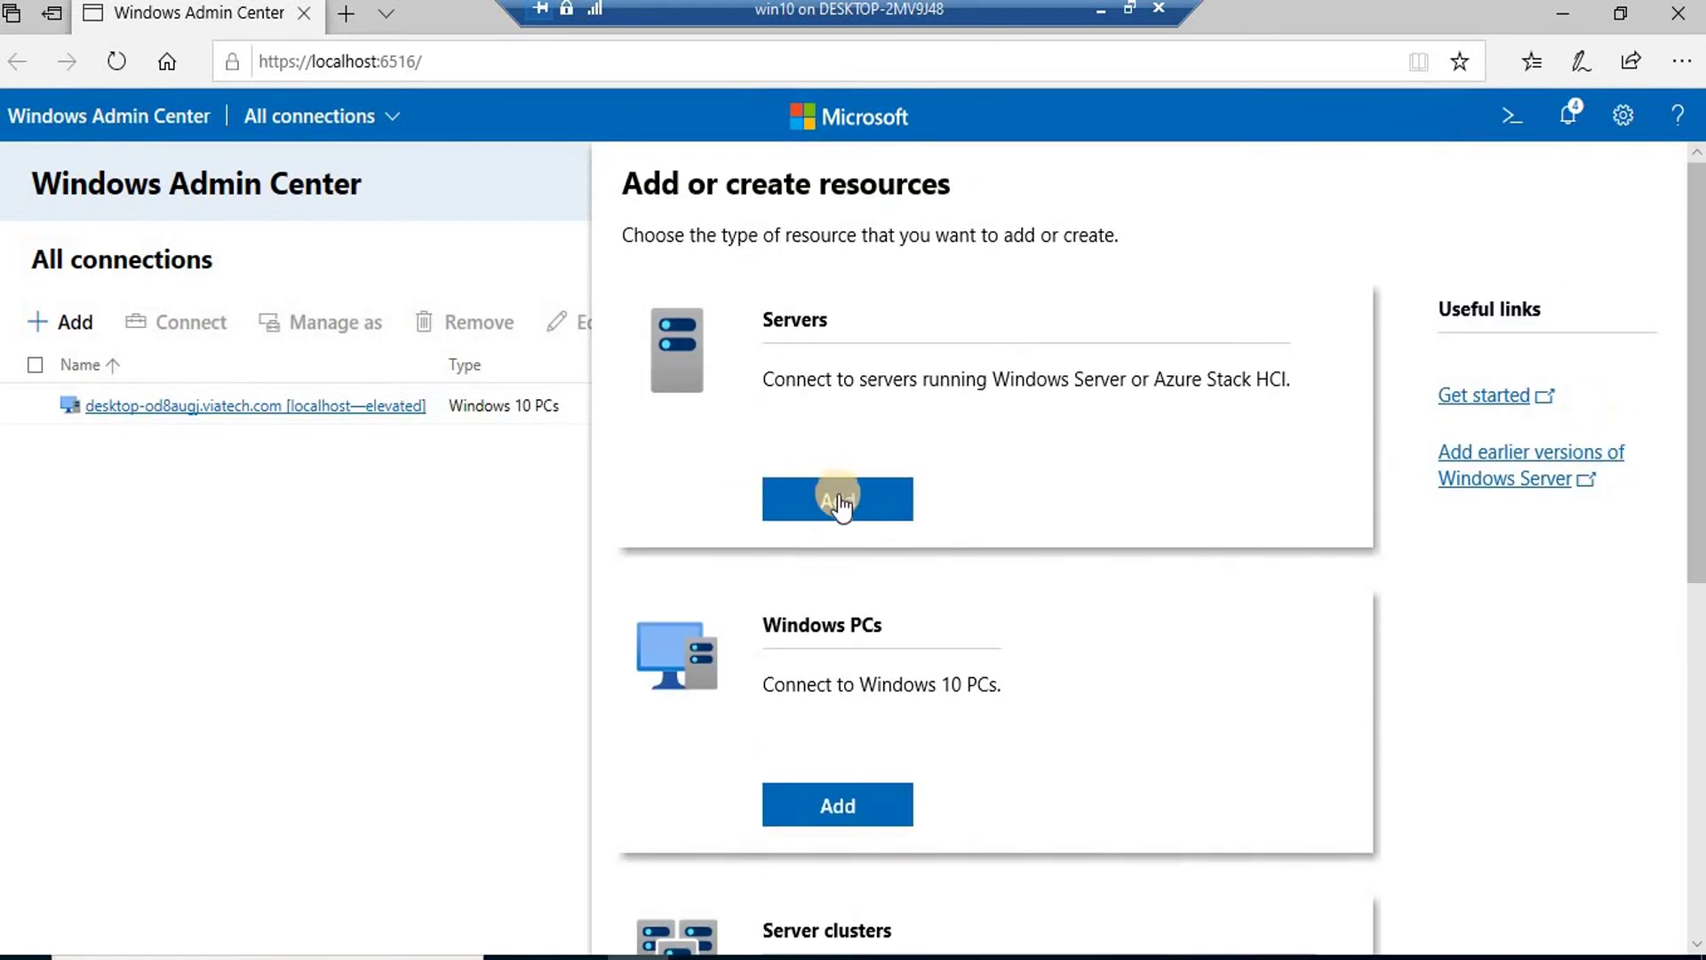
Acknowledge the completed extension updates and reopen the form for adding a Windows Server connection
click(838, 502)
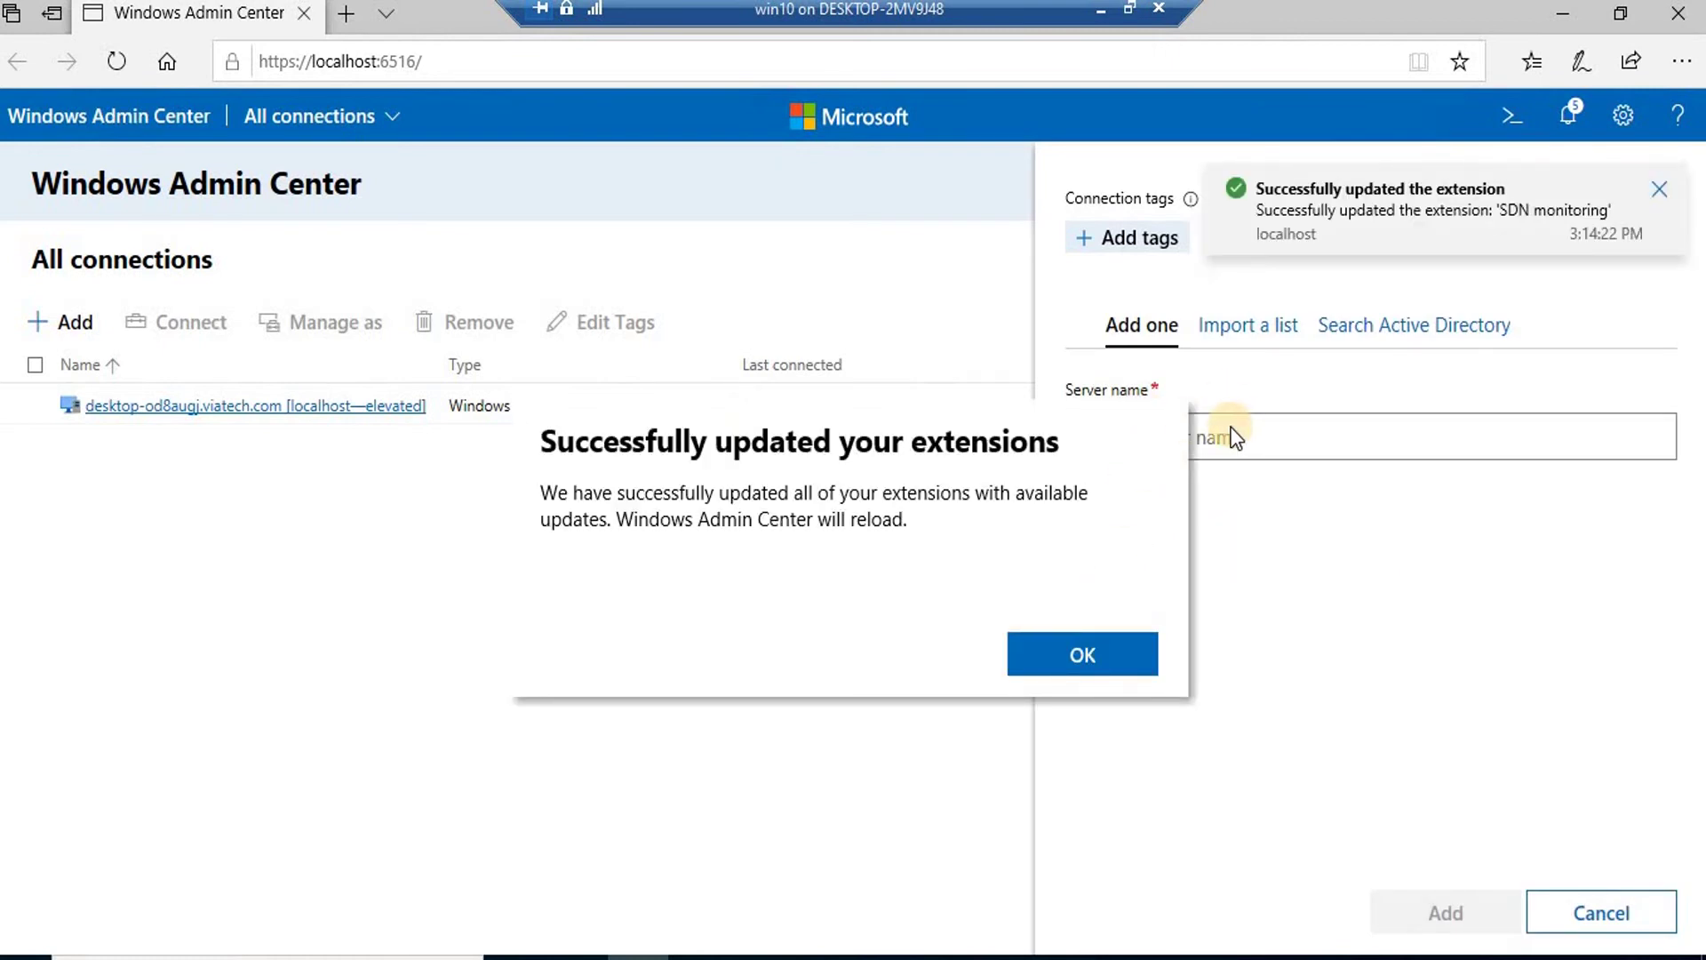
click(1078, 658)
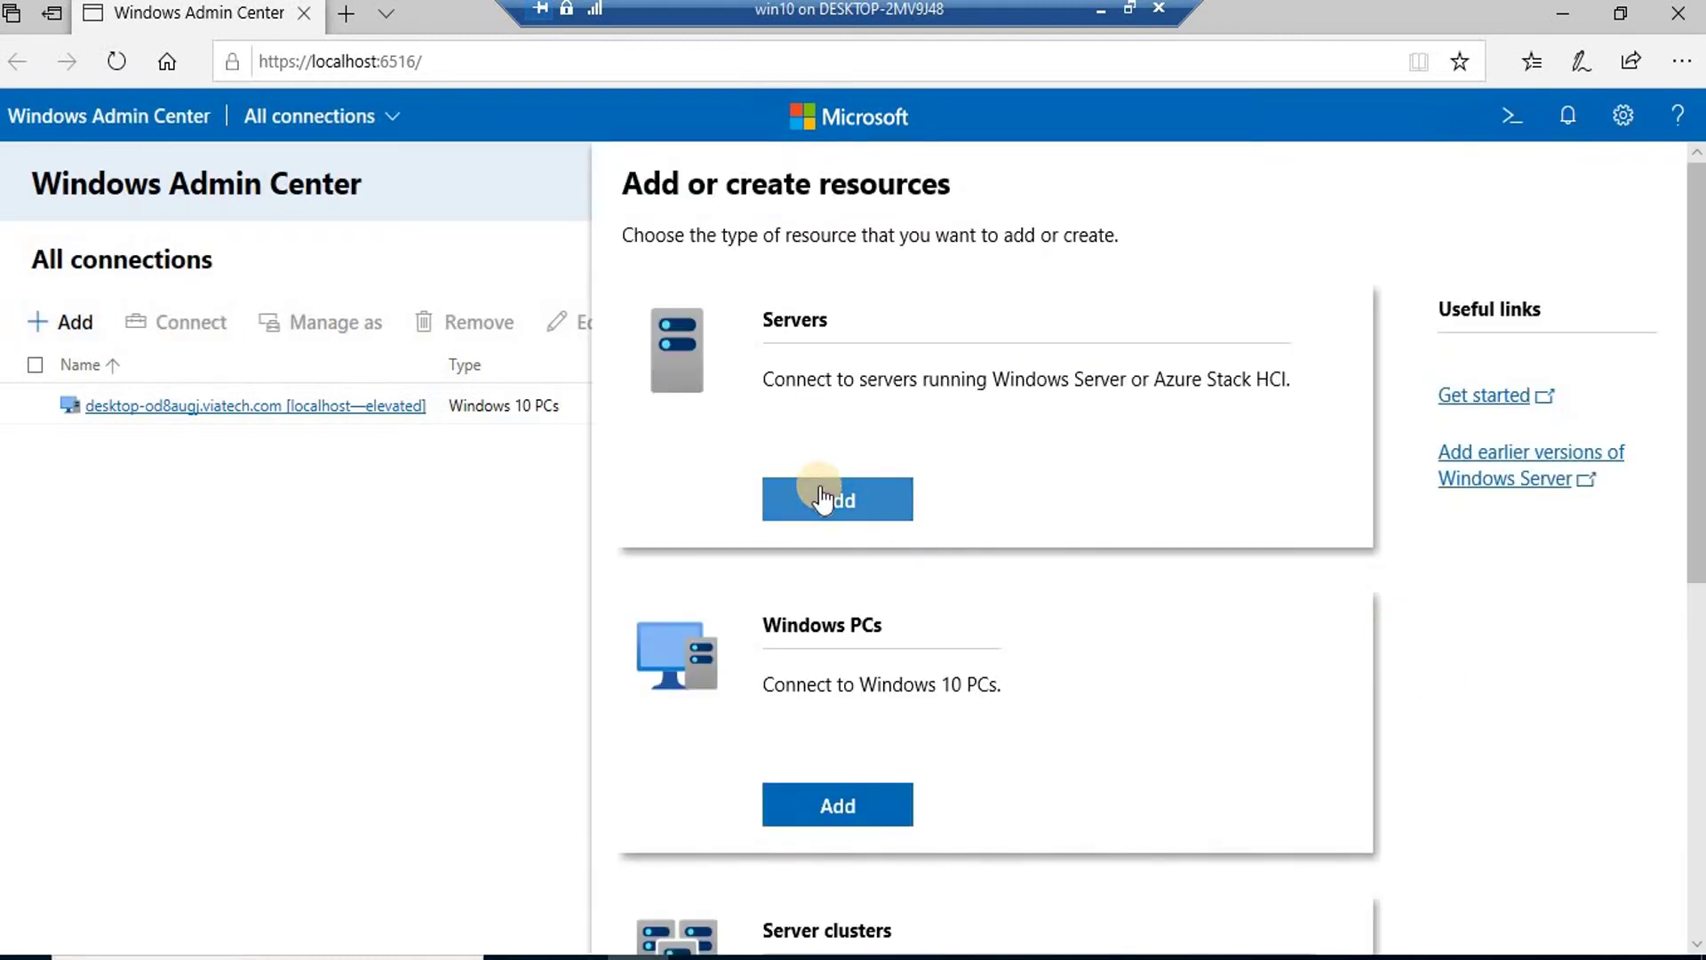
click(832, 494)
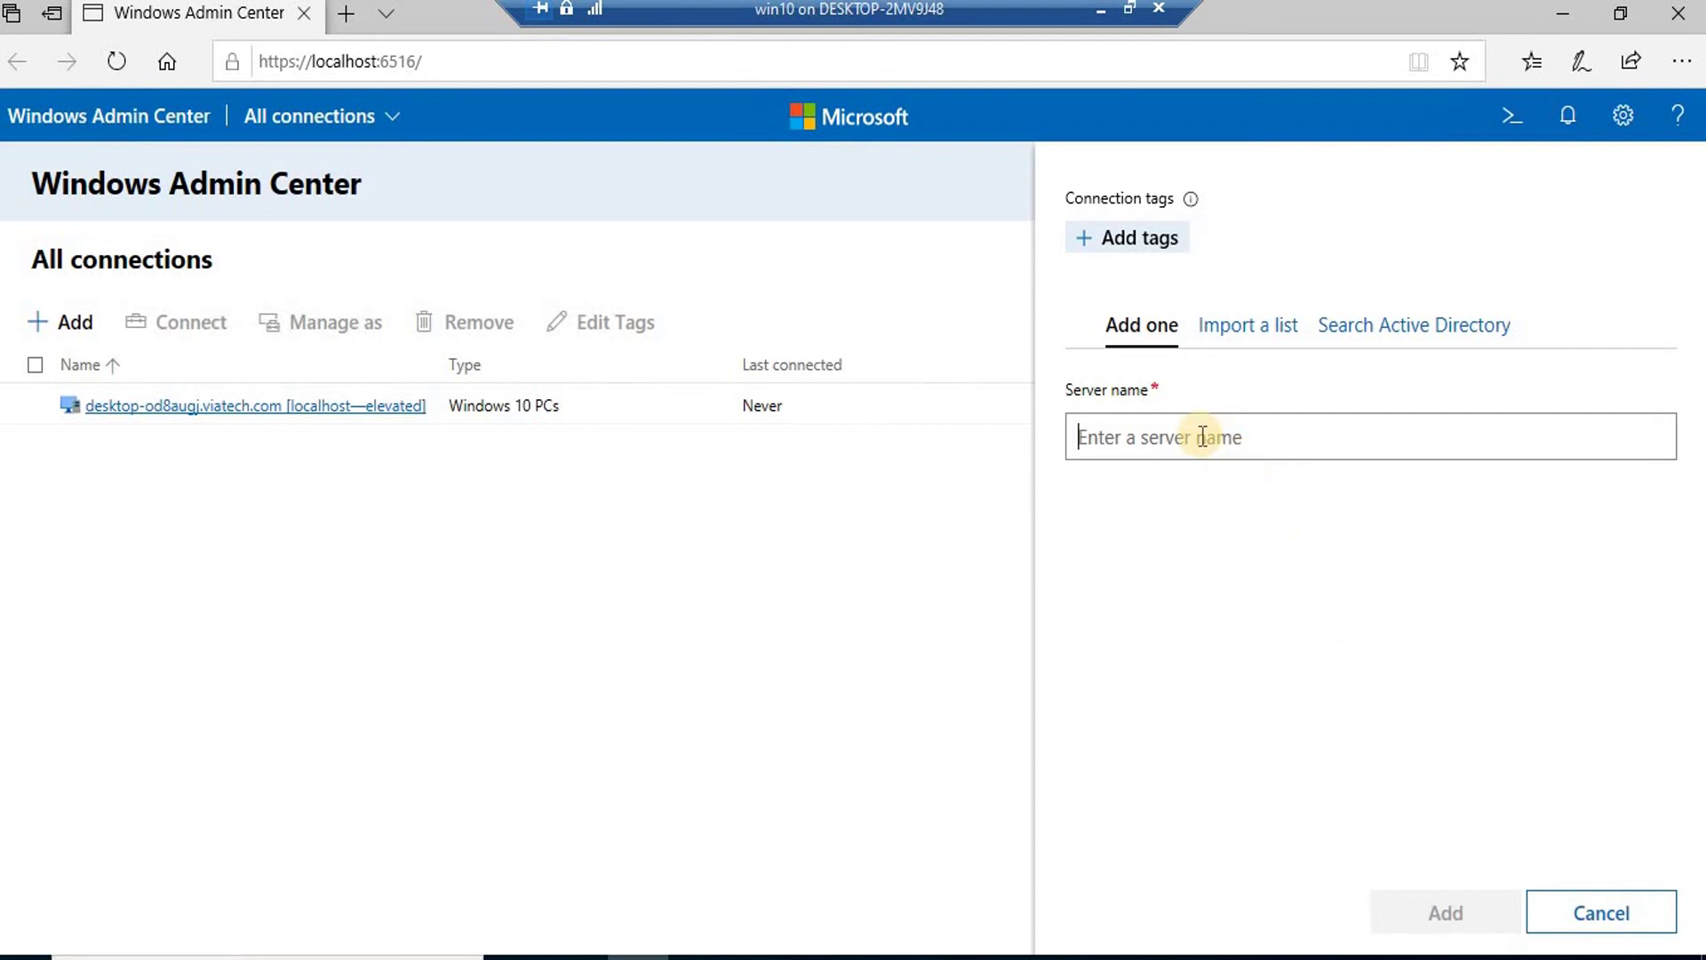
Enter dc.viatech.com as the server name and add the server to the connection list
text(dc.i)
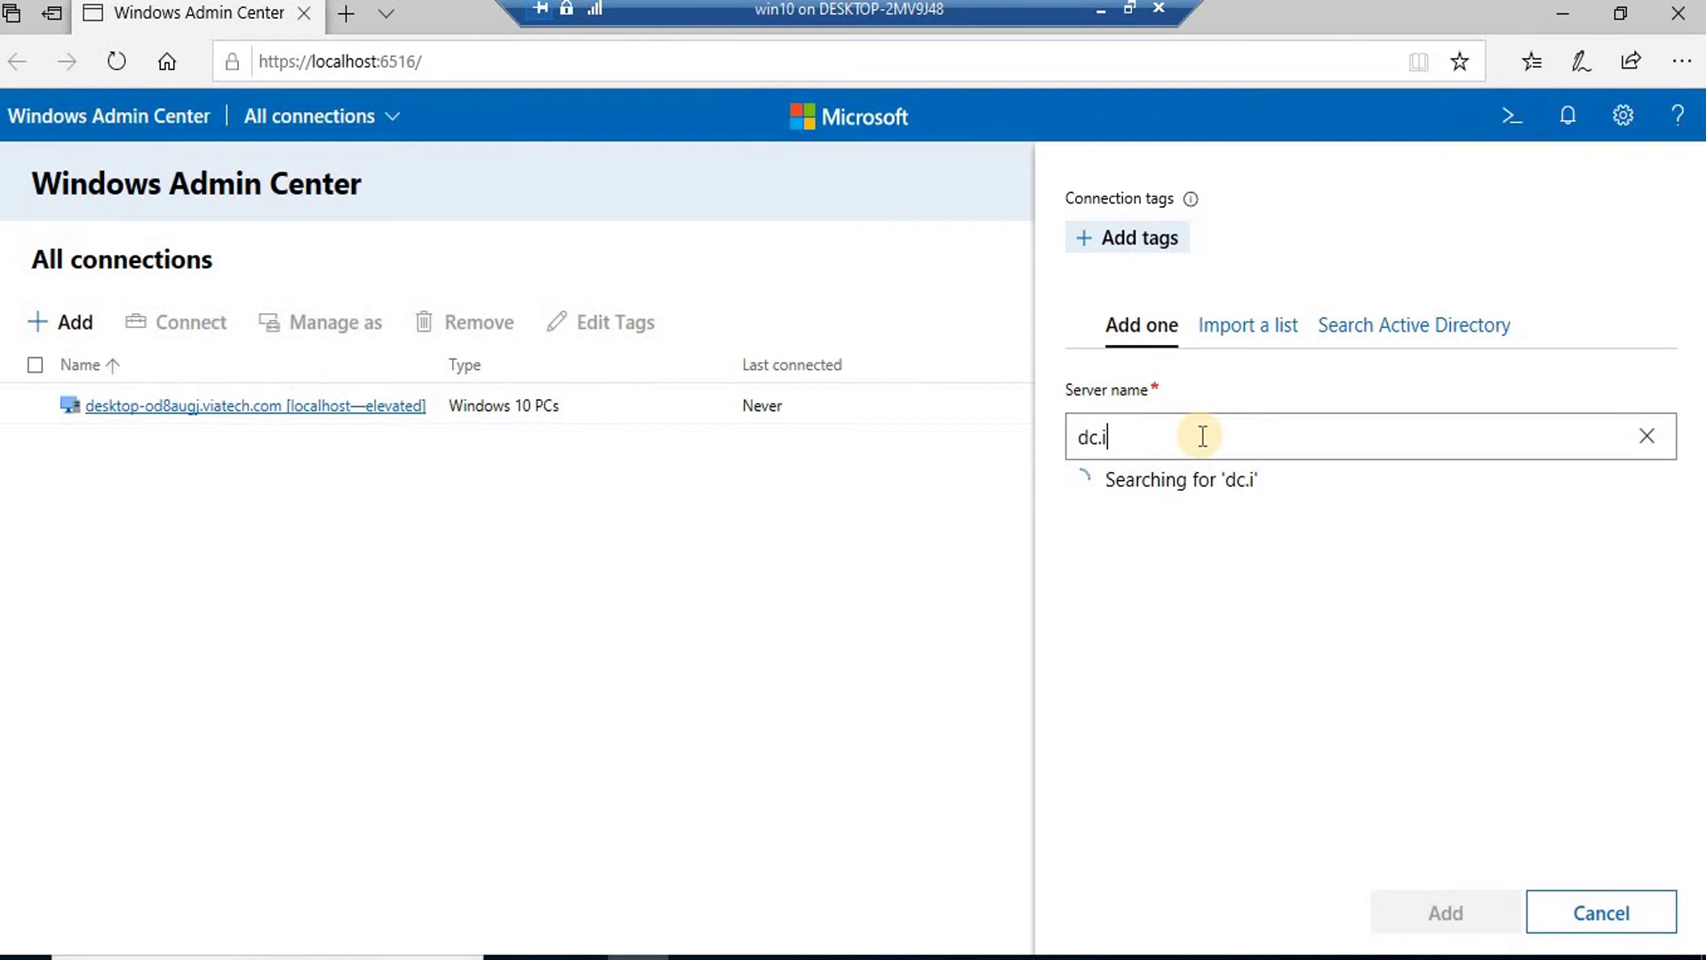
key(BackSpace)
text(viateh.com)
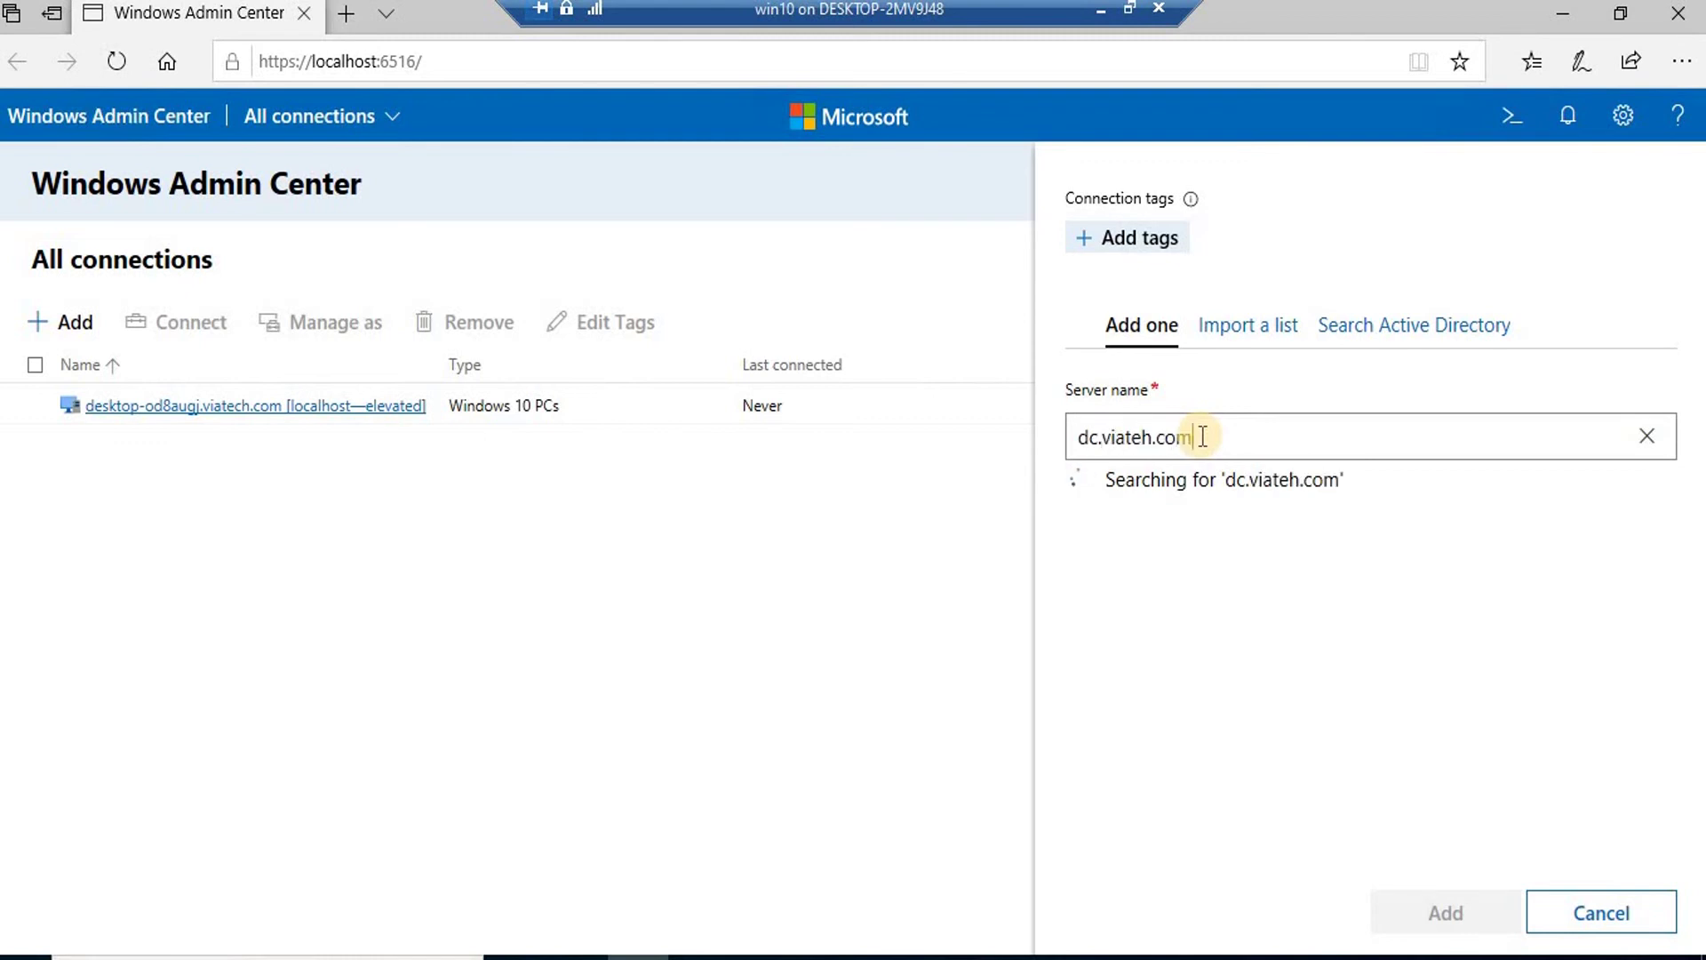
double_click(1143, 435)
key(BackSpace)
text(c)
key(BackSpace)
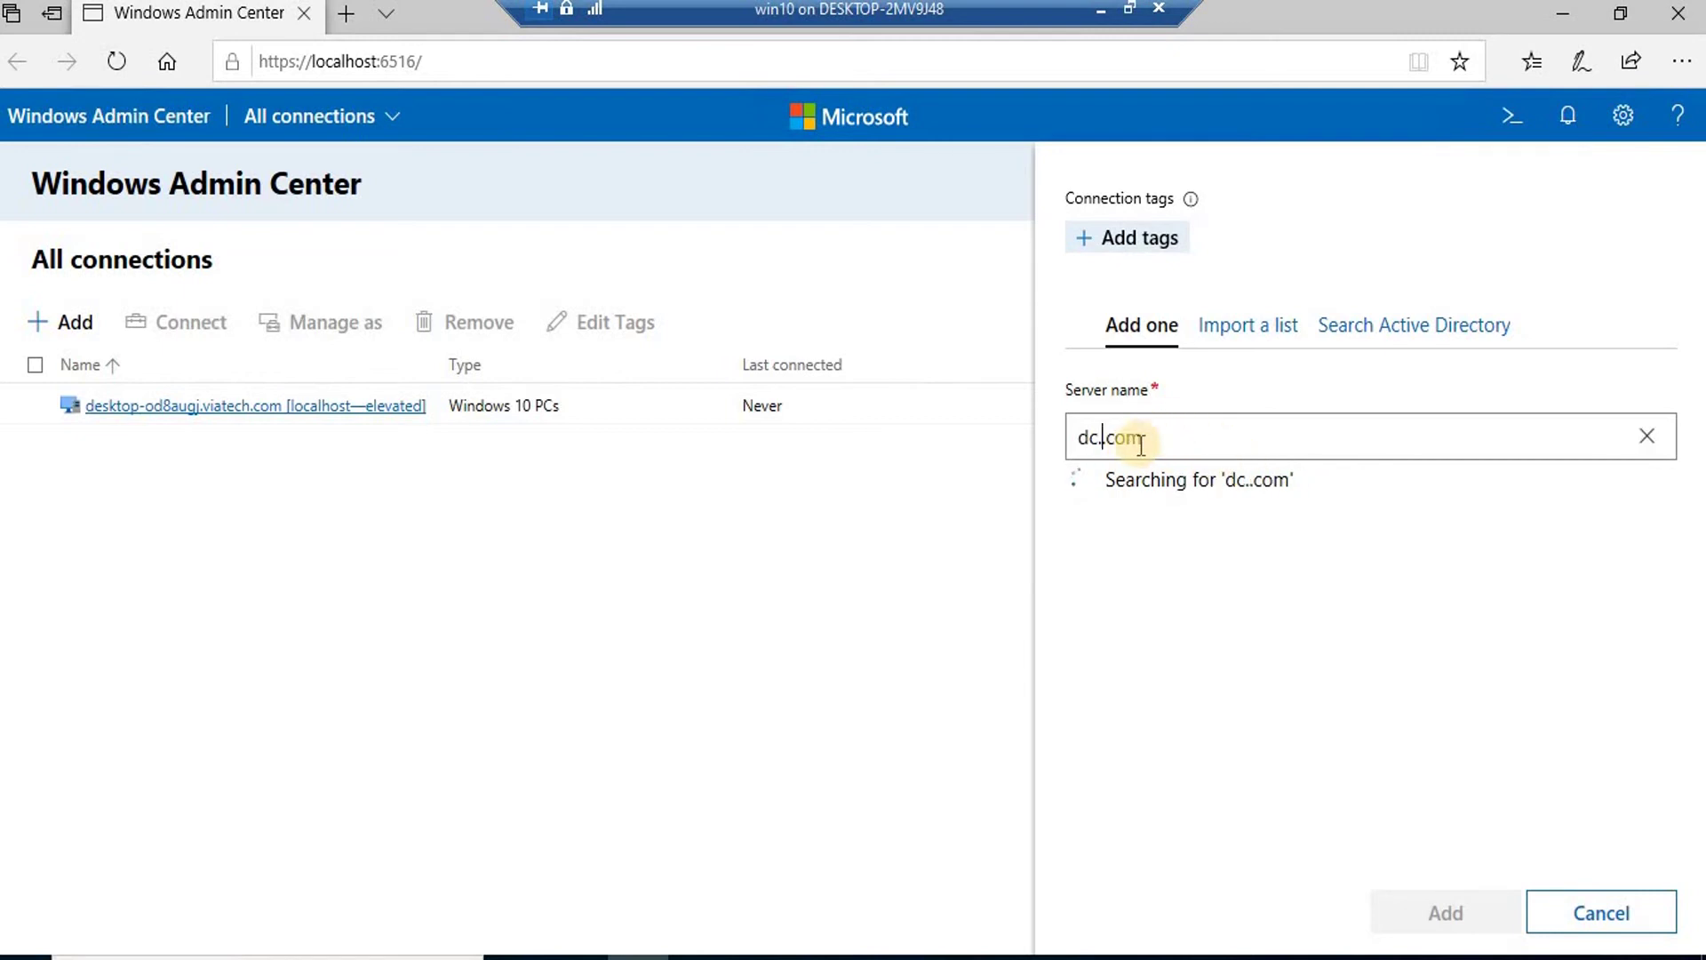
text(viatech)
click(1262, 433)
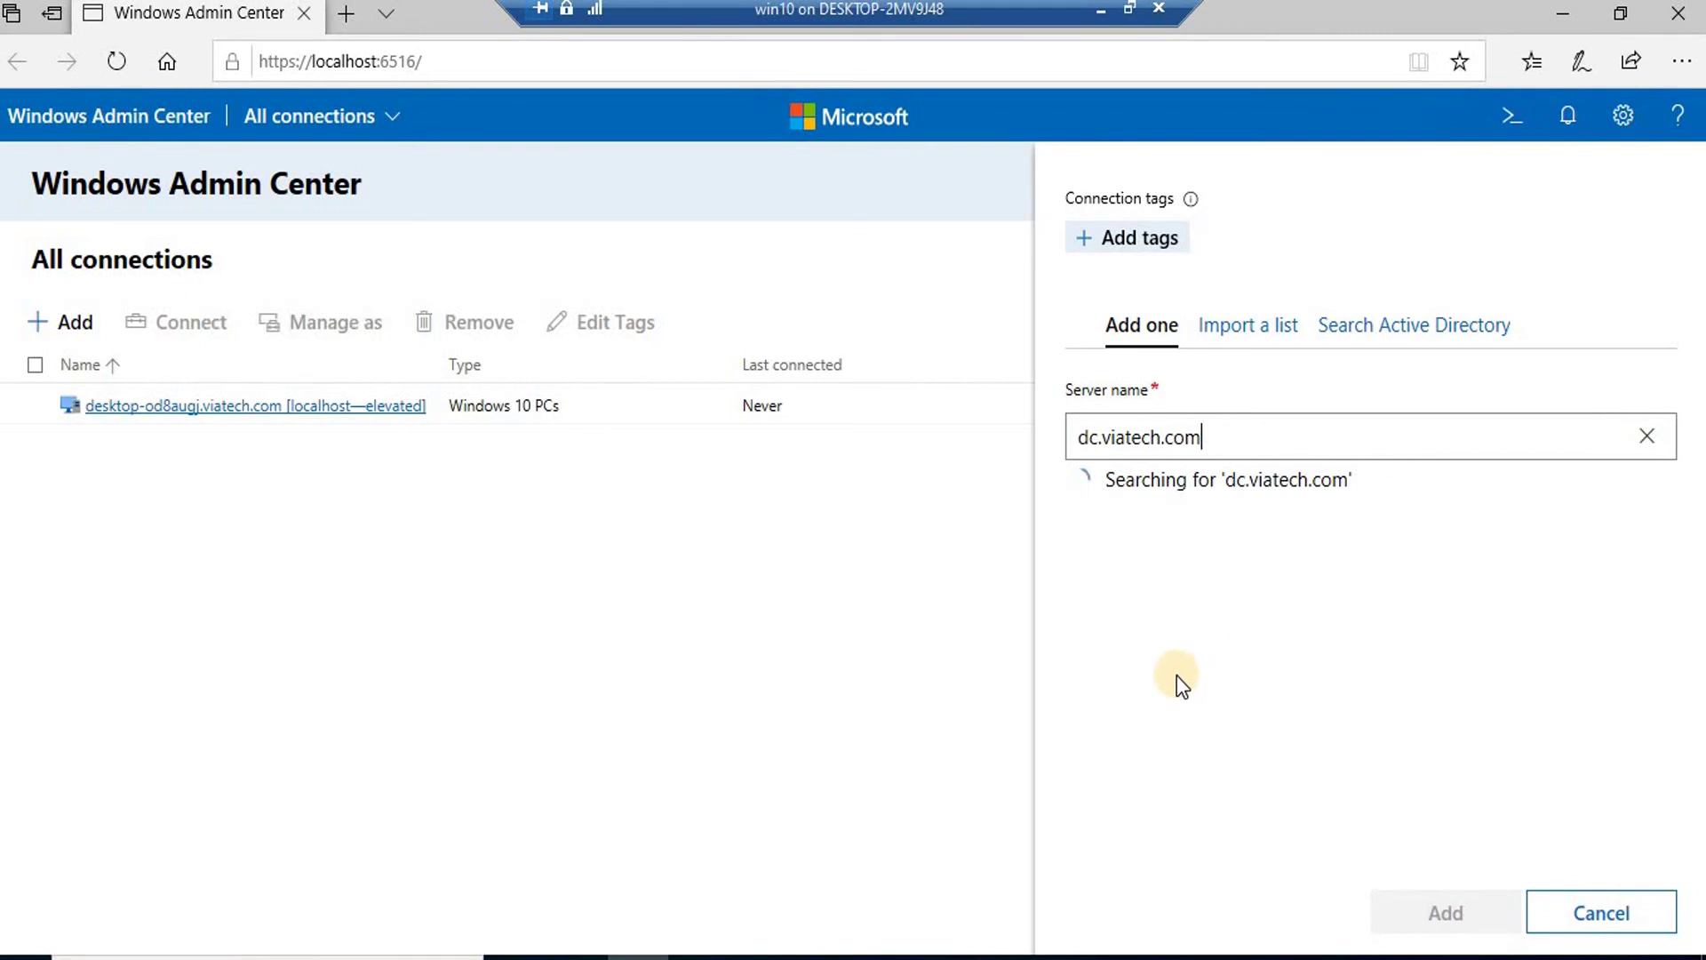
click(1187, 612)
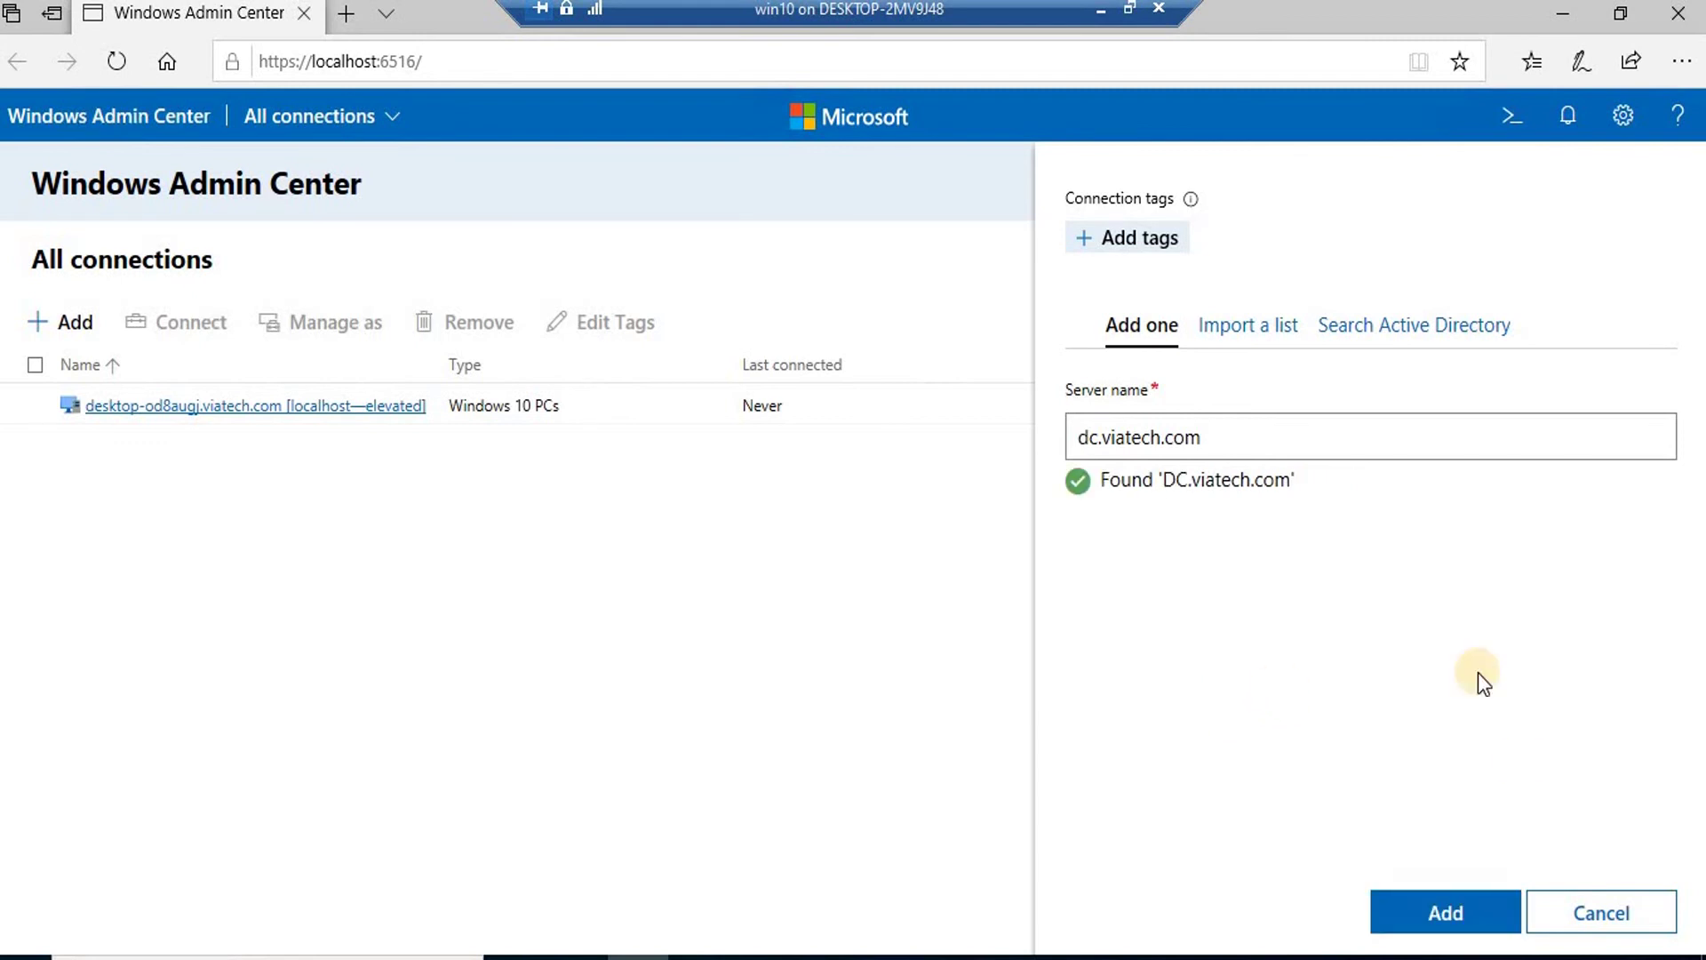
click(1446, 913)
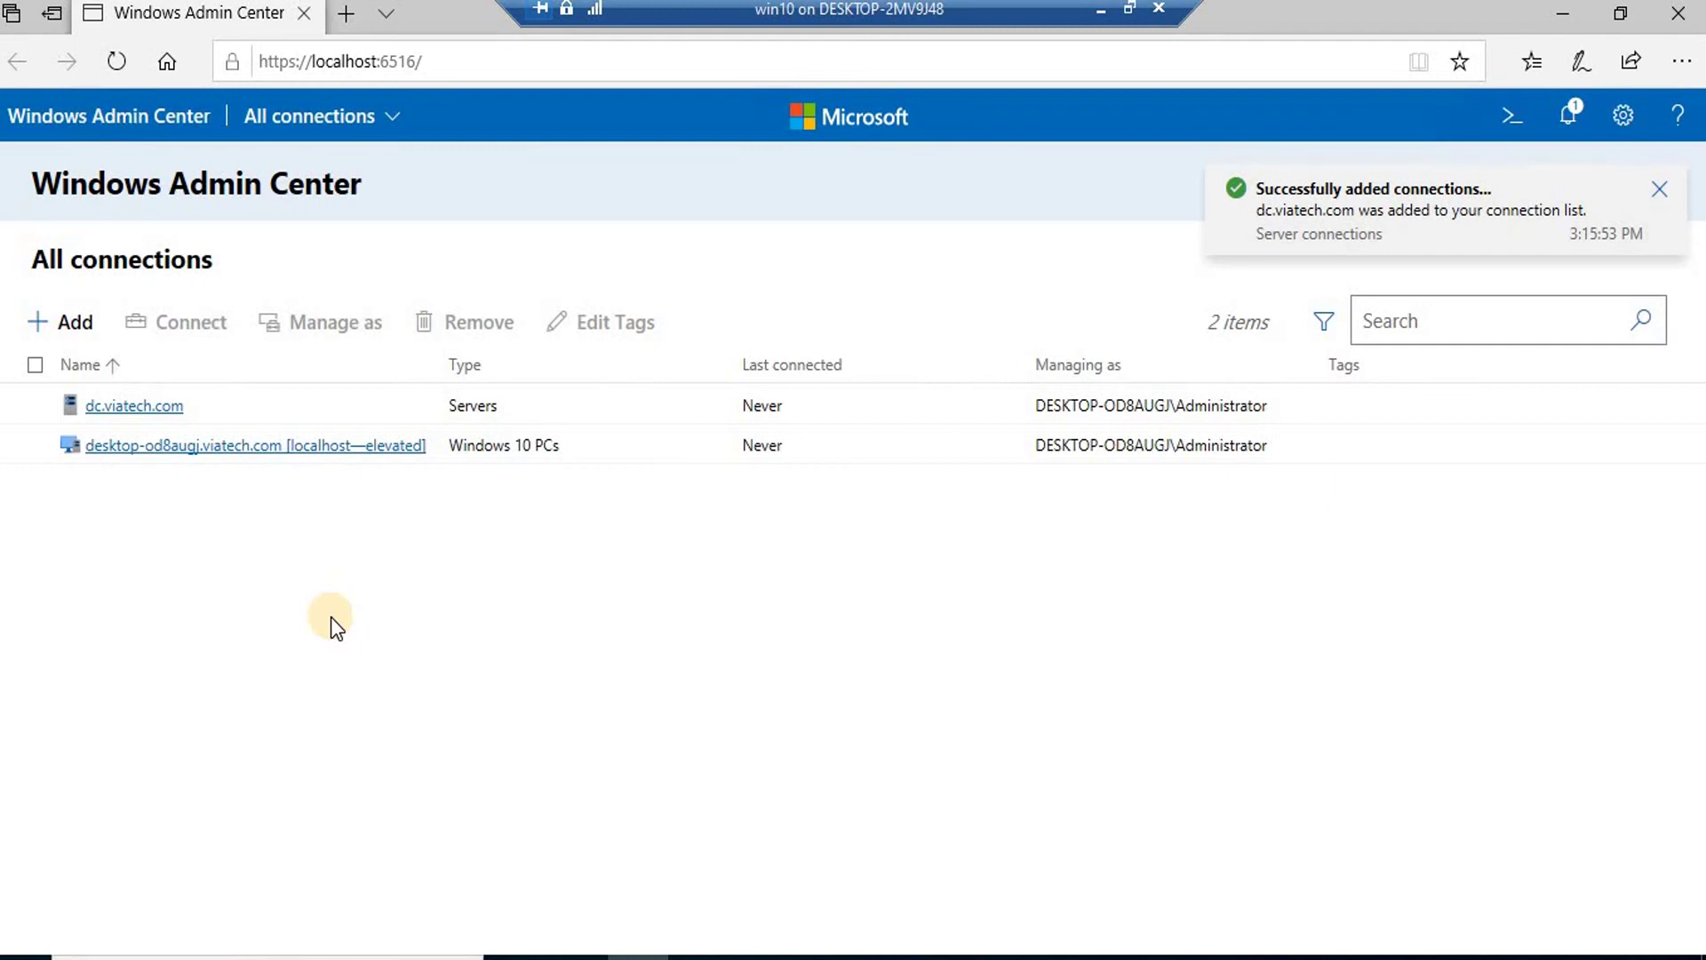
Select dc.viatech.com among all connections and connect to it for management
click(35, 407)
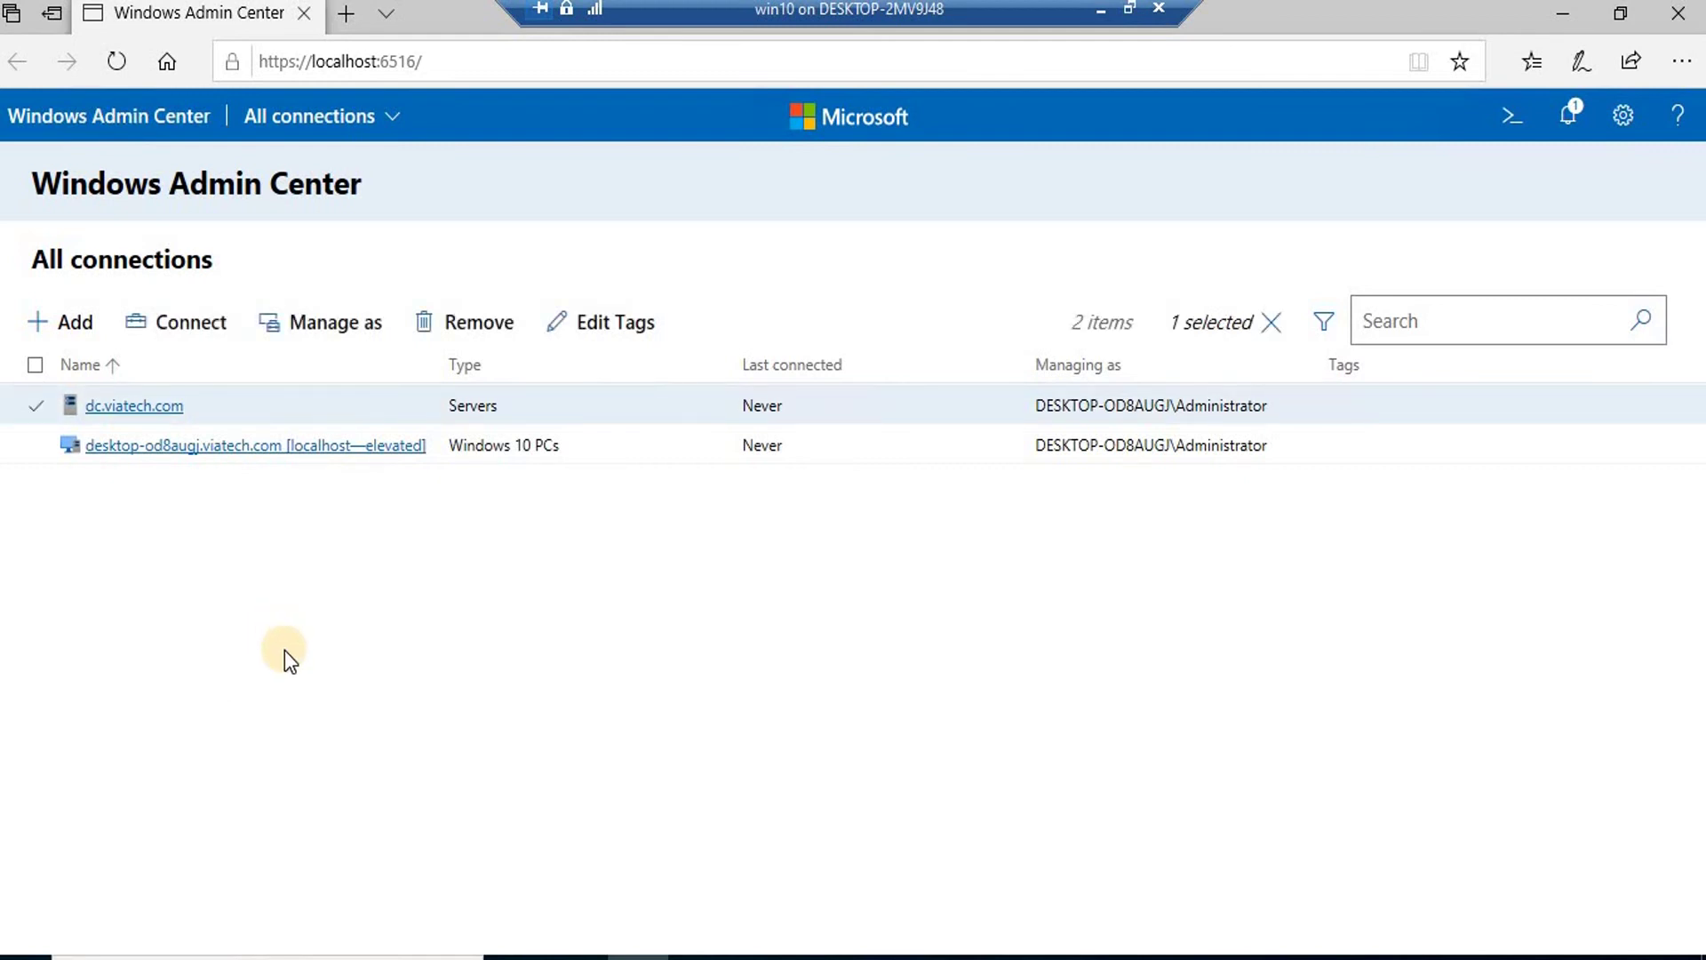
click(113, 410)
click(930, 690)
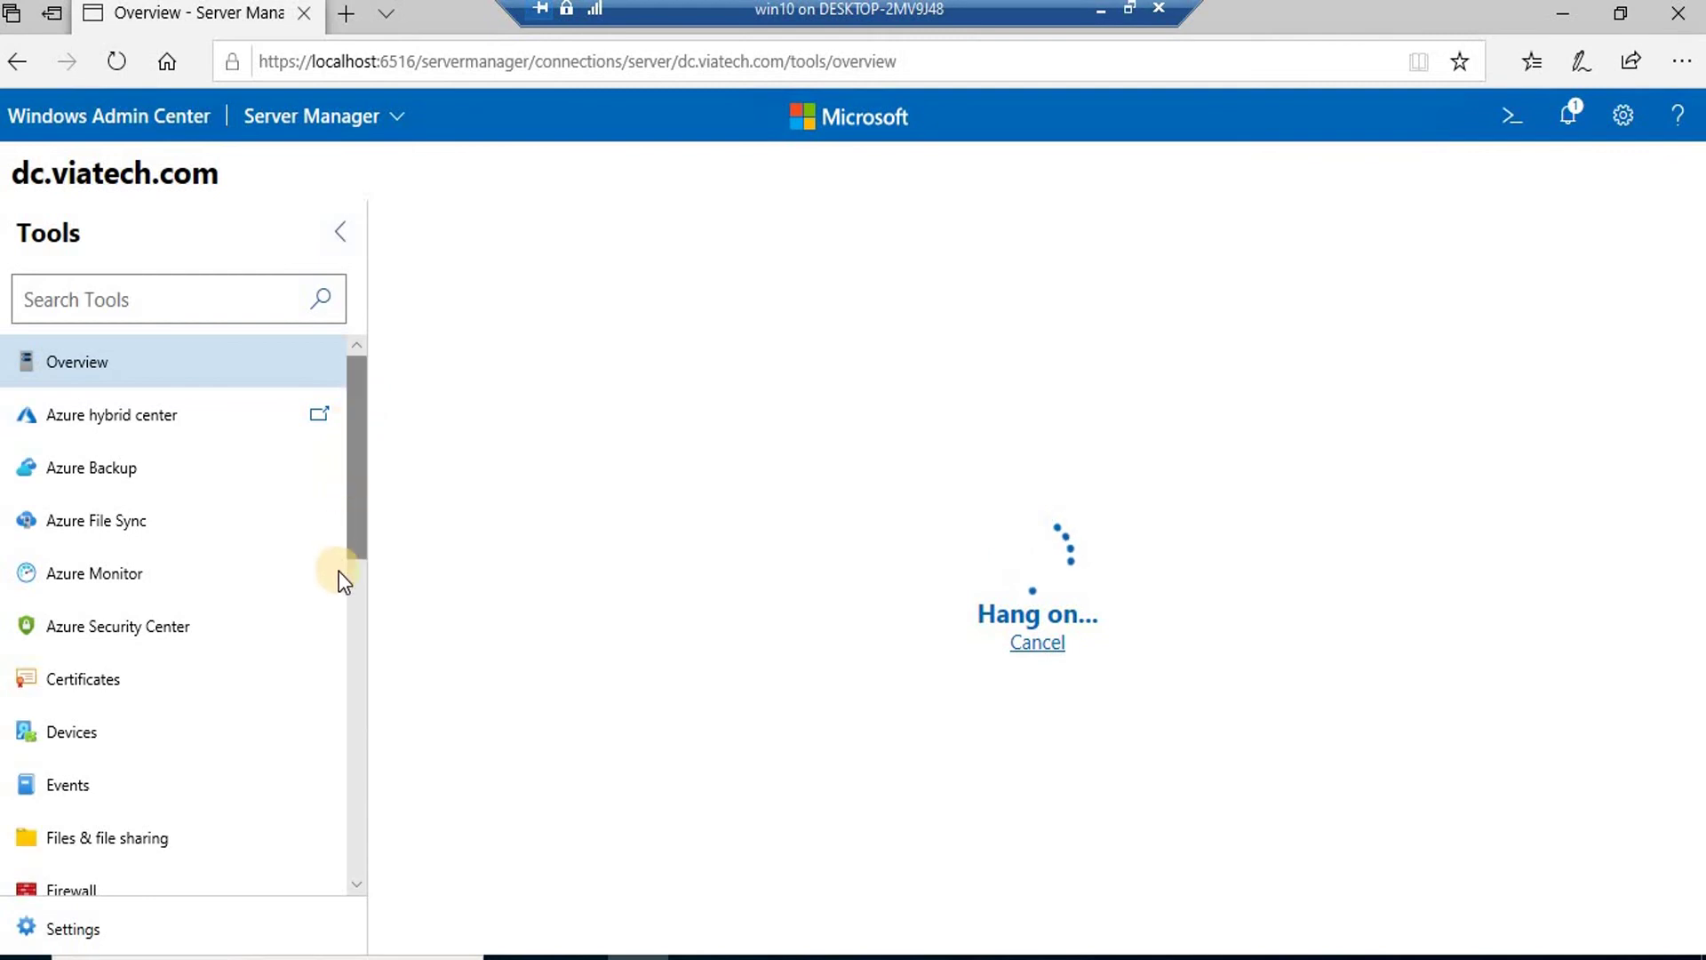
Look through the management tools offered for dc.viatech.com, from the Azure services down to Updates
click(363, 681)
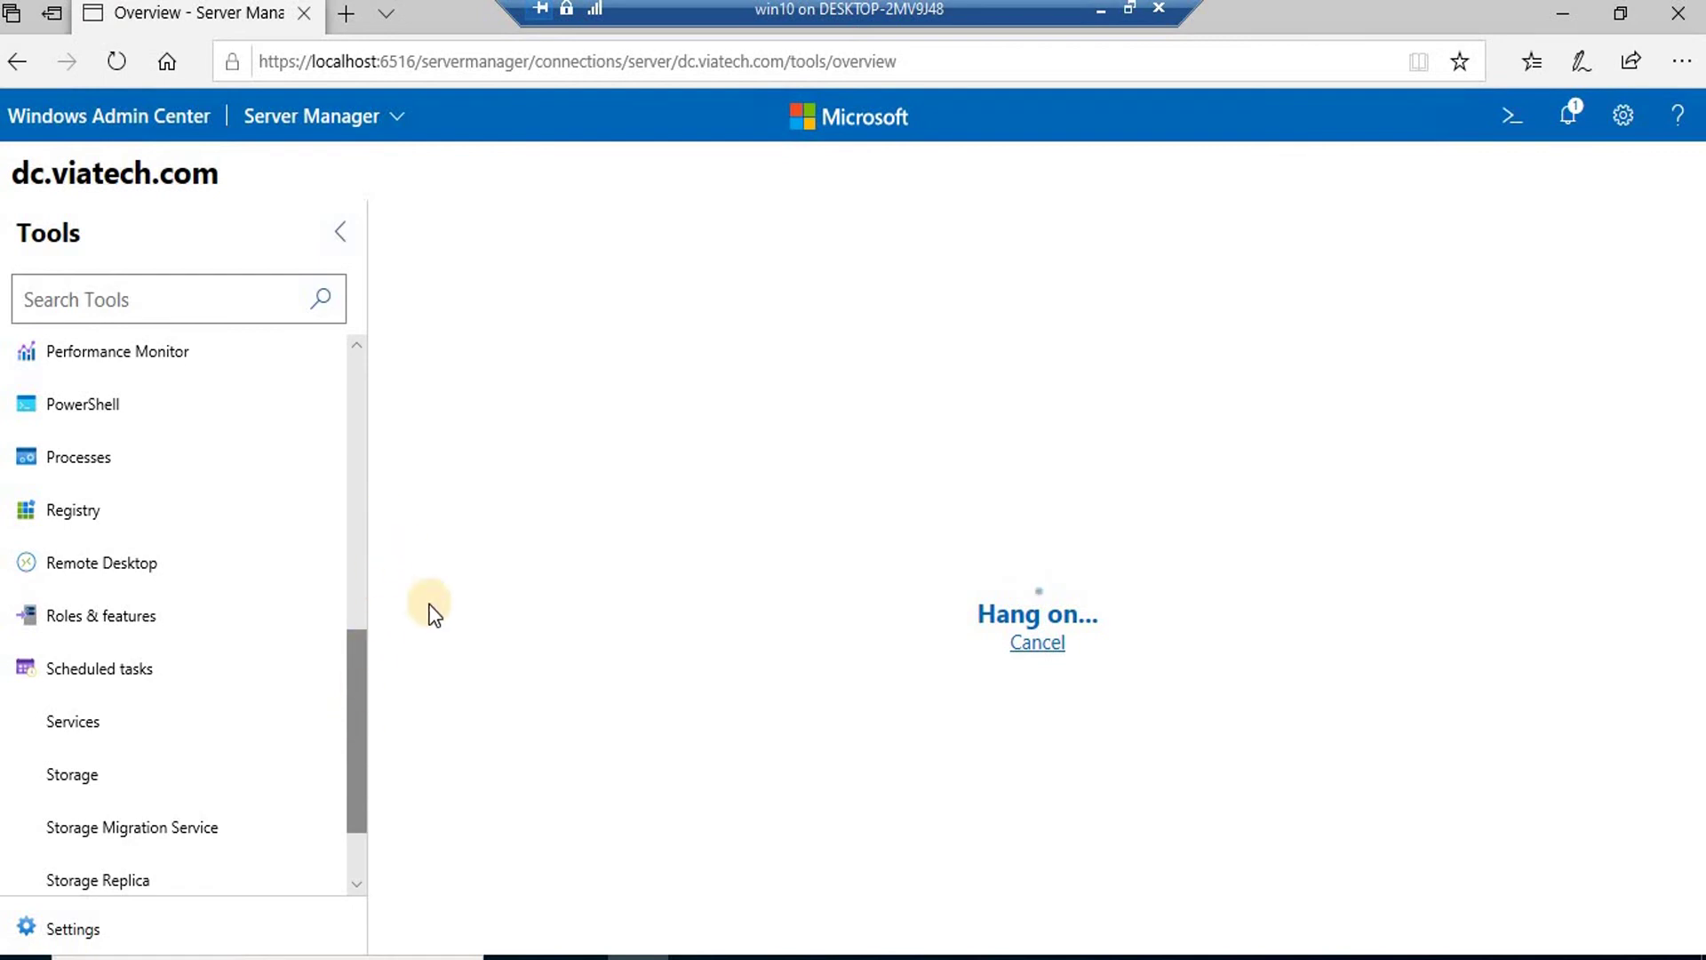
click(347, 578)
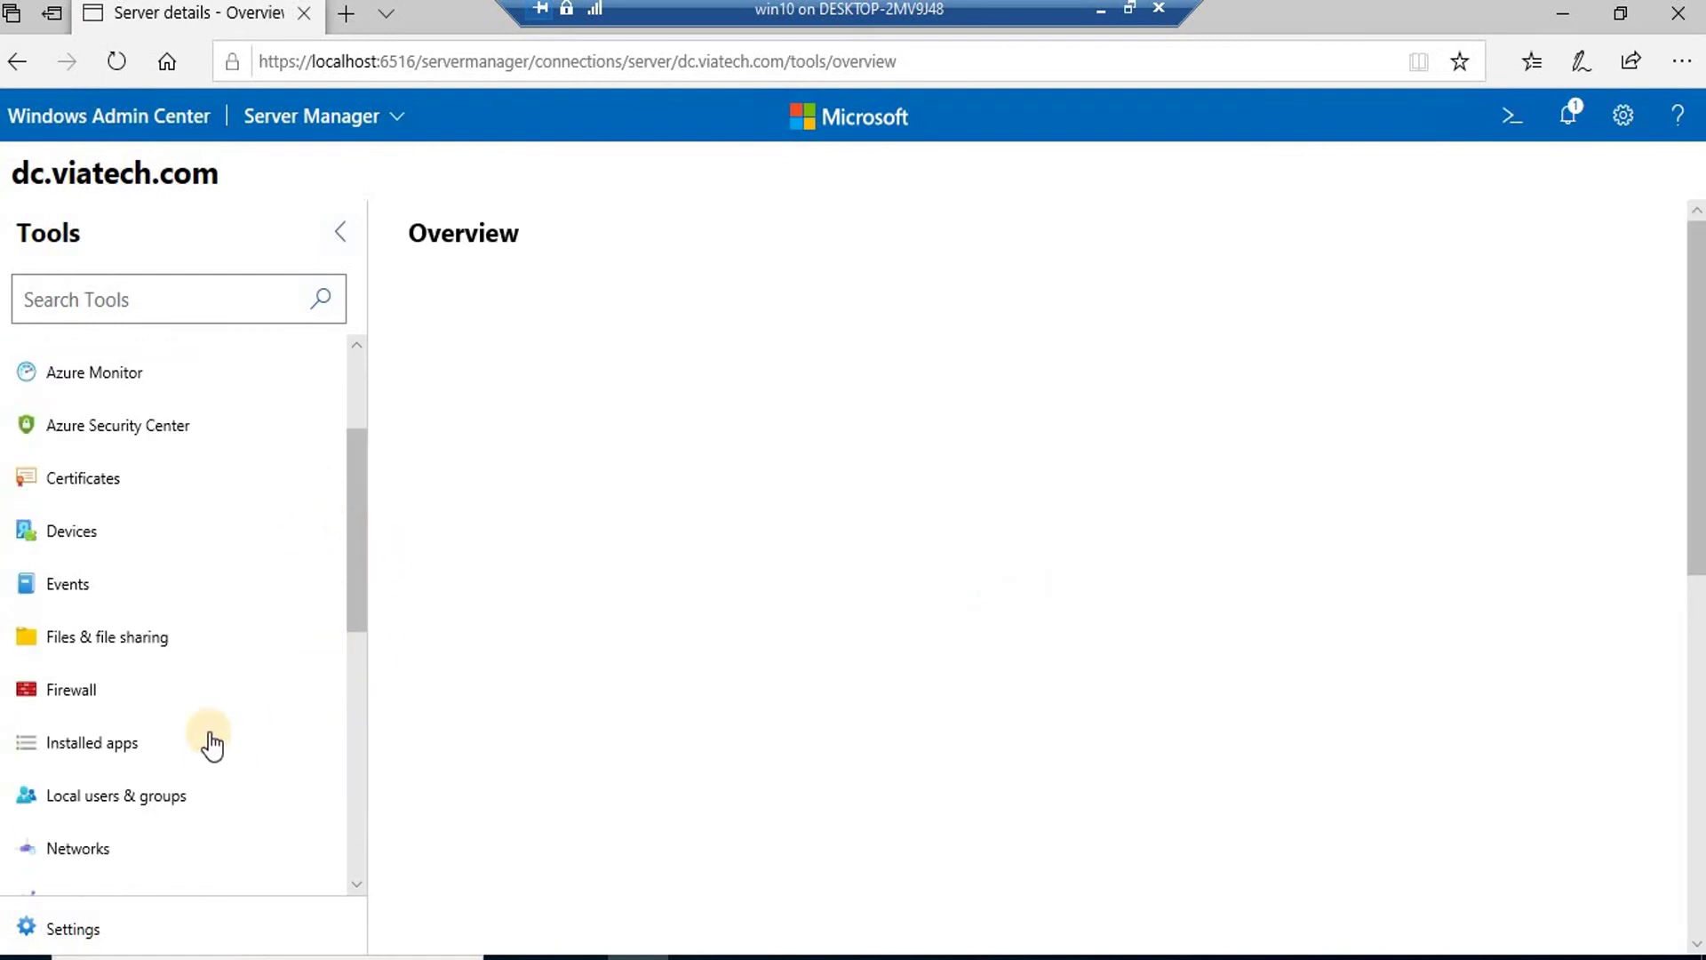
drag(354, 500, 359, 682)
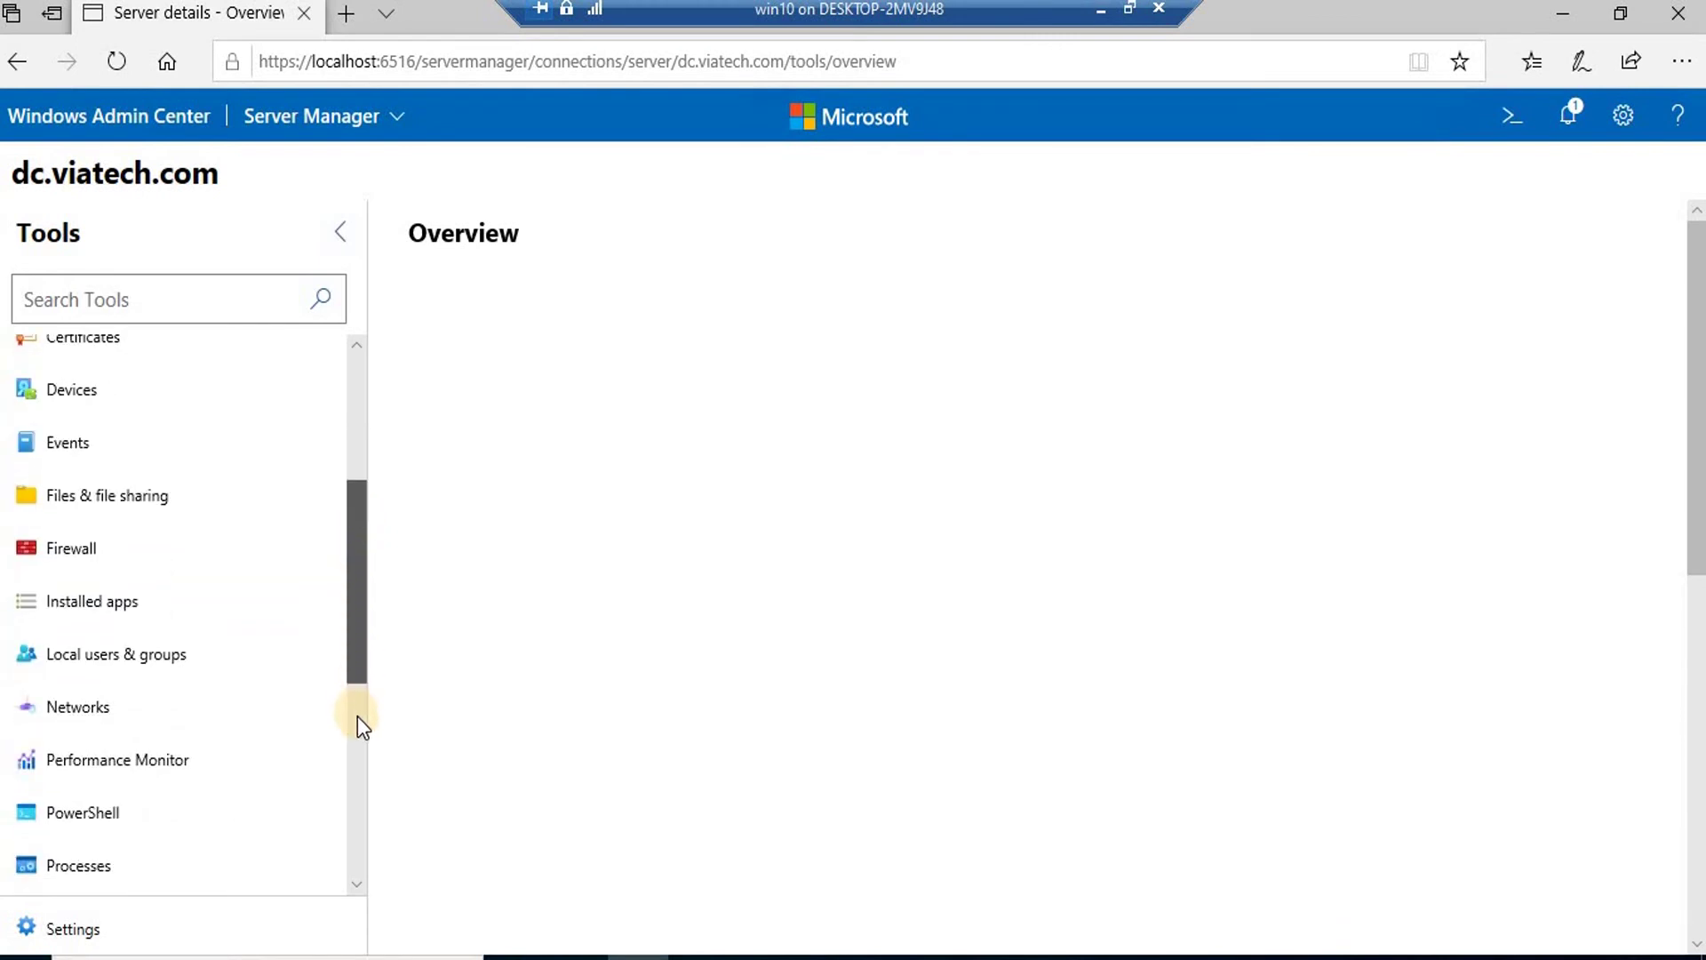
click(357, 716)
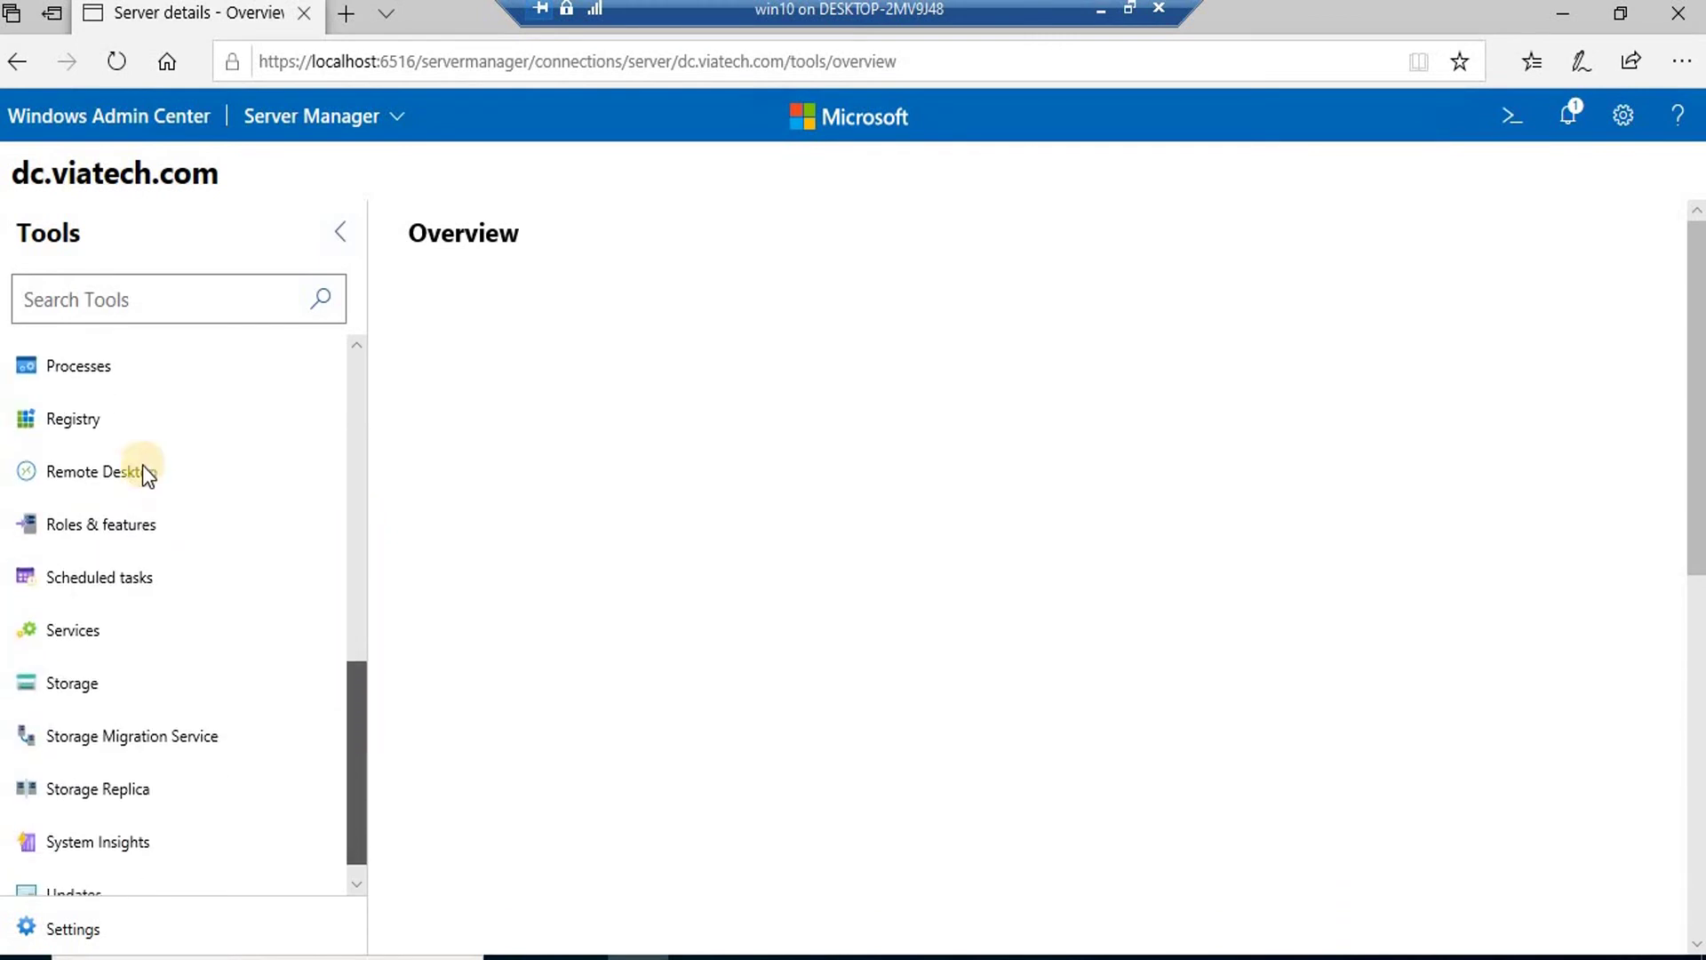
click(93, 473)
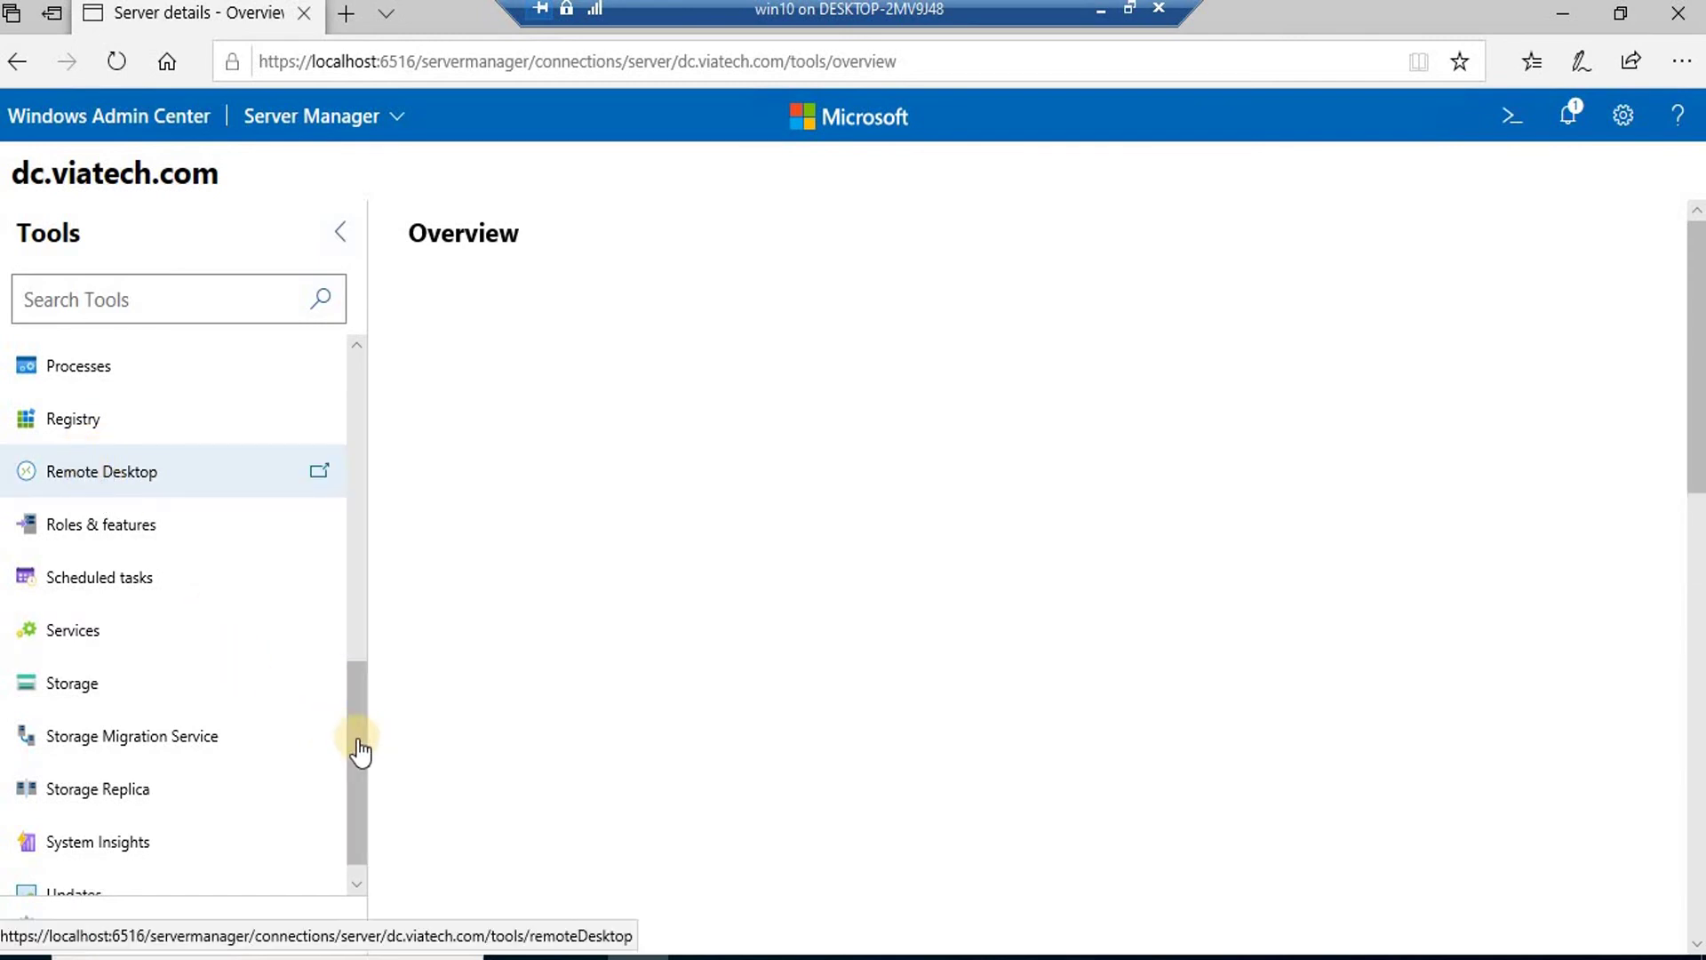
drag(366, 690, 354, 644)
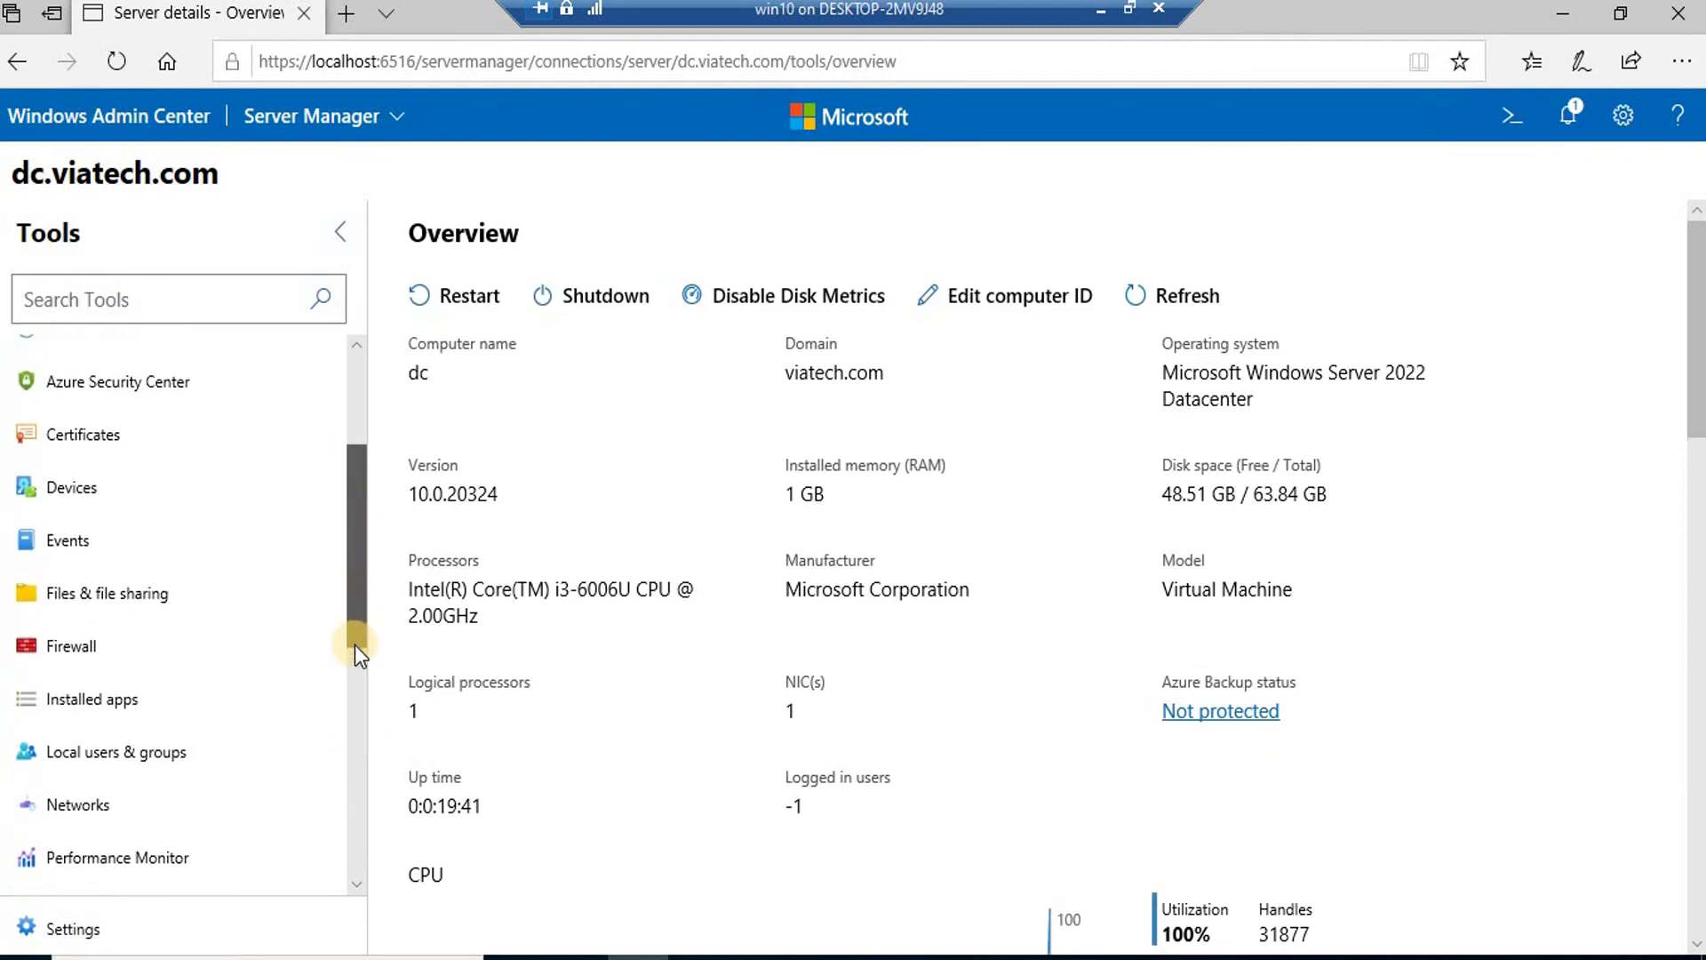
click(360, 708)
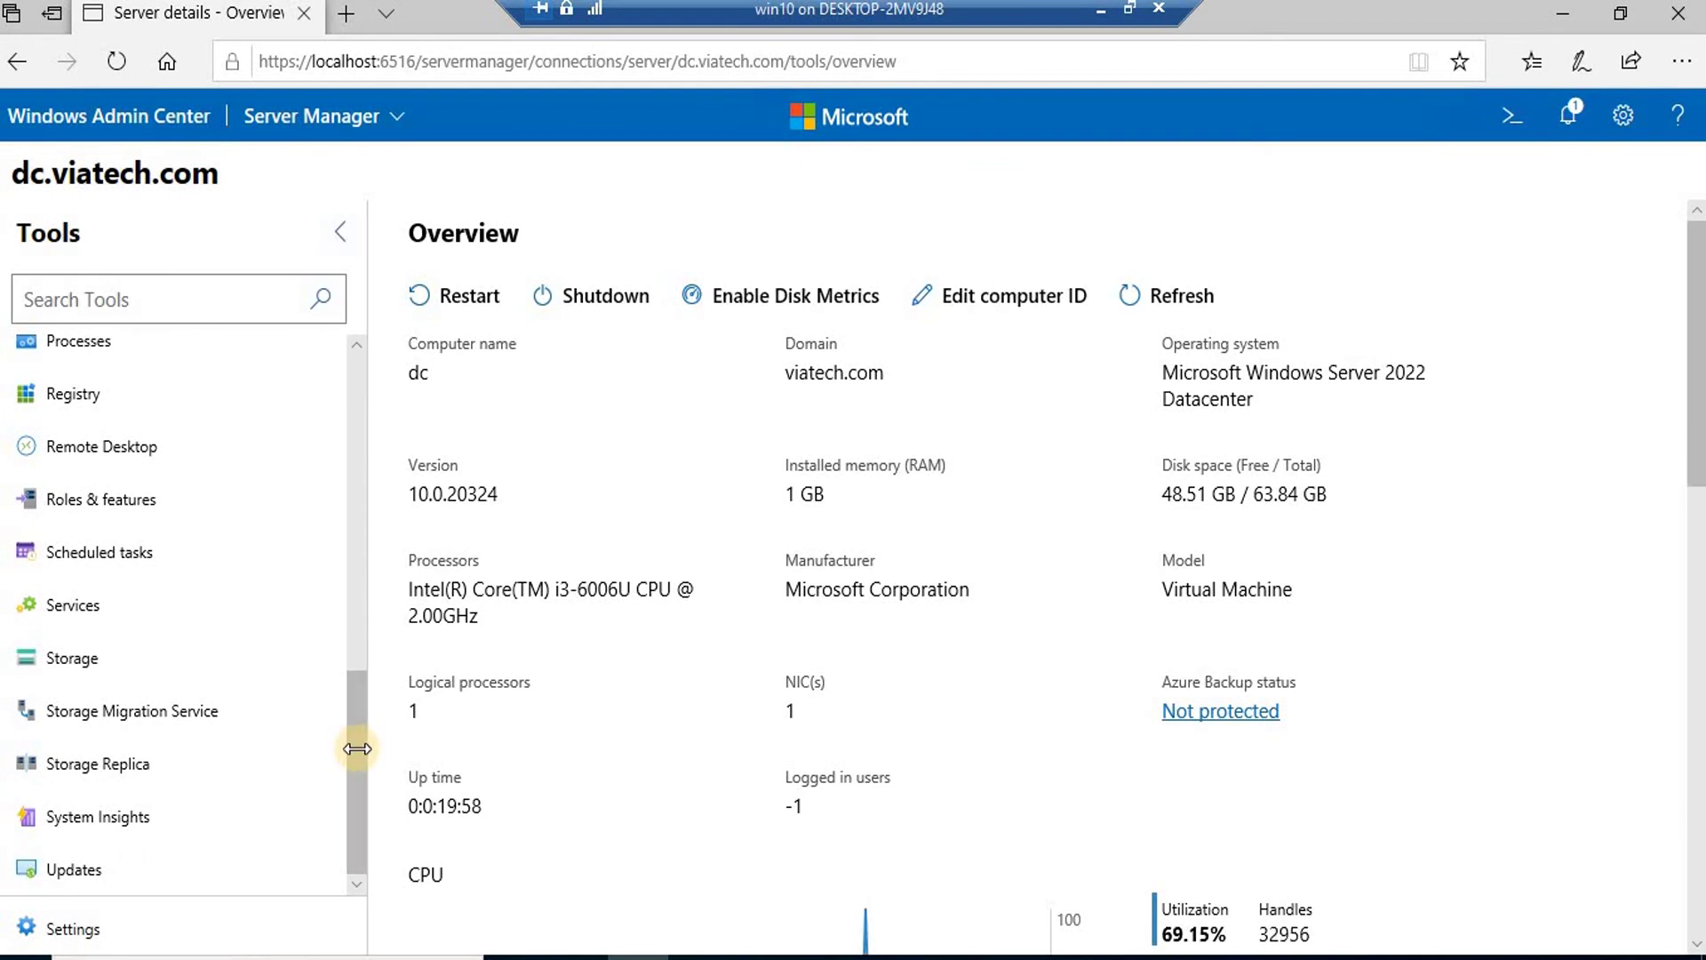
drag(357, 749, 354, 747)
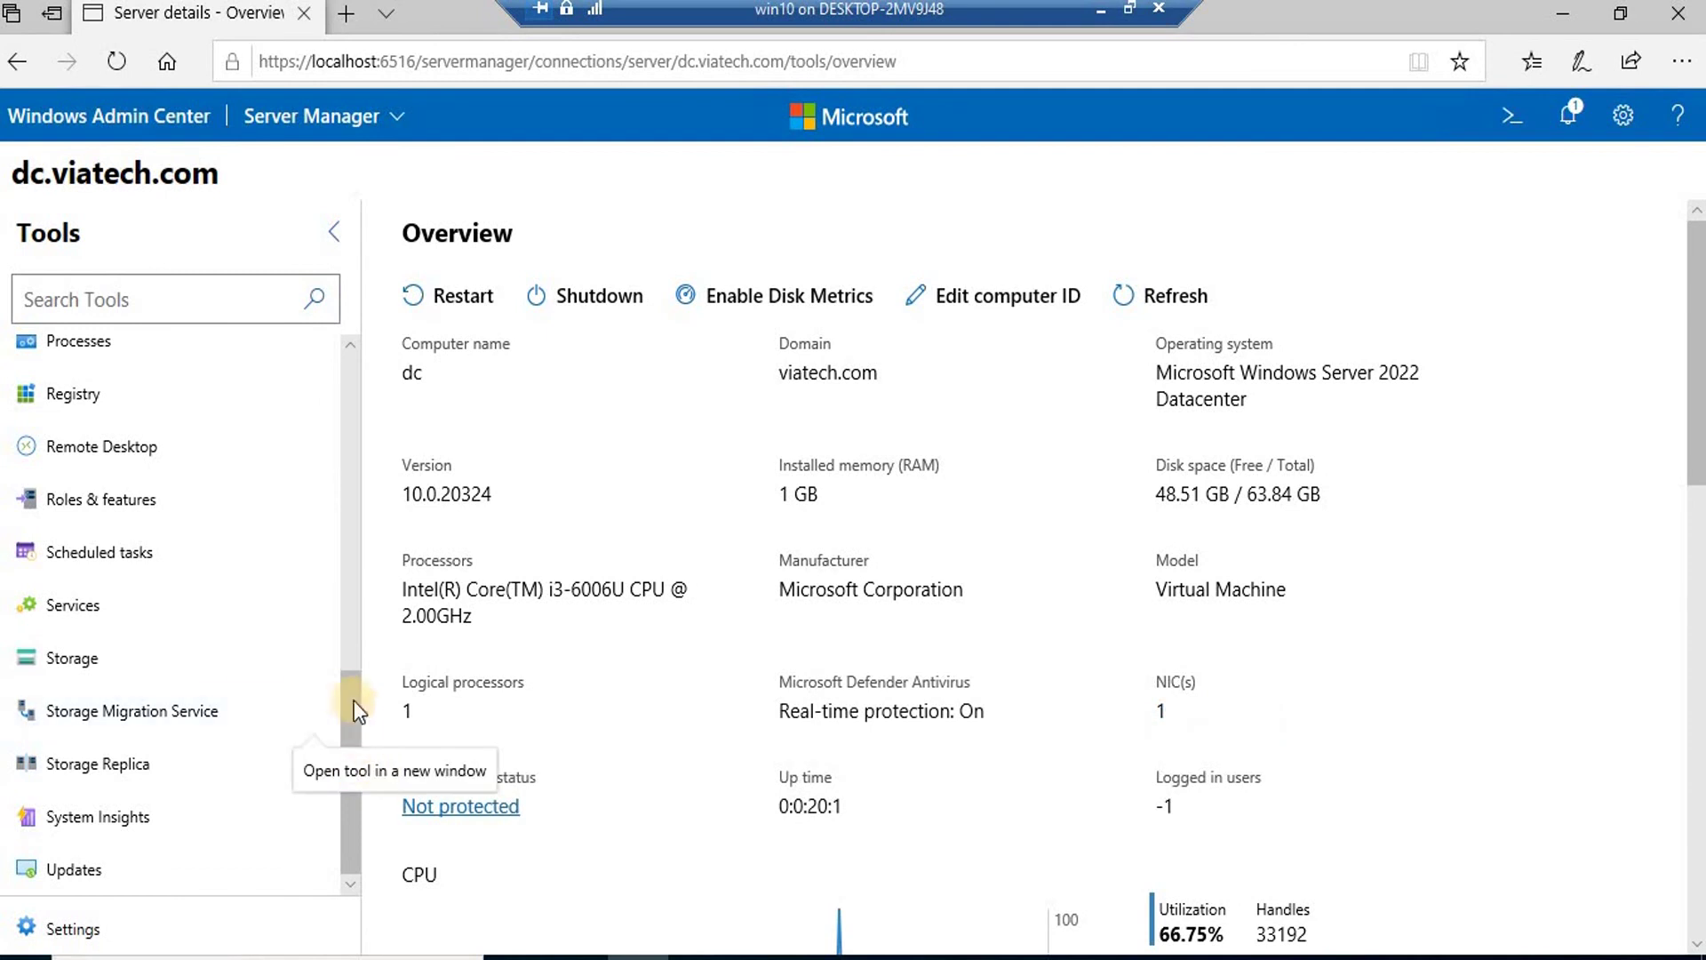
View the server's roles and features and open its Files & file sharing tool
click(73, 508)
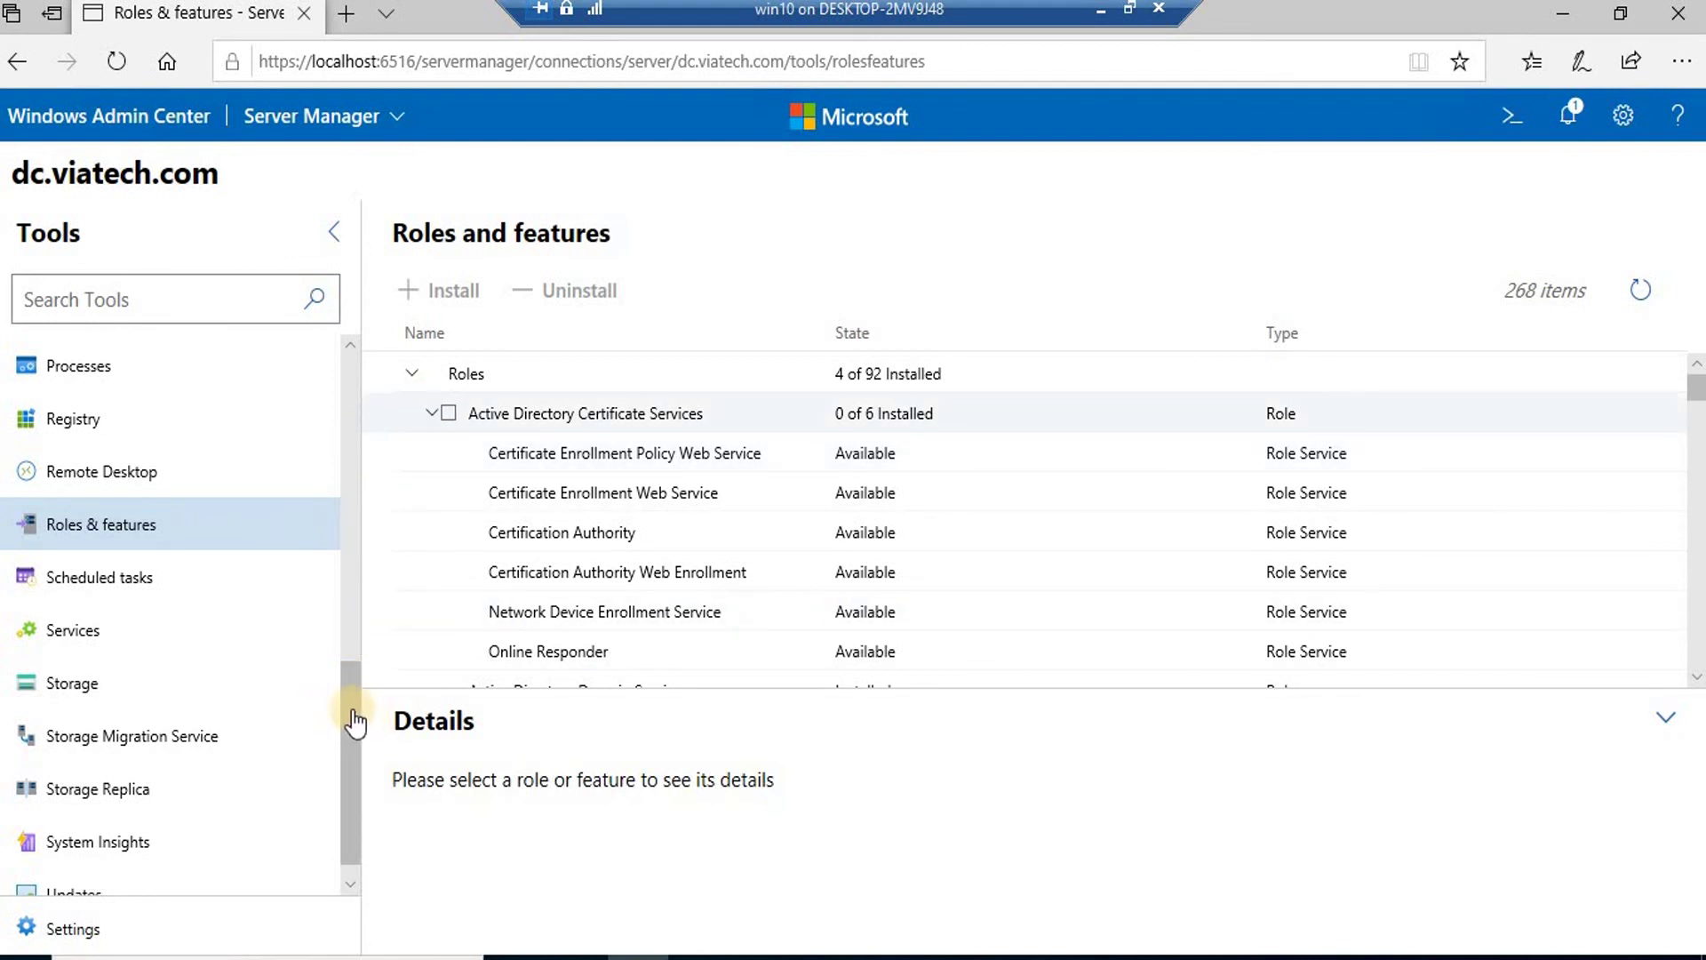
drag(349, 706, 377, 507)
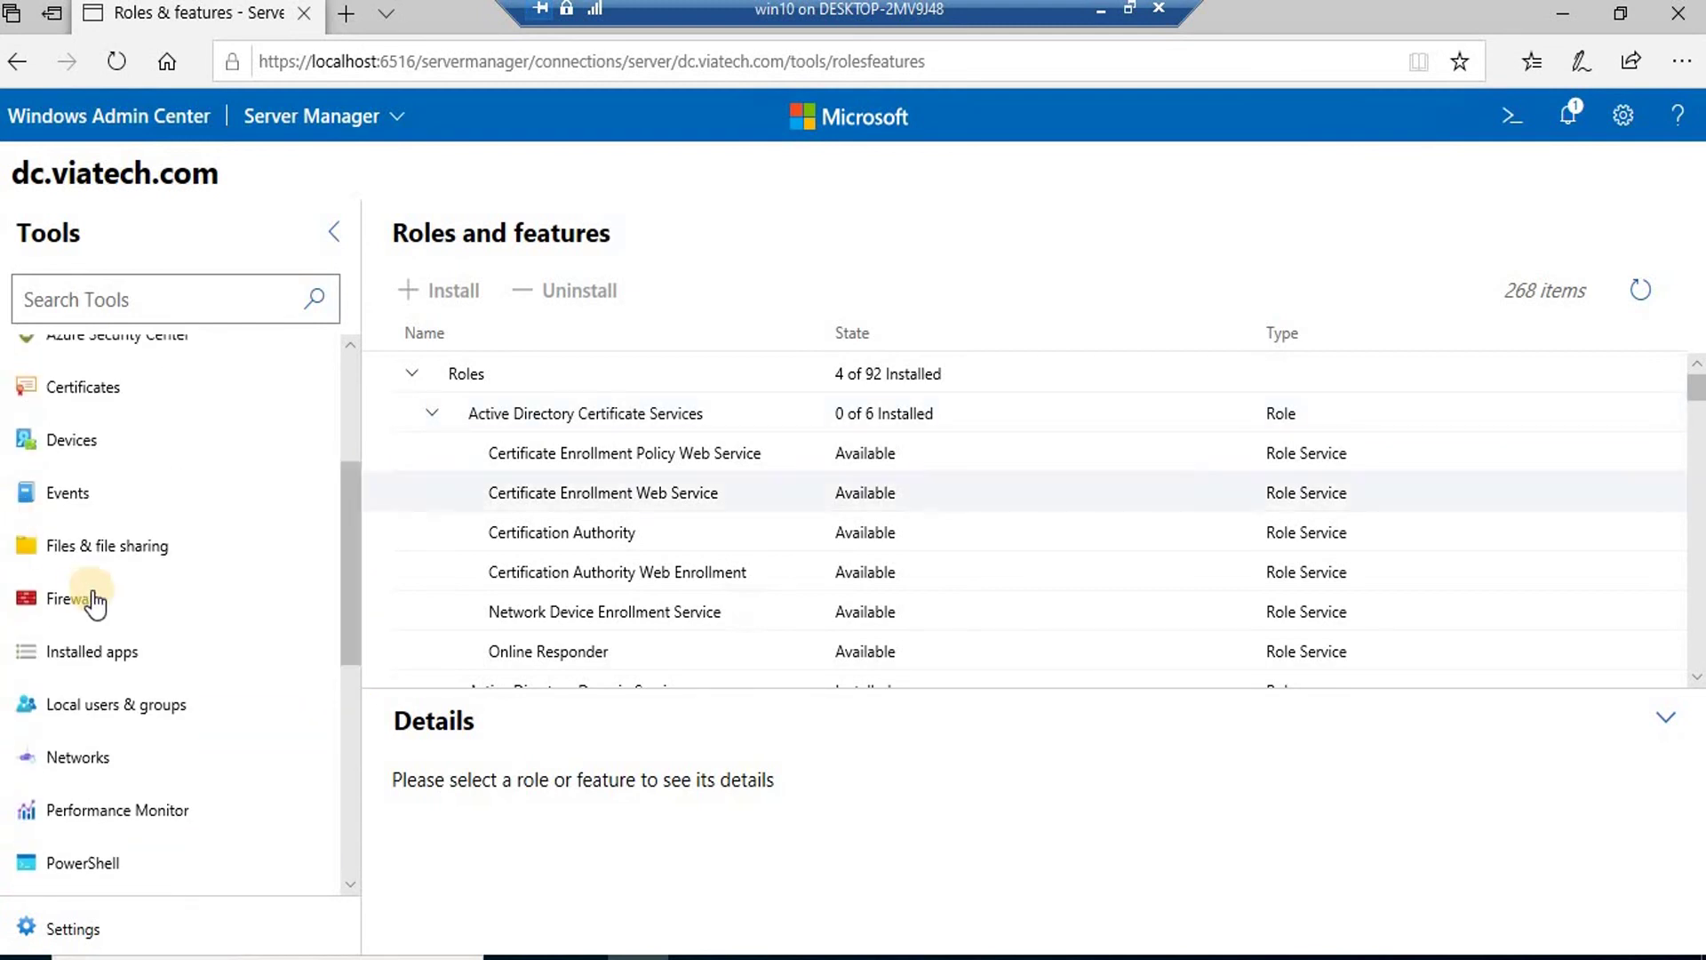
click(86, 555)
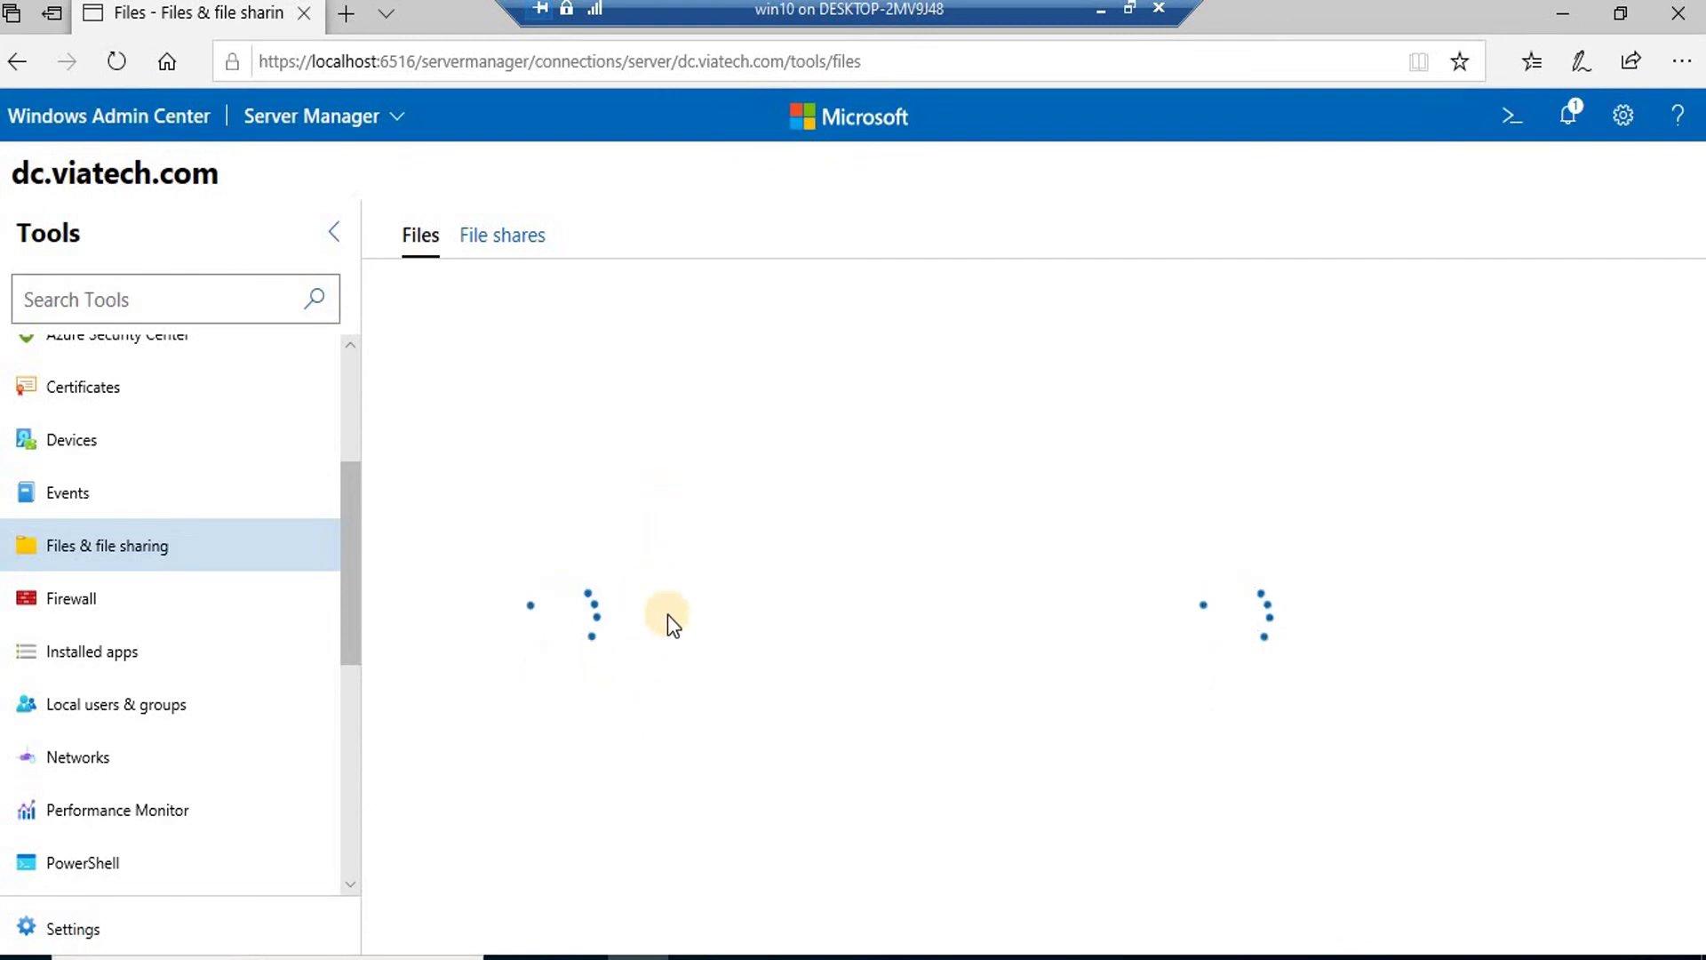
Switch to the Windows Server 2022 virtual machine, sign in with the domain administrator's password and move its window higher on the desktop
click(1099, 13)
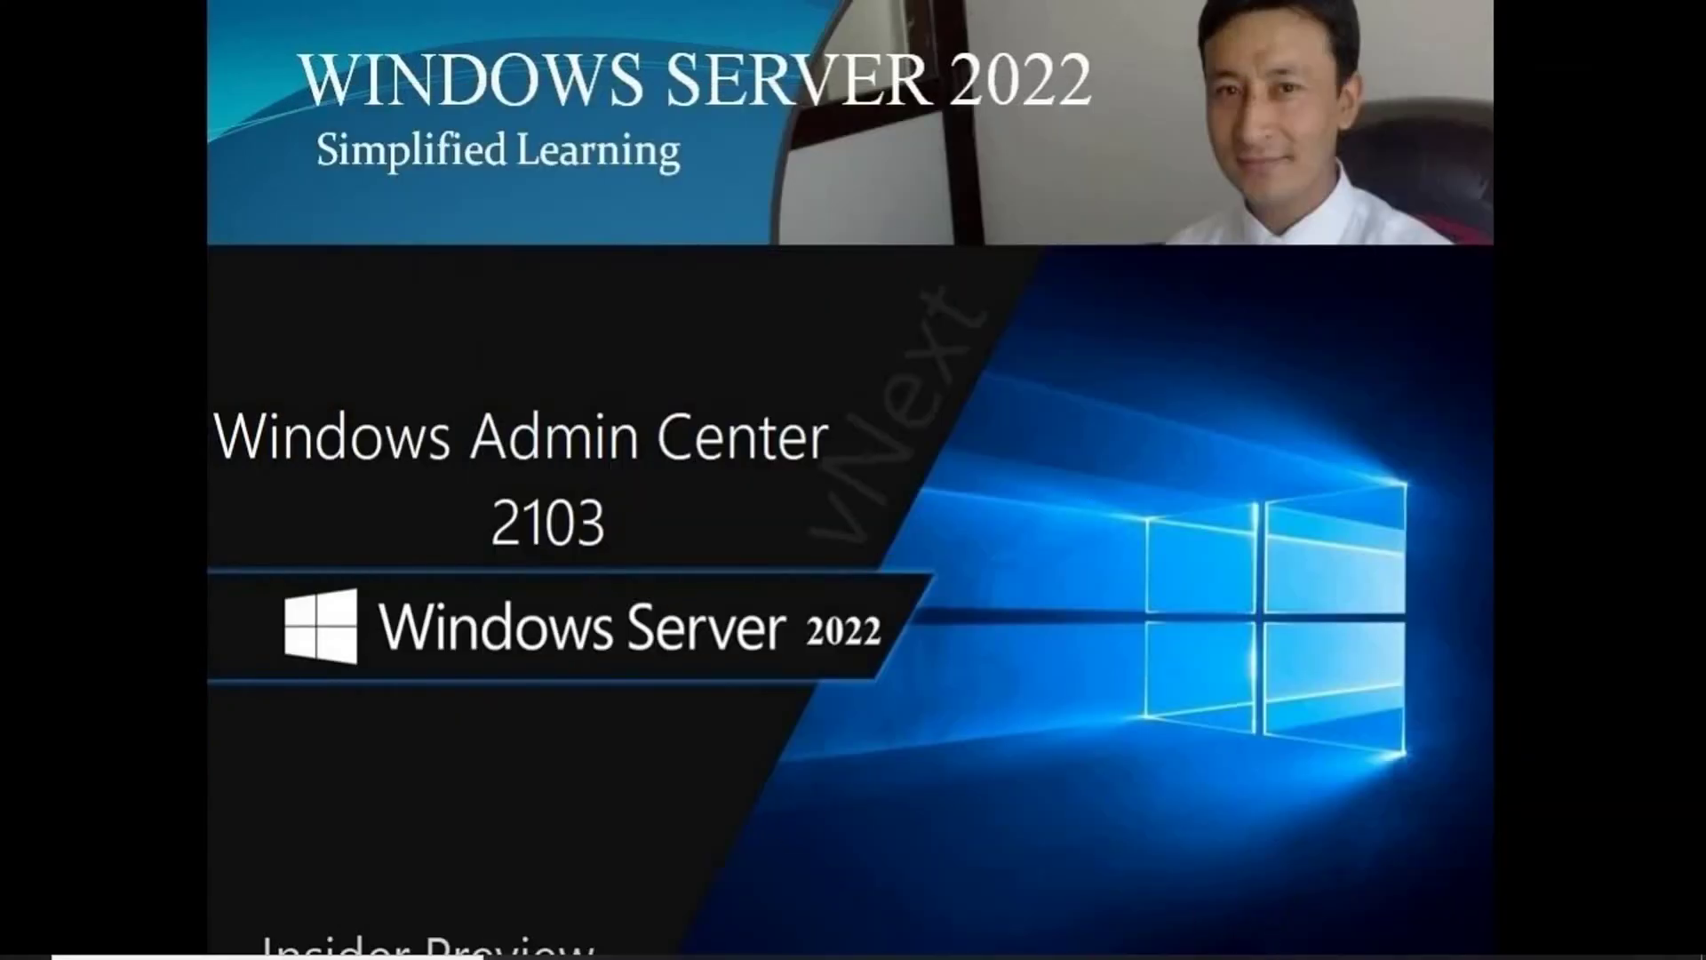
mouse_move(1338, 890)
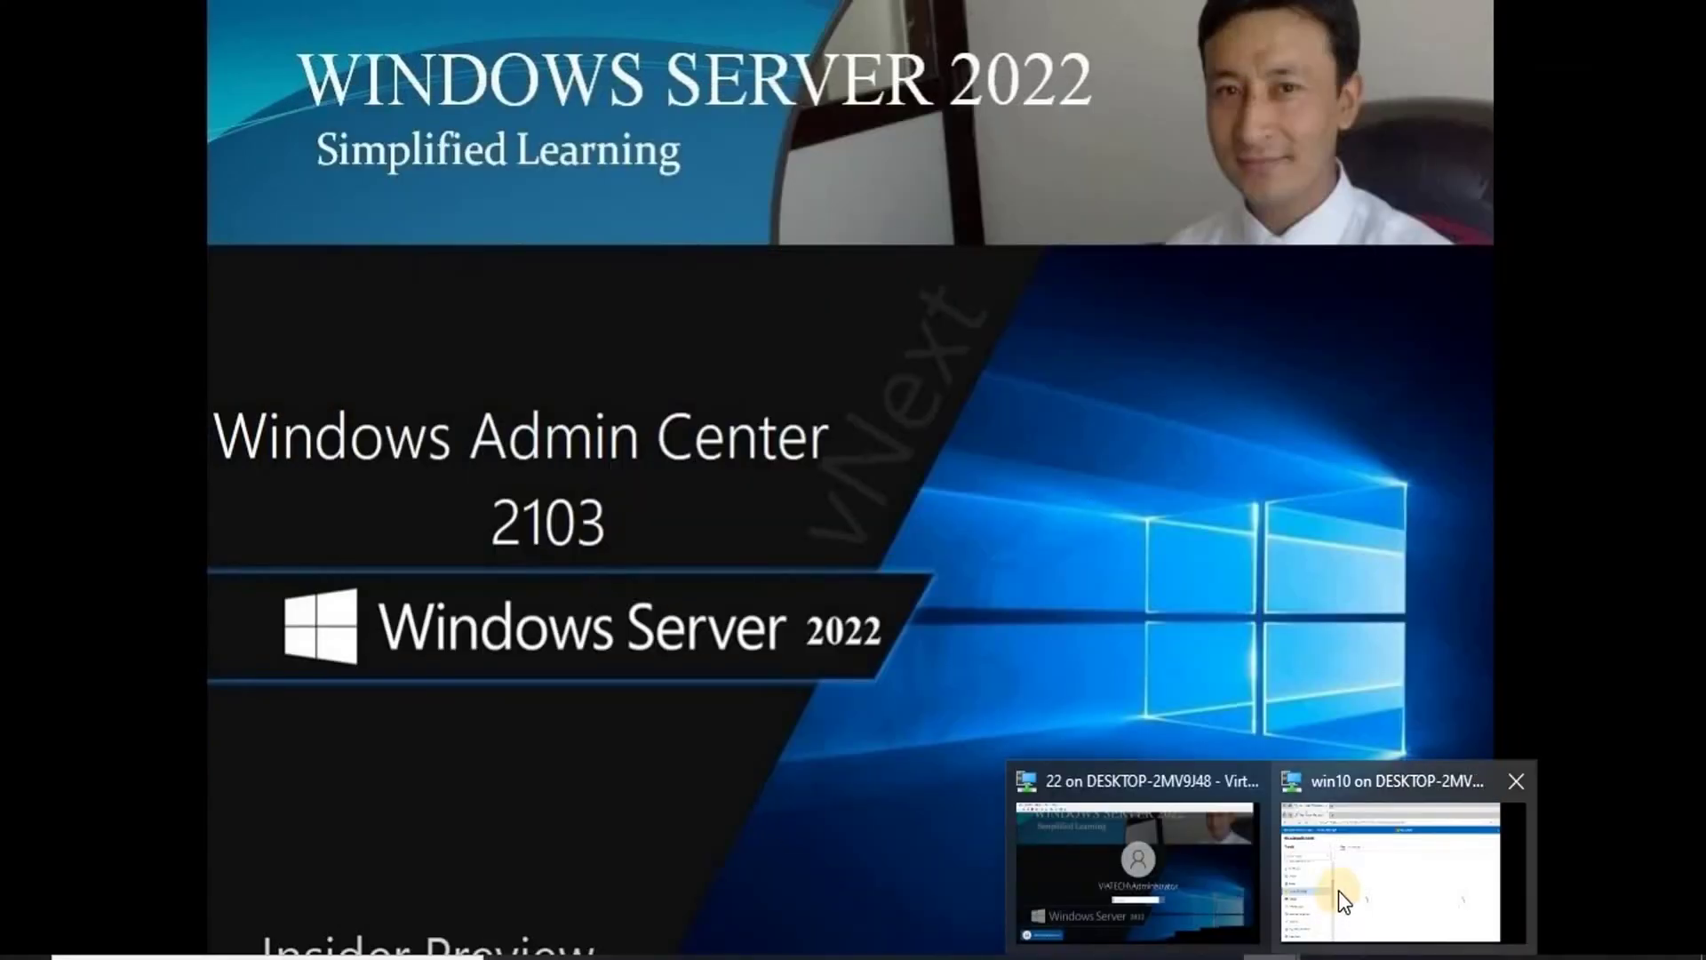
click(1184, 869)
click(754, 824)
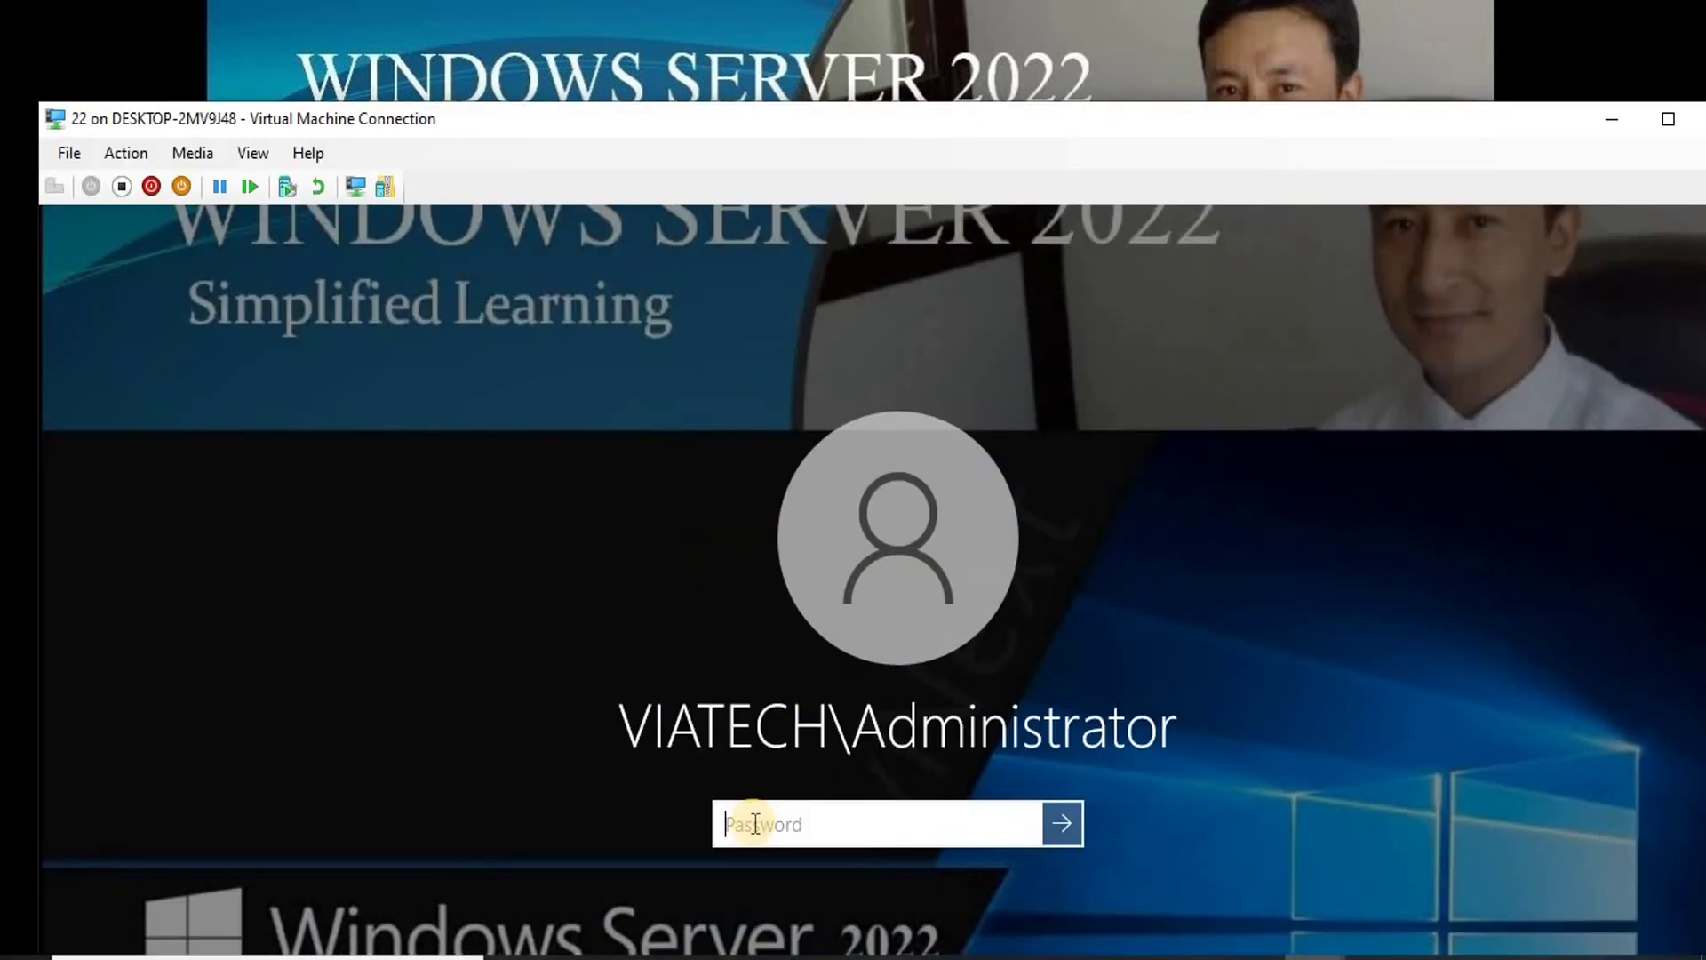
key(Return)
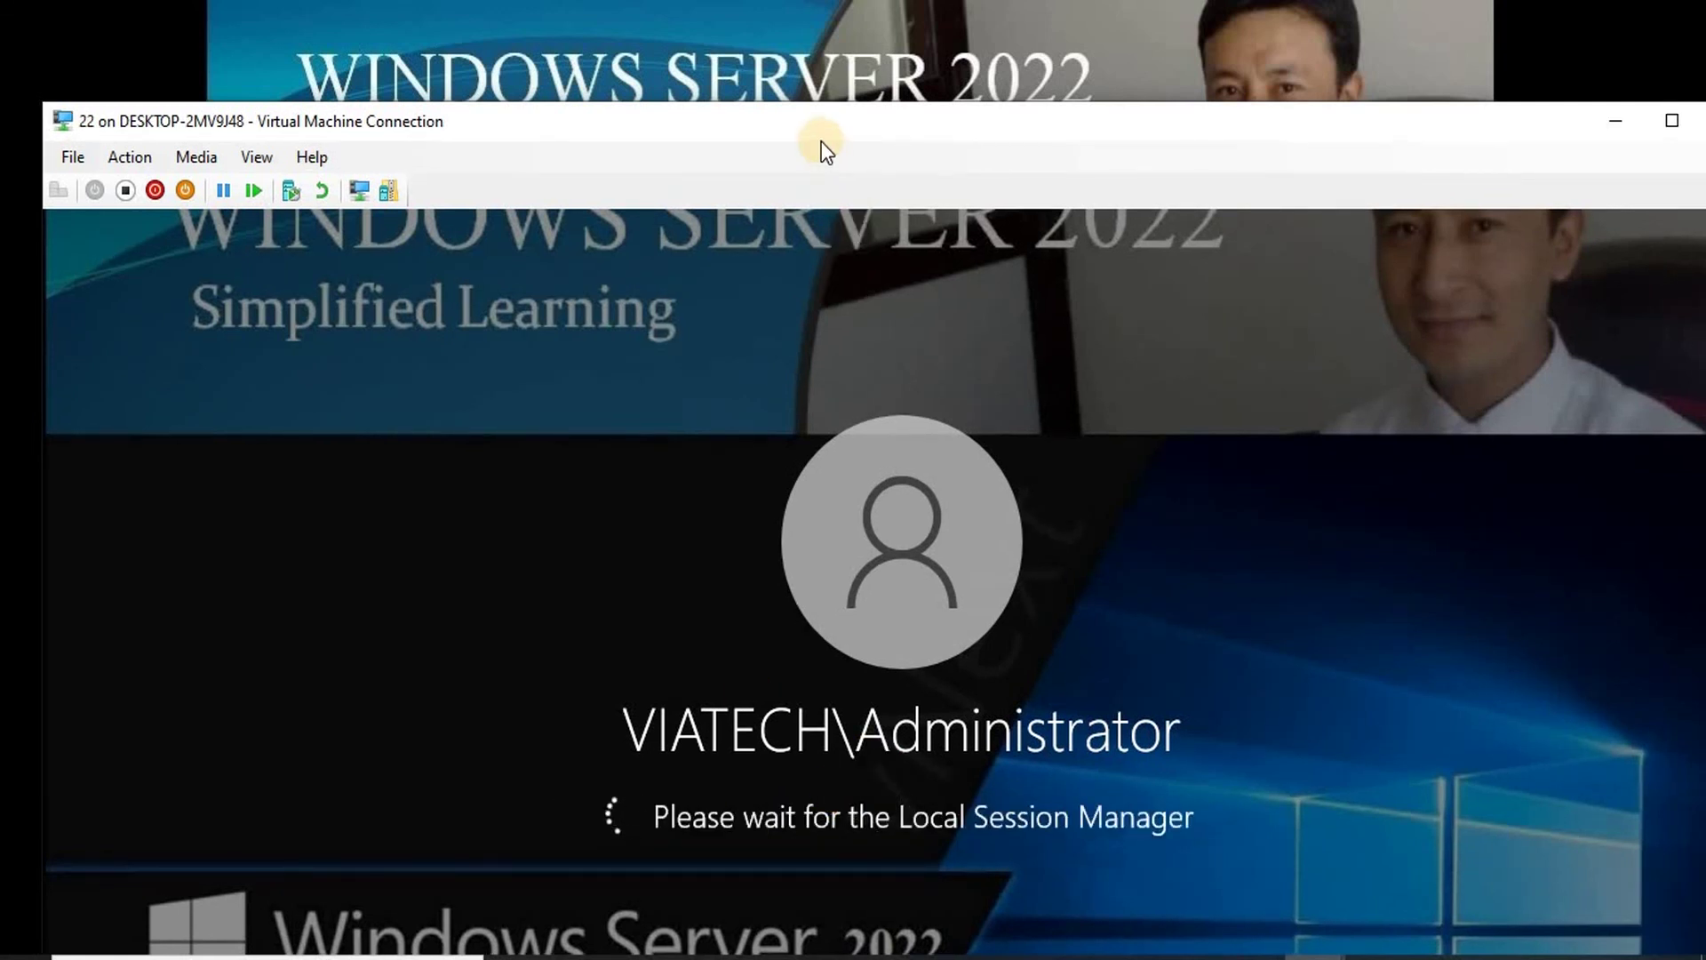
drag(821, 142, 793, 49)
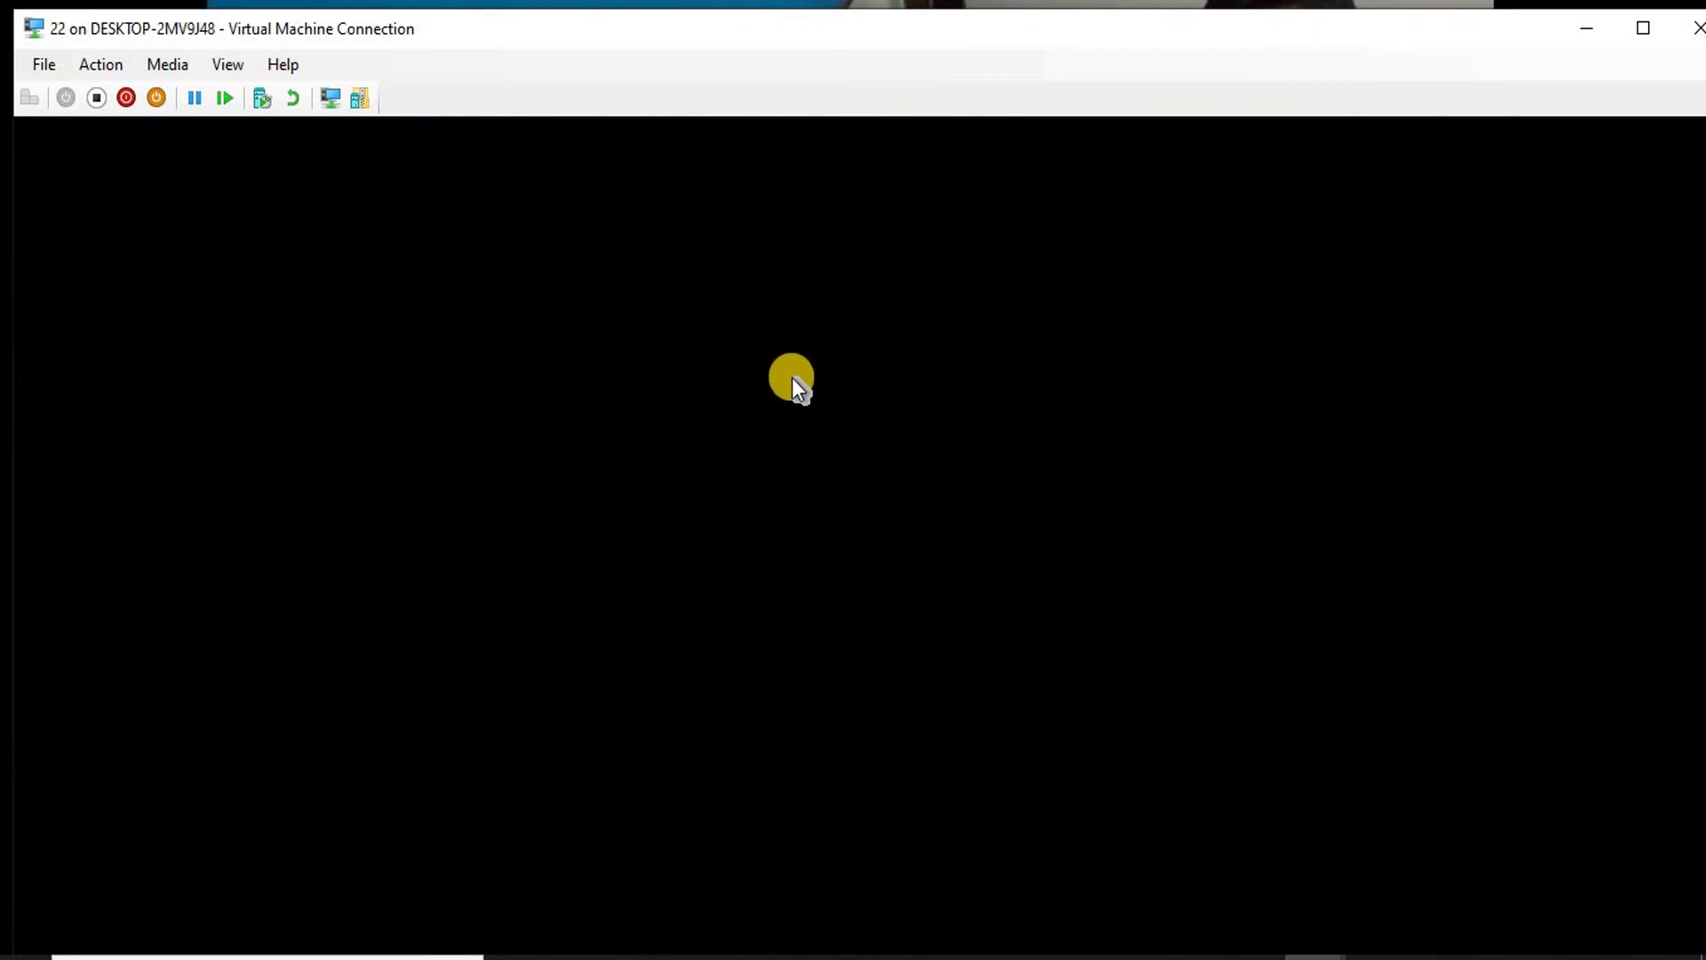
Return to the win10 virtual machine and expand the C: drive of dc.viatech.com in the file tree
click(1315, 956)
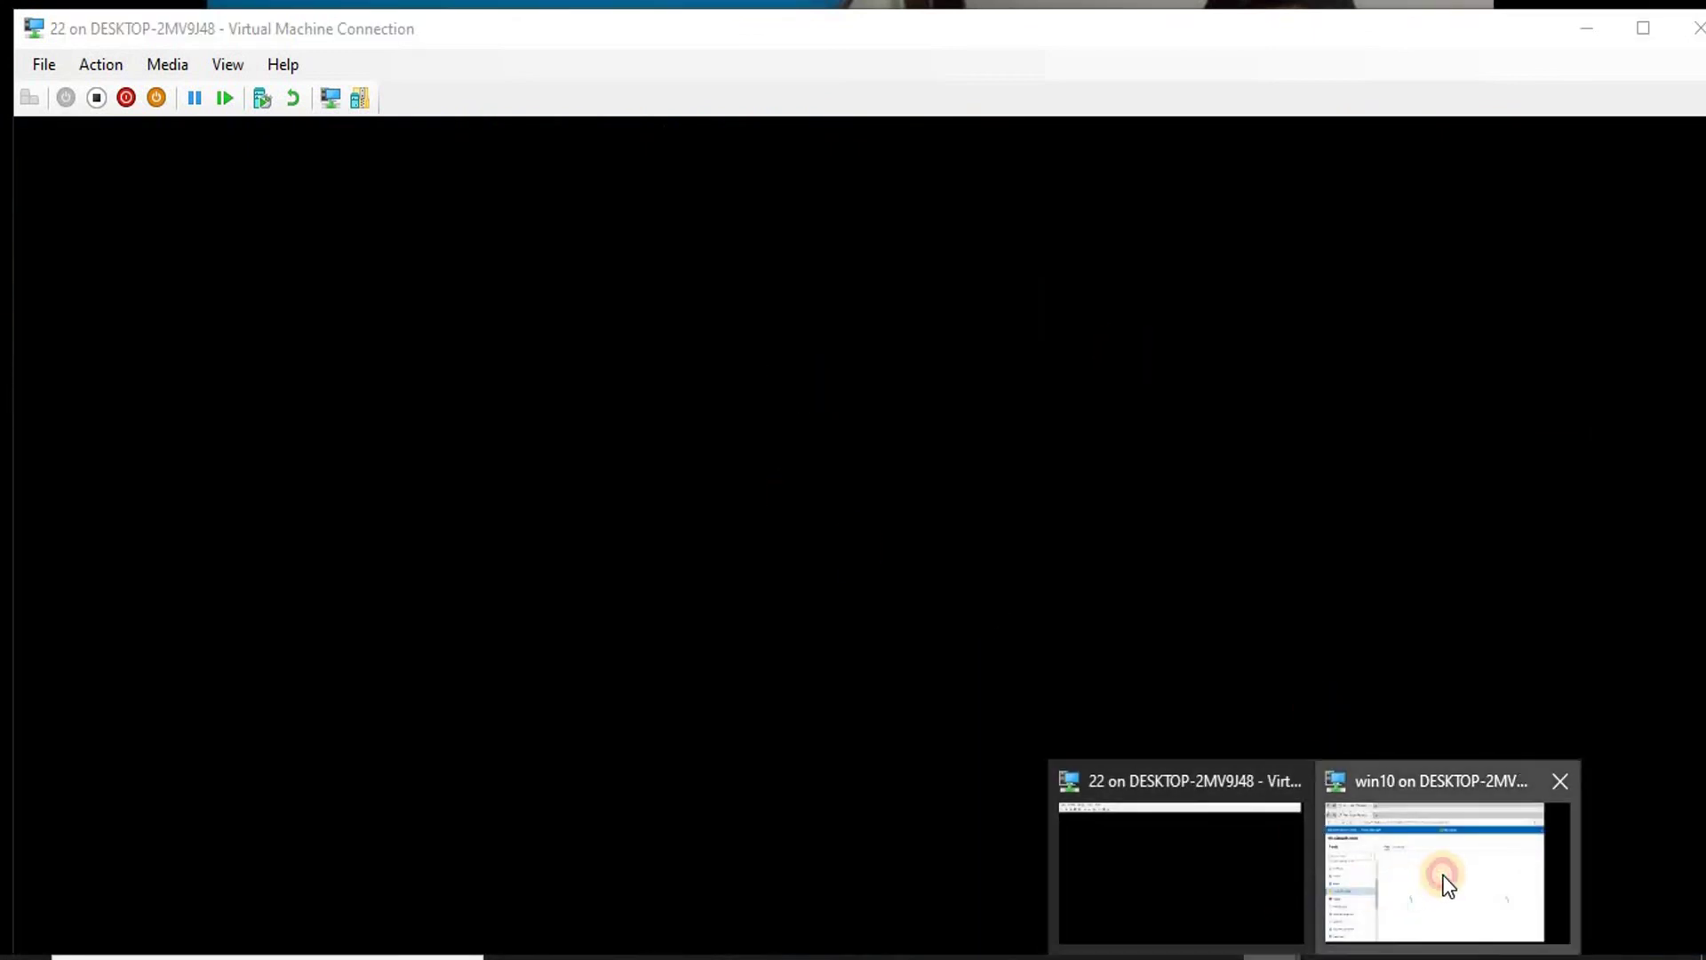
click(1445, 878)
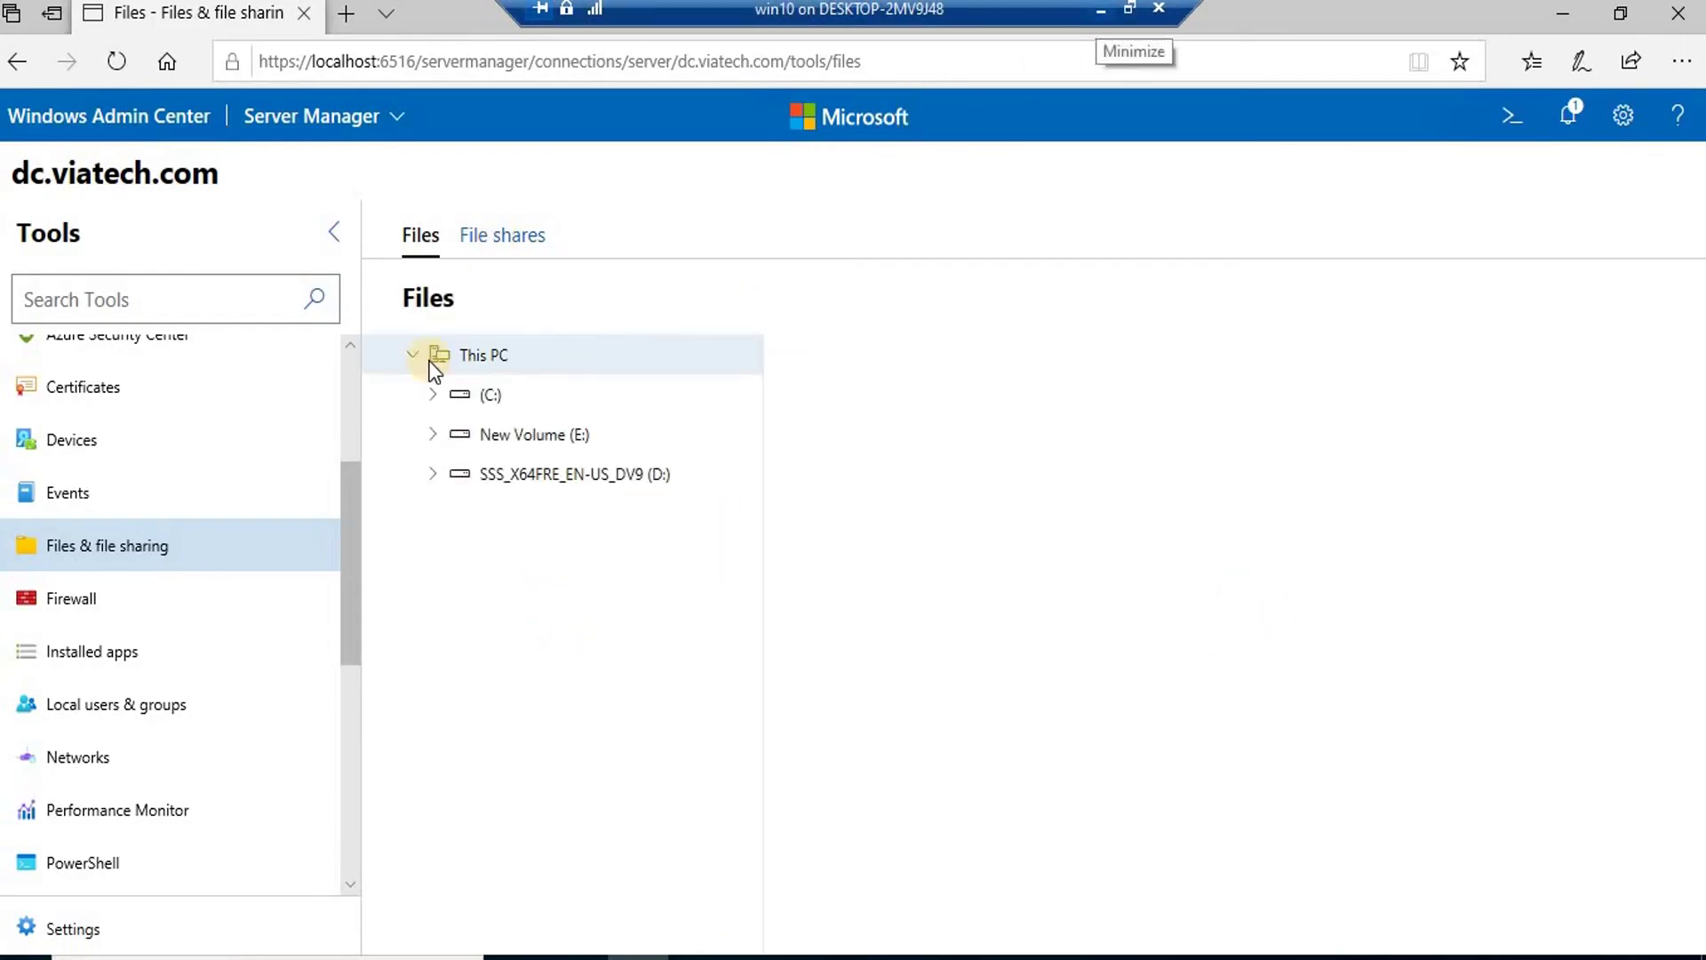
click(435, 407)
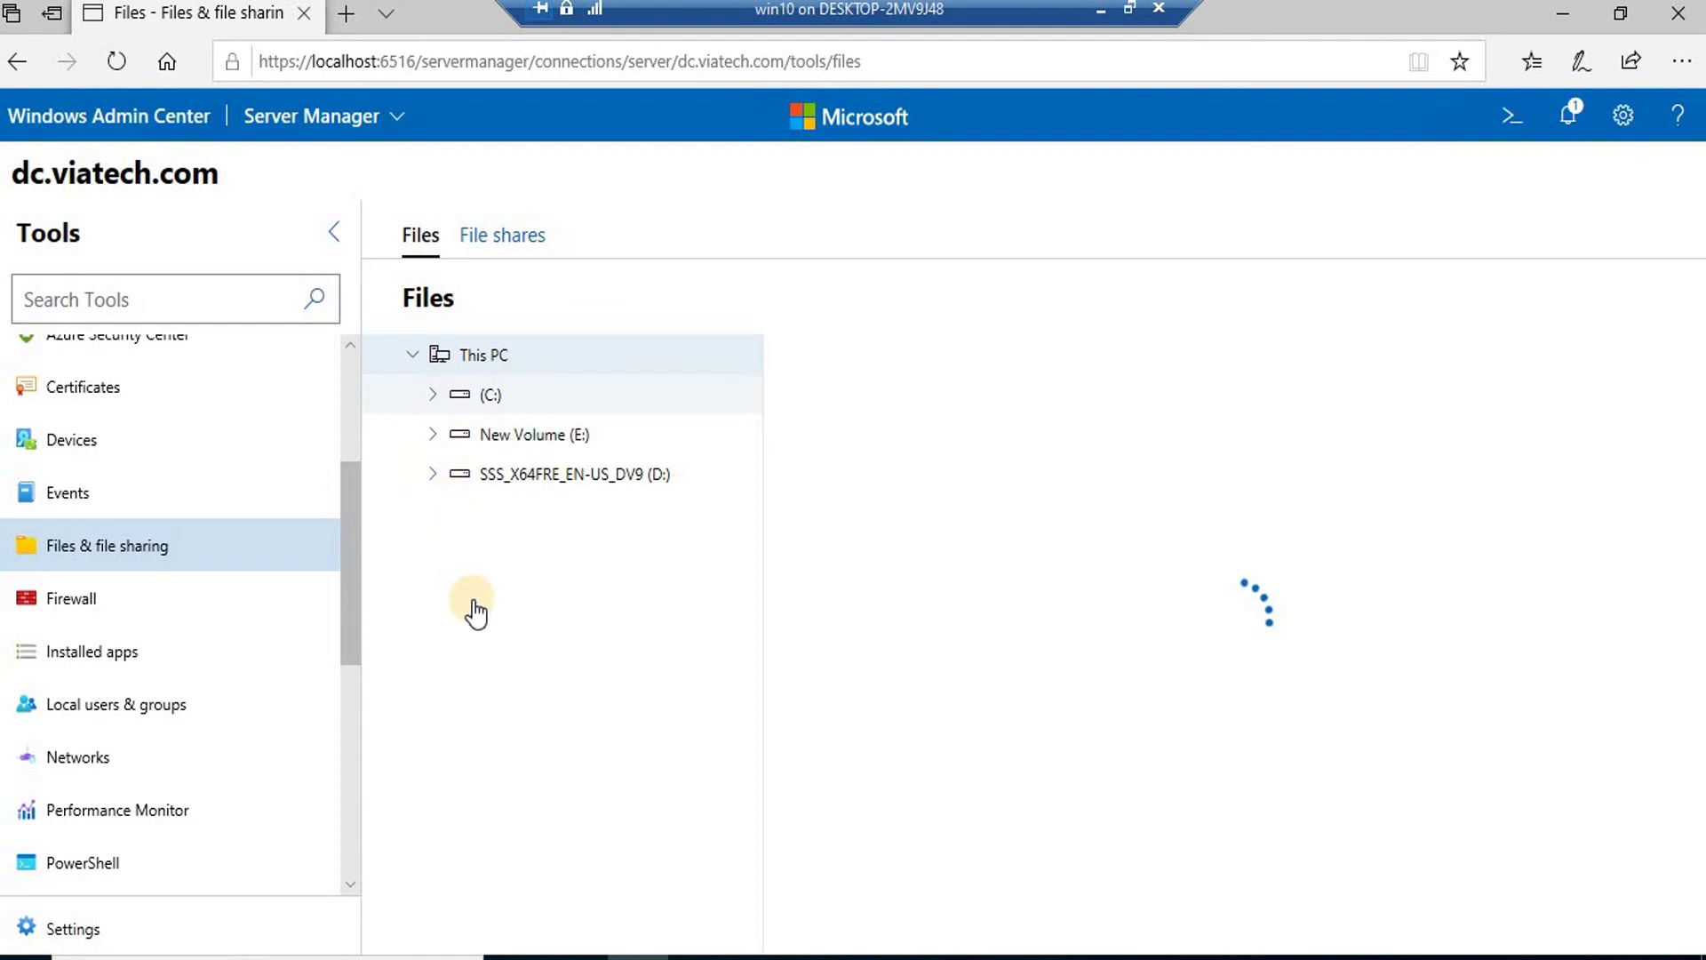
click(434, 396)
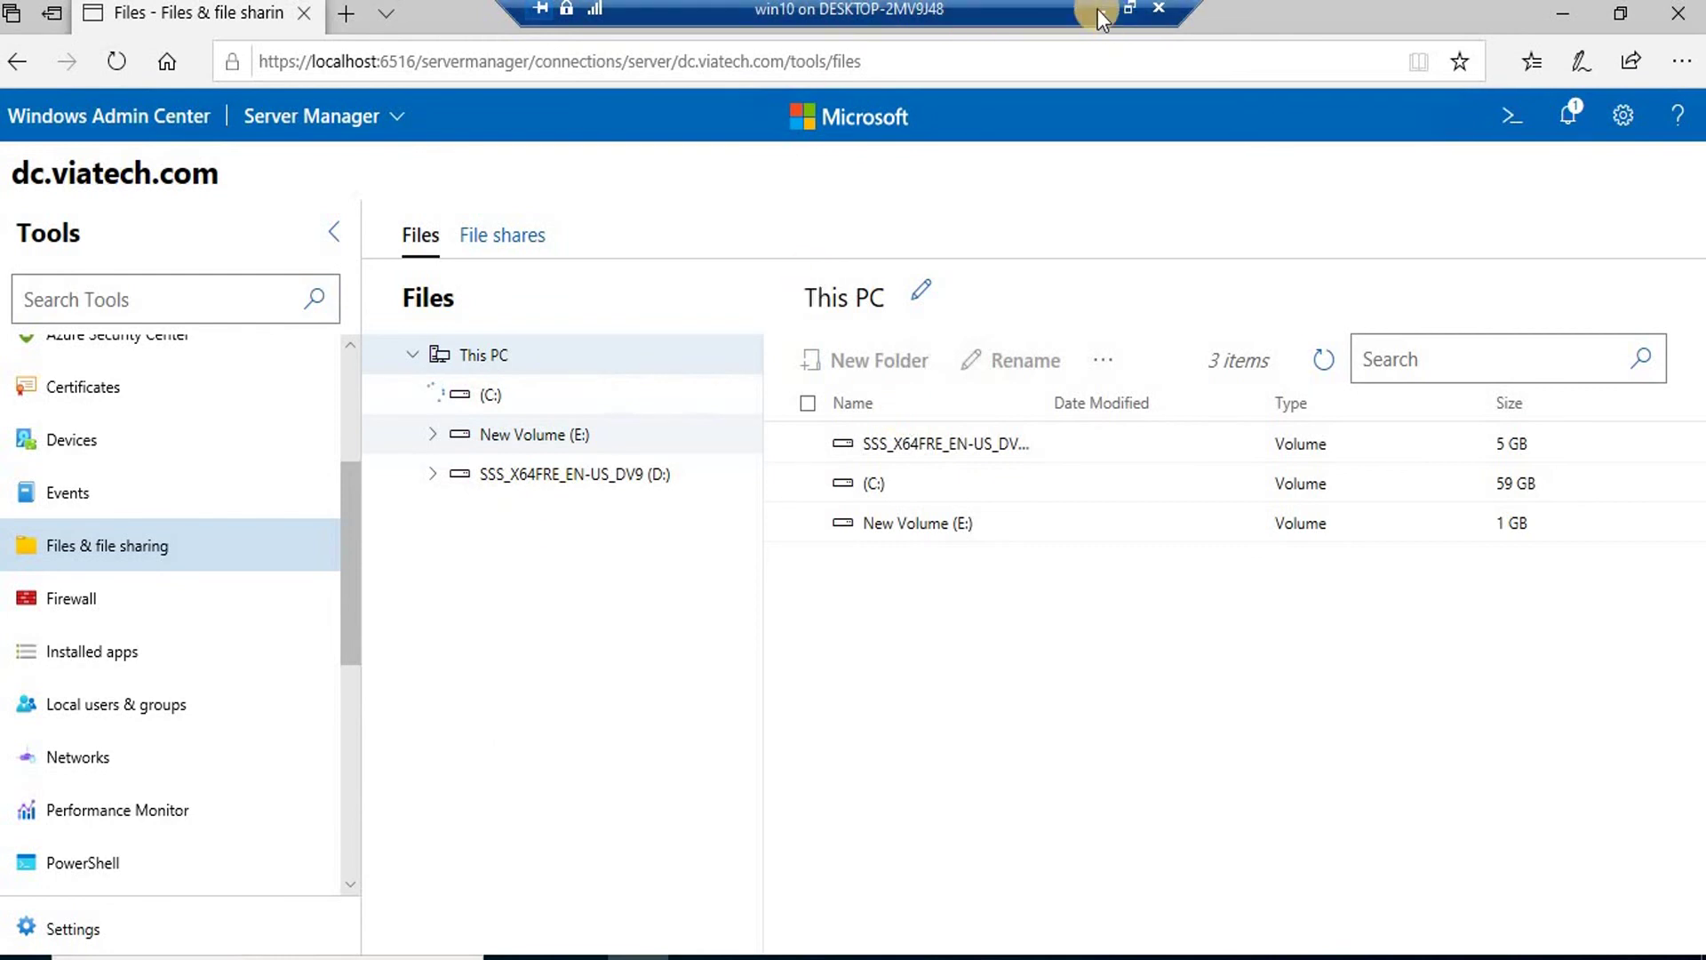
View the Windows Server 2022 virtual machine's desktop in full screen and return to the server's files on win10
click(1128, 8)
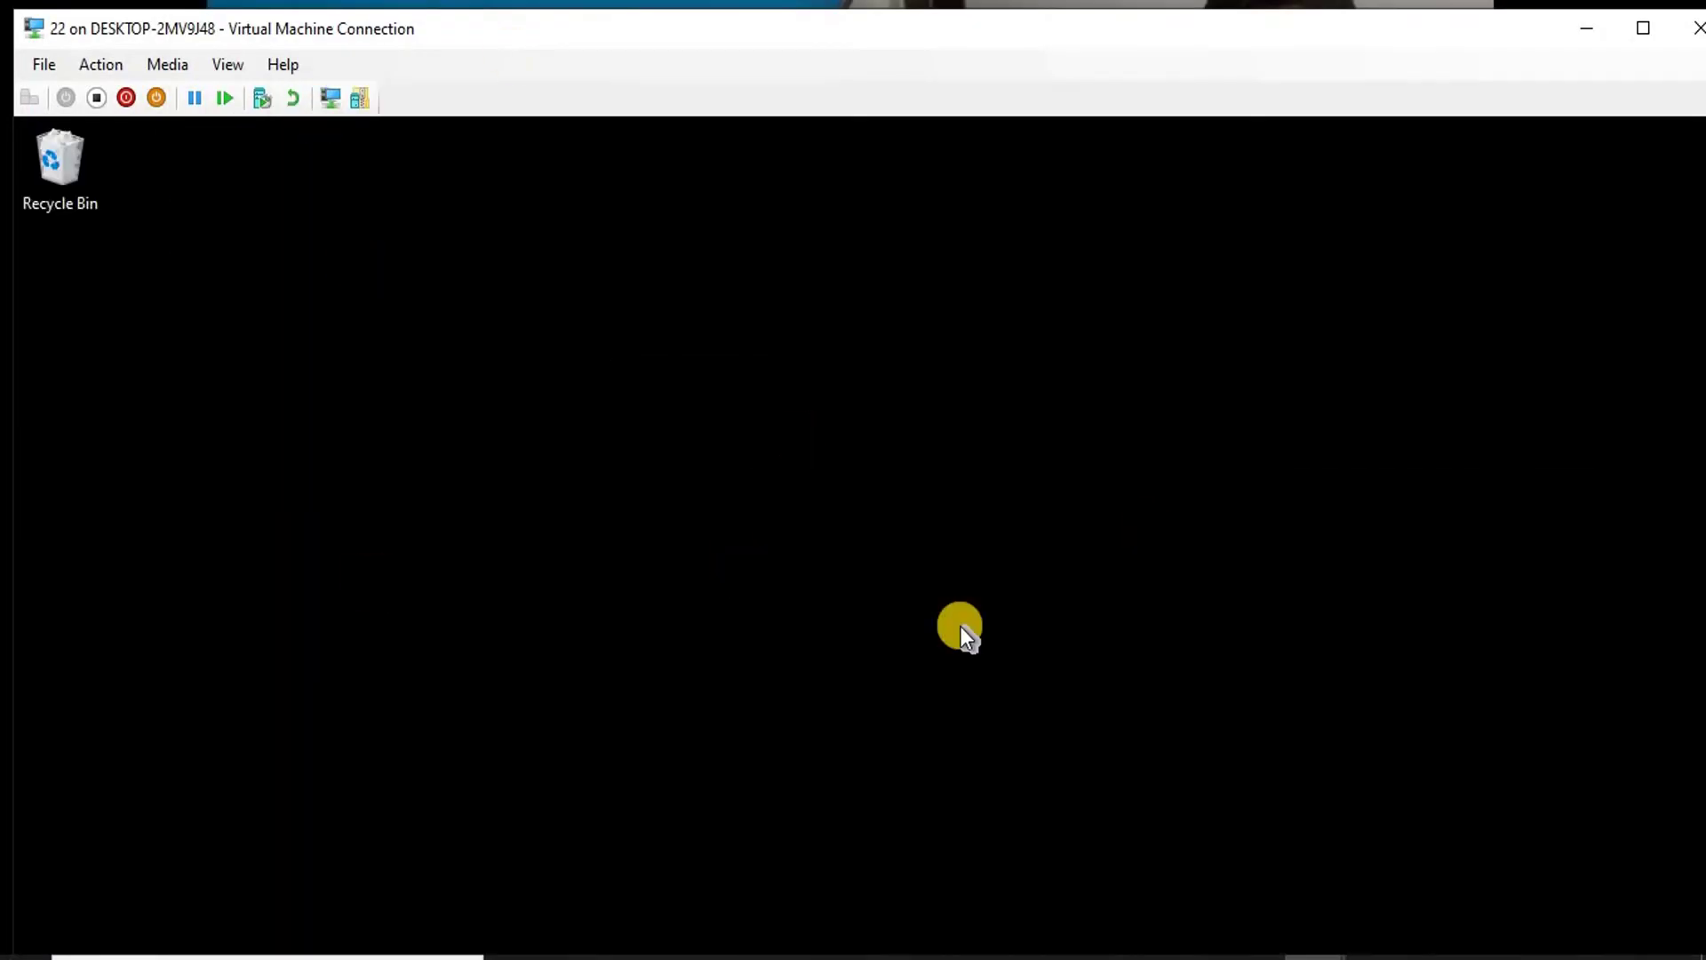
double_click(665, 40)
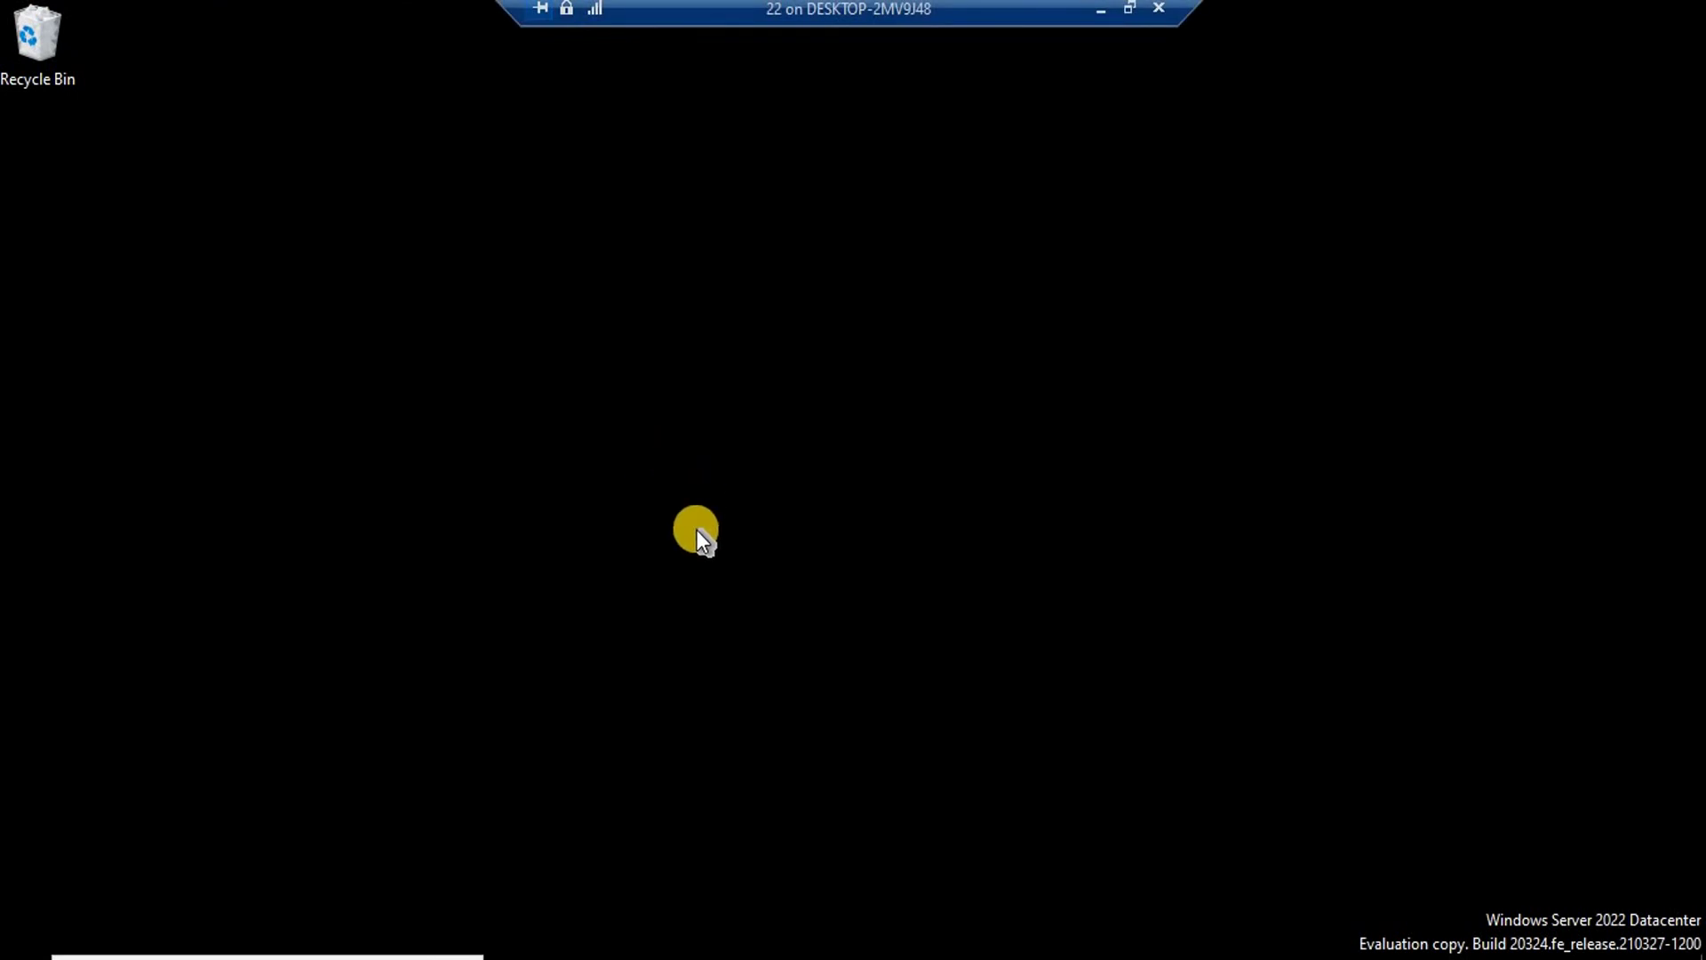
click(1104, 13)
mouse_move(1271, 956)
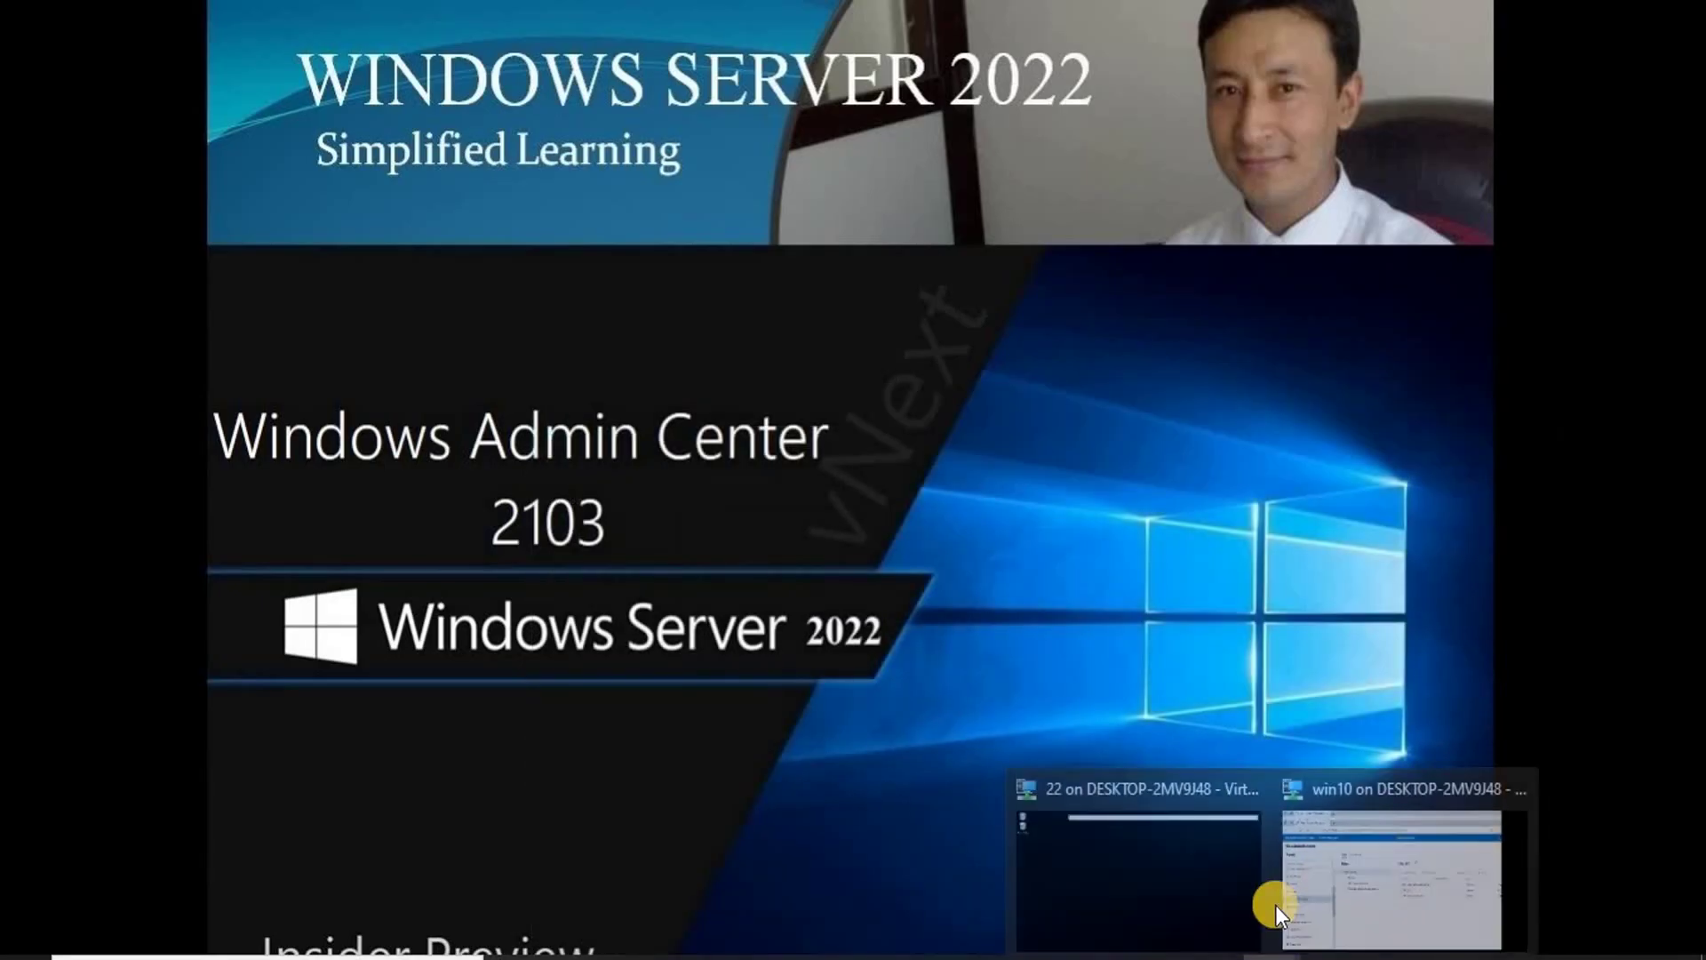
click(1374, 863)
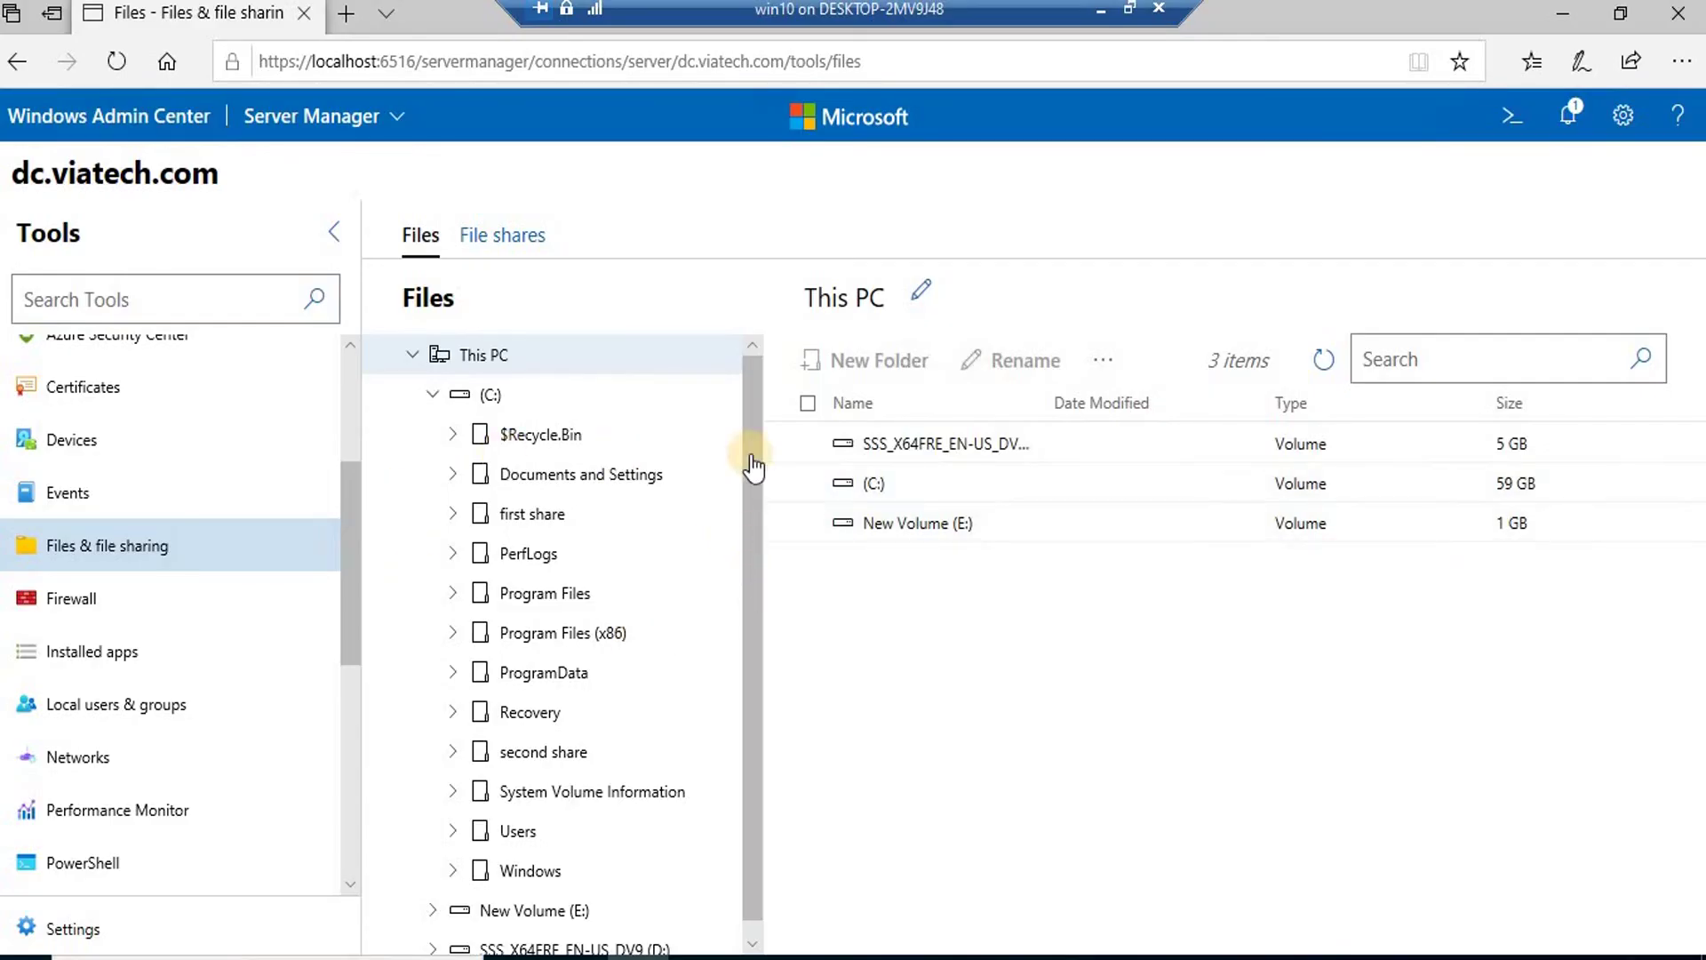
Expand the first share folder on the C: drive of dc.viatech.com and display its contents on the win10 virtual machine
click(454, 520)
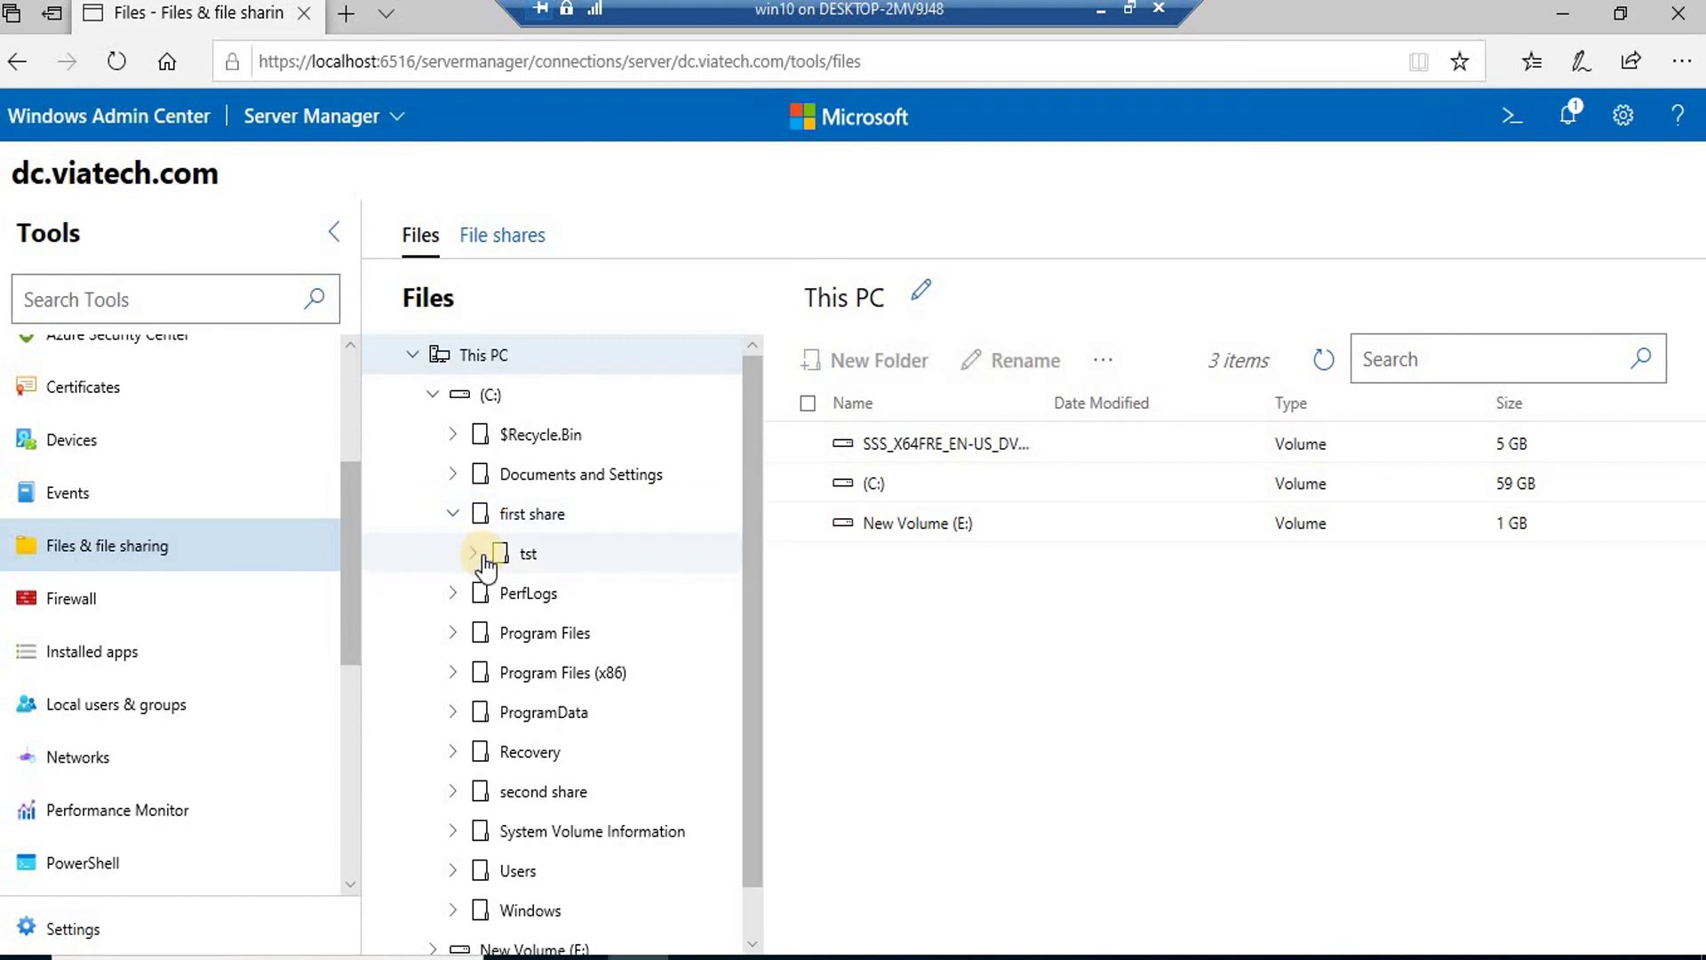
click(480, 556)
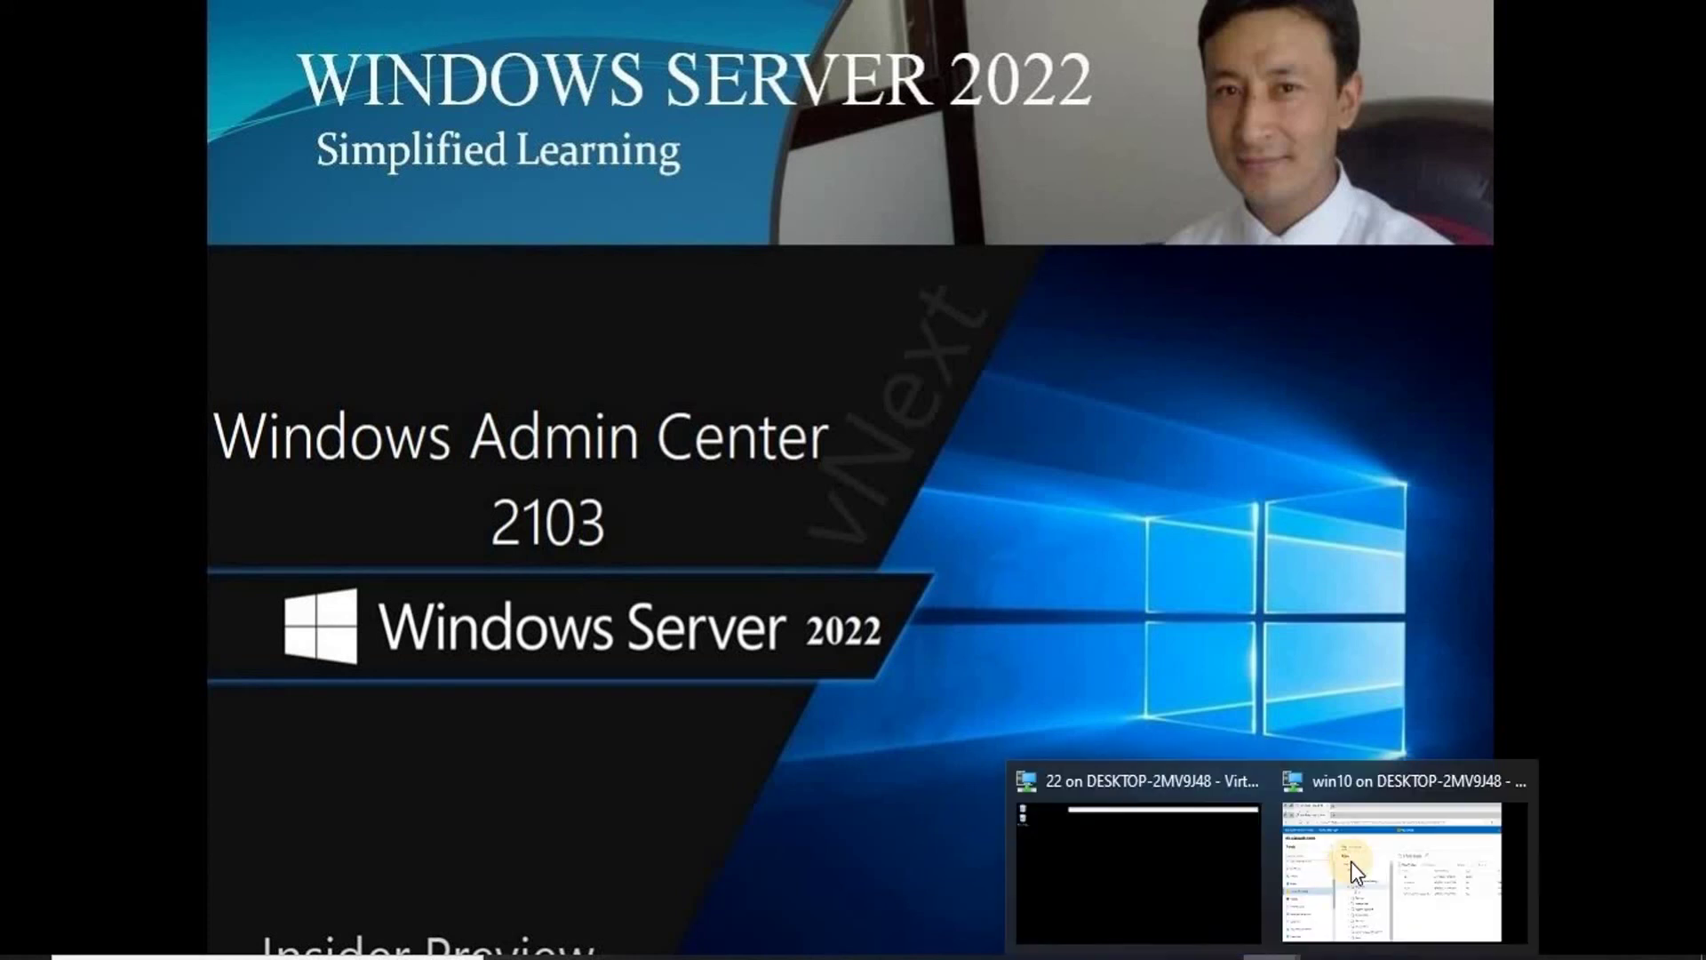
click(1351, 861)
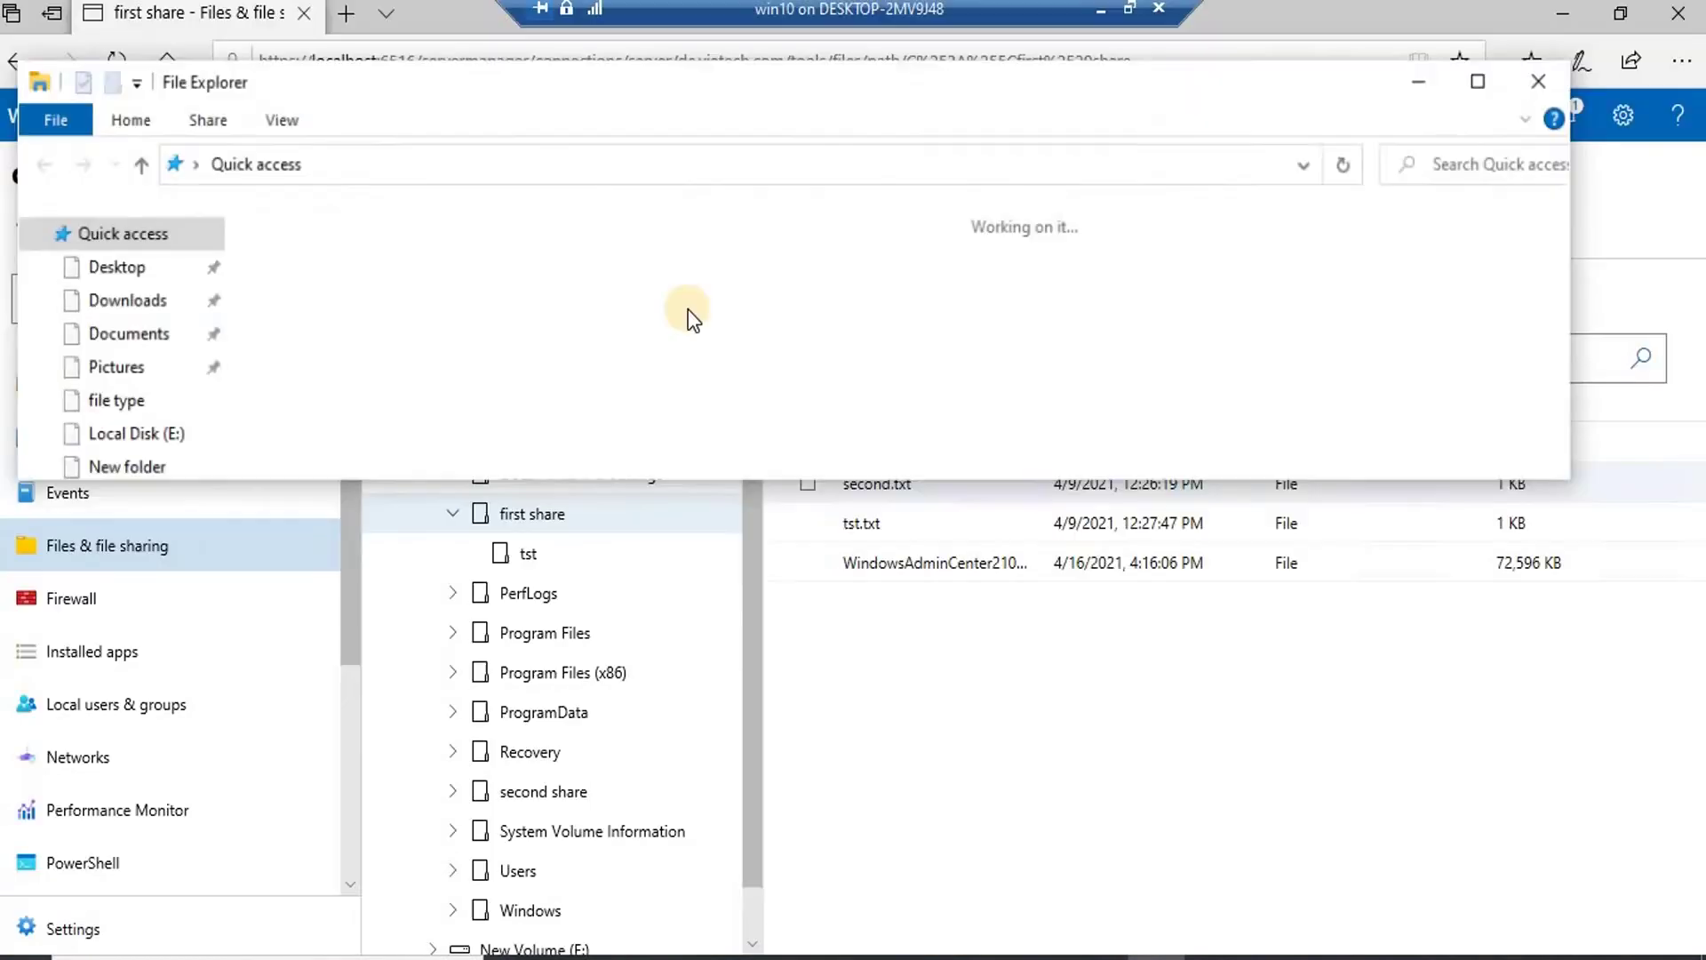
click(1504, 294)
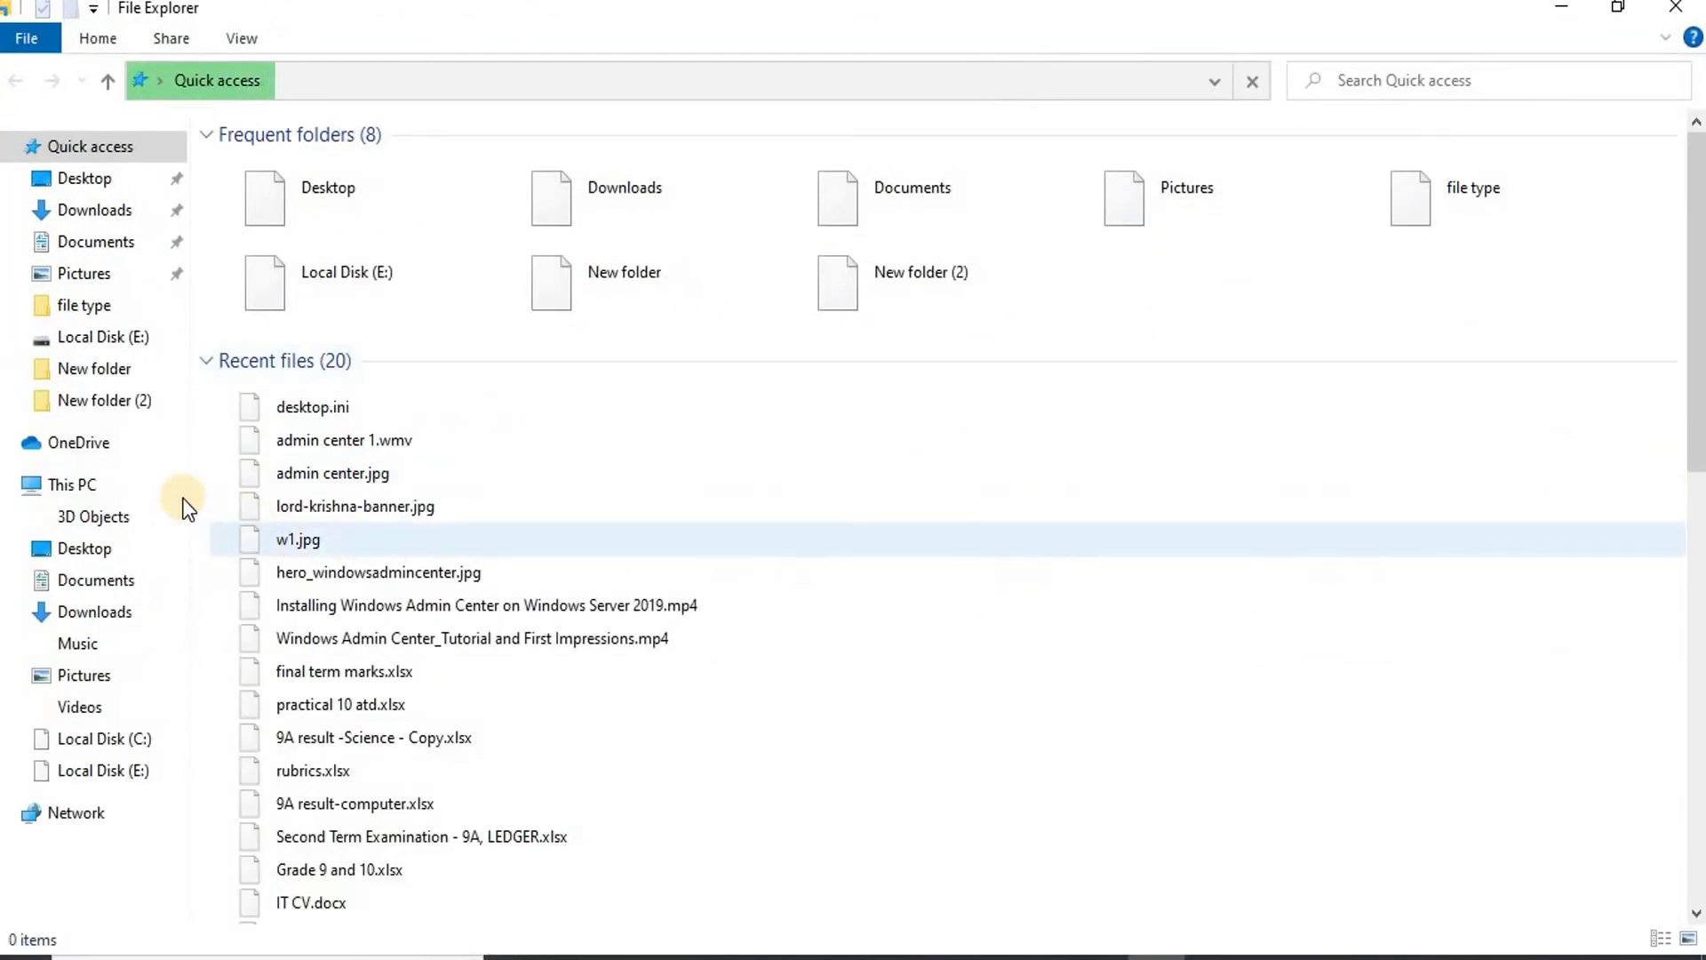
click(116, 772)
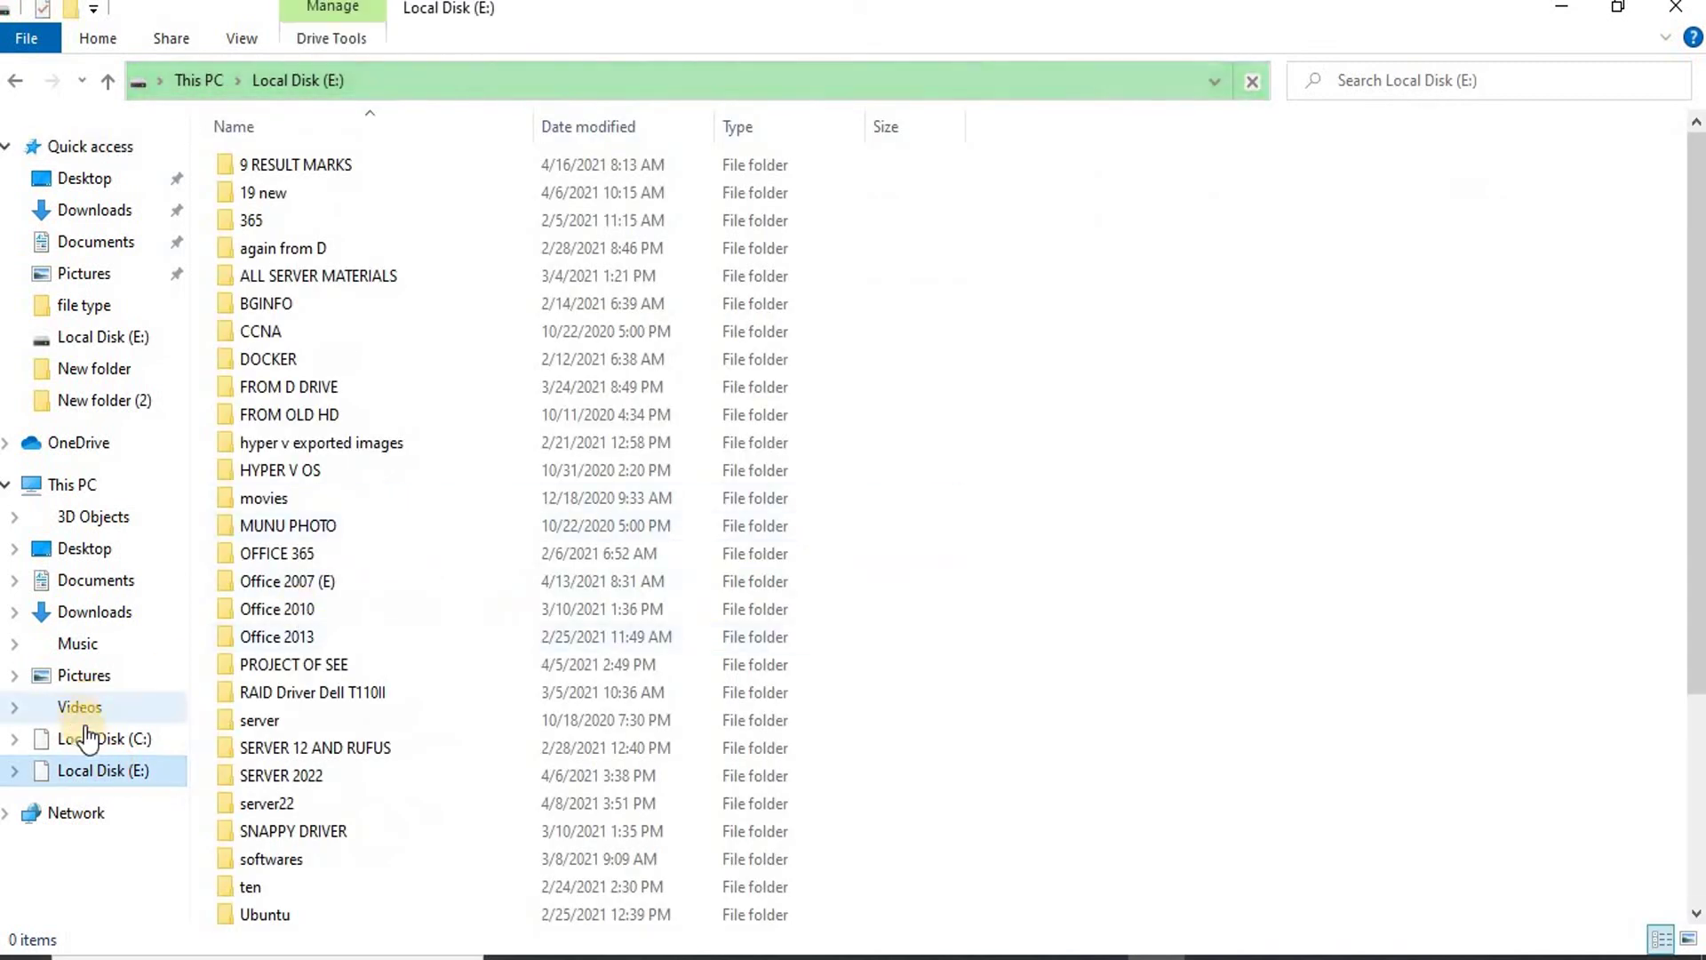
click(98, 738)
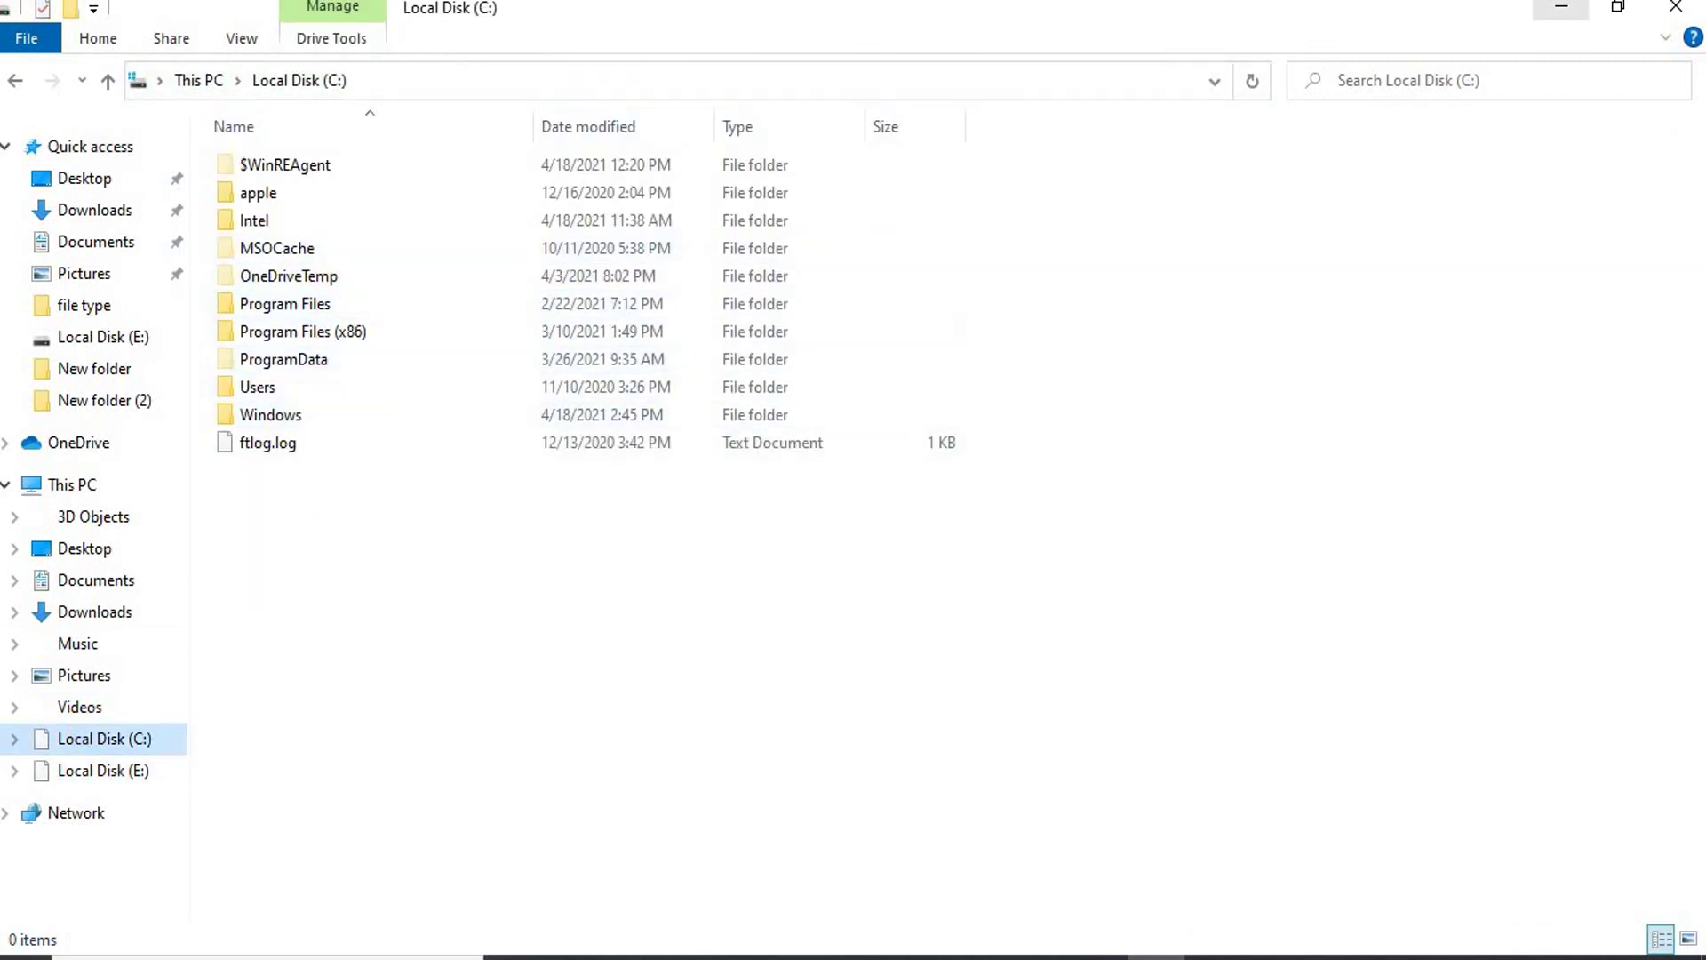
click(1560, 13)
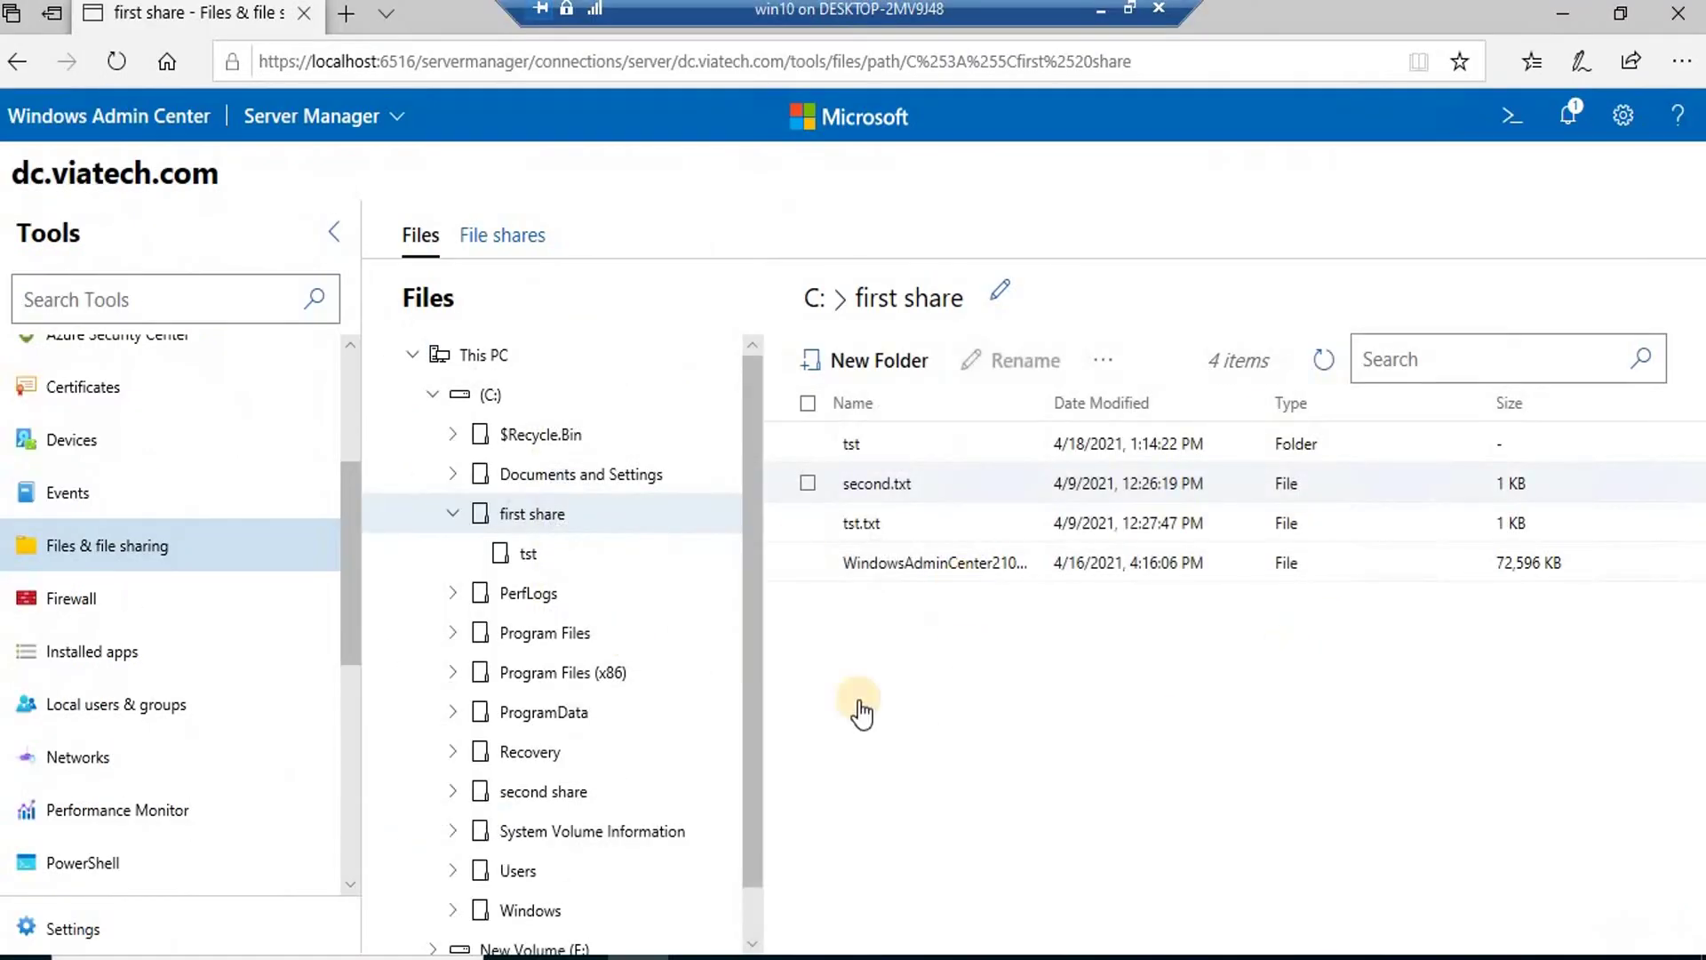
Switch to the Windows Server 2022 virtual machine and open the first share folder on its C: drive in File Explorer
click(1129, 8)
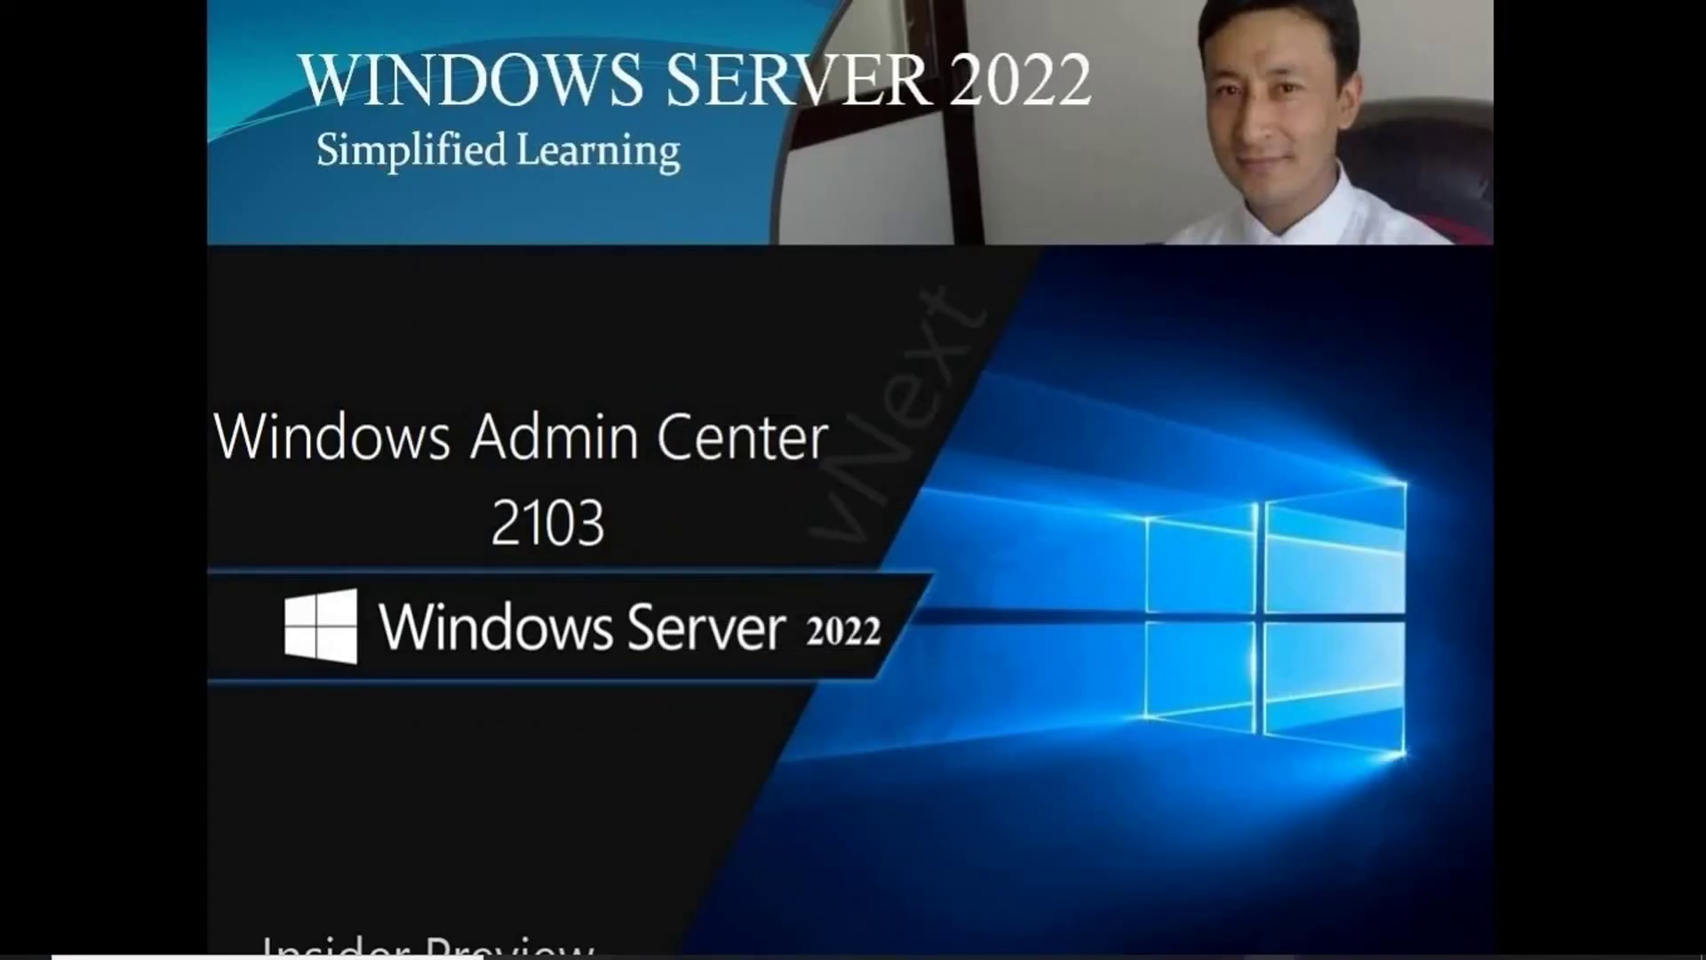
click(1170, 888)
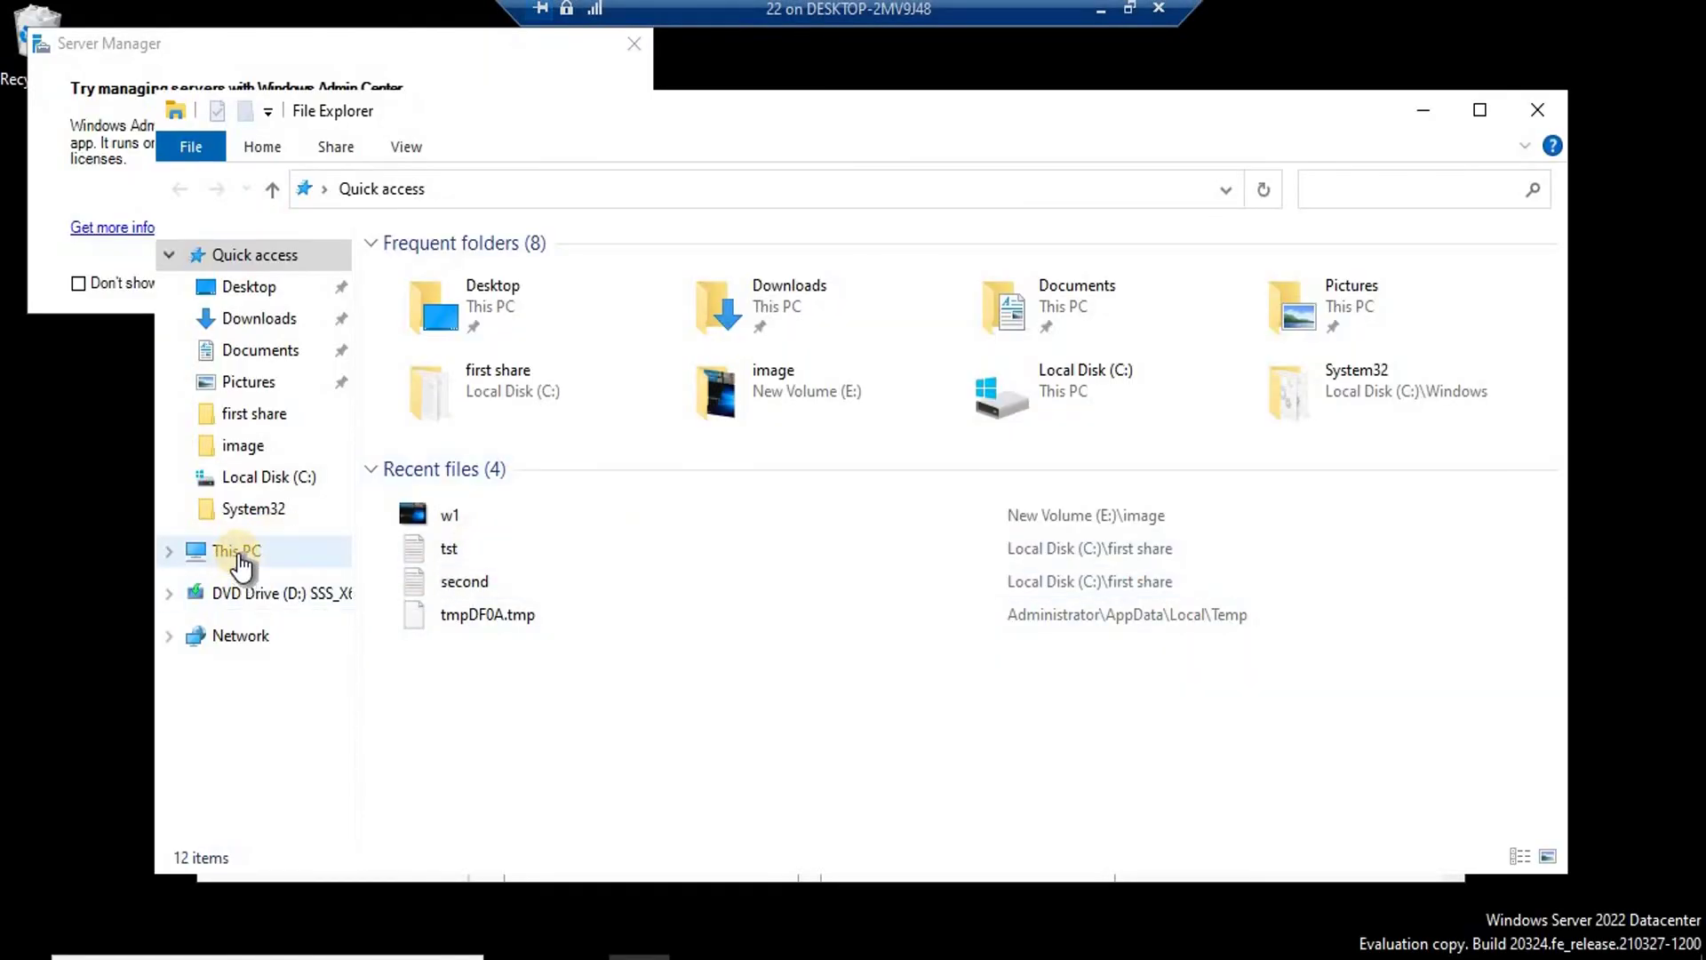
click(238, 553)
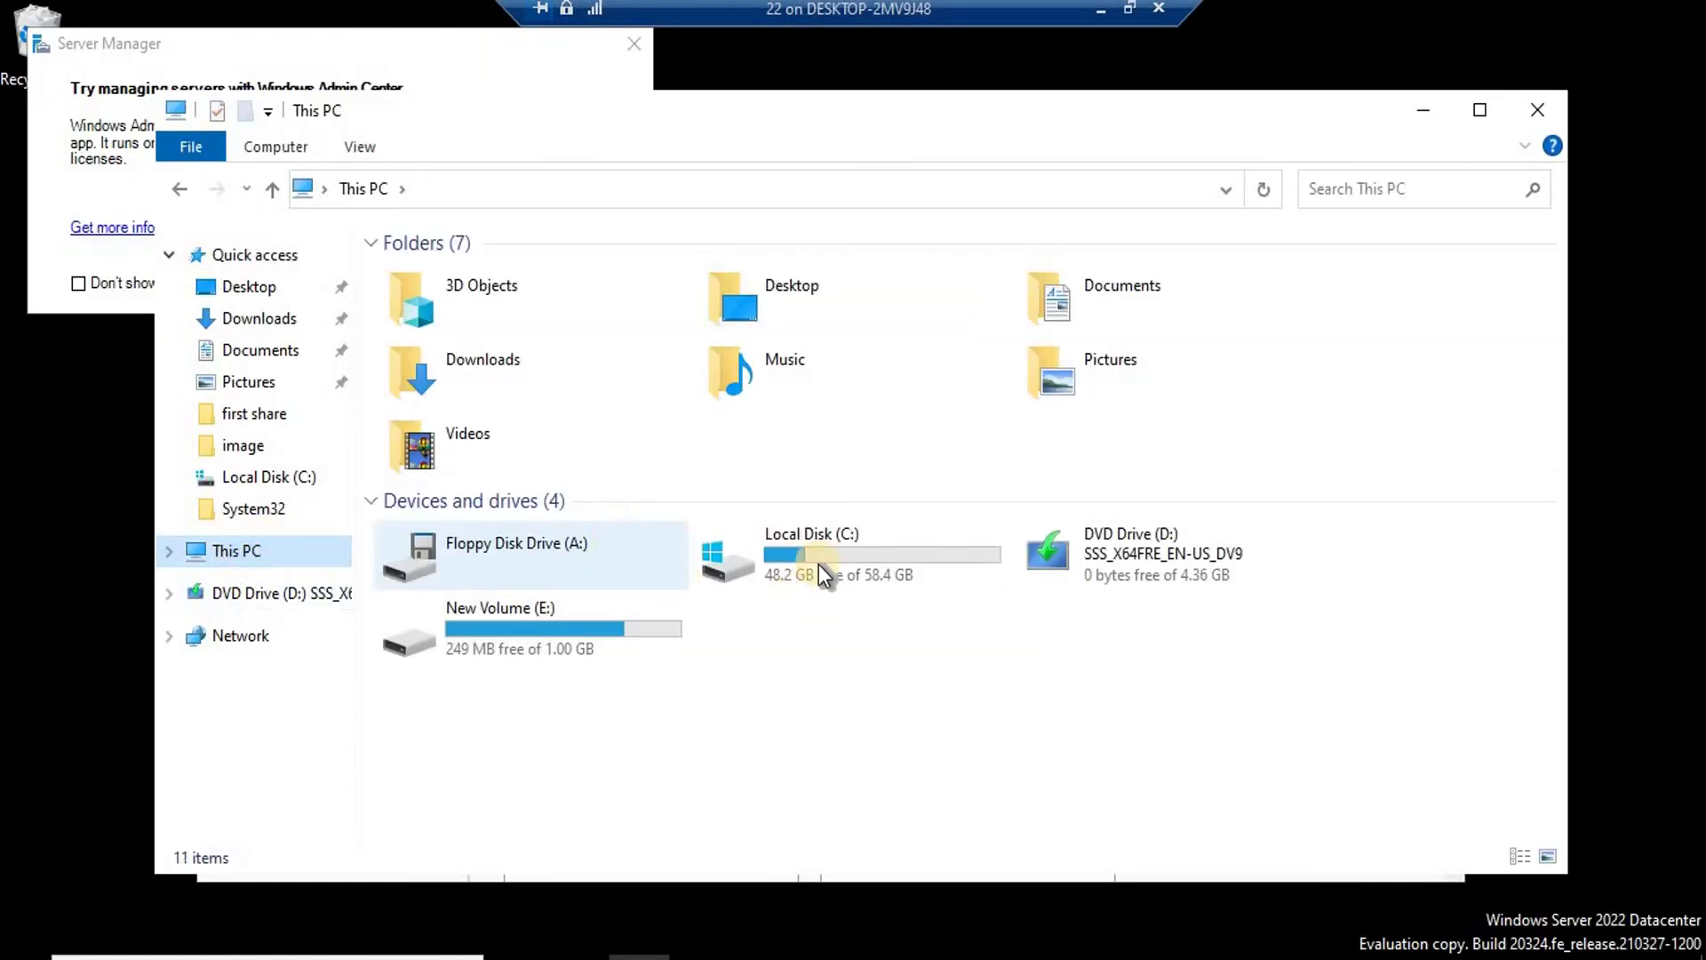
double_click(832, 546)
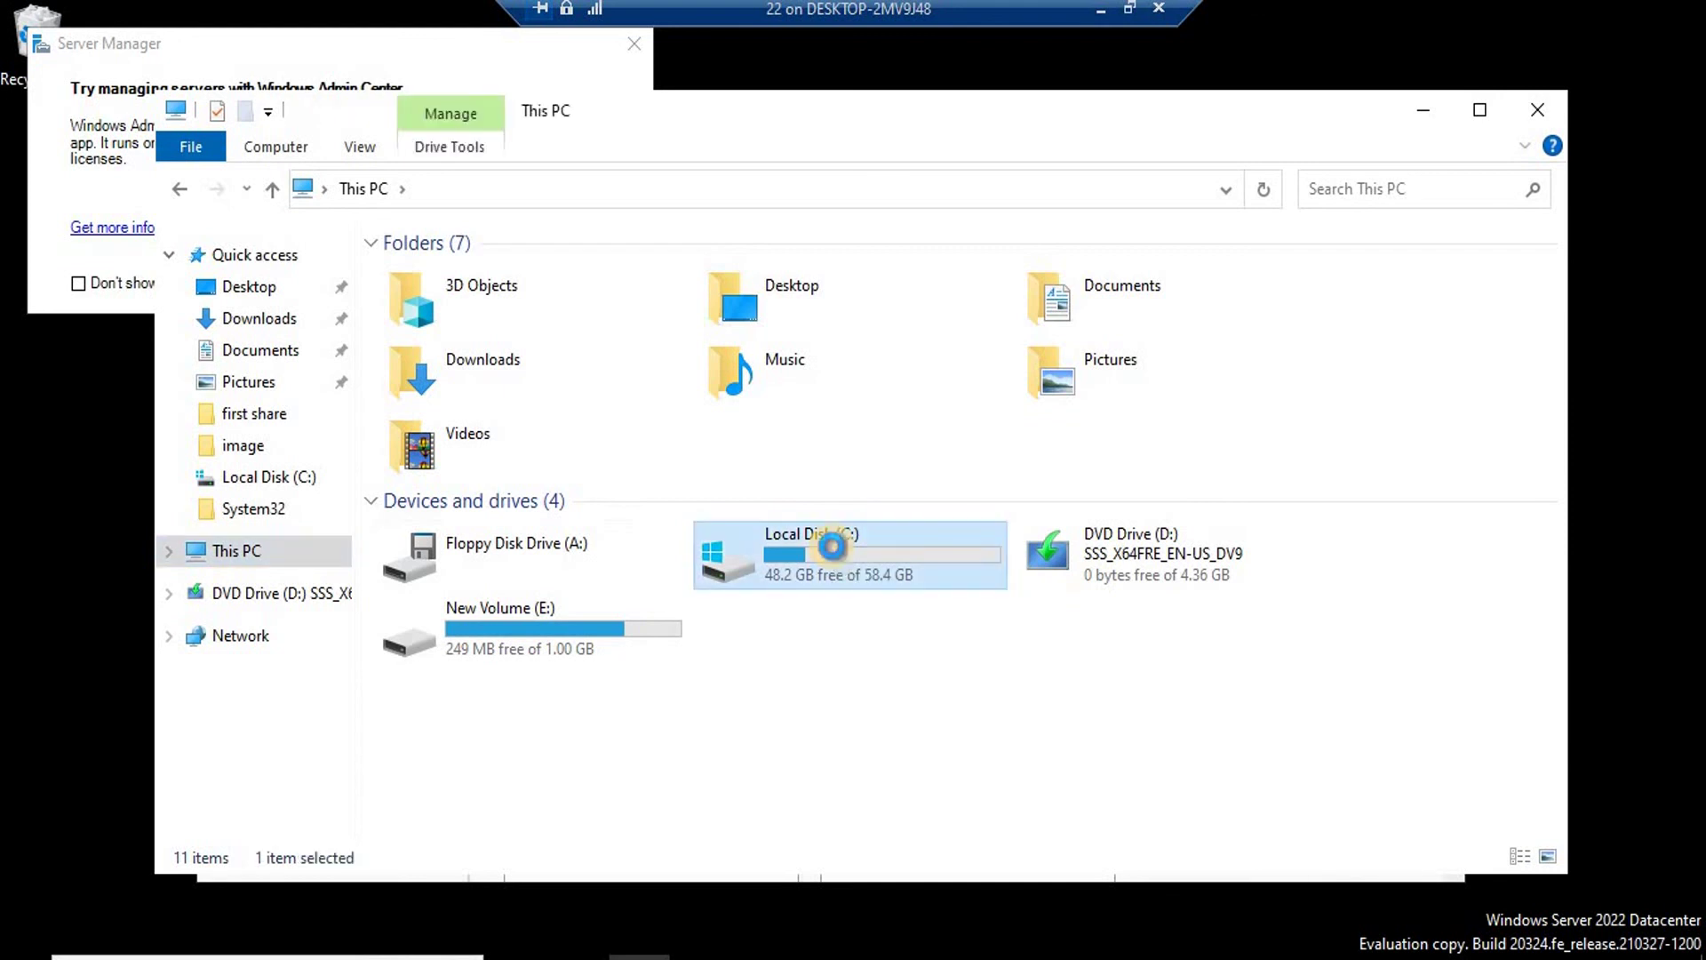
double_click(452, 276)
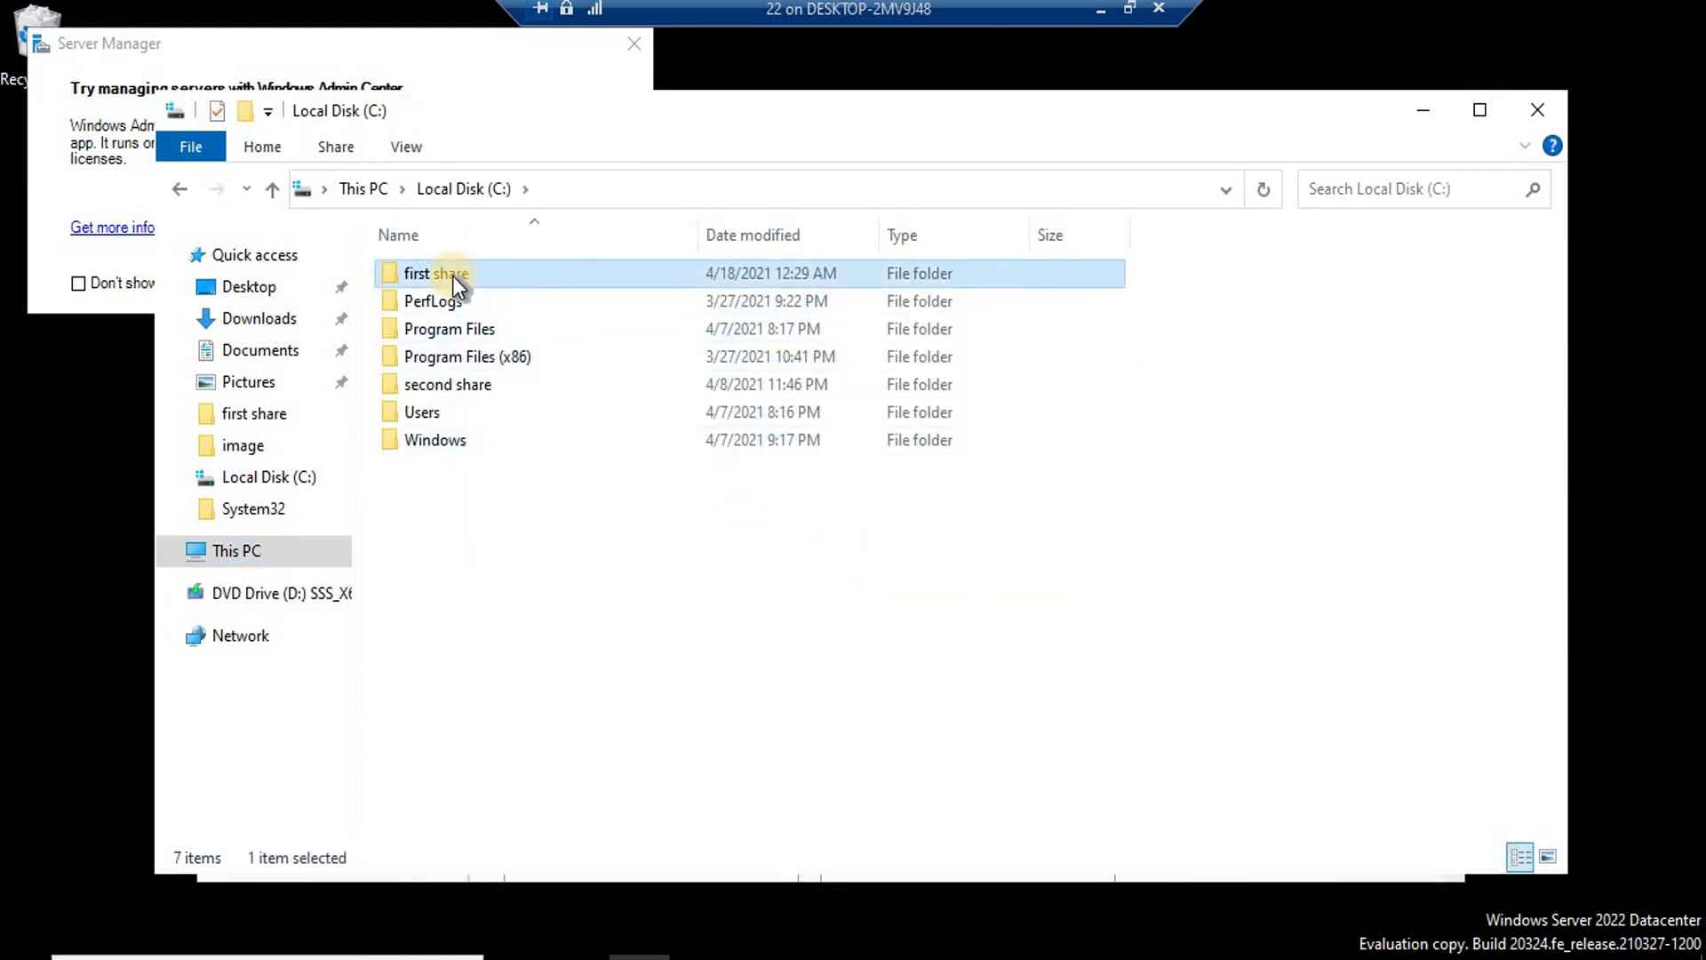
Create a new text document named "admin center" in the first share folder
right_click(549, 494)
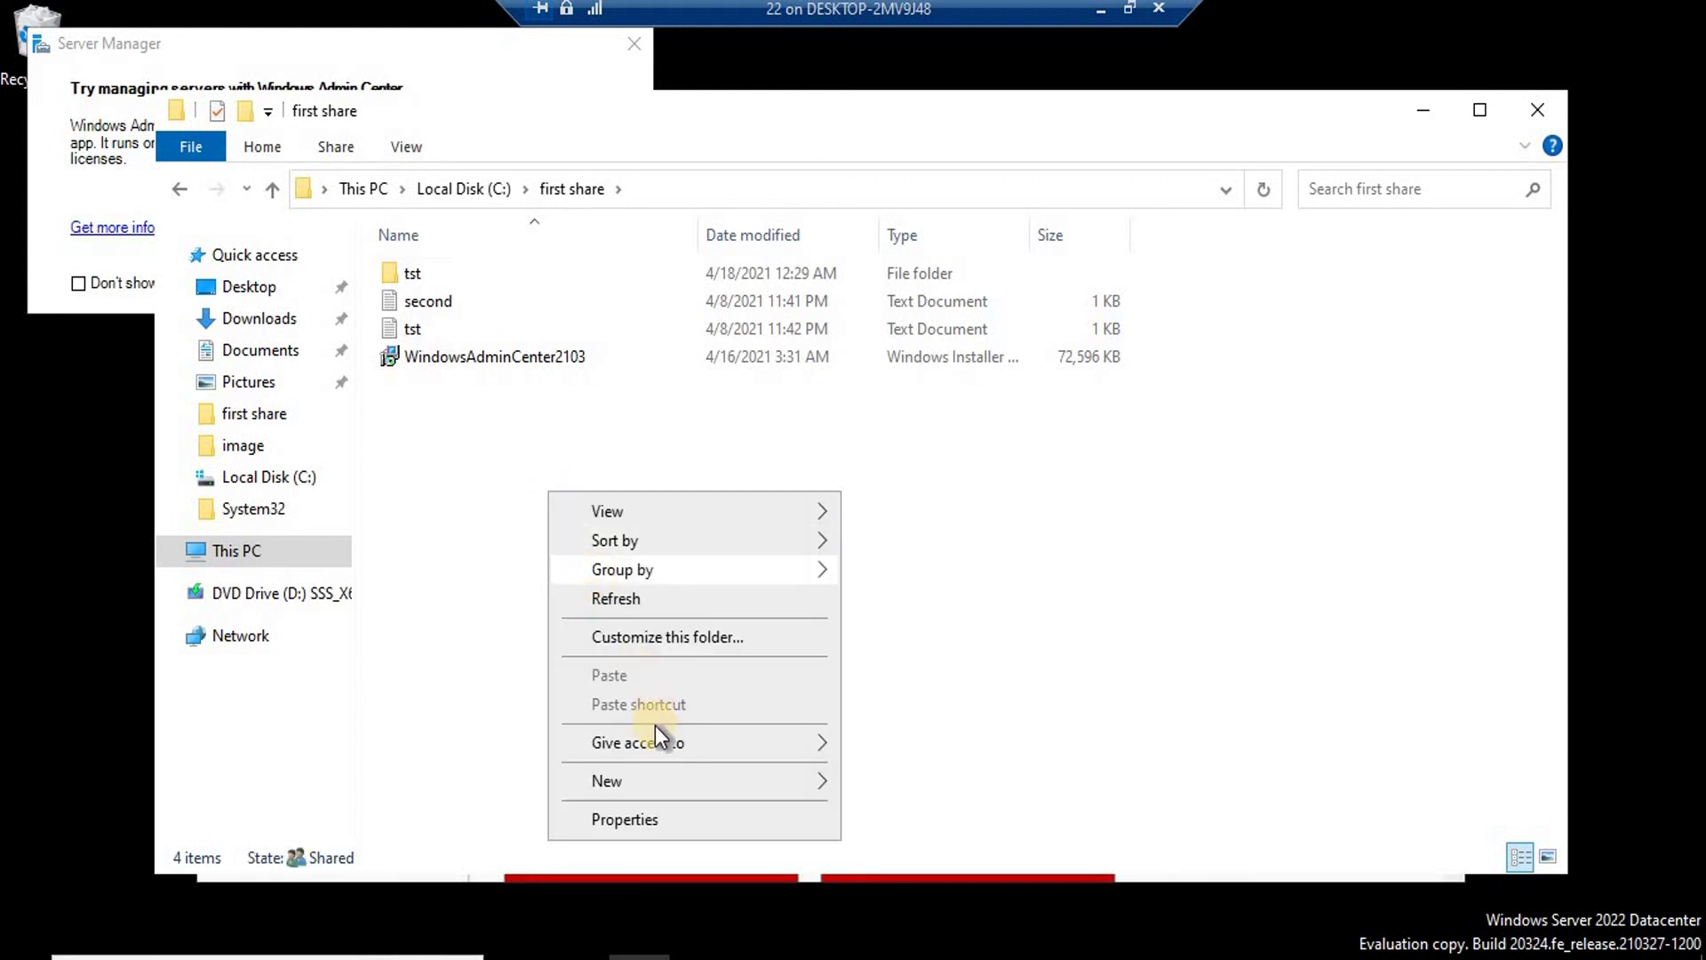
mouse_move(658, 780)
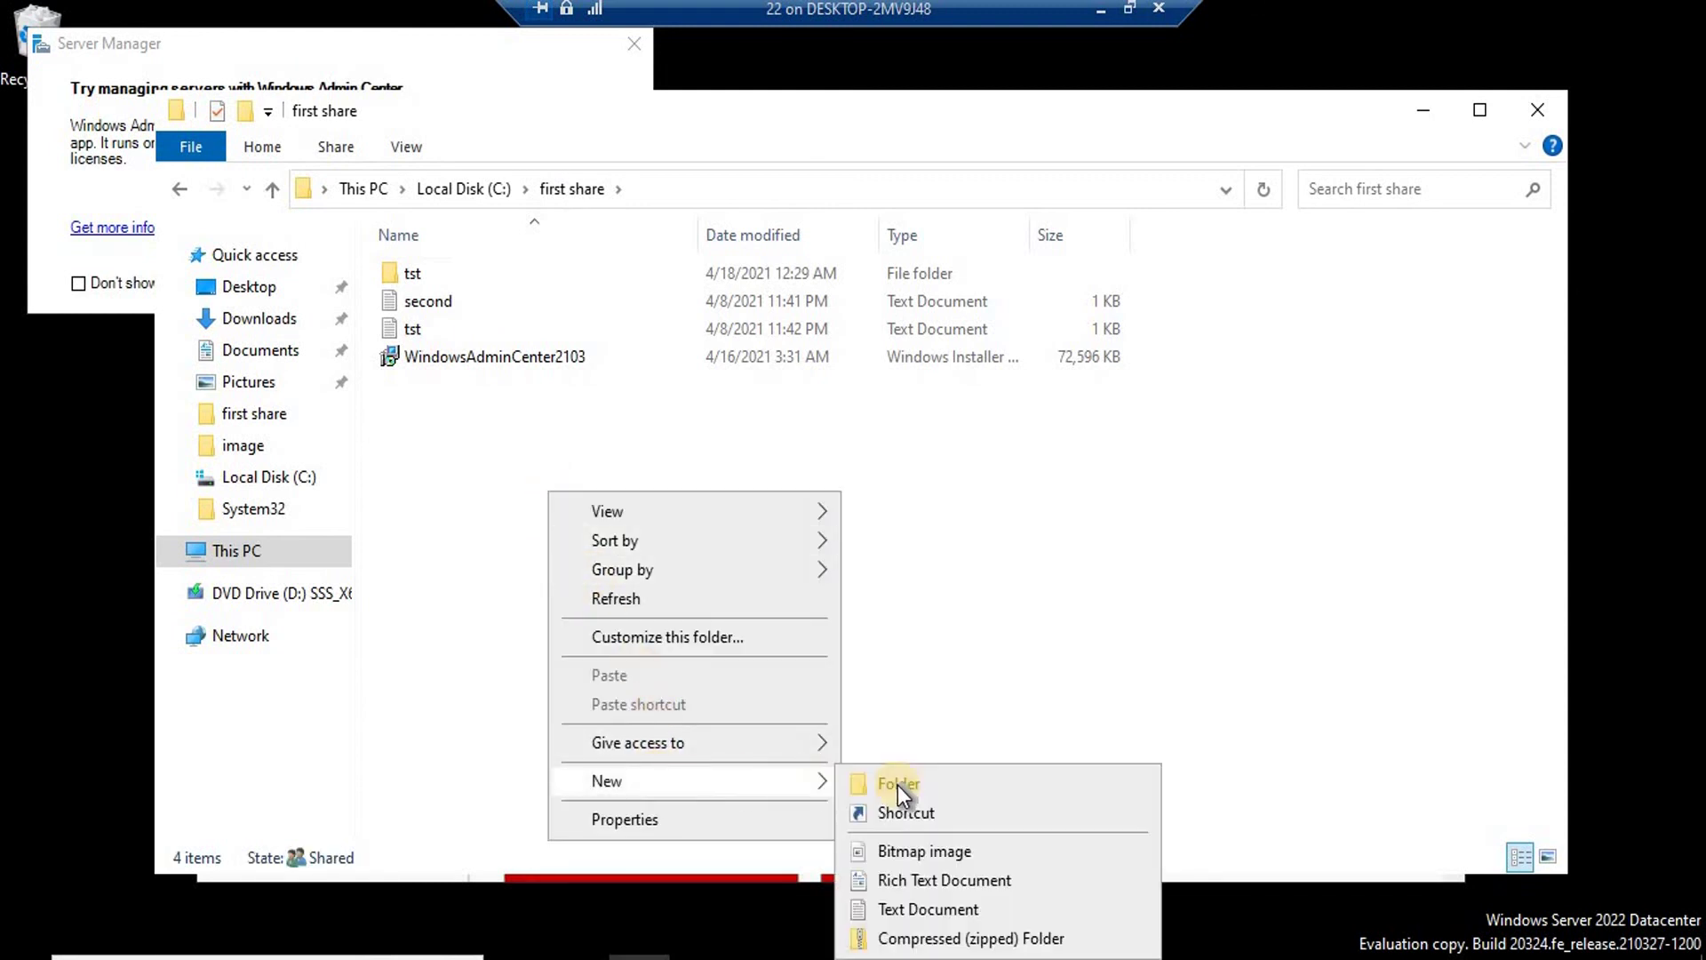
click(901, 910)
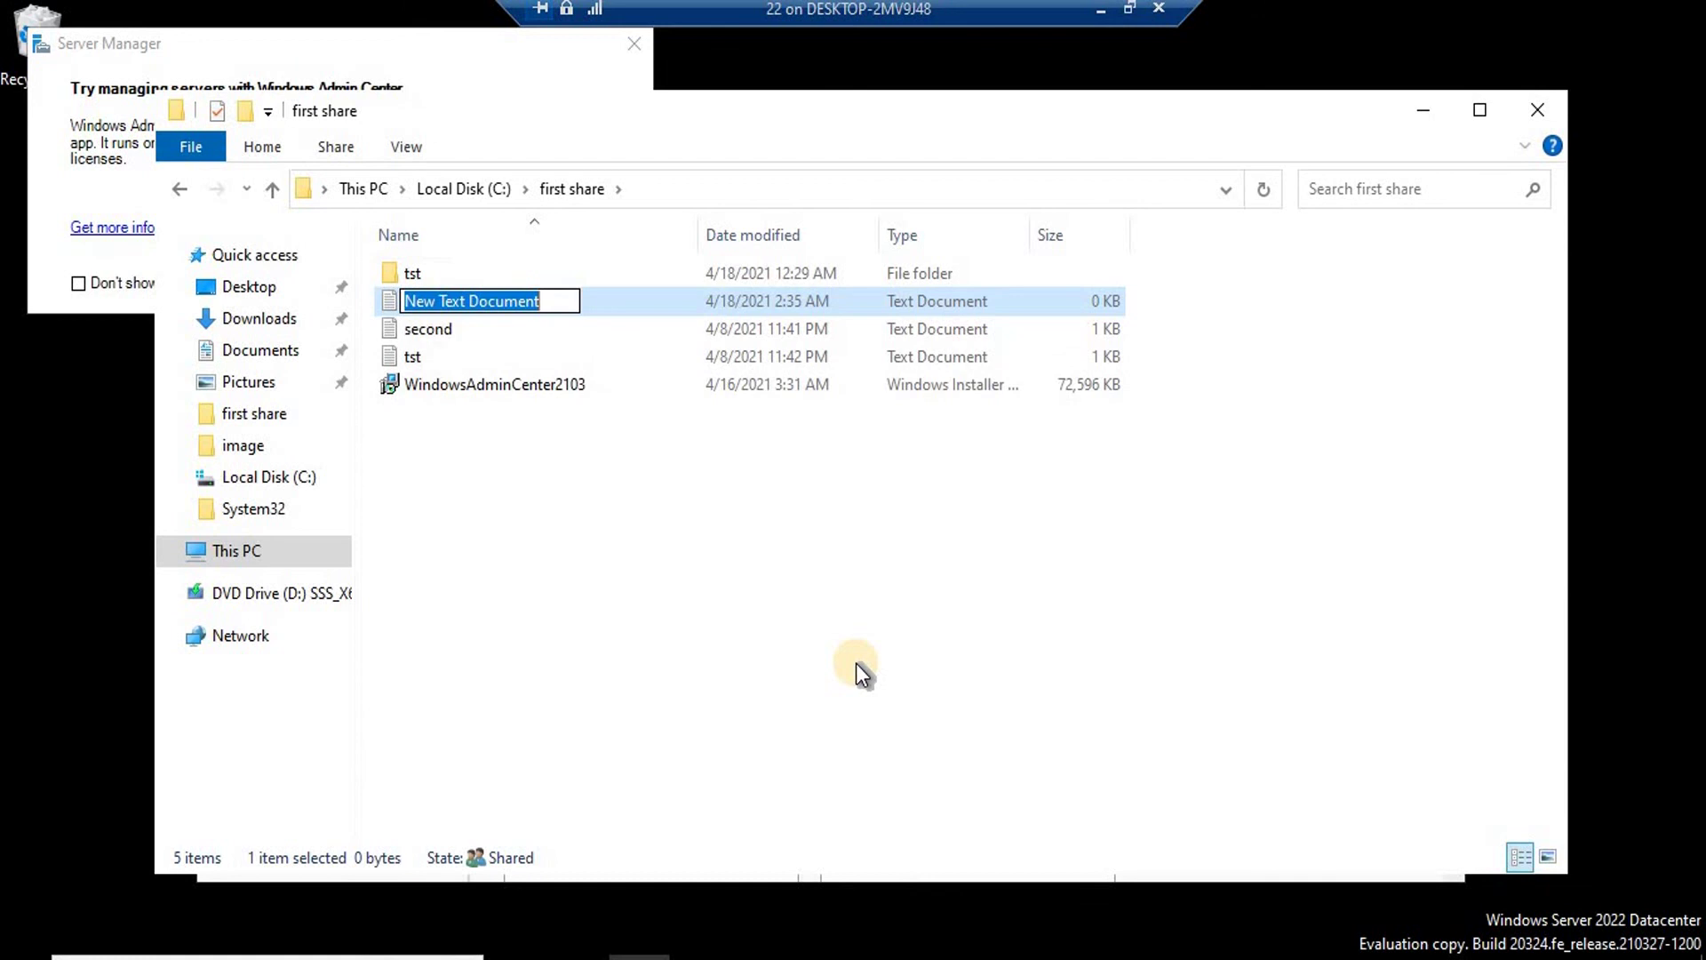
text(admin center)
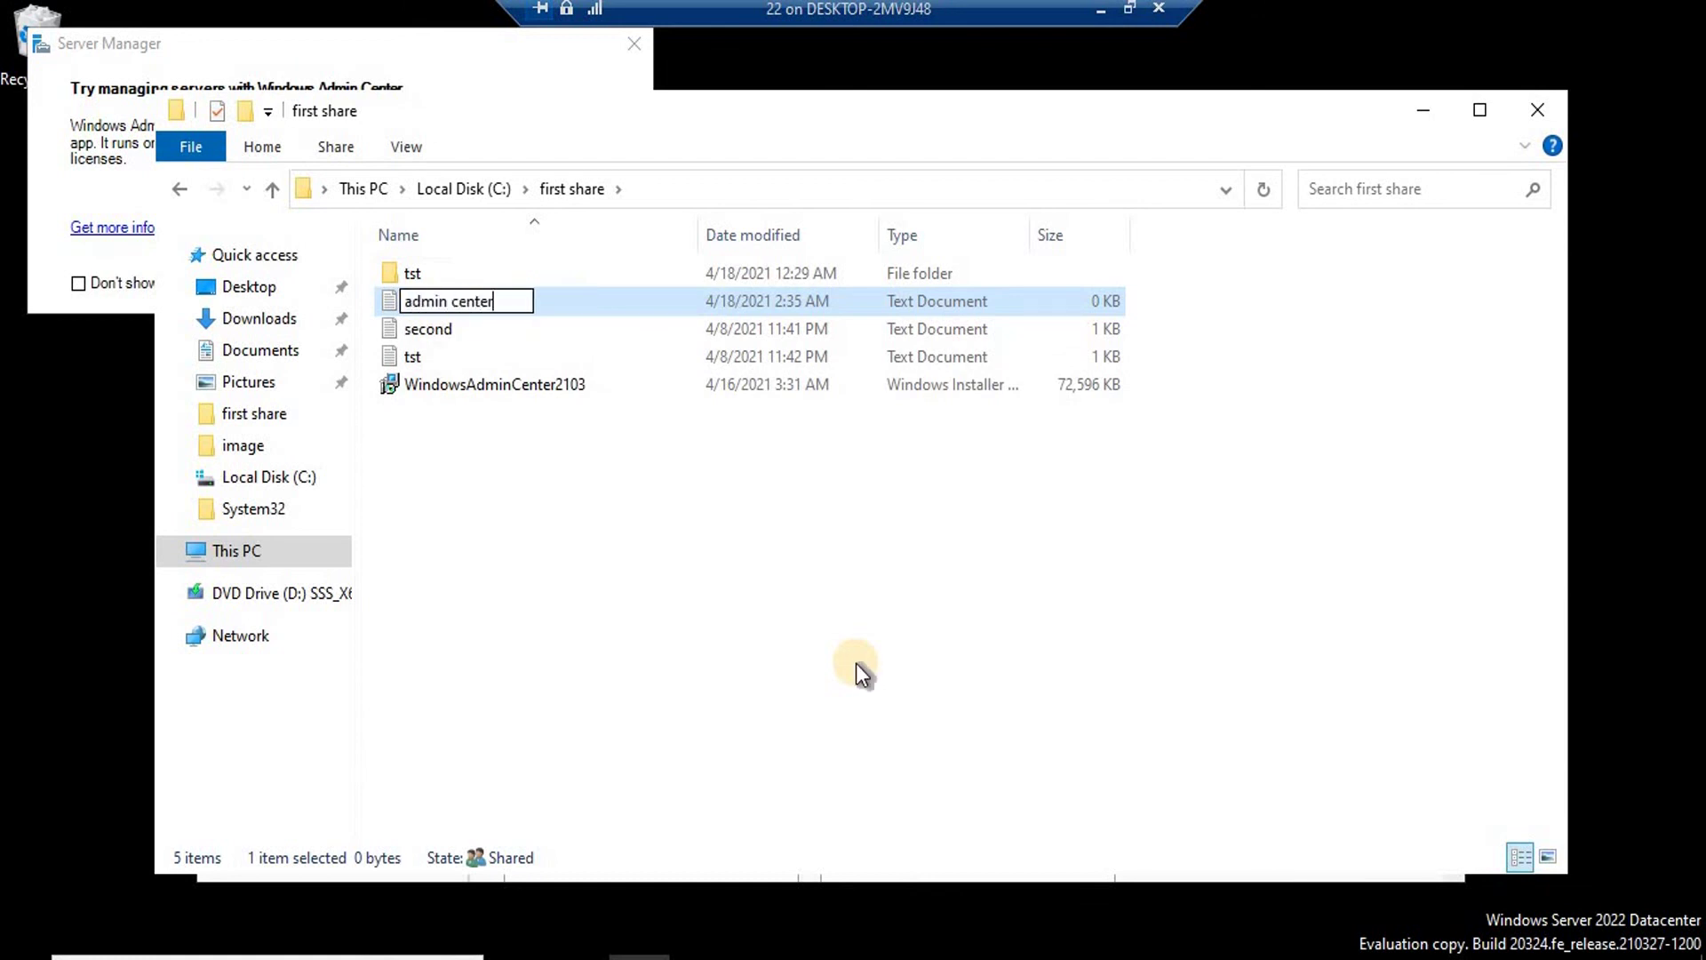
click(853, 661)
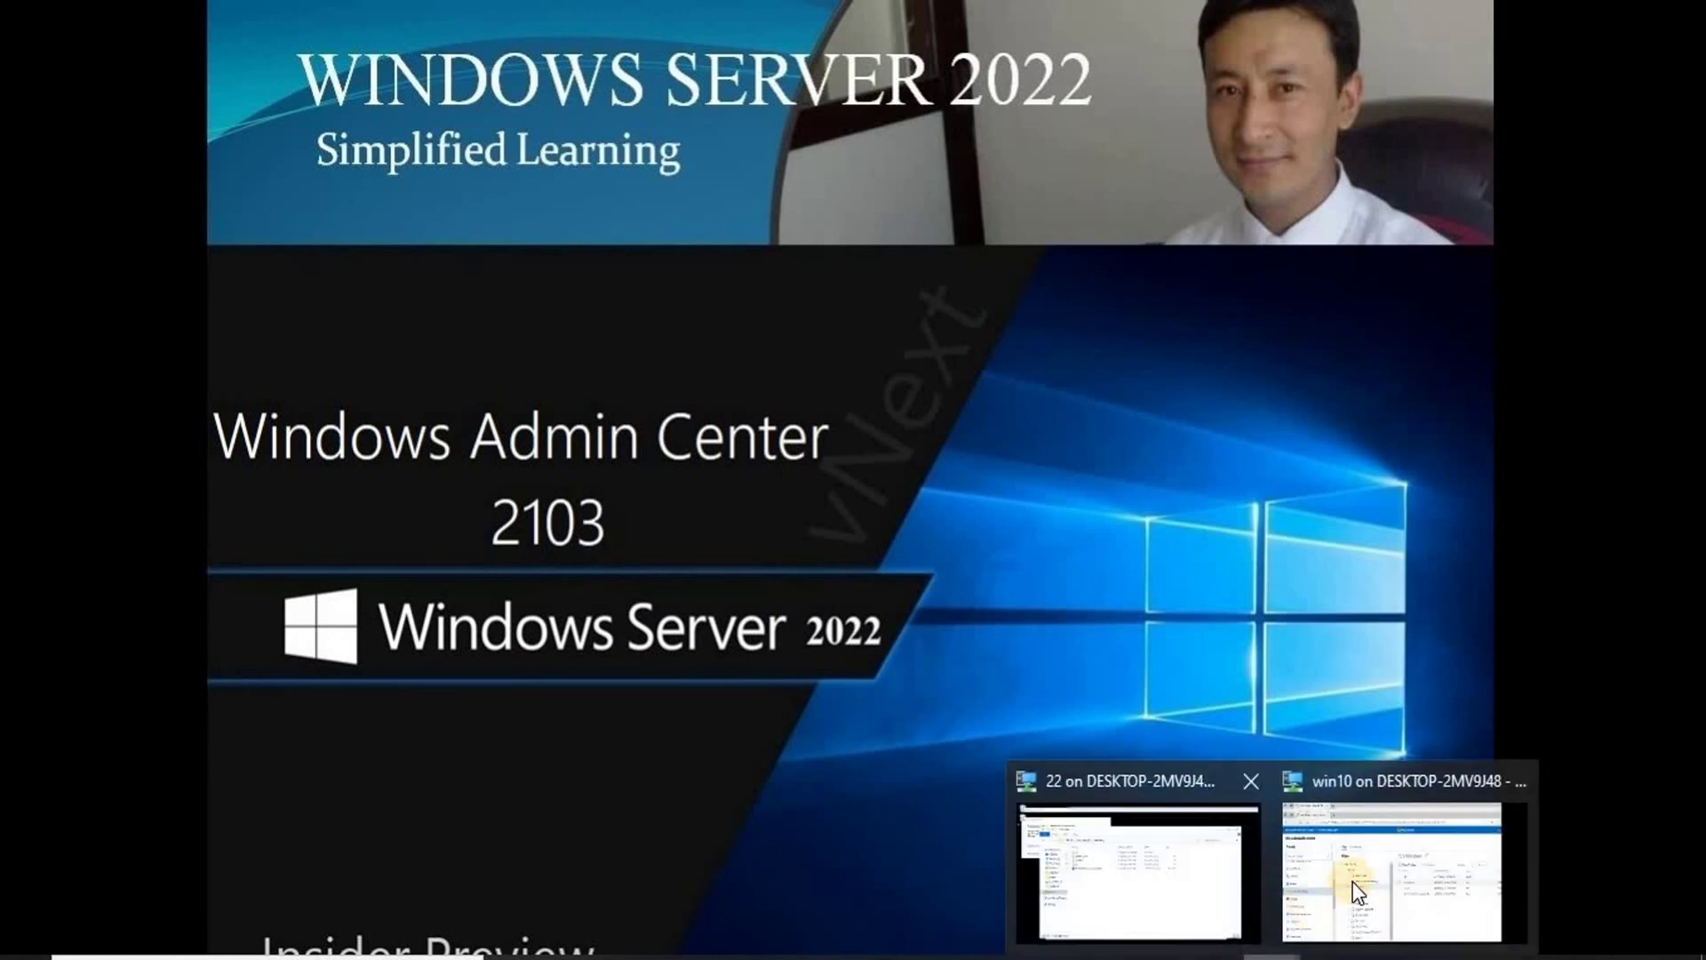
Return to the win10 virtual machine and download second.txt and tst.txt from the server's first share folder as a zipped file
click(1353, 882)
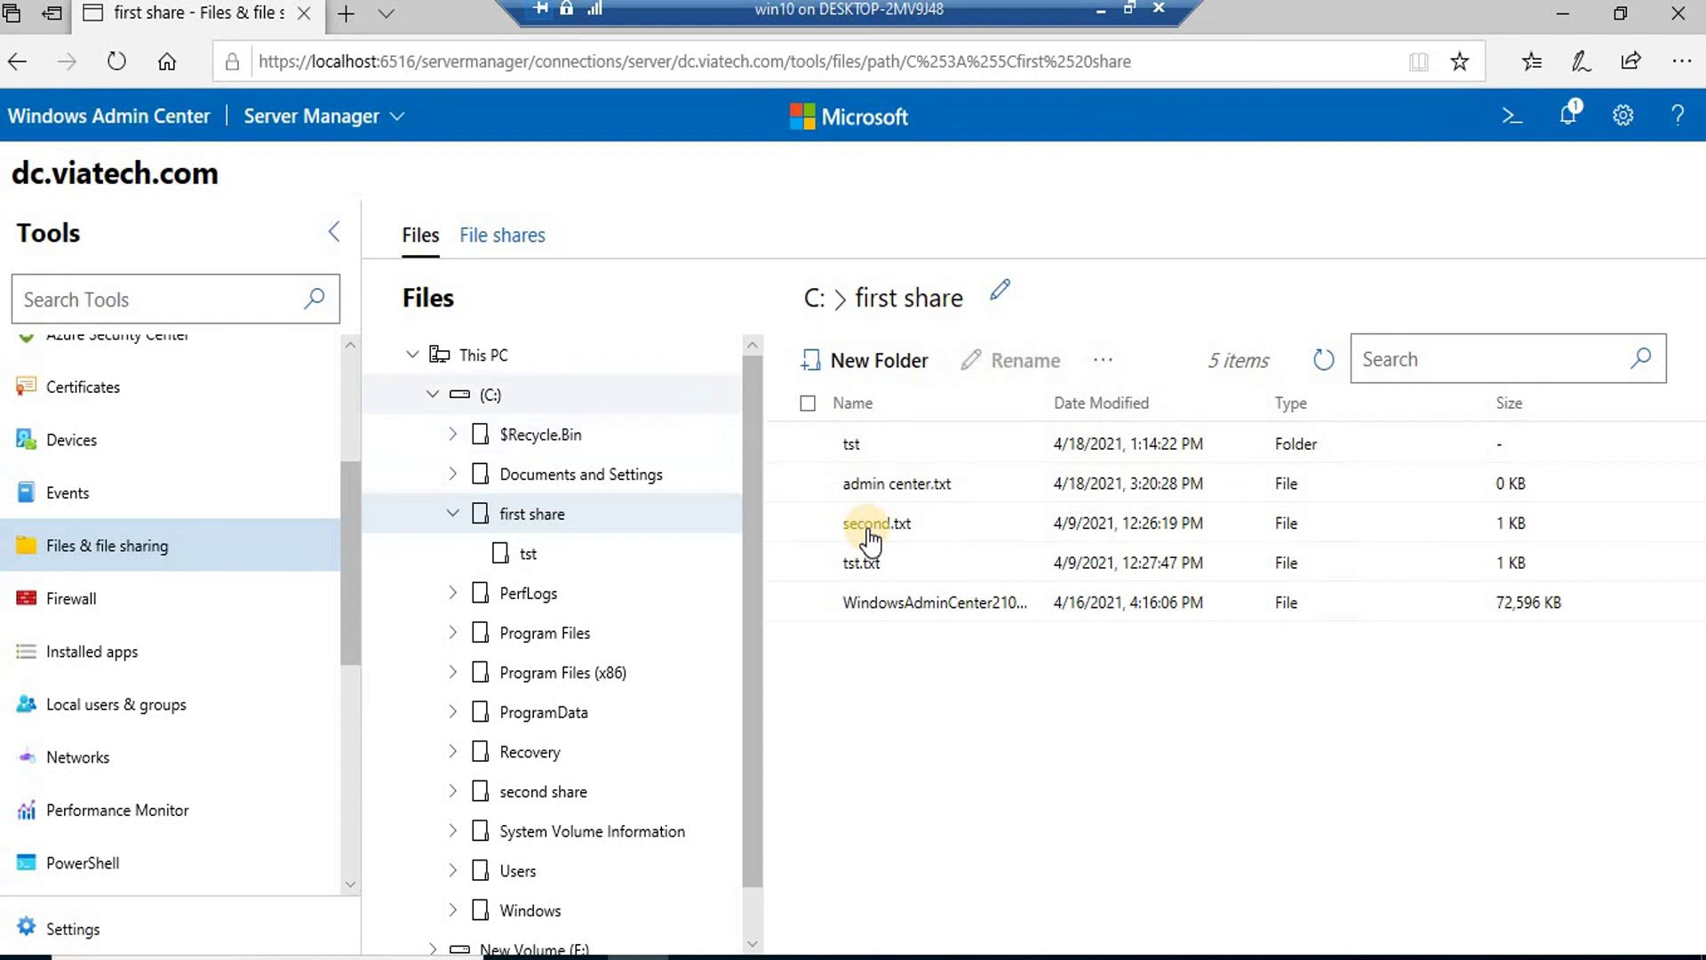
click(807, 564)
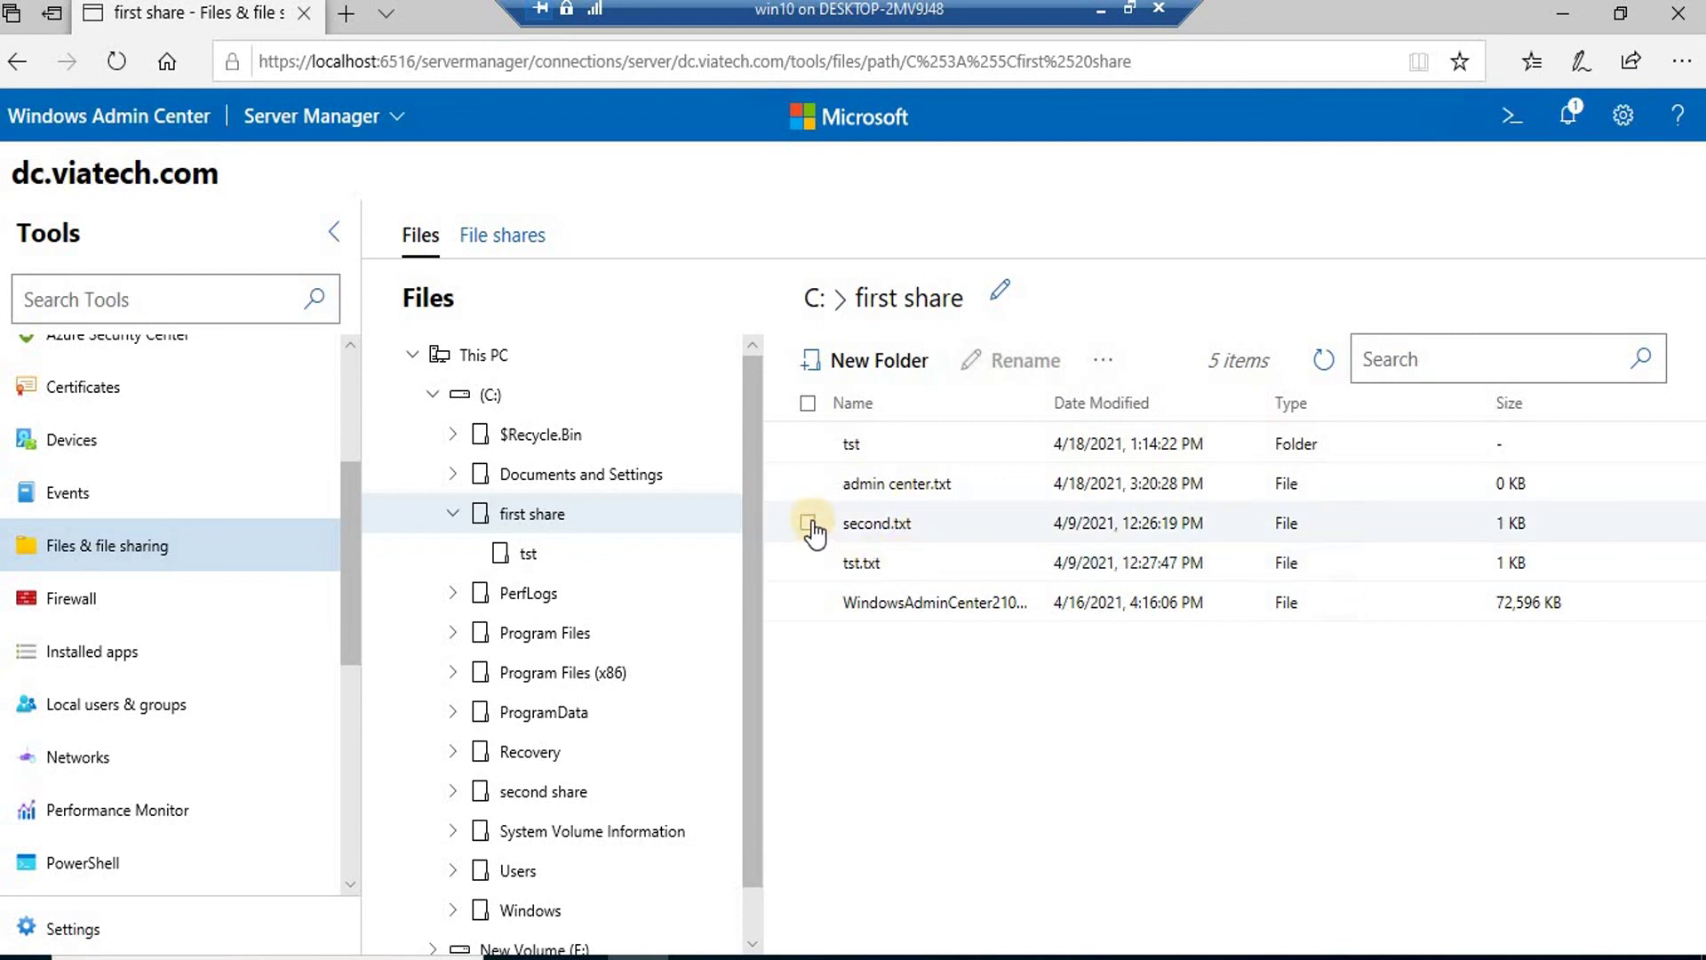
click(807, 525)
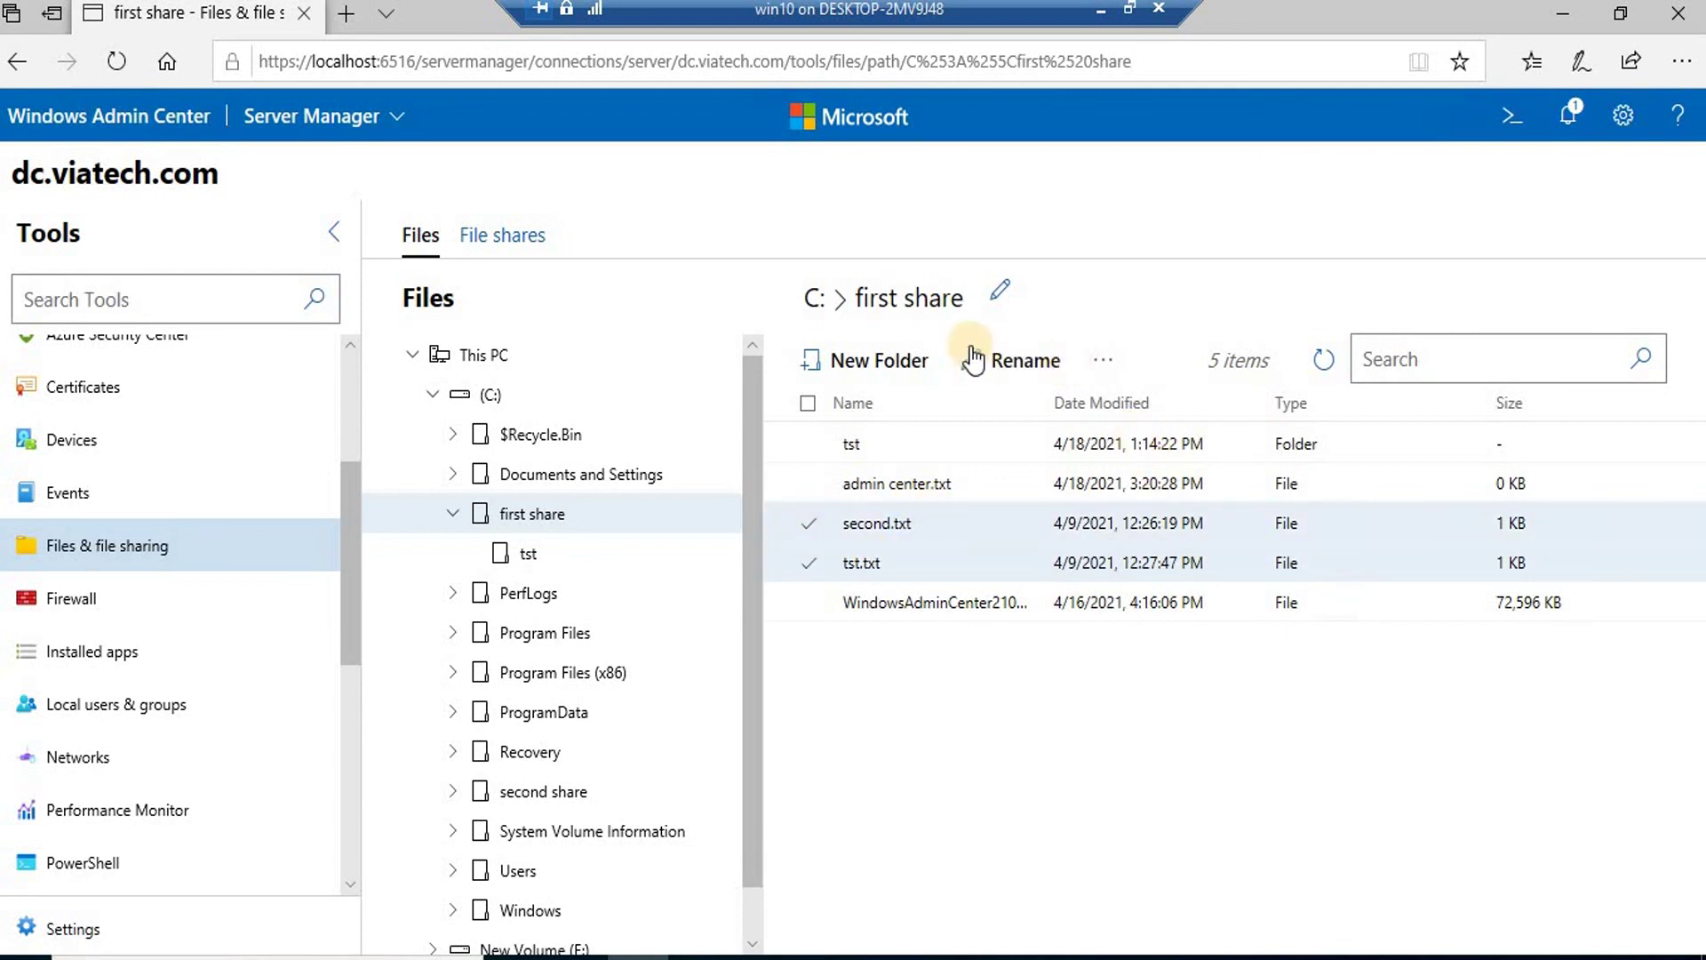
click(1104, 359)
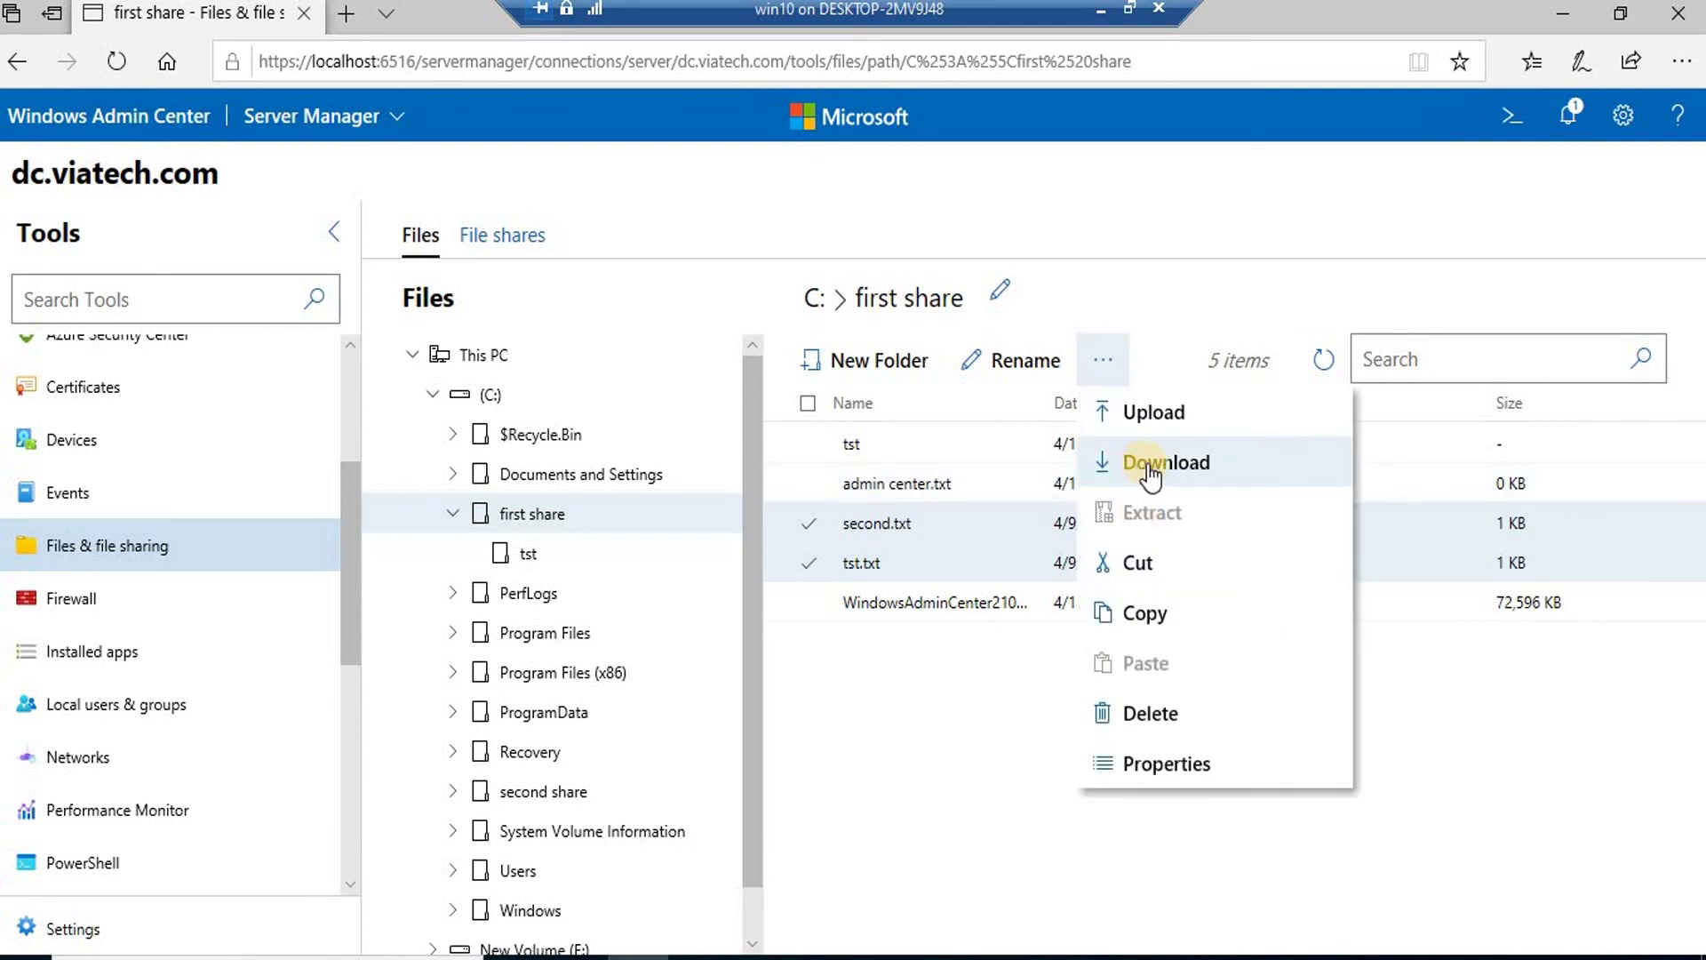
click(1147, 466)
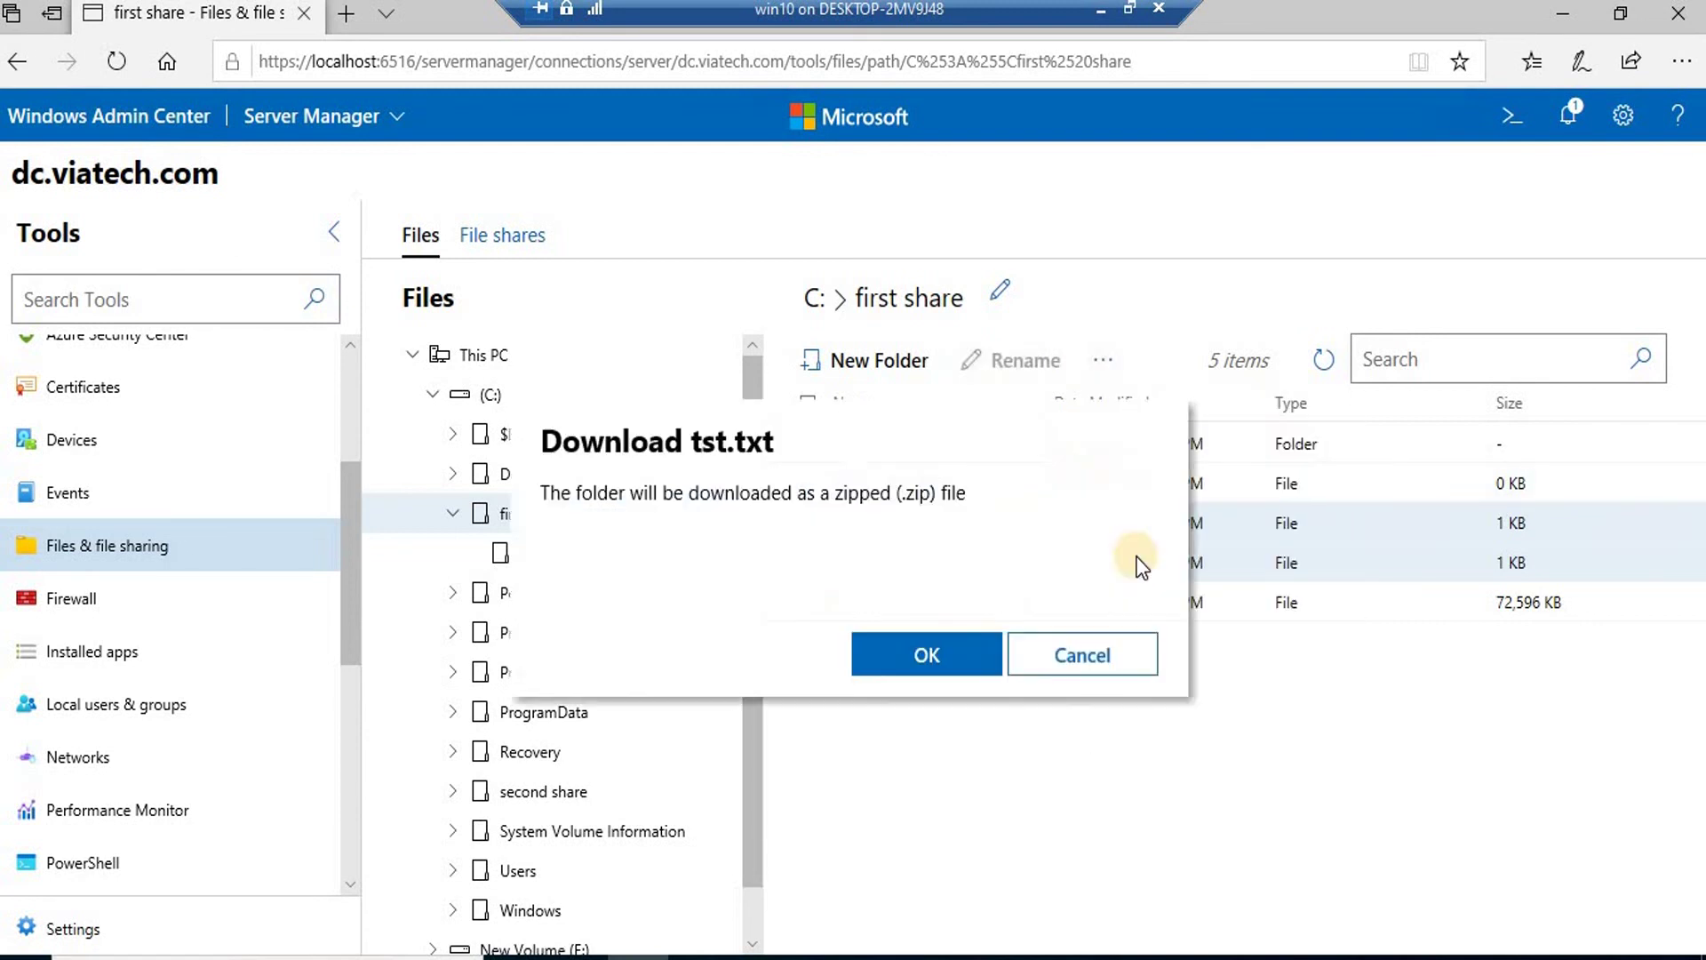
click(944, 658)
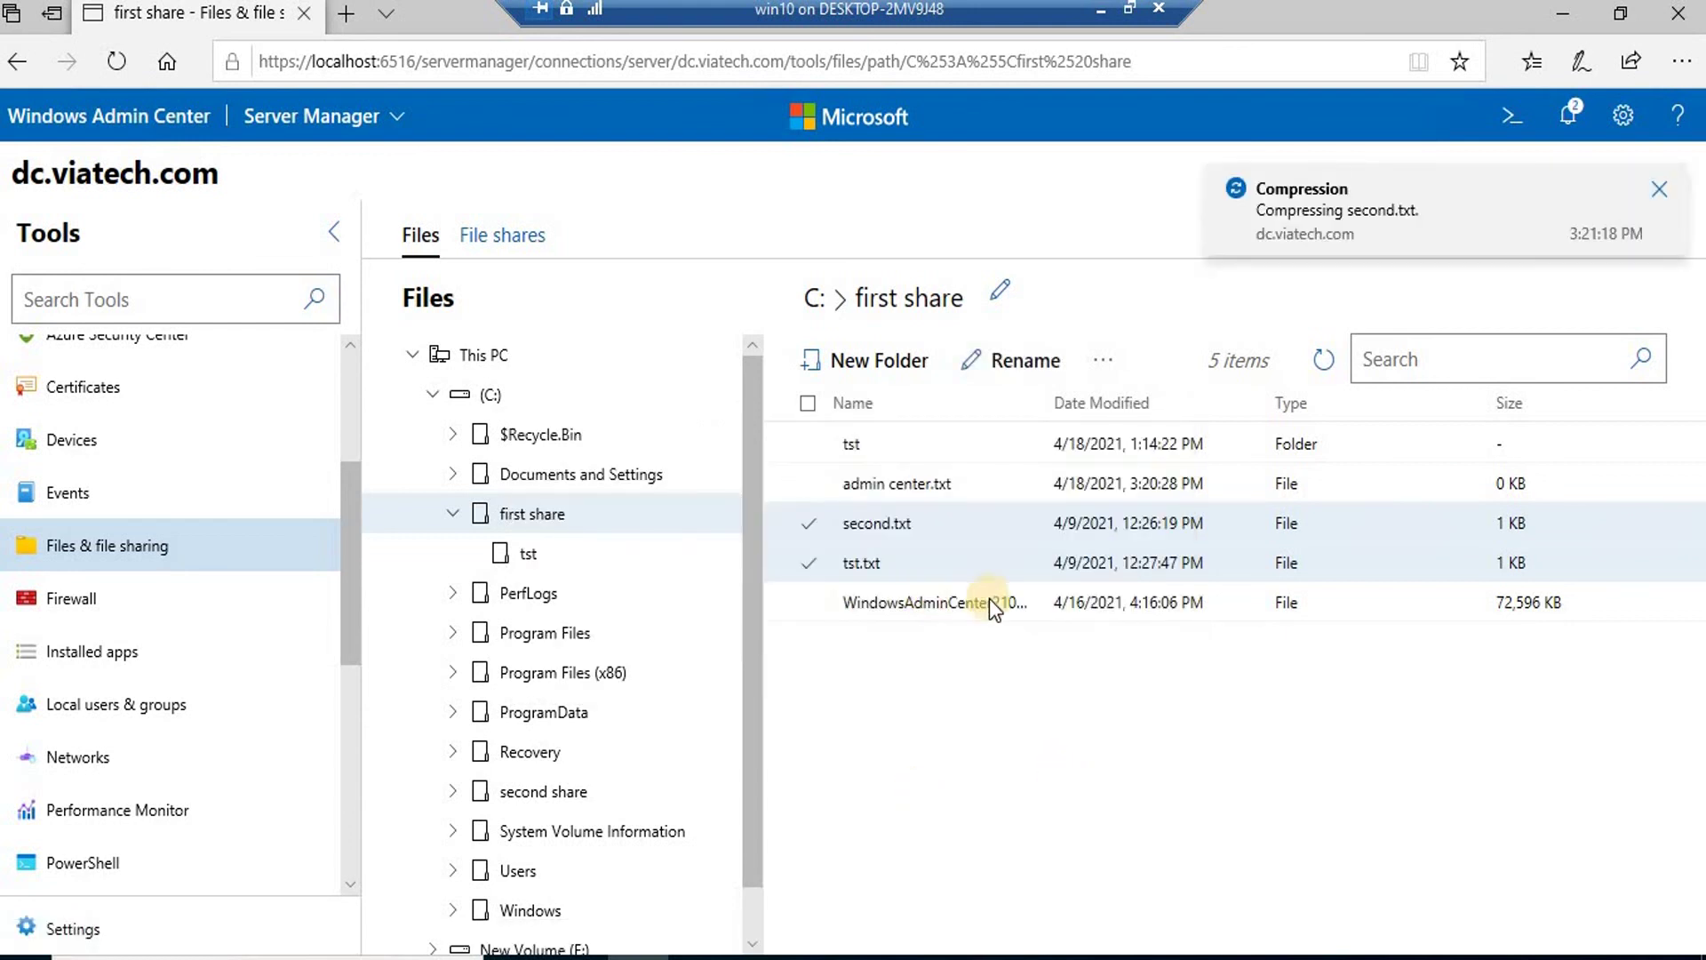